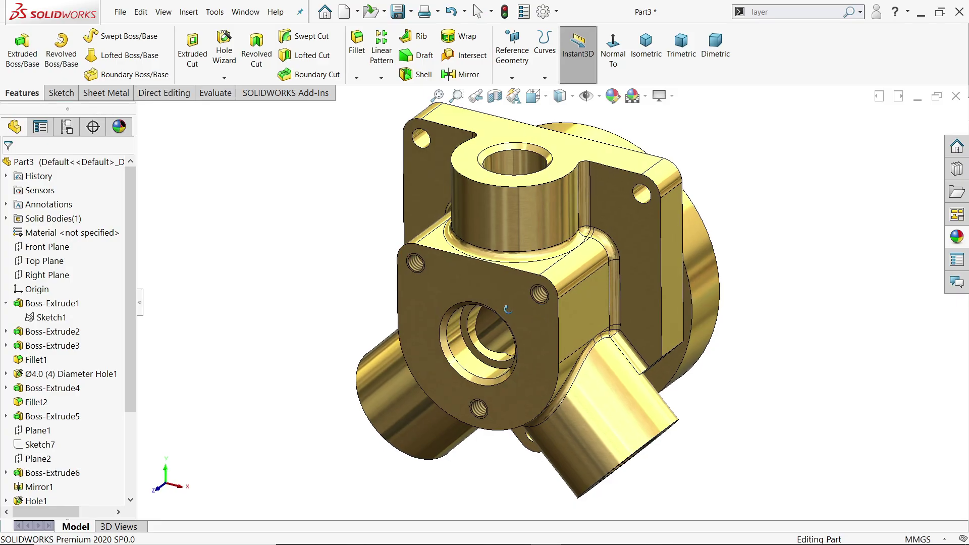
- Orbit the finished Part3 valve body model to preview it
mouse_move(552, 315)
middle_down()
mouse_move(573, 211)
mouse_move(495, 260)
mouse_move(512, 303)
mouse_move(504, 328)
middle_up()
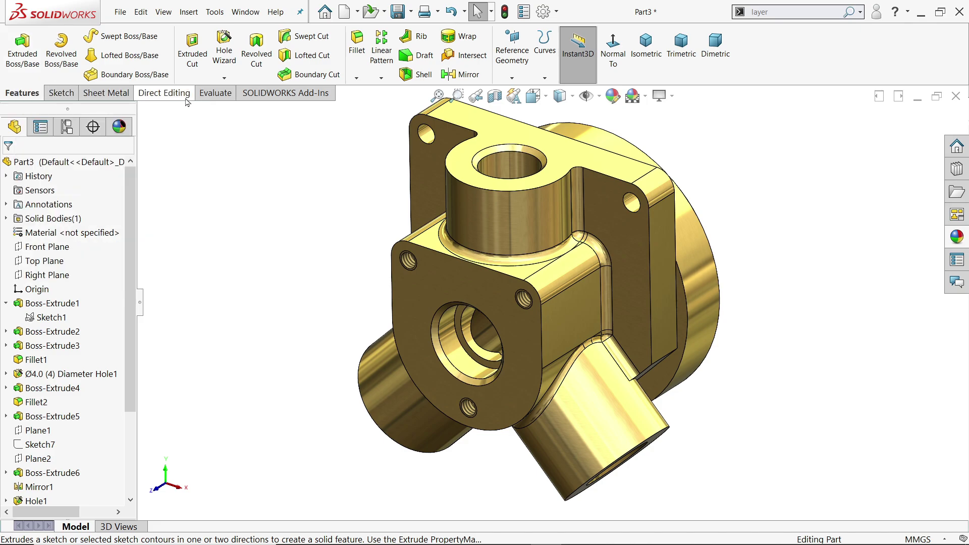
- Orbit and zoom around the valve body, then bring up the Exercise 143 drawing in Photos
mouse_move(484, 282)
middle_down()
mouse_move(553, 264)
mouse_move(554, 279)
middle_up()
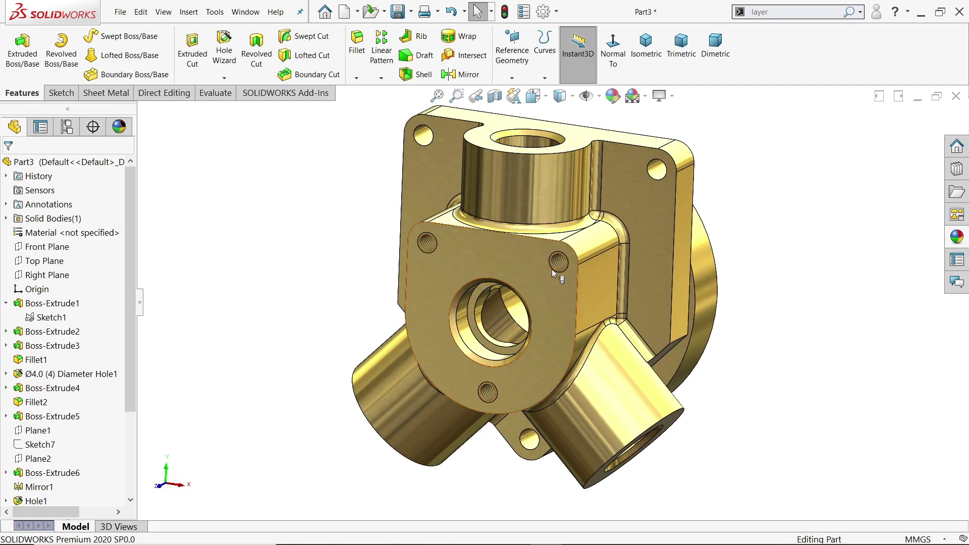
scroll(554, 279, down, 5)
scroll(554, 279, up, 3)
scroll(554, 279, up, 2)
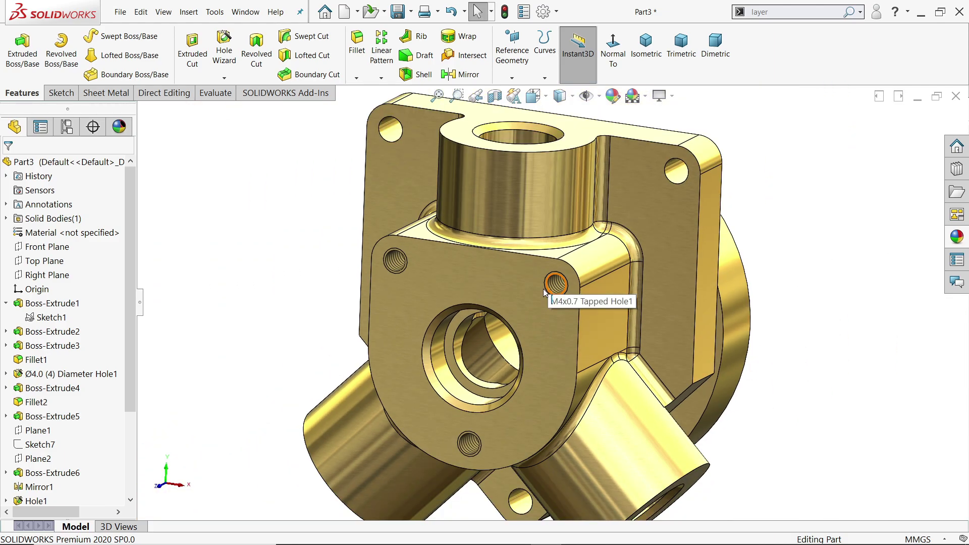
scroll(529, 349, up, 1)
middle_drag(532, 350, 516, 355)
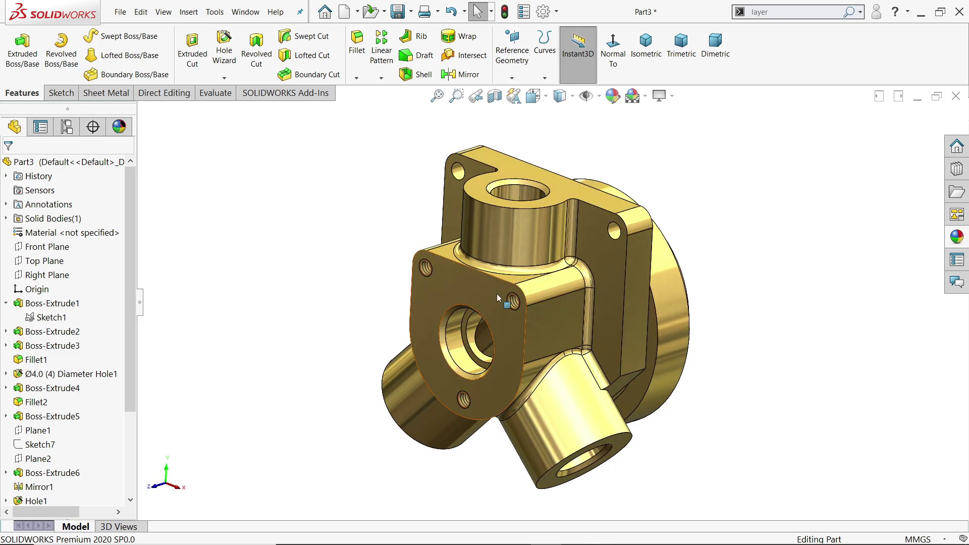
mouse_move(504, 323)
middle_down()
mouse_move(452, 300)
mouse_move(512, 175)
mouse_move(484, 325)
mouse_move(515, 337)
middle_up()
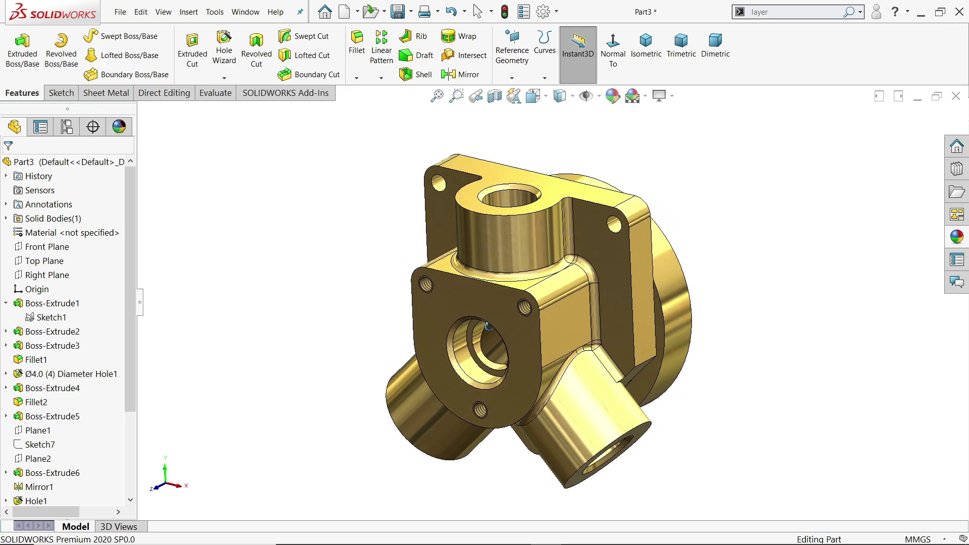
key(alt+Tab)
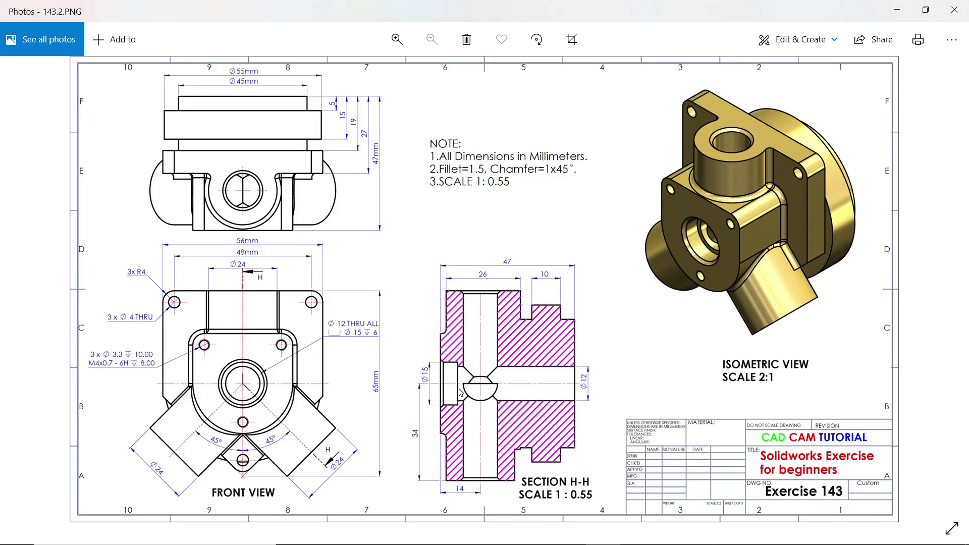
scroll(272, 397, up, 2)
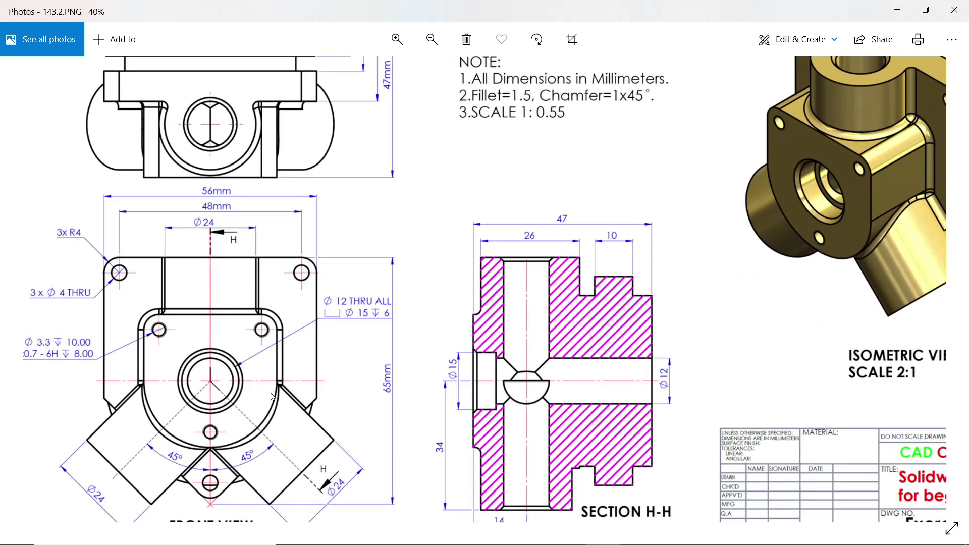
drag(342, 361, 378, 346)
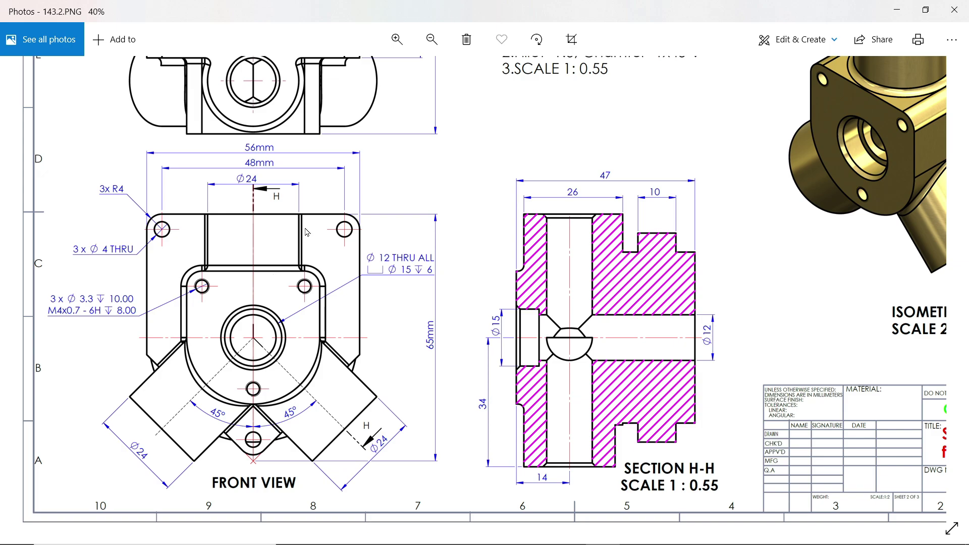
drag(305, 232, 301, 384)
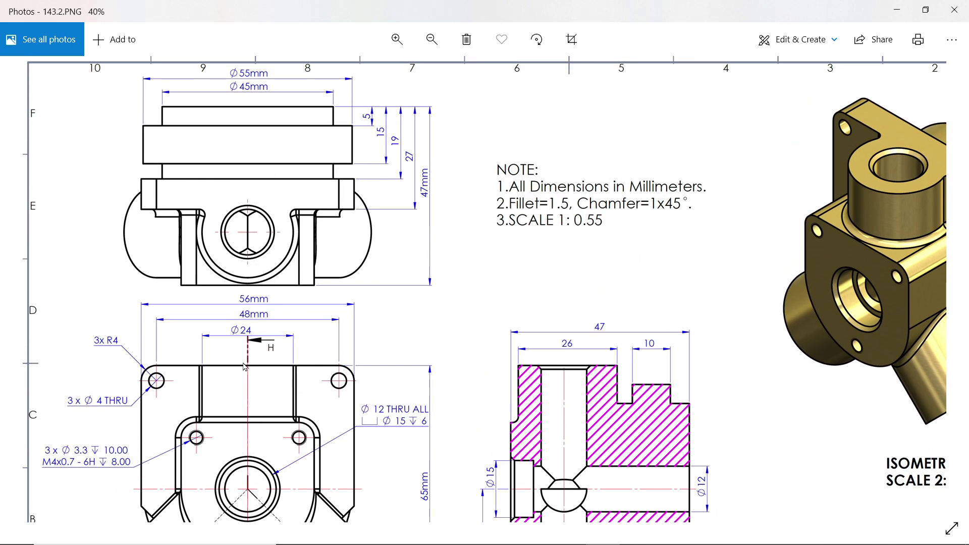
drag(246, 163, 245, 166)
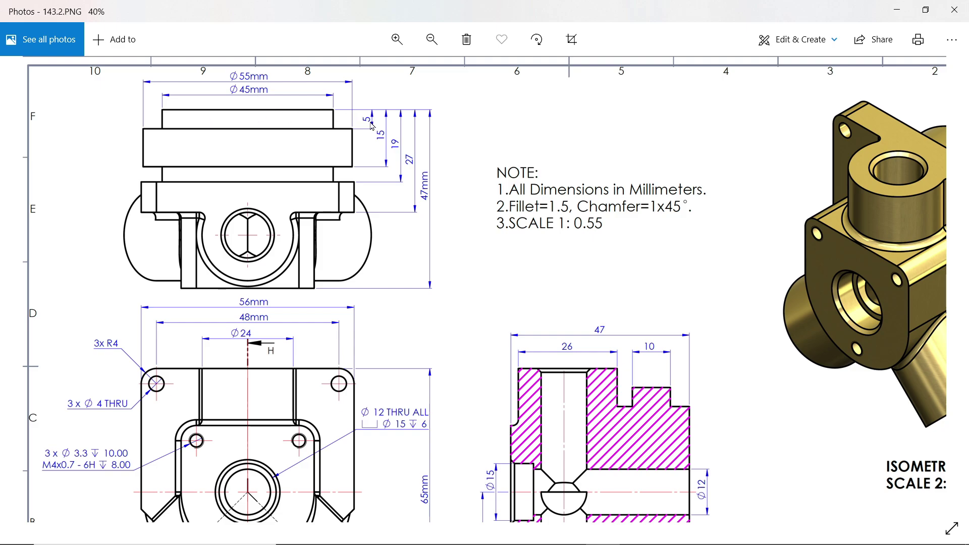
scroll(371, 126, up, 2)
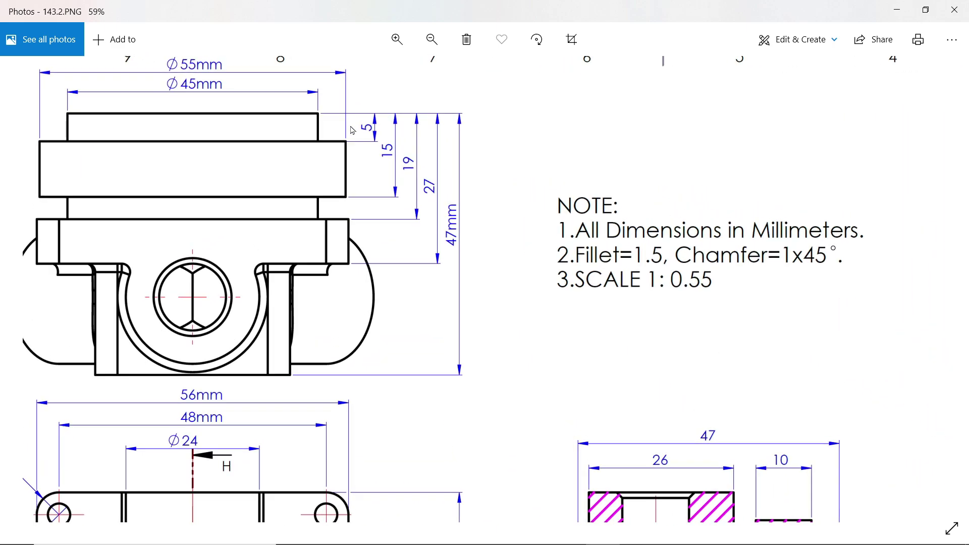
drag(353, 131, 358, 168)
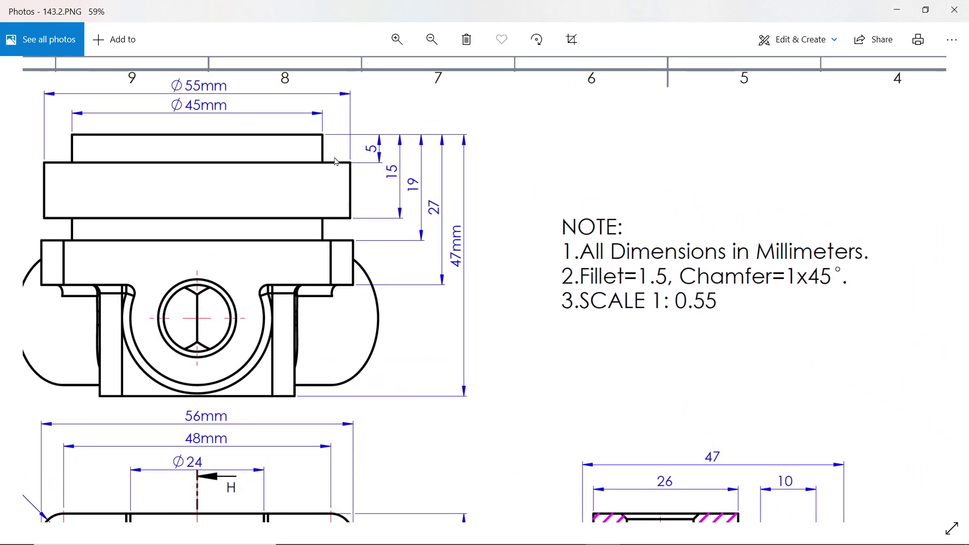
drag(363, 203, 387, 191)
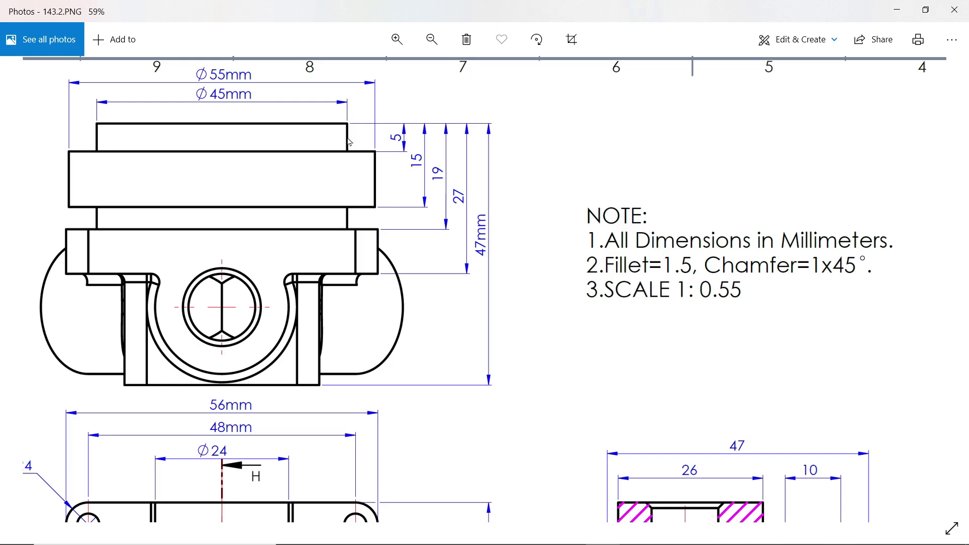
scroll(350, 184, down, 2)
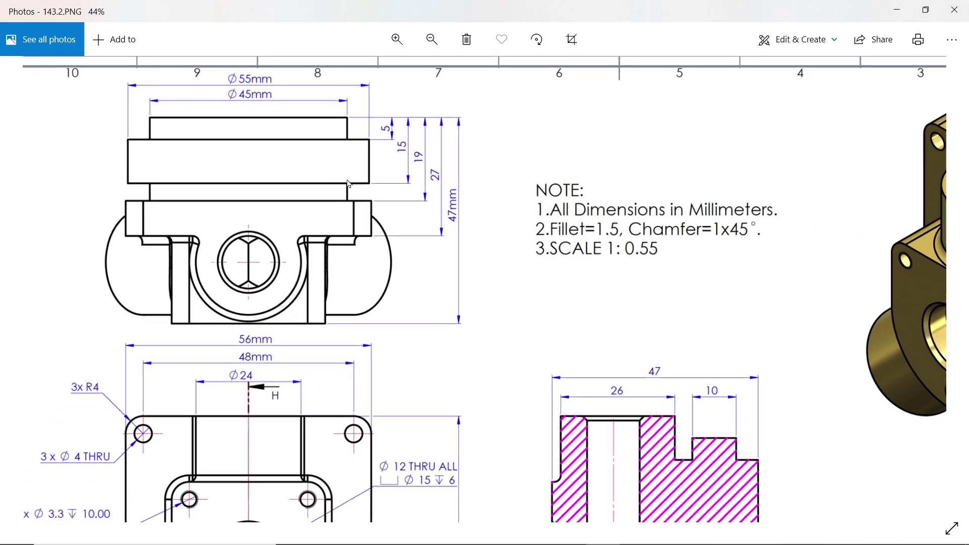
drag(443, 320, 412, 136)
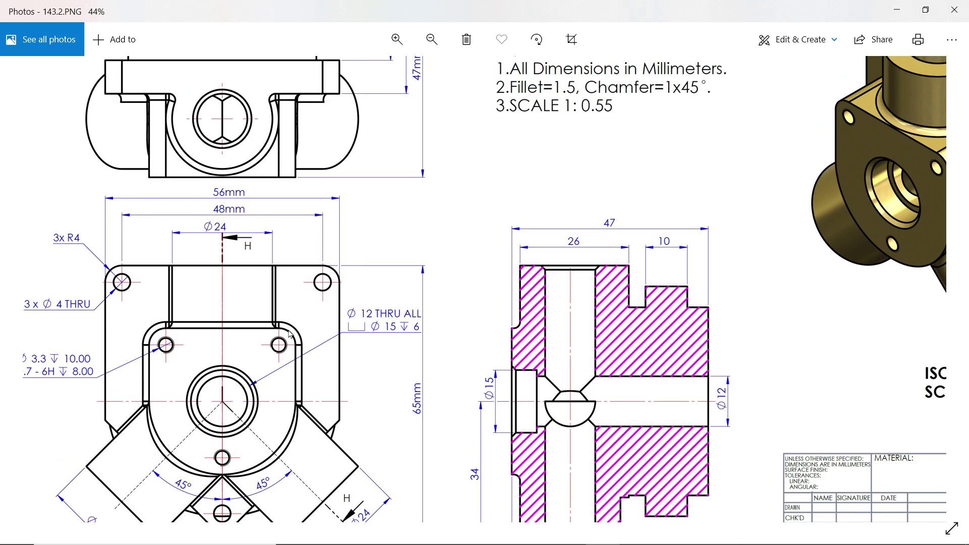
mouse_move(287, 252)
mouse_down()
mouse_move(293, 424)
mouse_move(292, 408)
mouse_up()
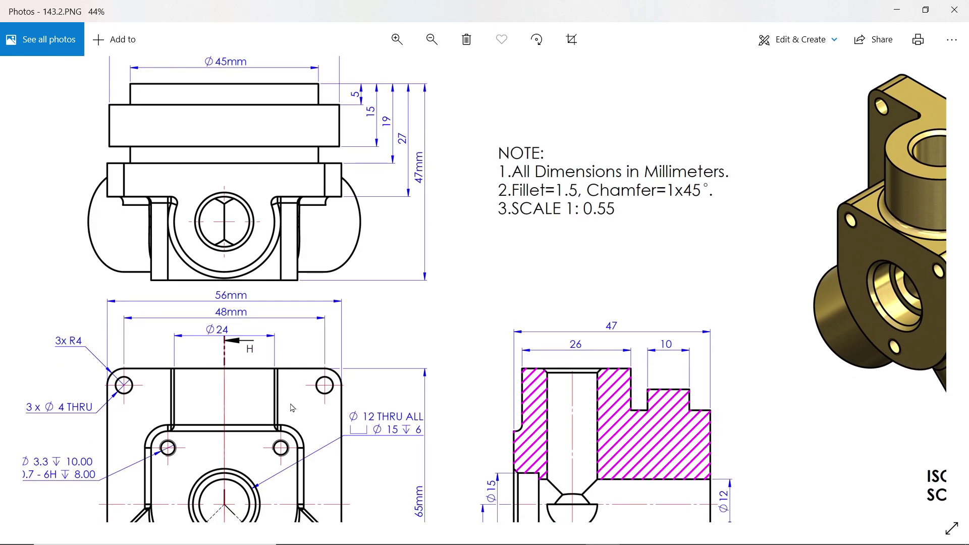
drag(295, 122, 300, 154)
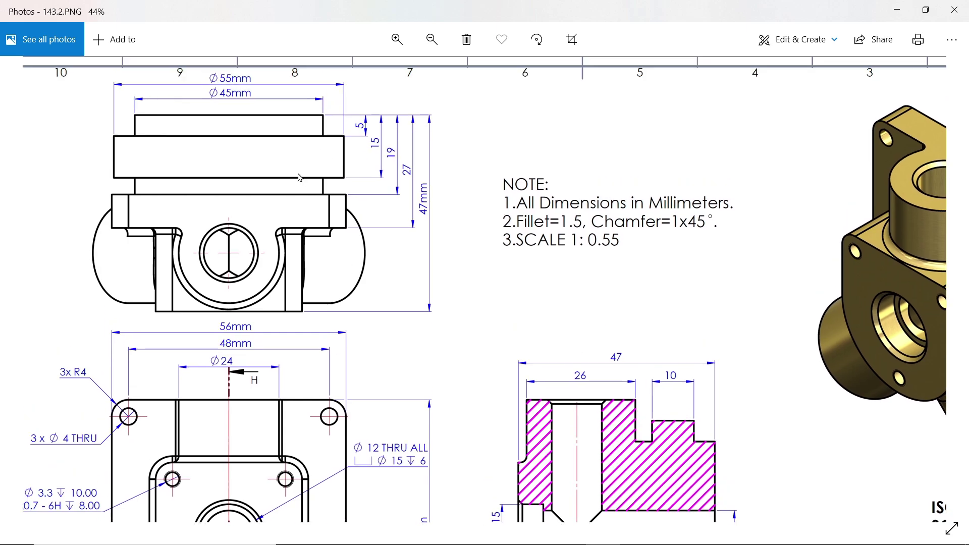
- Return to SolidWorks and start an extruded boss sketched on the Front Plane
click(896, 10)
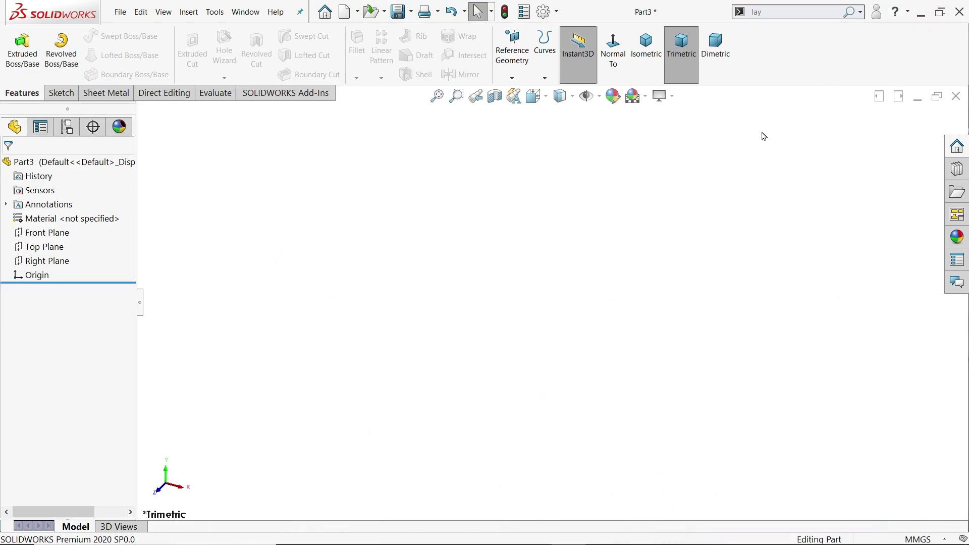
click(66, 236)
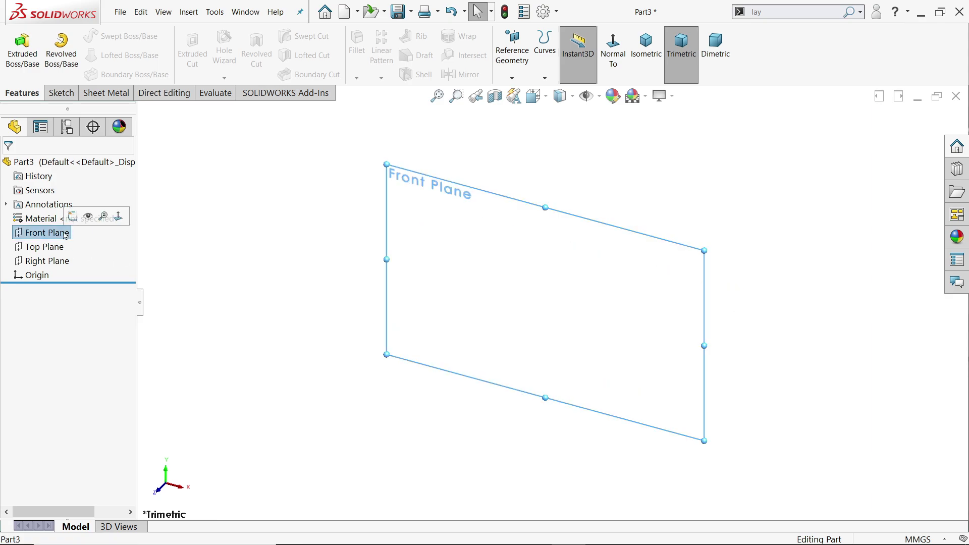
click(176, 178)
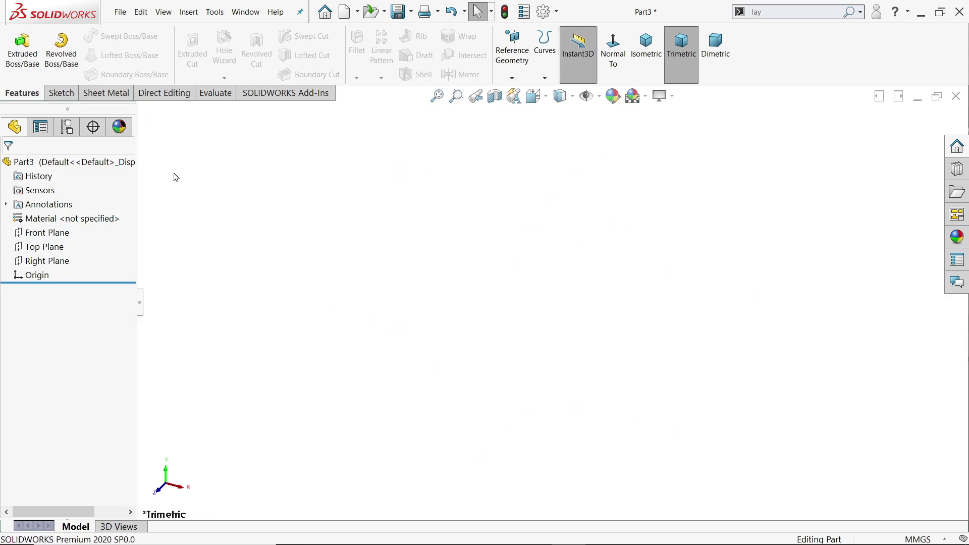
click(25, 65)
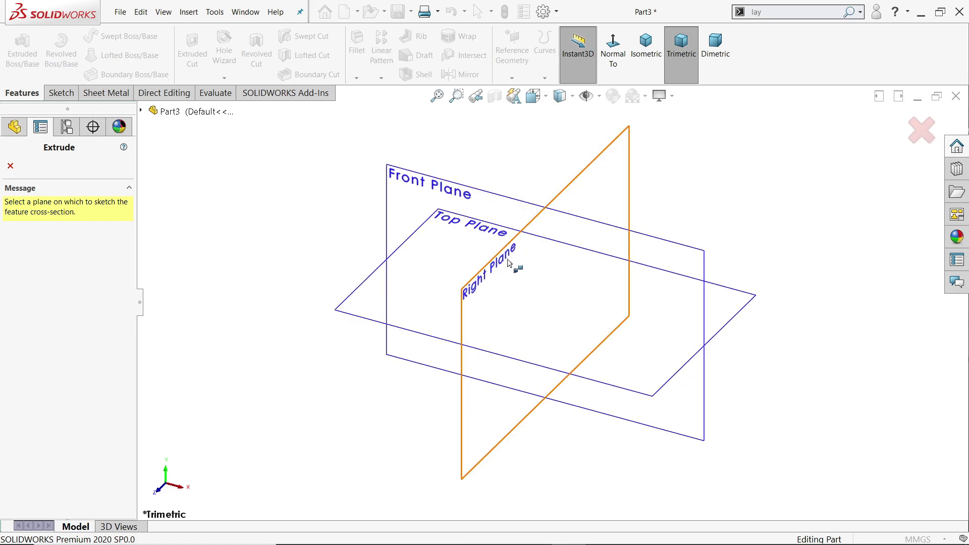
click(429, 183)
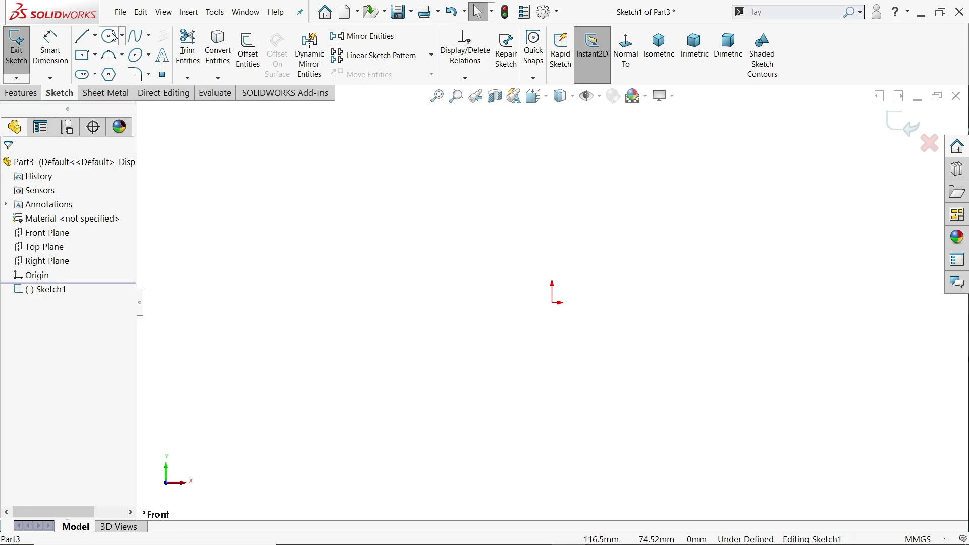
- Draw concentric Ø45 and Ø55 circles at the origin and exit the sketch
click(109, 35)
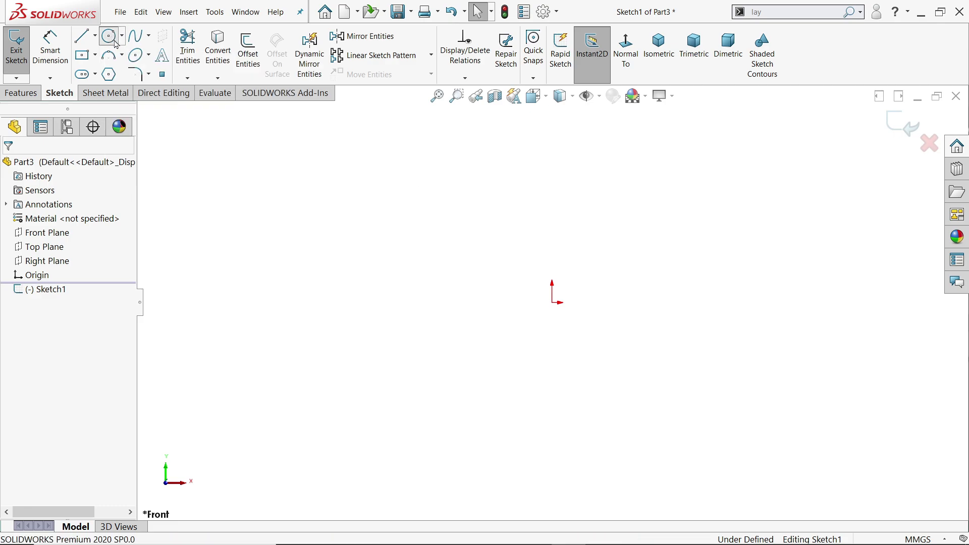
click(555, 303)
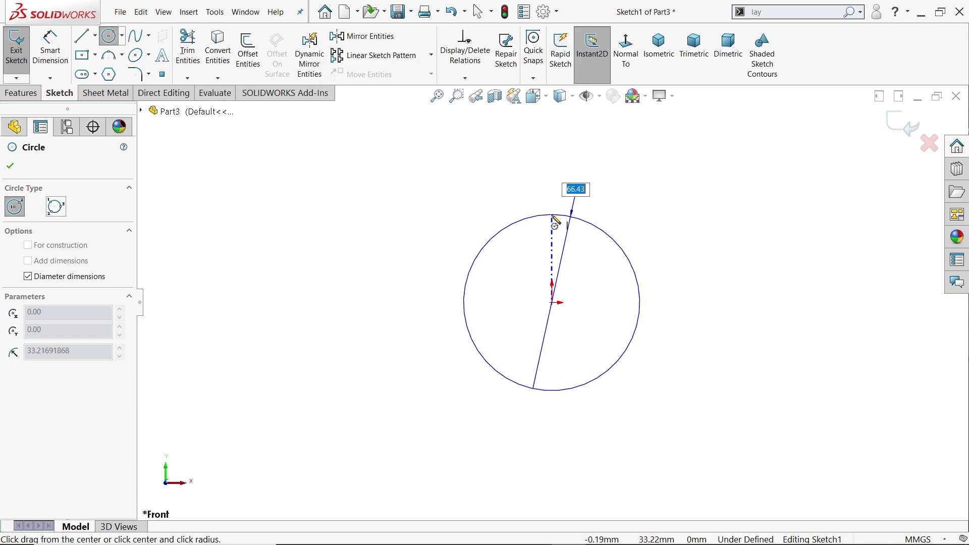
text(45)
key(Return)
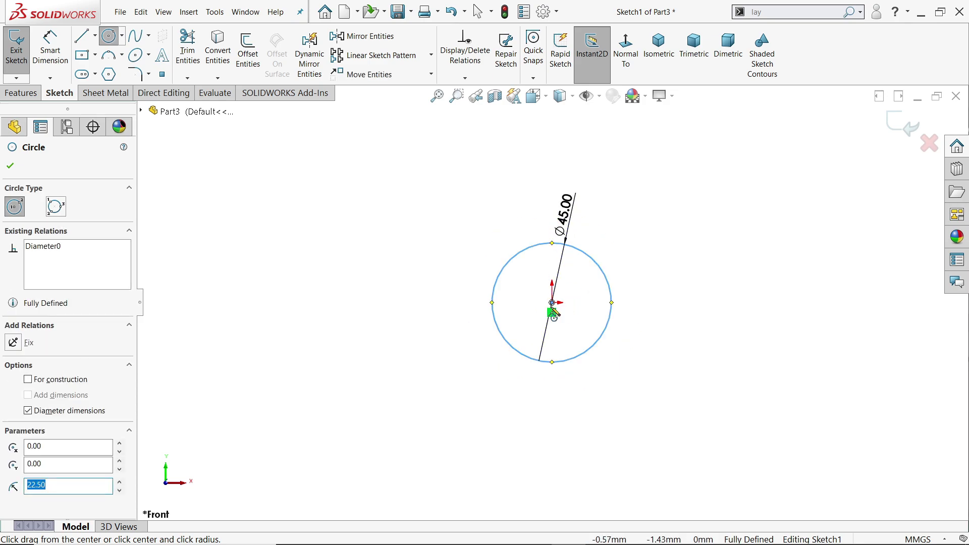
click(553, 303)
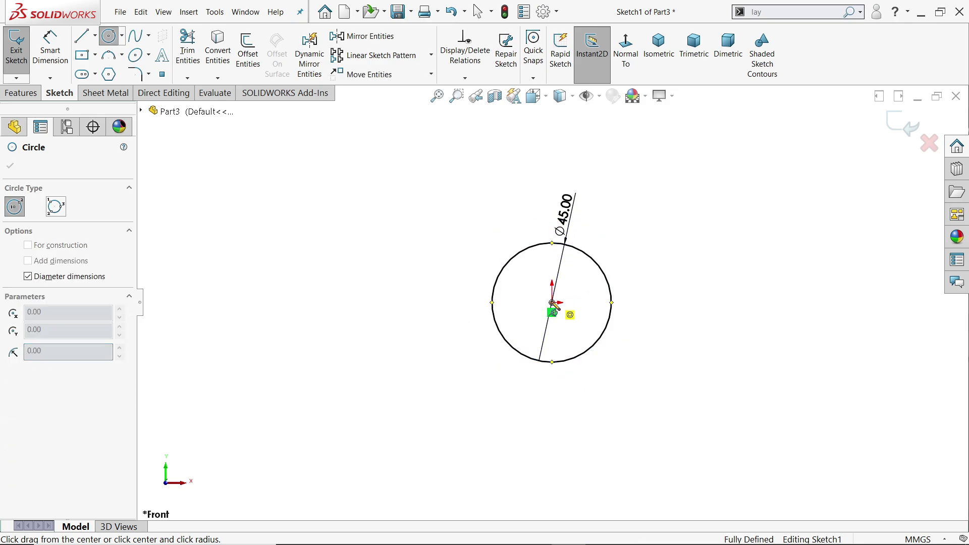
text(55)
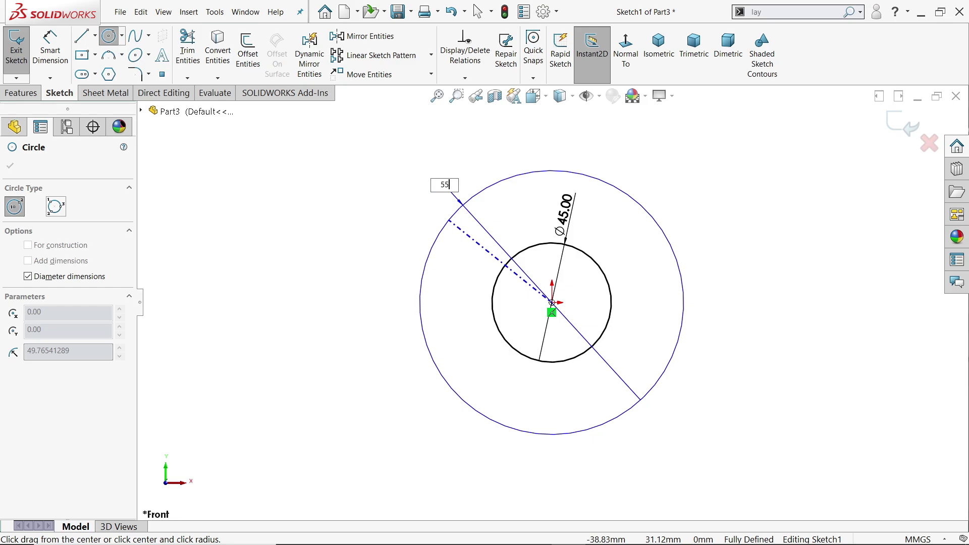
key(Return)
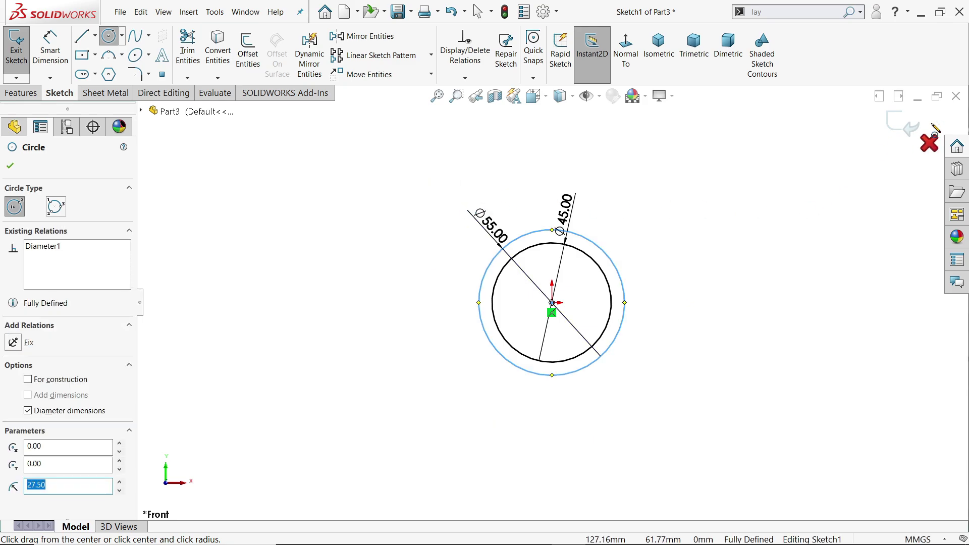
key(Escape)
key(e)
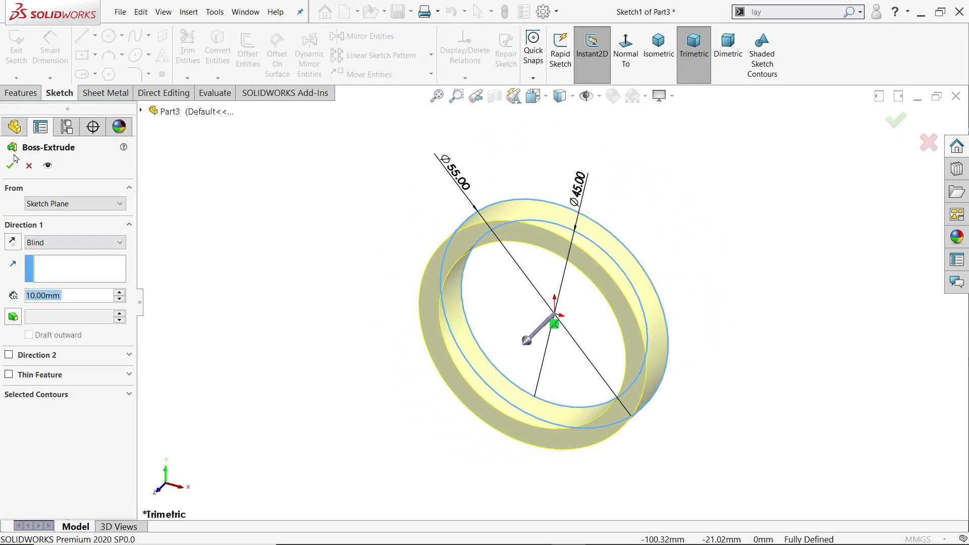
- Extrude only the inner Ø45 circle contour as a 5 mm Blind disc
click(57, 396)
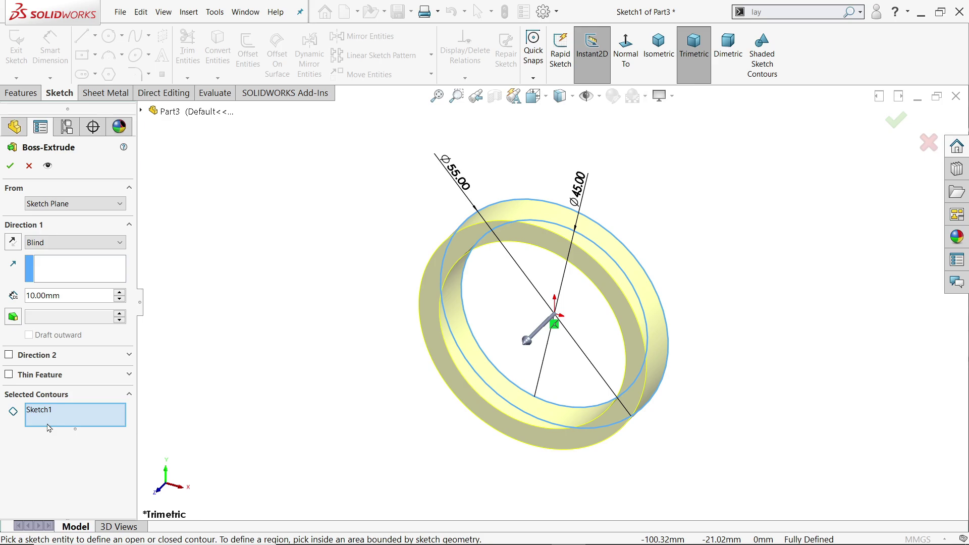
click(633, 385)
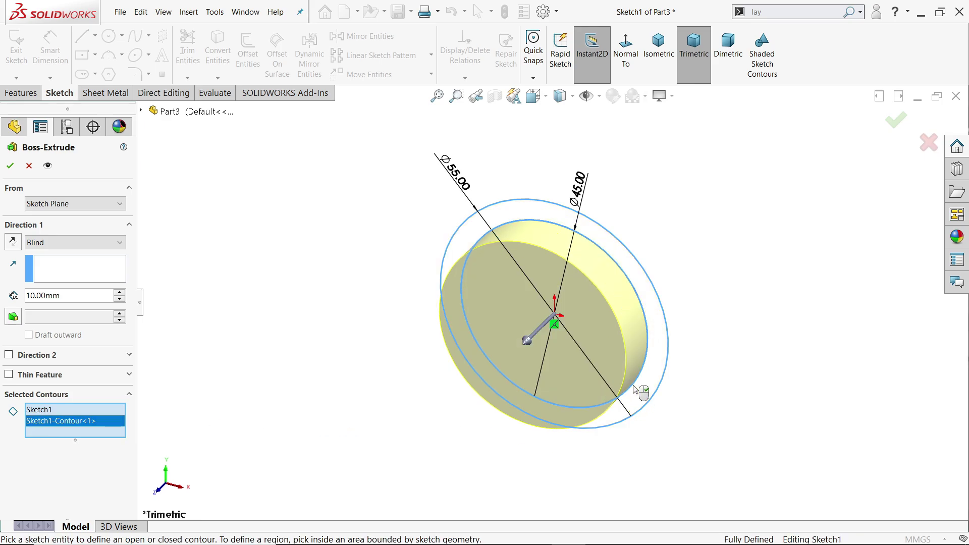
click(42, 245)
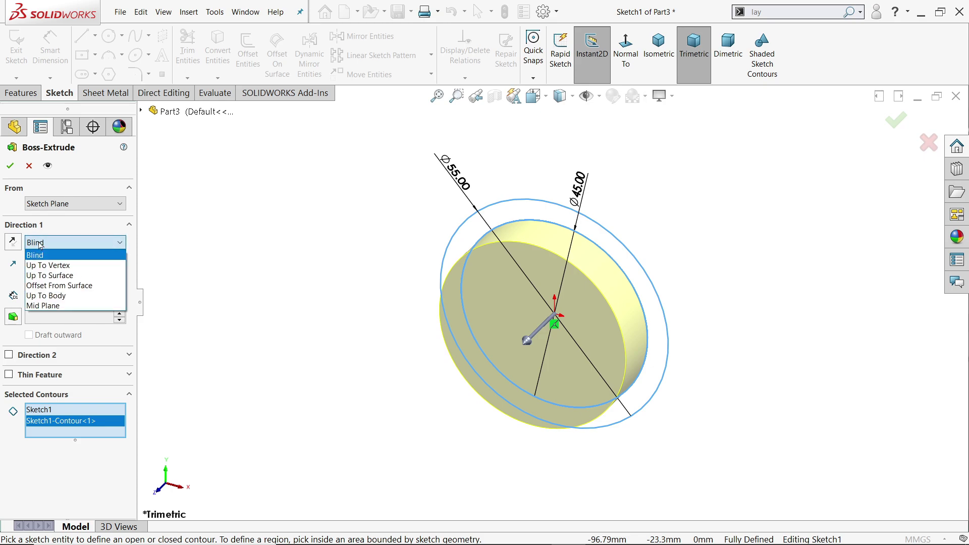
drag(60, 298, 24, 294)
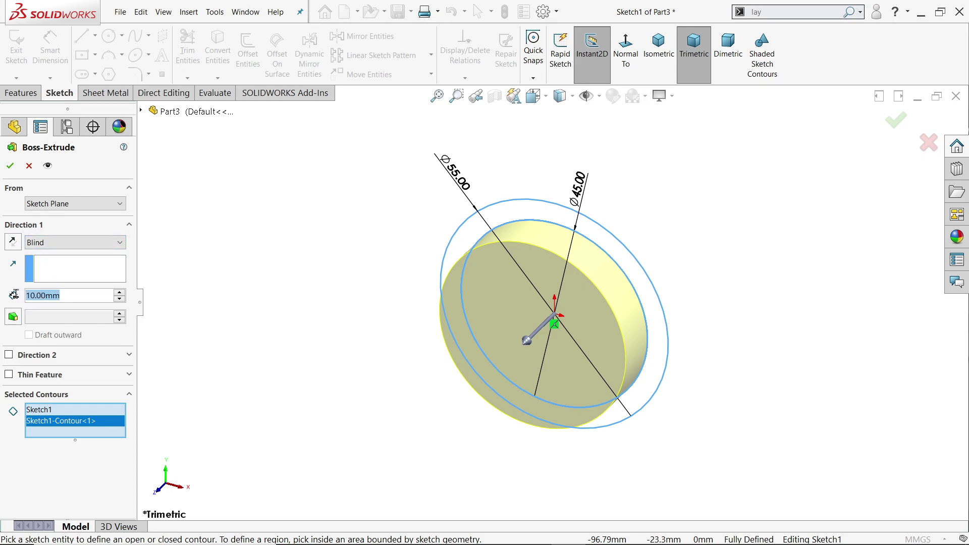
text(5)
key(Return)
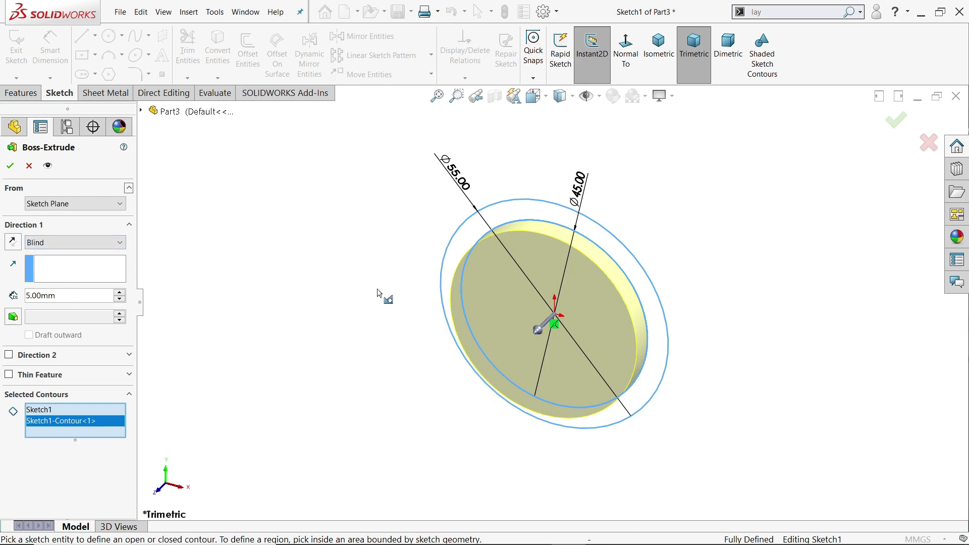
mouse_move(683, 307)
middle_down()
mouse_move(778, 299)
mouse_move(702, 288)
mouse_move(775, 300)
middle_up()
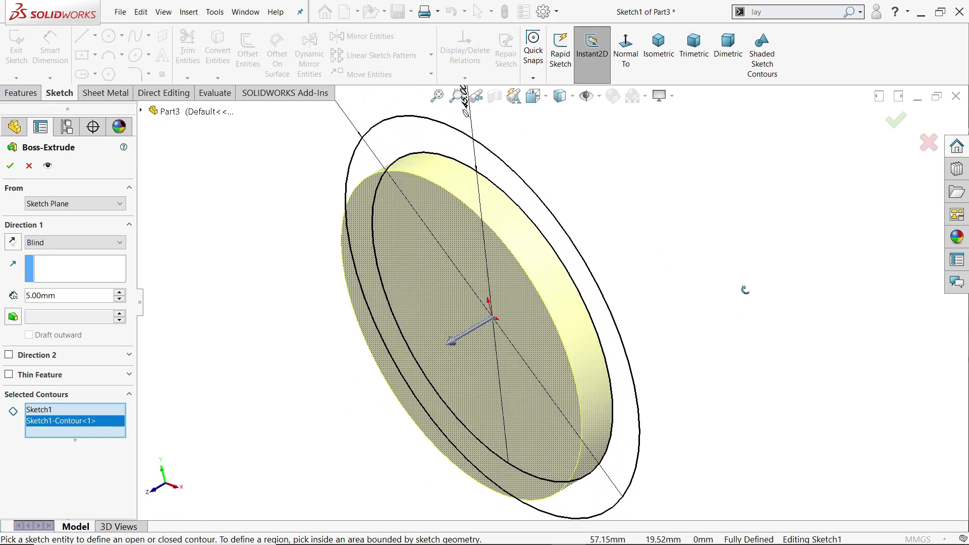
click(10, 166)
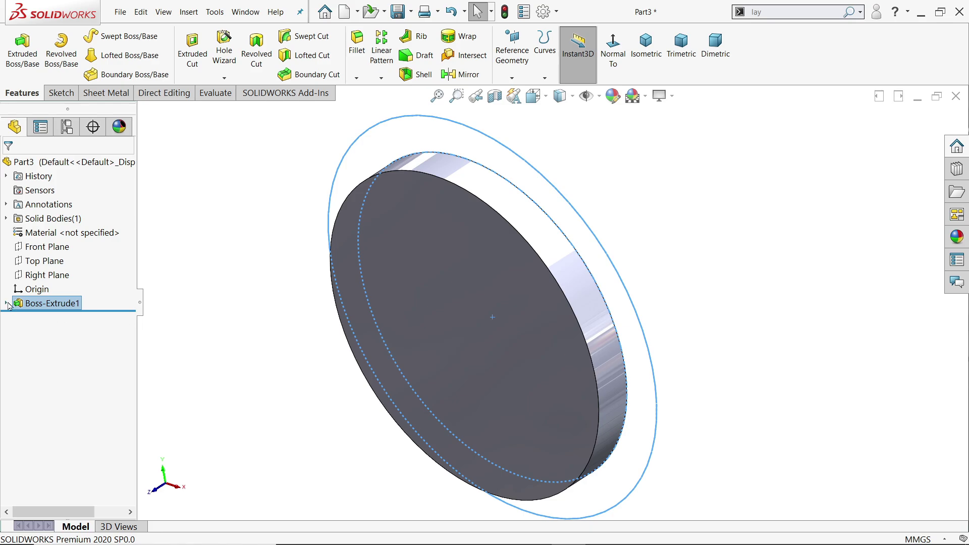
- Start a new extrusion from Sketch1 using the outer Ø55 circle region
click(6, 303)
click(41, 321)
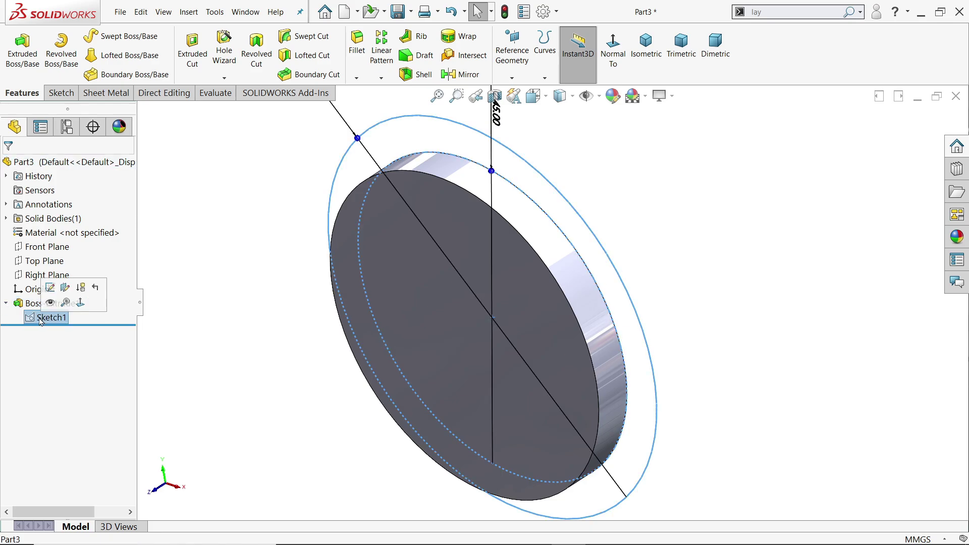
click(17, 44)
click(7, 411)
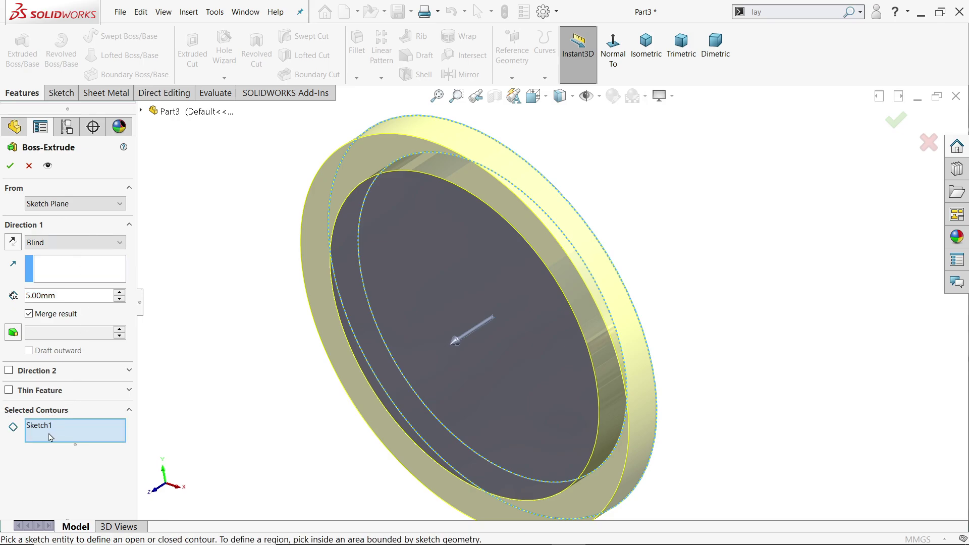
click(659, 404)
scroll(707, 323, up, 2)
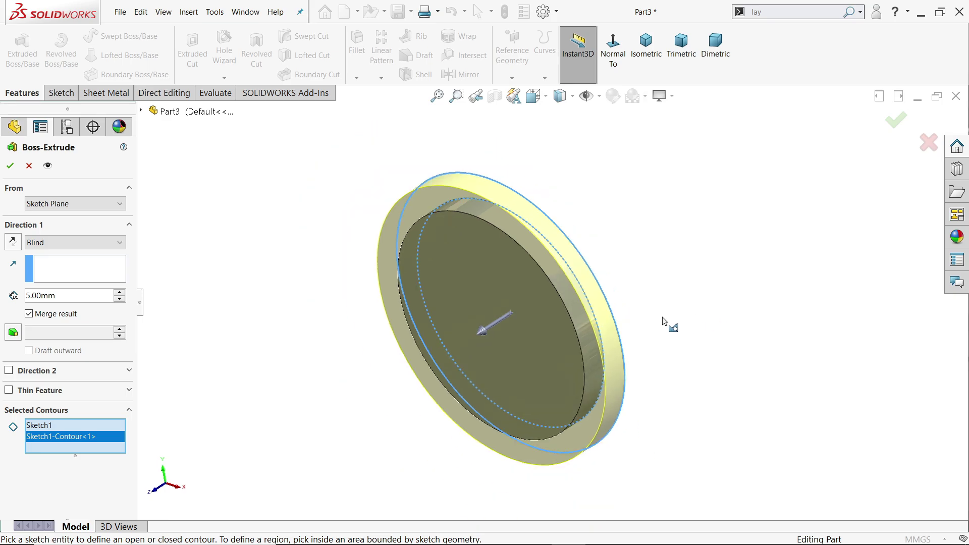
middle_drag(670, 325, 666, 304)
scroll(597, 328, down, 1)
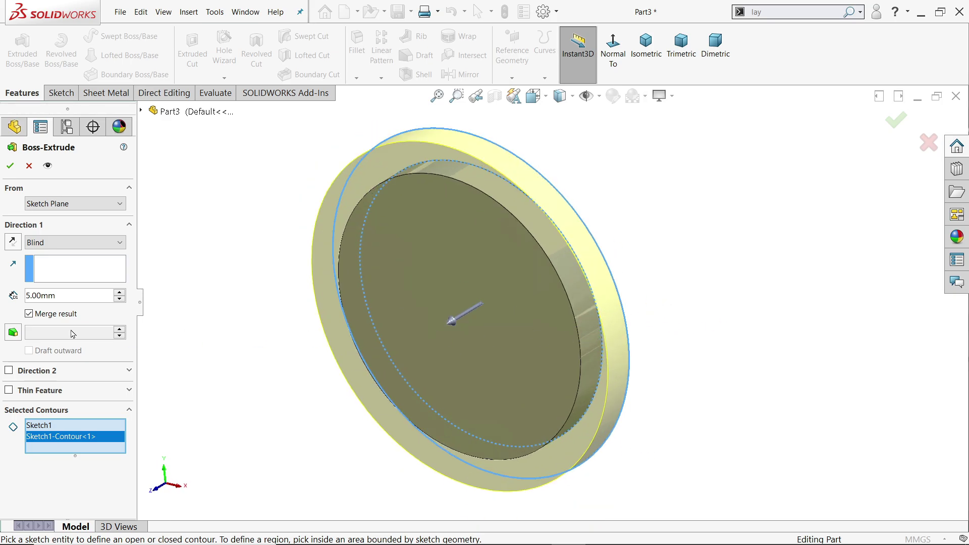
- Extrude the flange 10 mm, starting from the disc's front face
double_click(63, 297)
text(10)
key(Return)
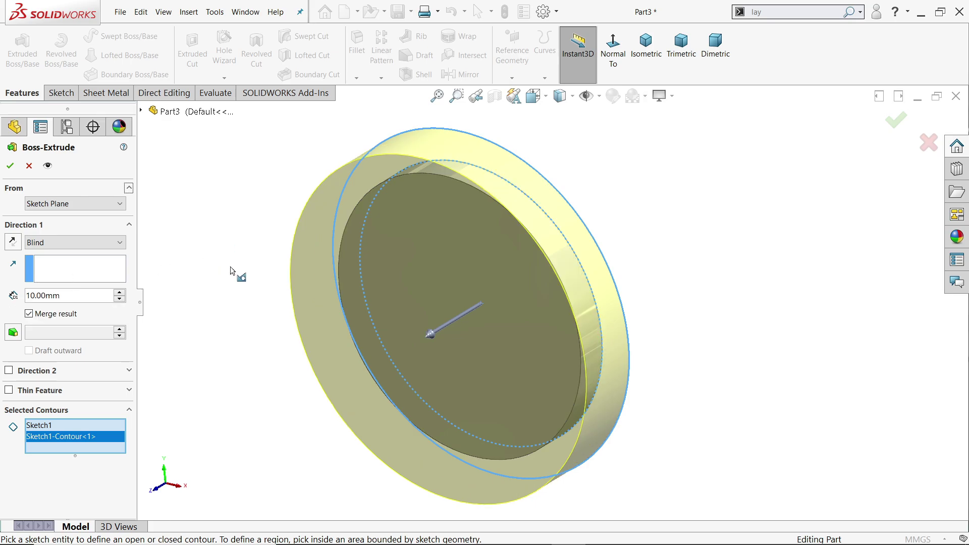
mouse_move(230, 270)
middle_down()
mouse_move(165, 254)
mouse_move(212, 257)
mouse_move(210, 267)
middle_up()
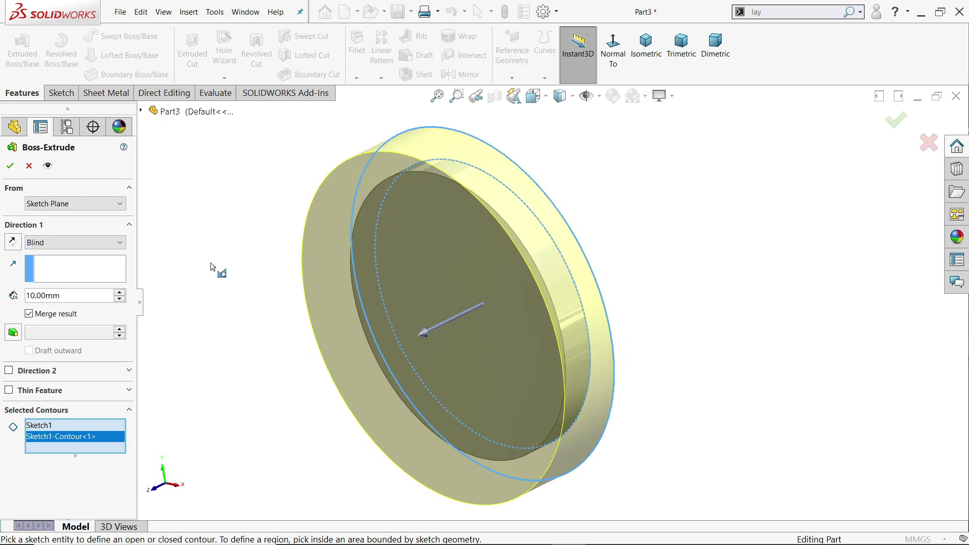
click(30, 204)
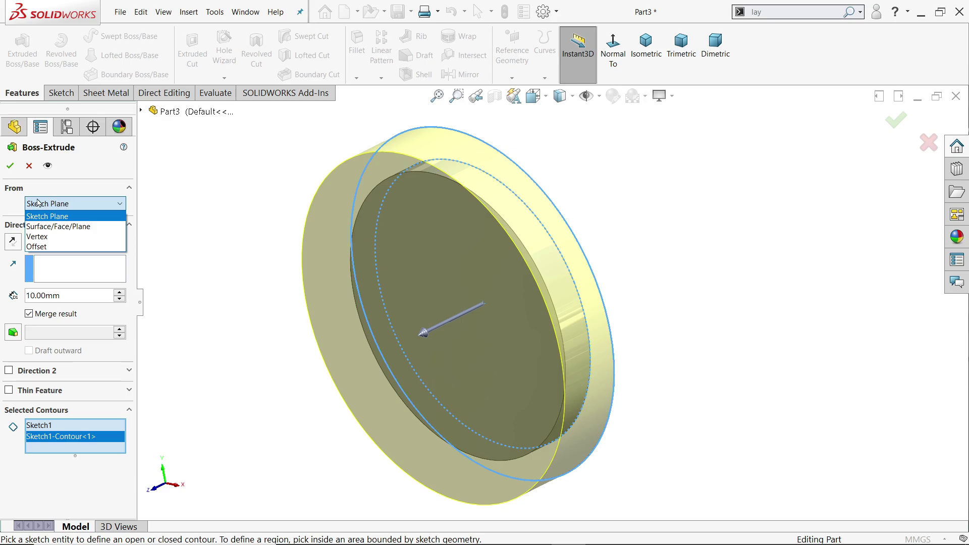
click(43, 226)
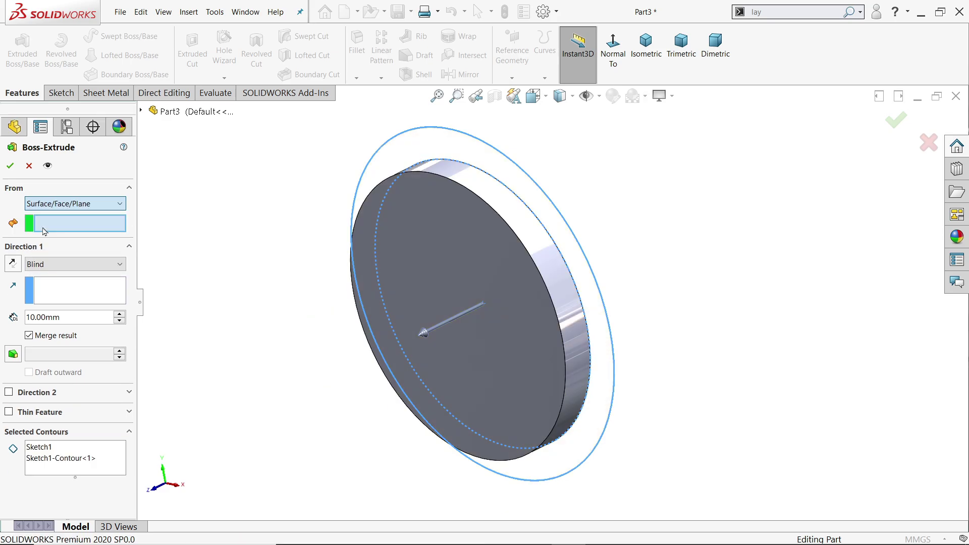
click(468, 231)
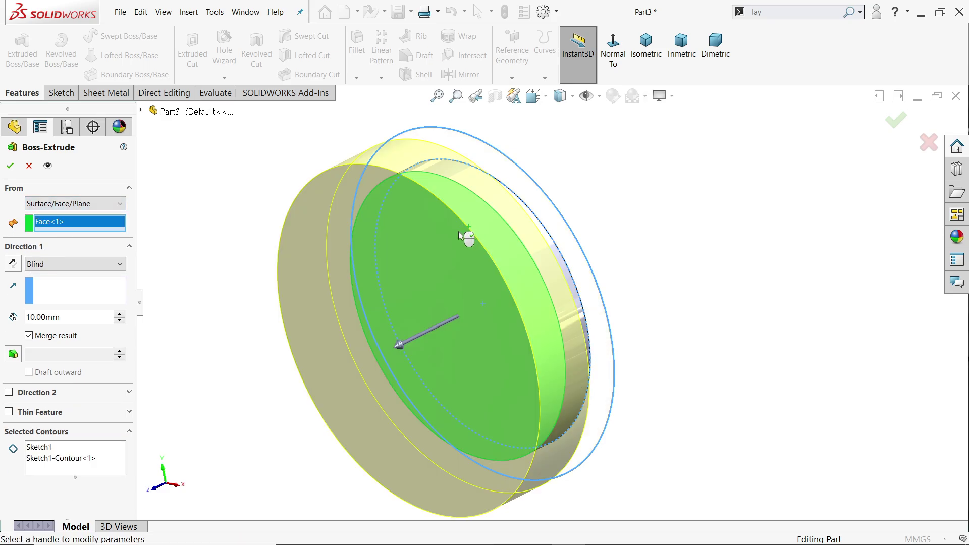
middle_drag(671, 261, 645, 254)
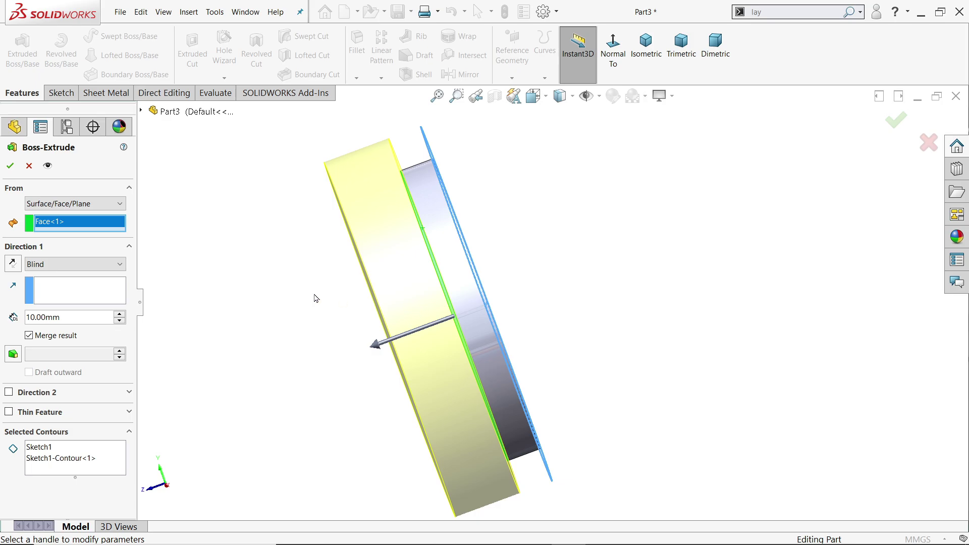
click(10, 165)
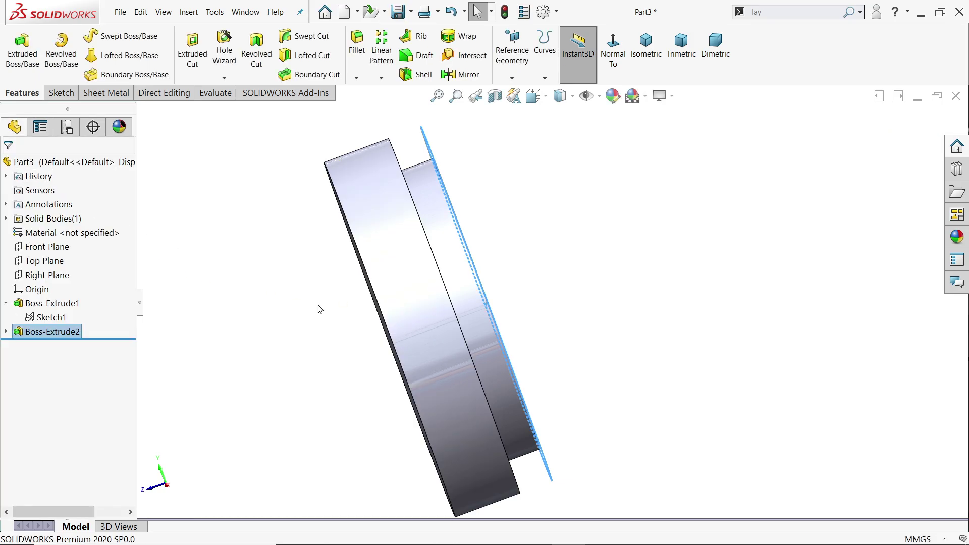
mouse_move(318, 309)
middle_down()
mouse_move(300, 303)
mouse_move(349, 302)
middle_up()
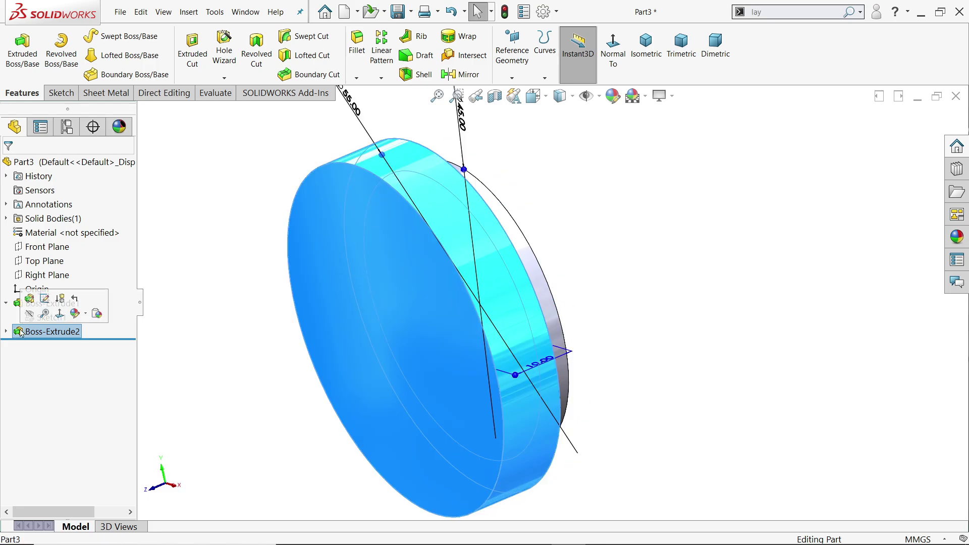
- Edit Boss-Extrude2 so it starts at a 5 mm offset instead of the disc face
click(28, 310)
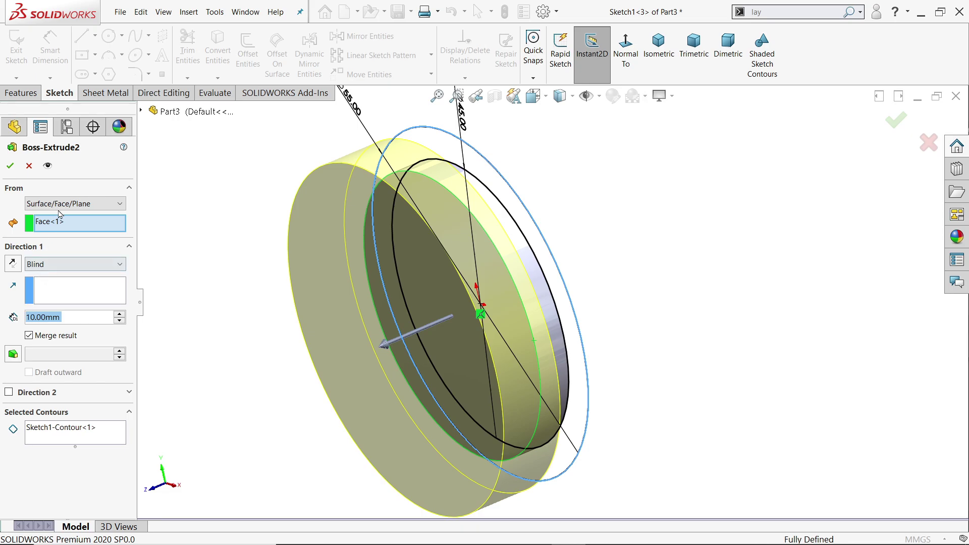
click(63, 204)
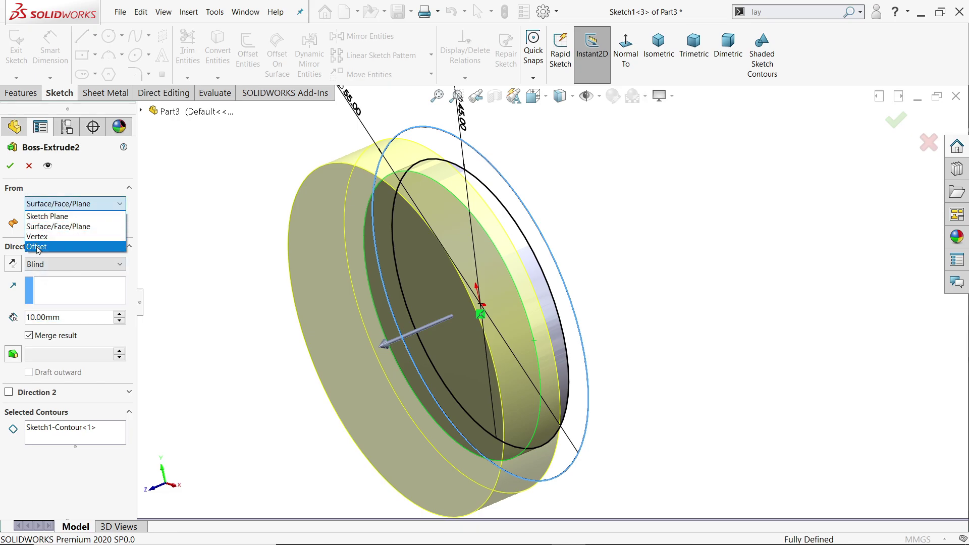
click(45, 246)
drag(70, 225, 20, 226)
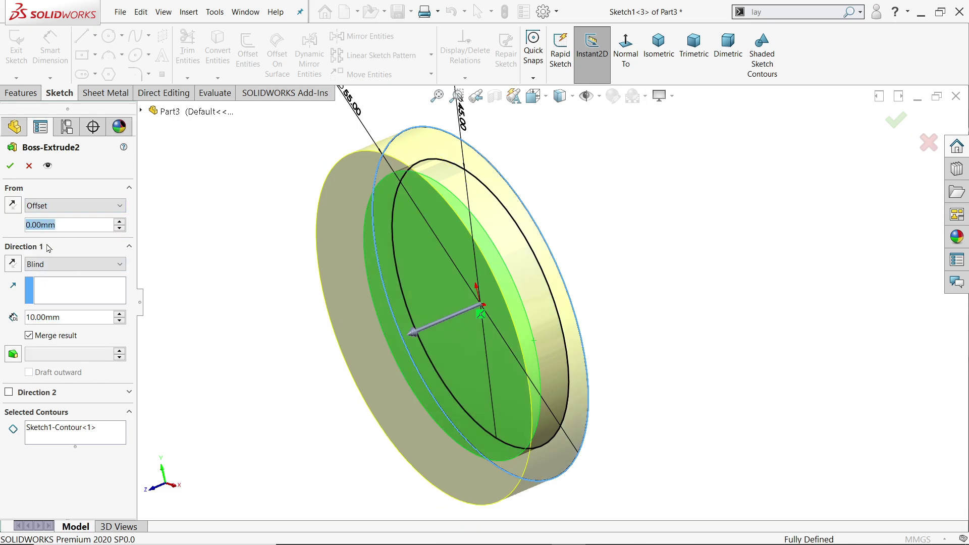
text(5)
mouse_move(556, 210)
middle_down()
mouse_move(563, 213)
mouse_move(504, 227)
middle_up()
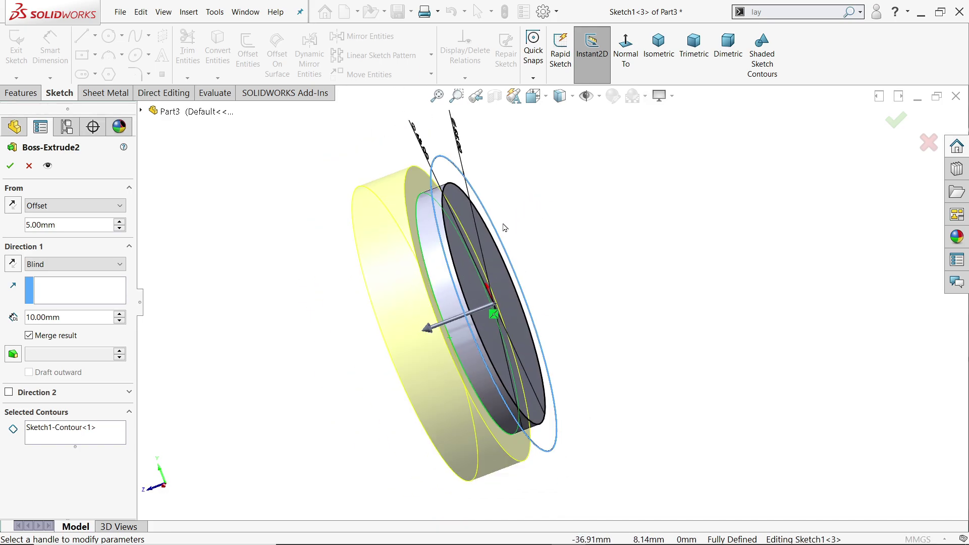
scroll(453, 246, down, 2)
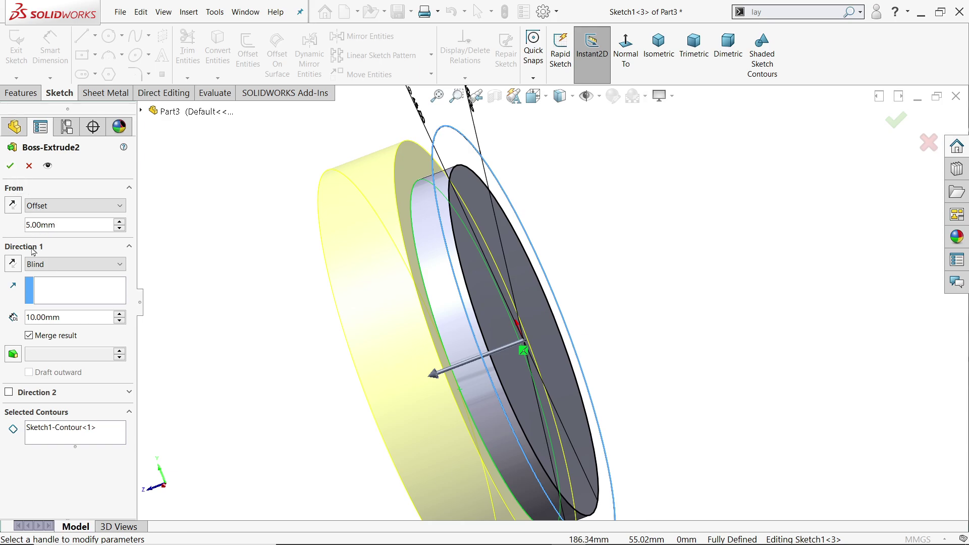
click(9, 165)
mouse_move(423, 275)
middle_down()
mouse_move(569, 340)
mouse_move(578, 328)
mouse_move(531, 341)
middle_up()
click(531, 341)
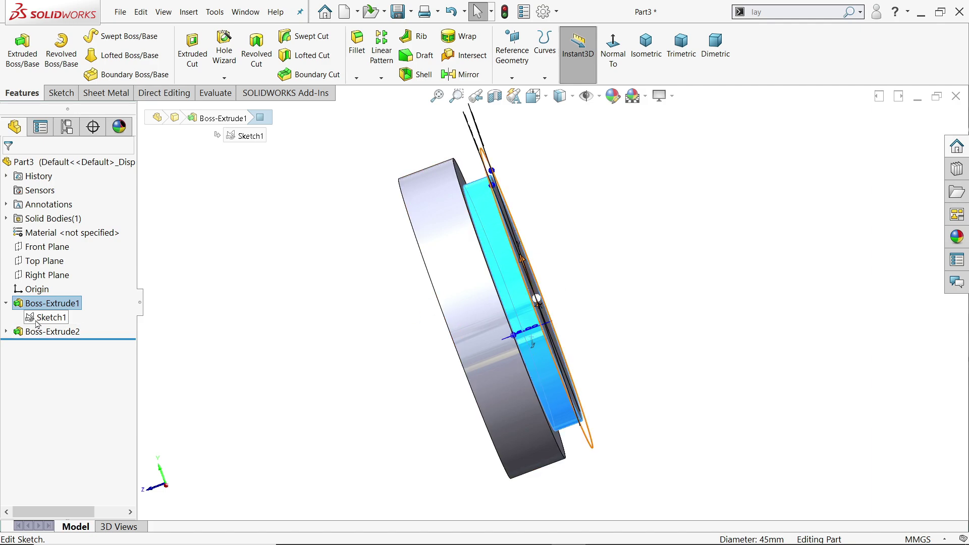
- Edit Boss-Extrude1 to change its depth from 5 mm to 19 mm
click(20, 305)
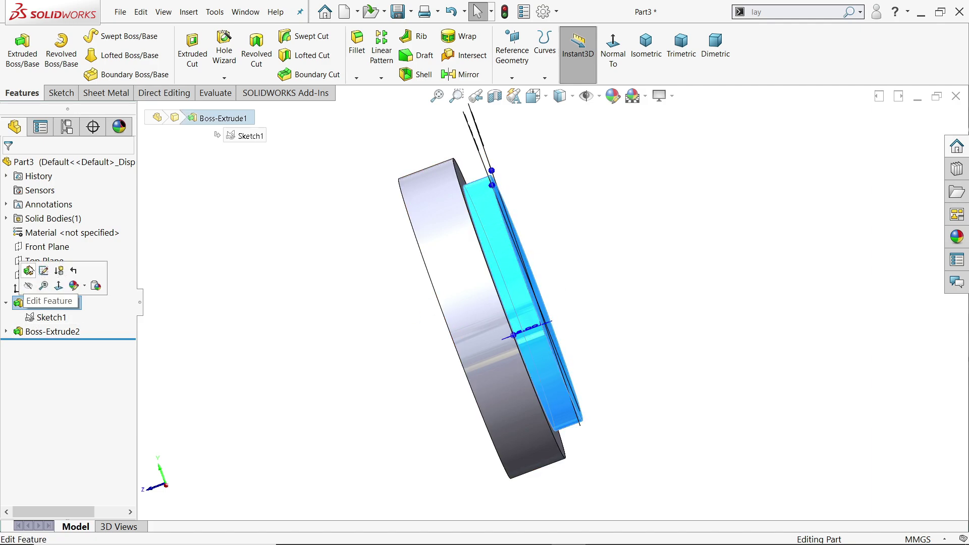
click(29, 272)
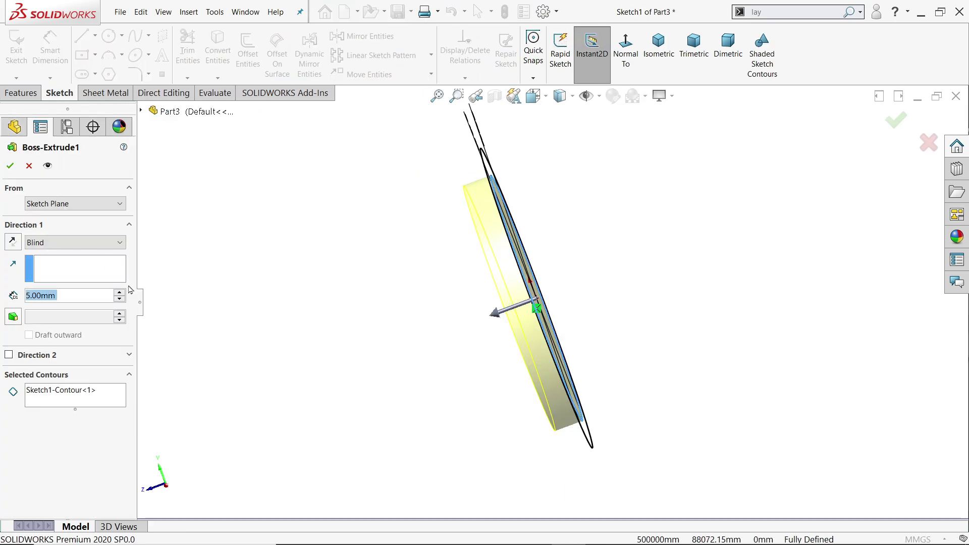
text(1)
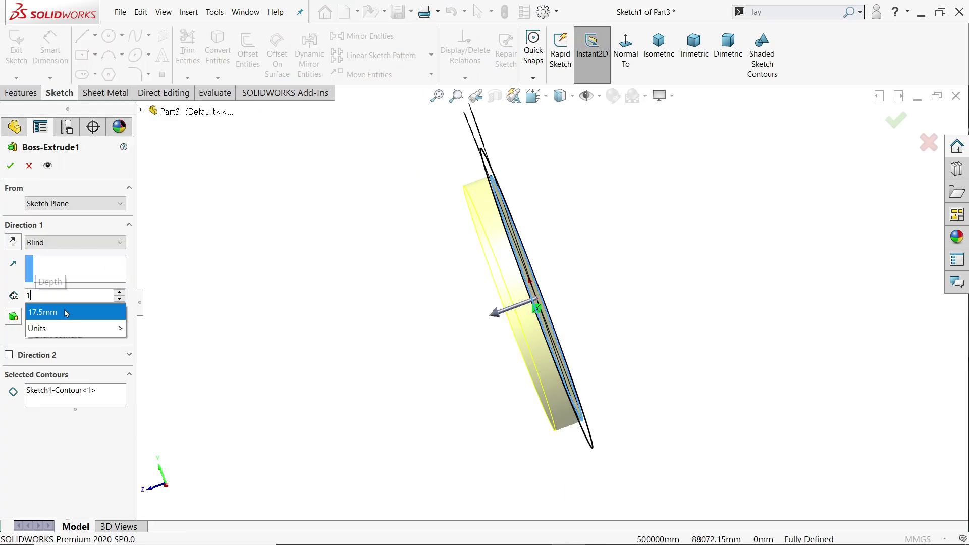
text(9)
key(Return)
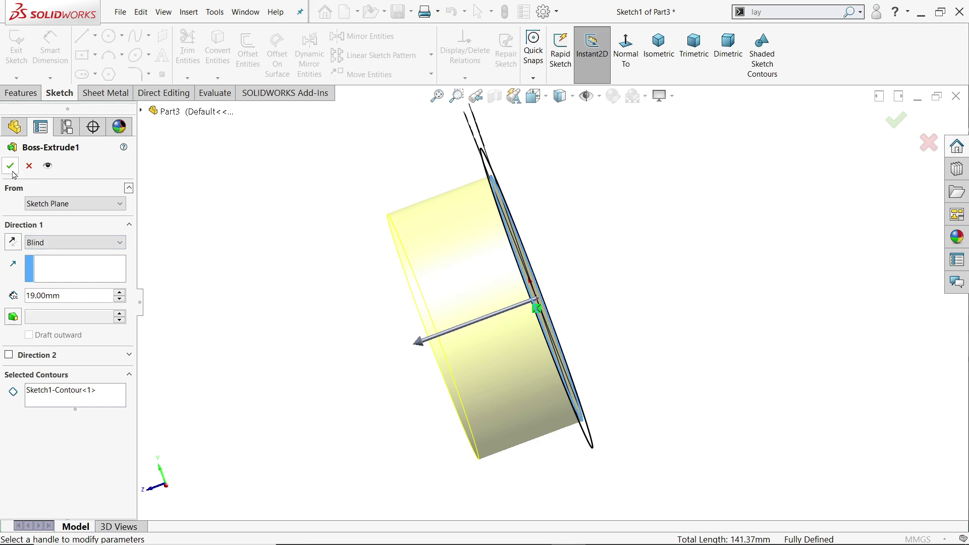
click(10, 165)
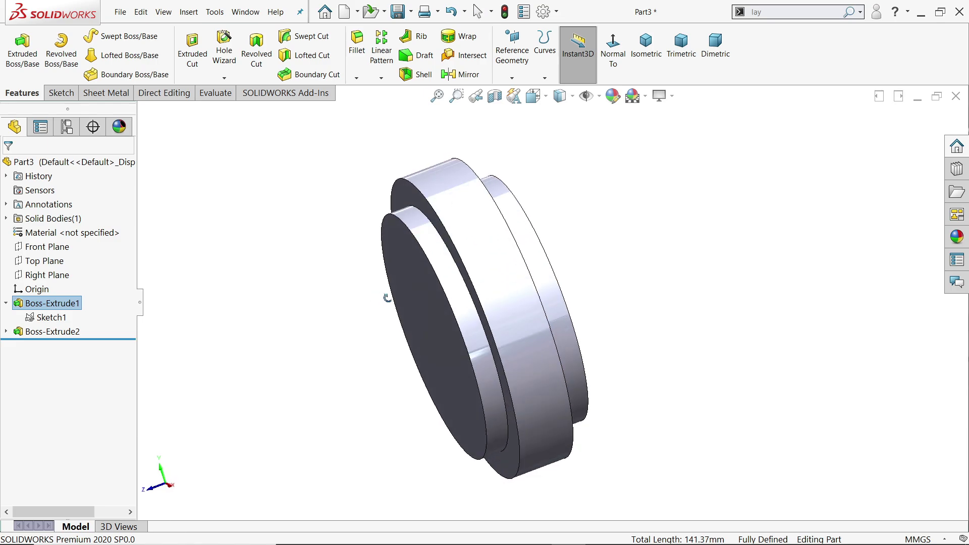
middle_drag(407, 293, 524, 327)
key(alt+Tab)
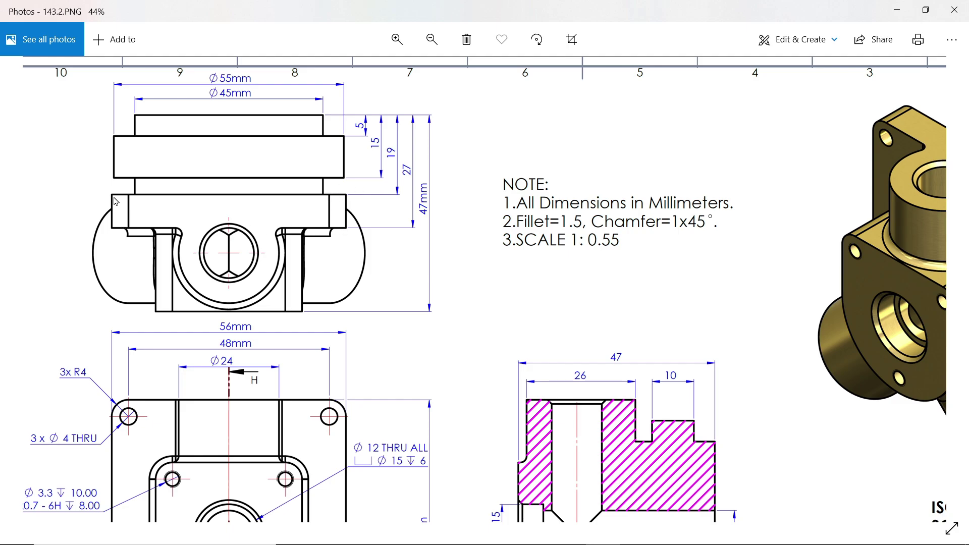
drag(454, 343, 478, 217)
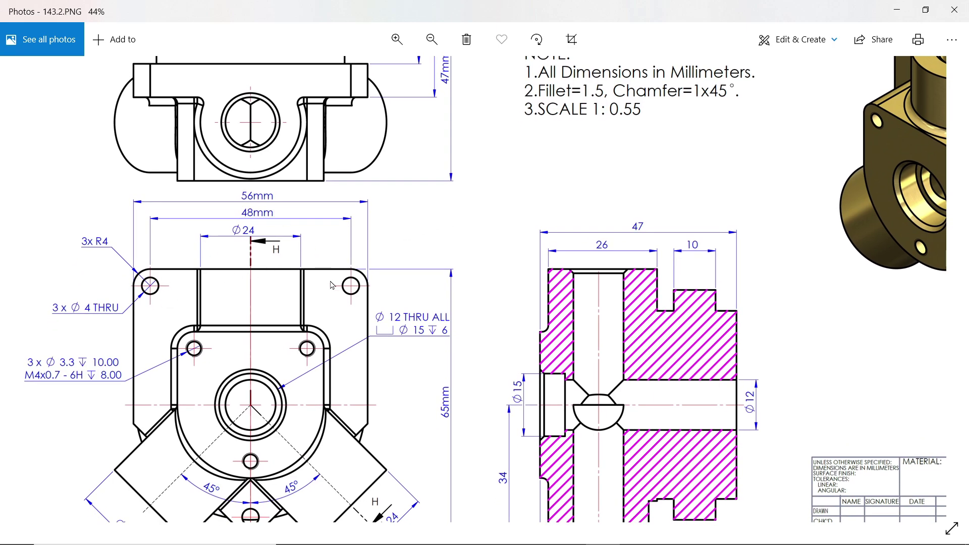
drag(352, 309, 352, 237)
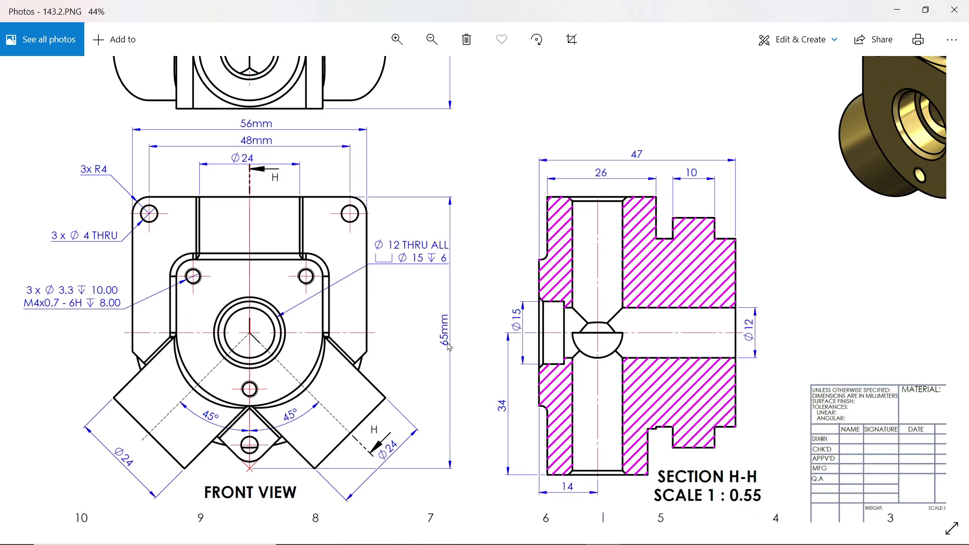
drag(426, 237, 421, 414)
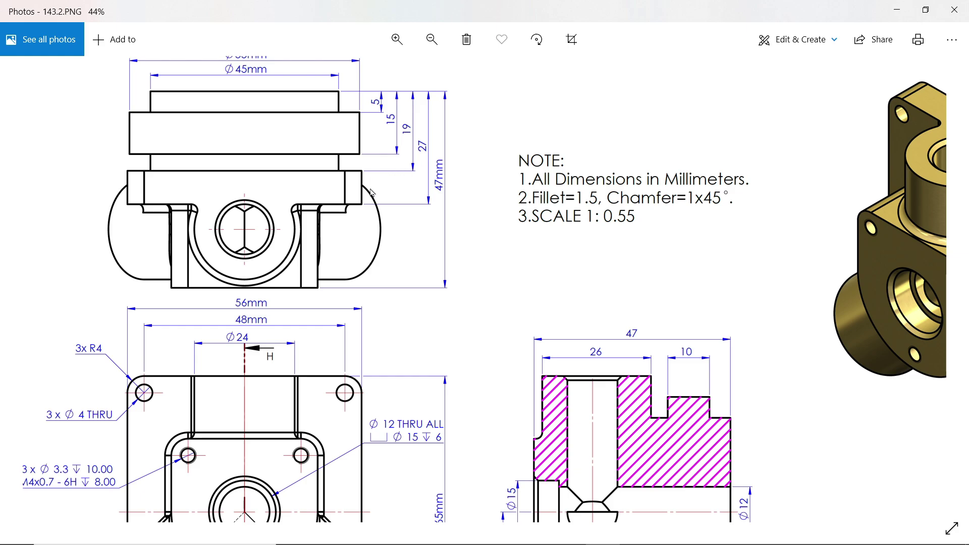
drag(388, 247, 380, 119)
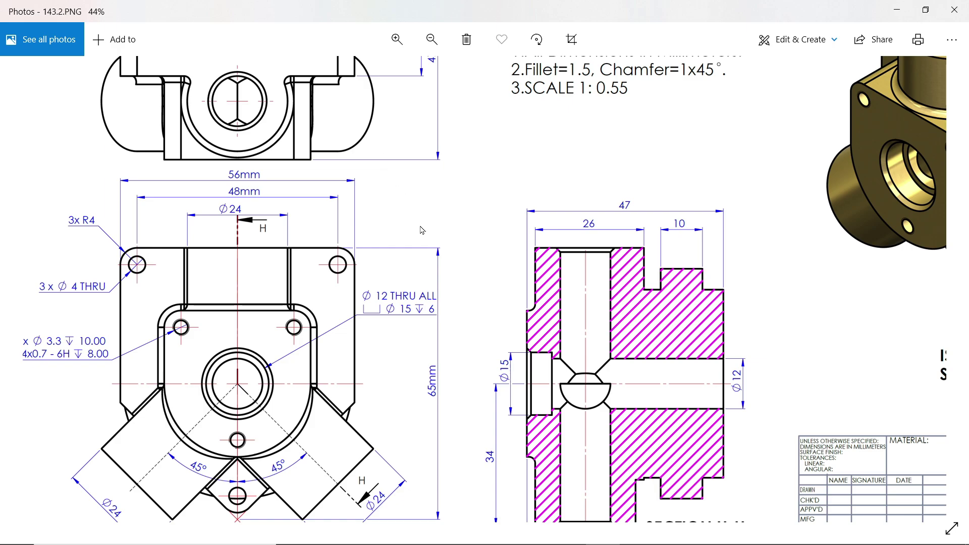
mouse_move(421, 230)
mouse_down()
mouse_move(419, 158)
mouse_move(461, 376)
mouse_up()
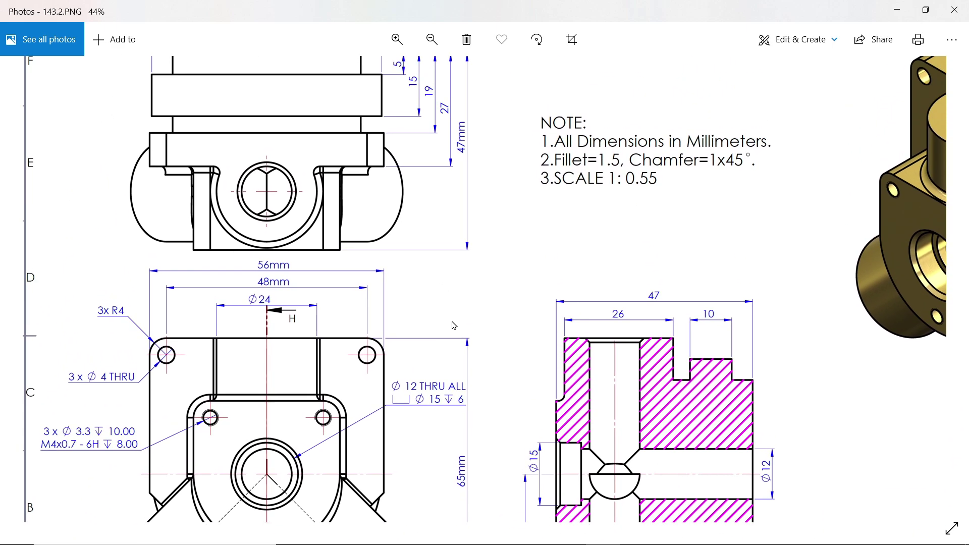
scroll(394, 210, down, 2)
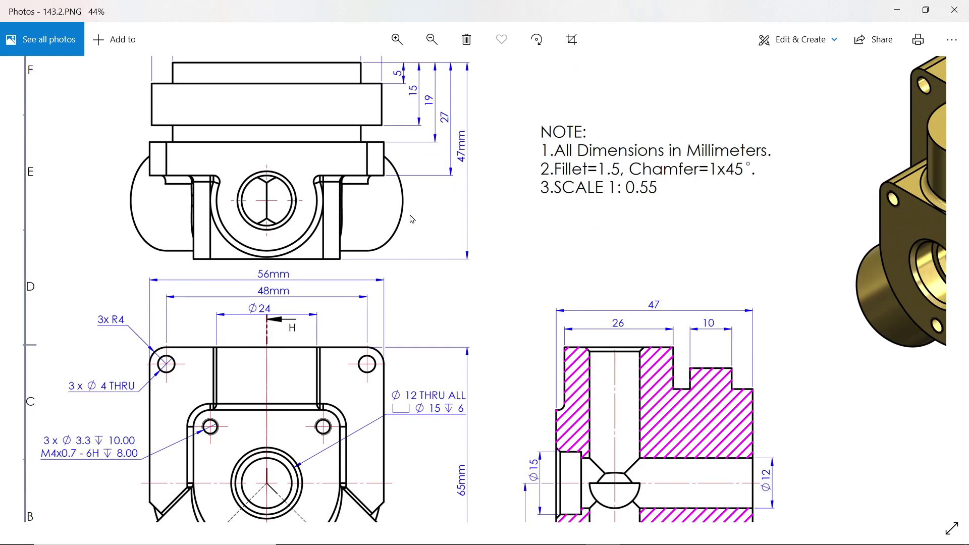
scroll(395, 217, down, 3)
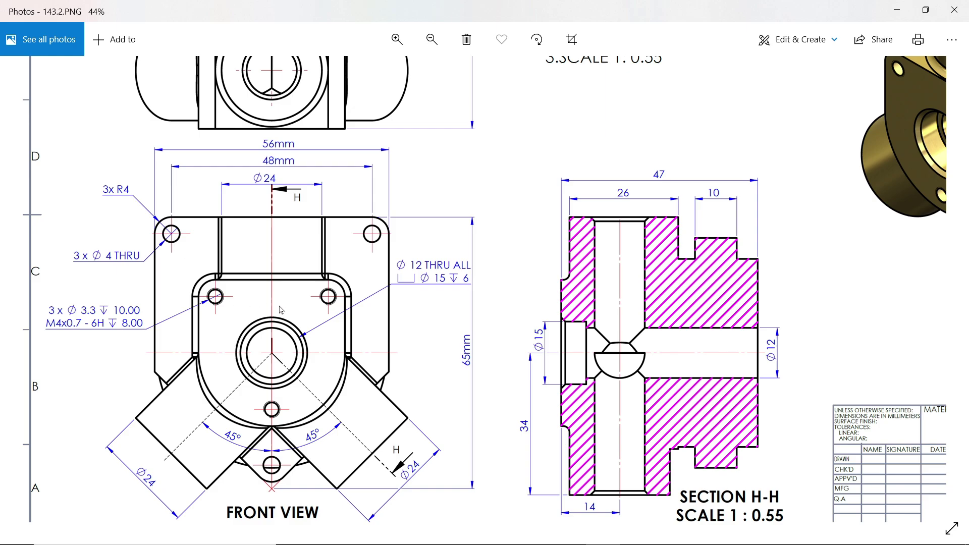
drag(281, 310, 286, 332)
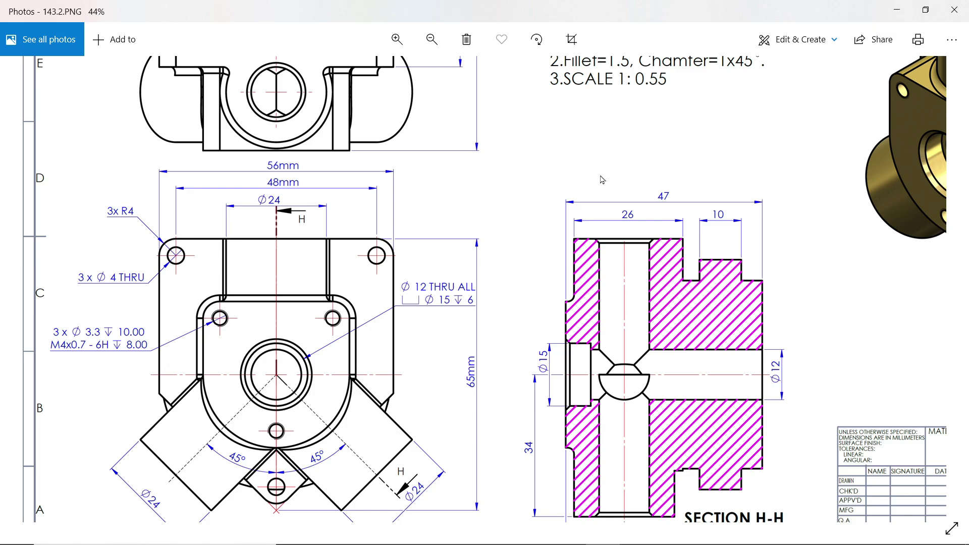
scroll(555, 197, down, 1)
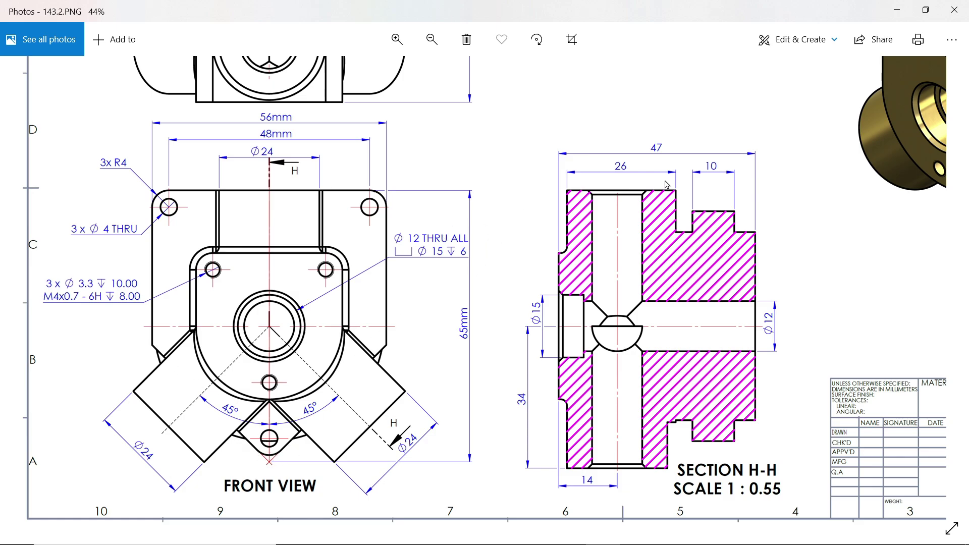
- On the part's round face, sketch a 56 × 65 mm center rectangle at the origin
click(896, 10)
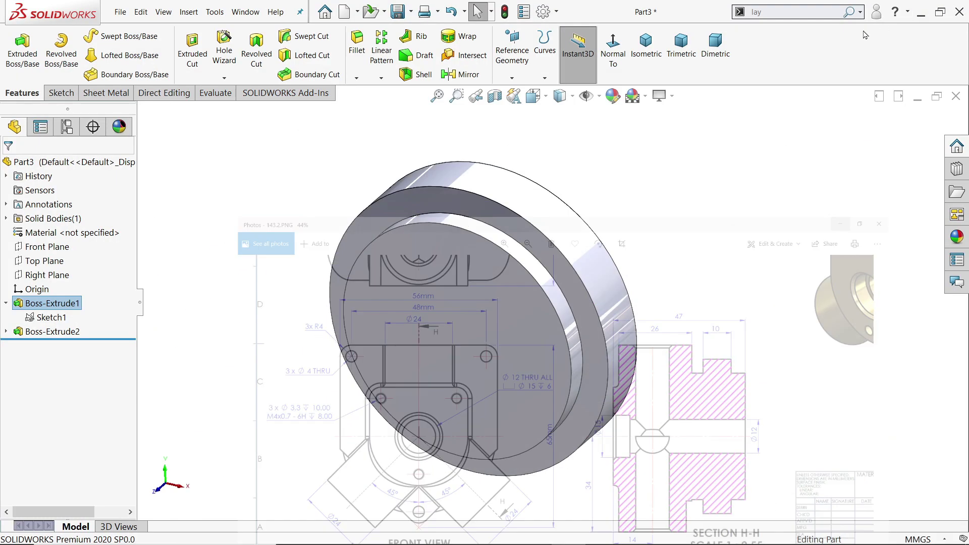
click(466, 277)
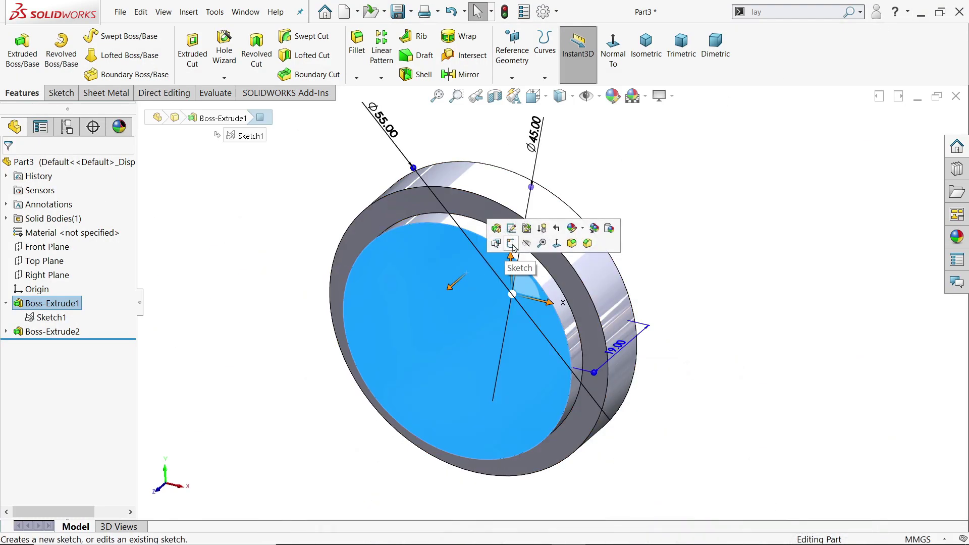
click(515, 246)
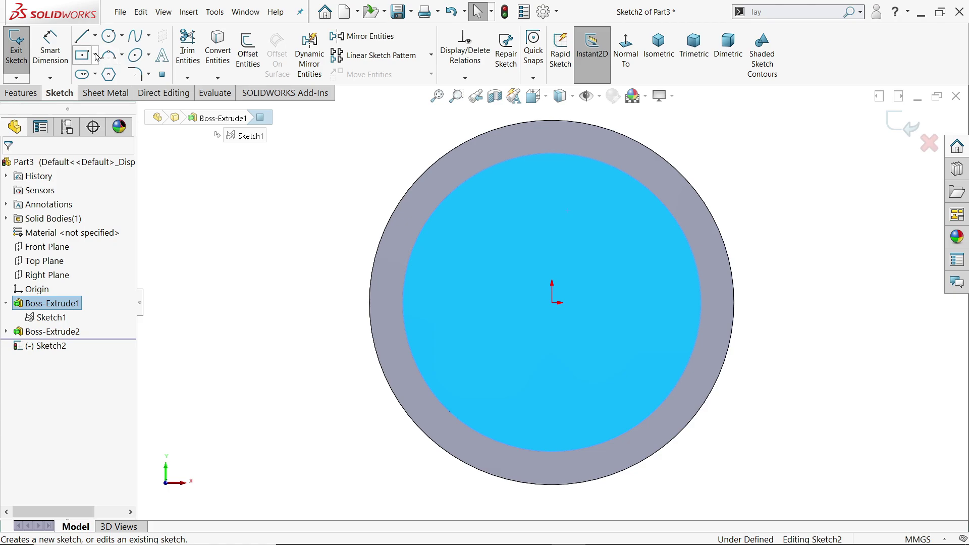
click(94, 55)
click(104, 91)
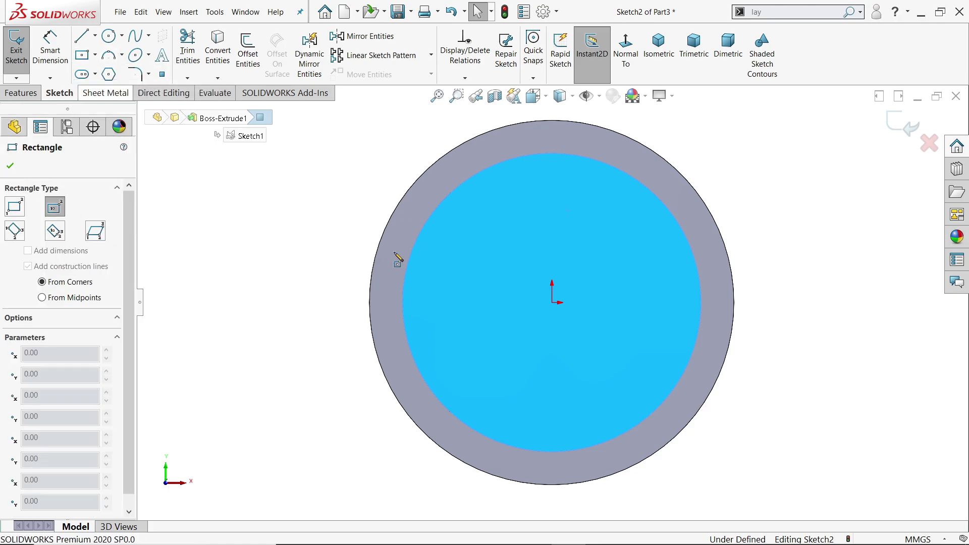
click(553, 300)
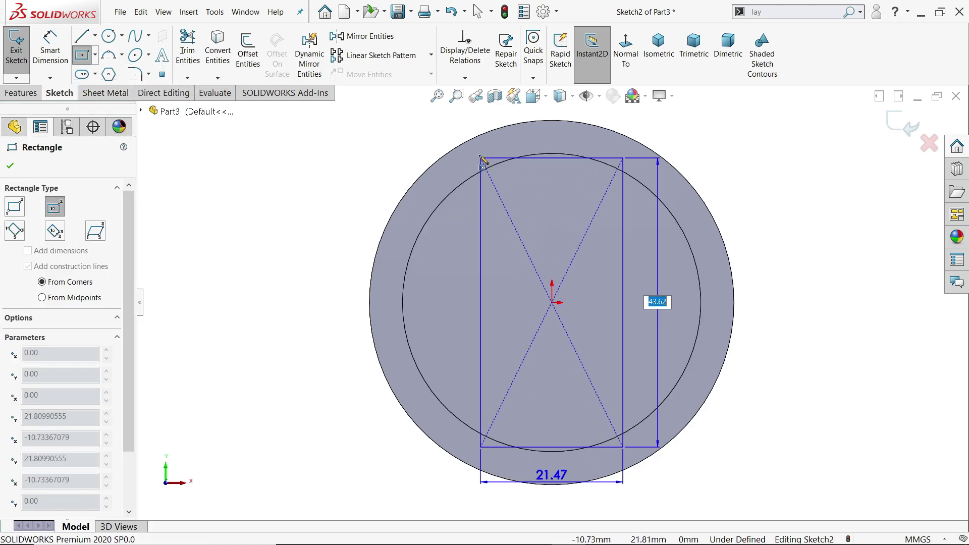
key(z)
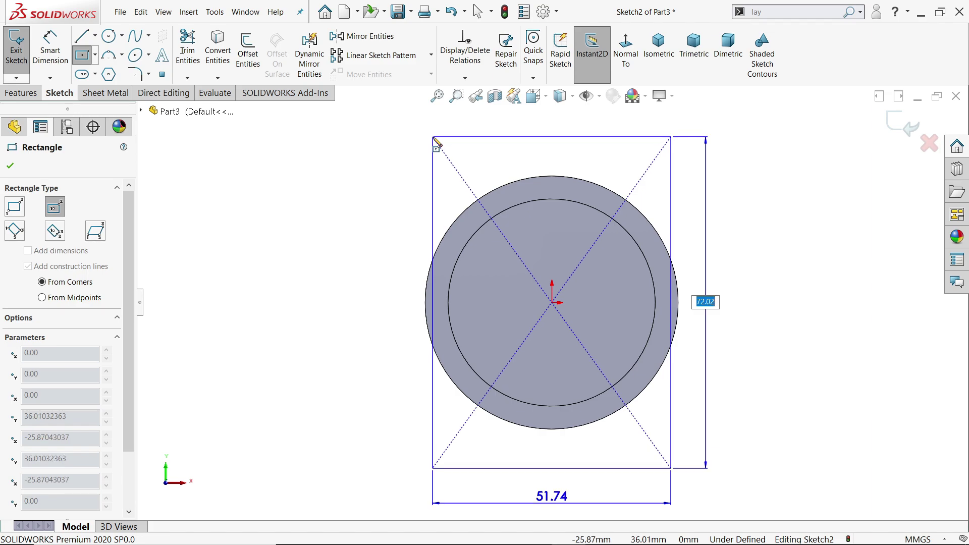
text(65)
key(Tab)
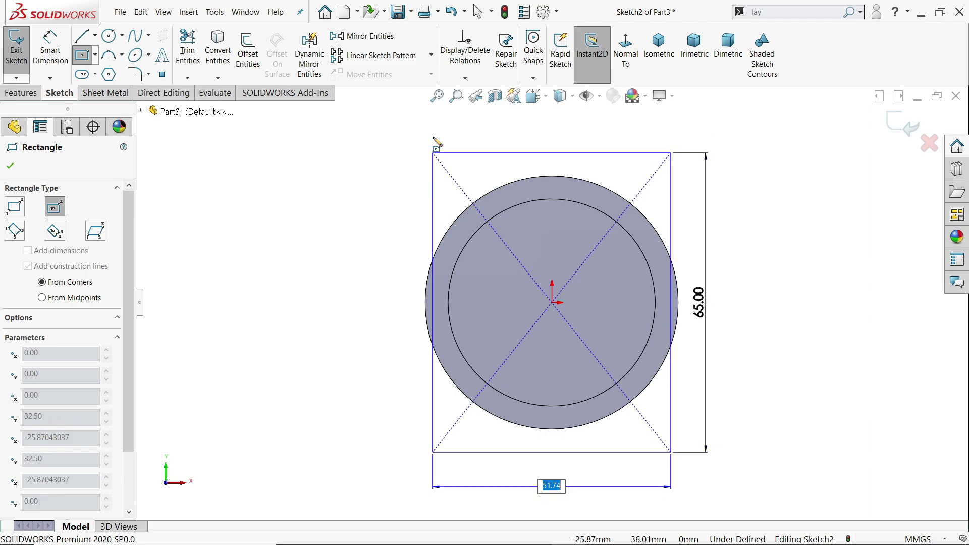
text(56)
key(Return)
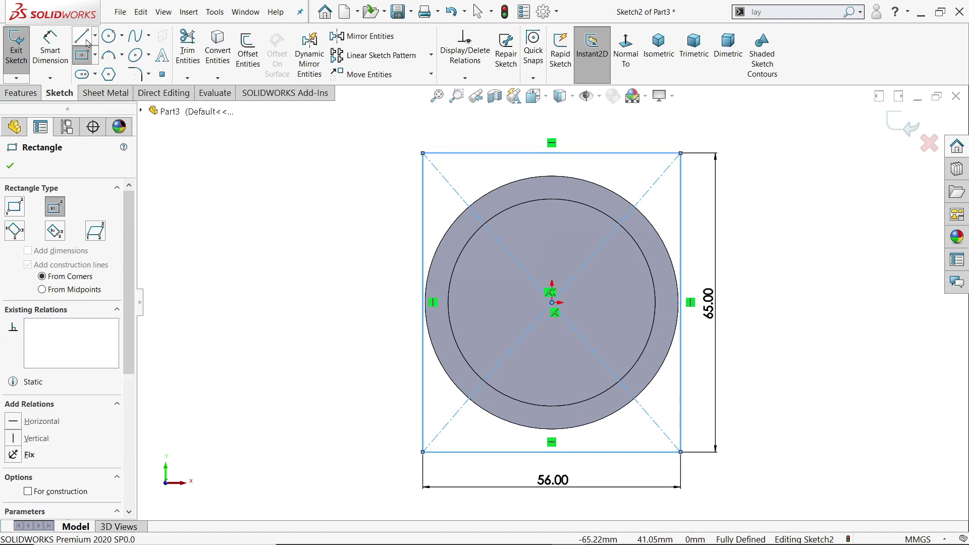
- Draw two lines forming a V from the rectangle's sides to the bottom-edge midpoint
key(l)
scroll(615, 454, down, 2)
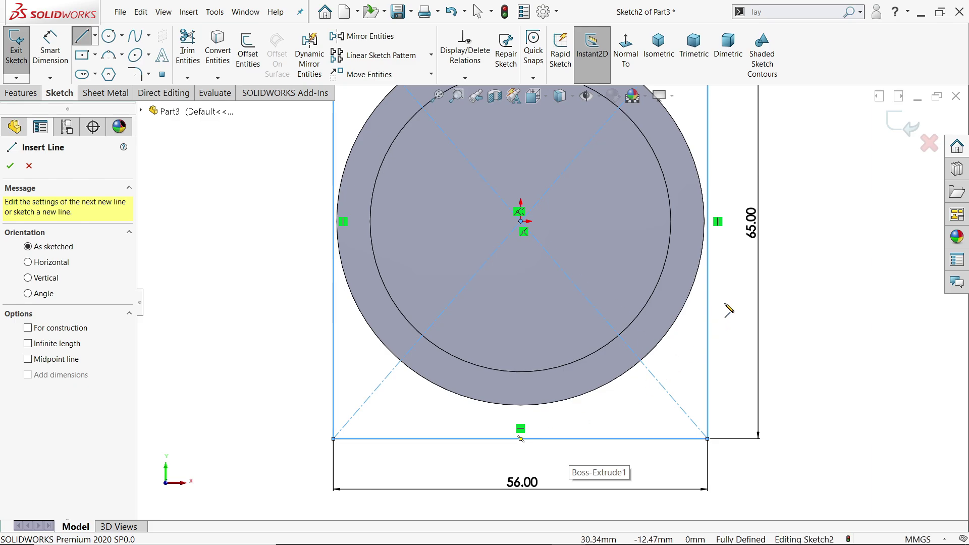
click(707, 270)
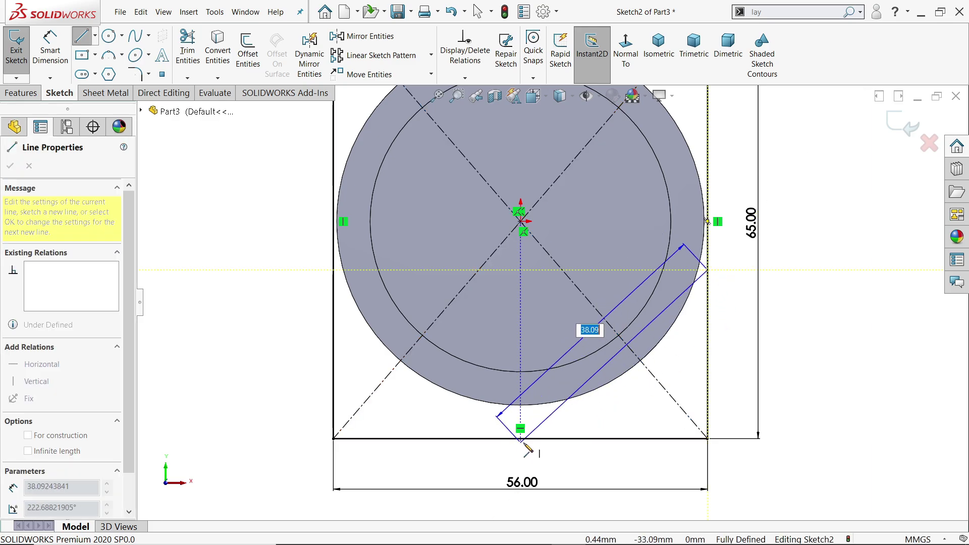
click(521, 439)
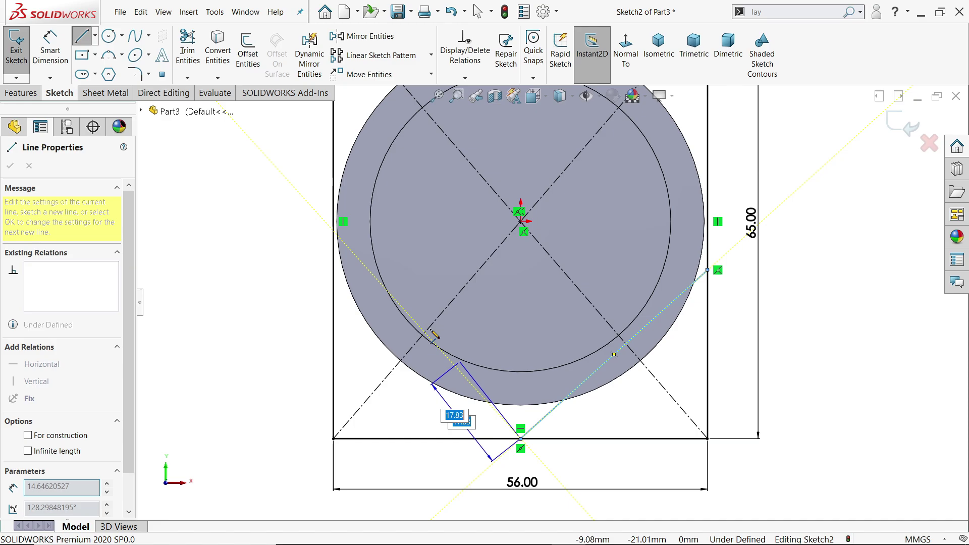
click(333, 282)
right_click(271, 276)
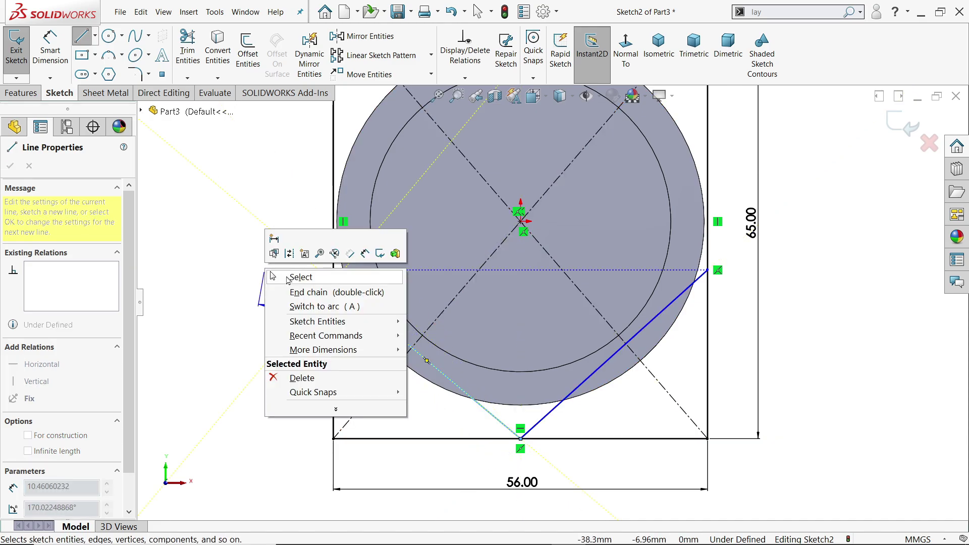
click(291, 278)
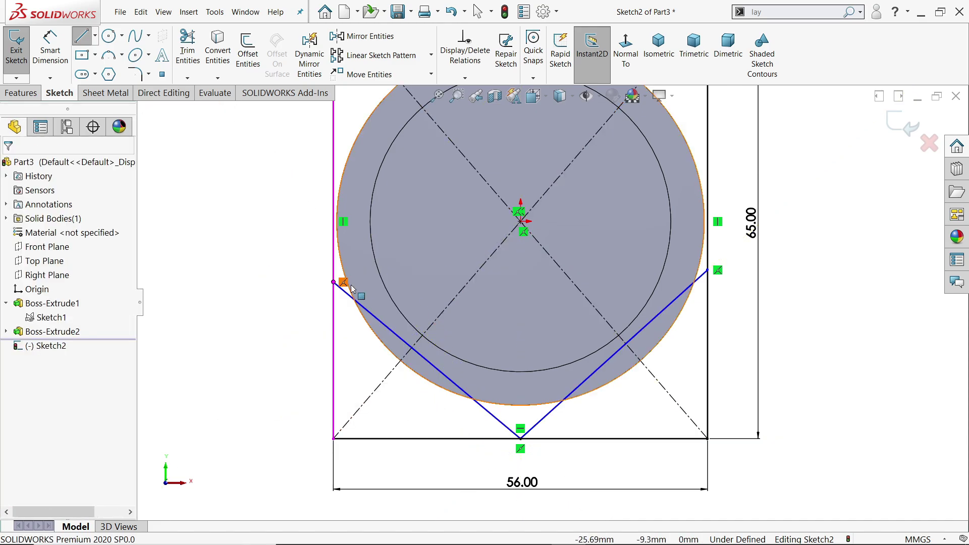
- Make the V's upper endpoints level and the two V lines perpendicular
click(446, 378)
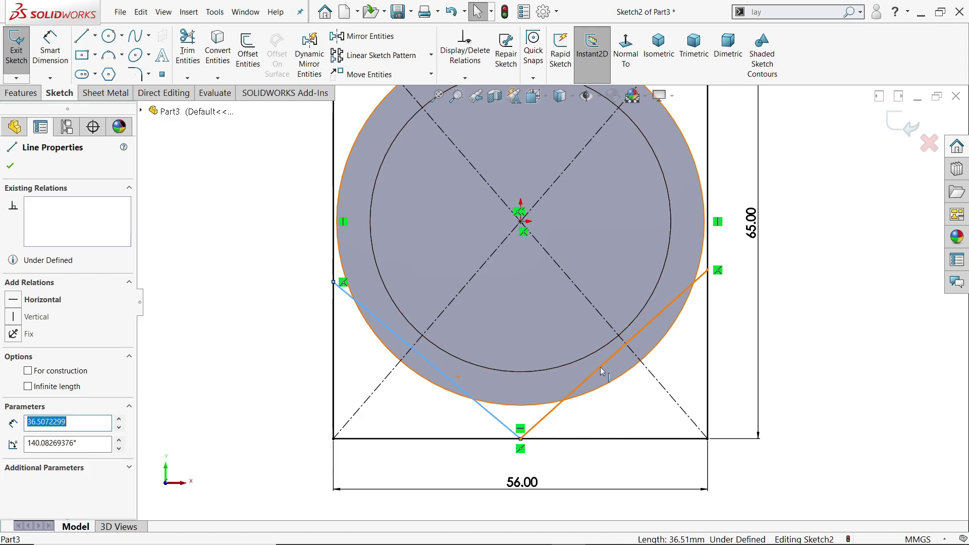
click(707, 269)
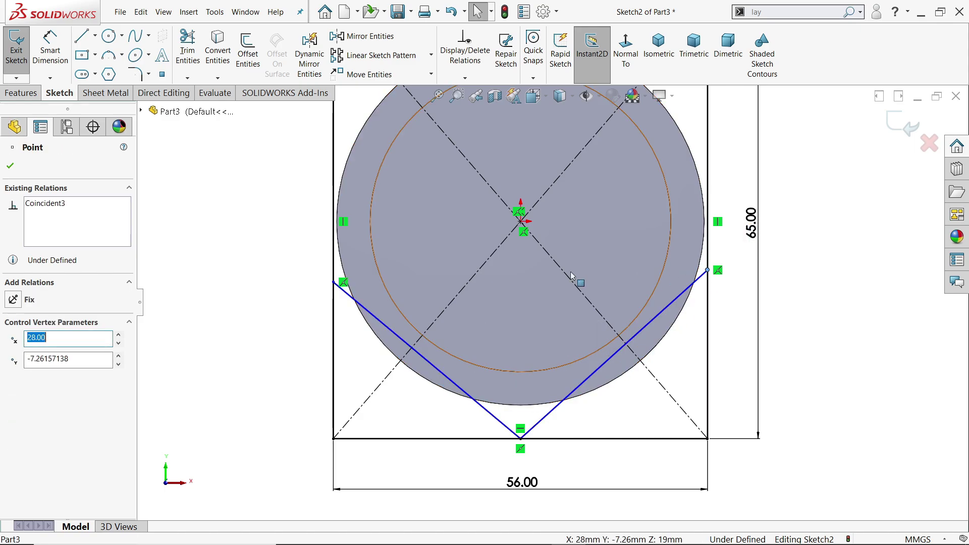
ctrl+click(336, 283)
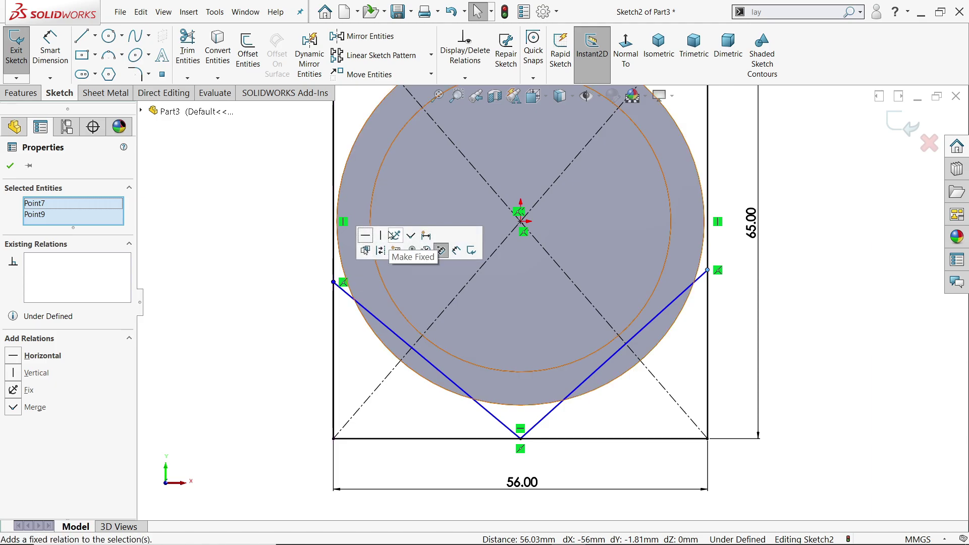
click(366, 237)
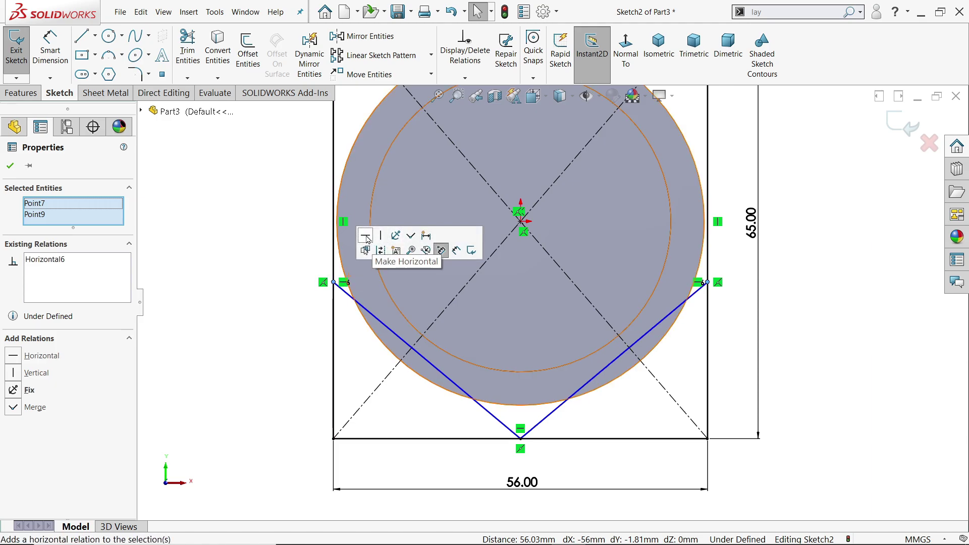
click(547, 422)
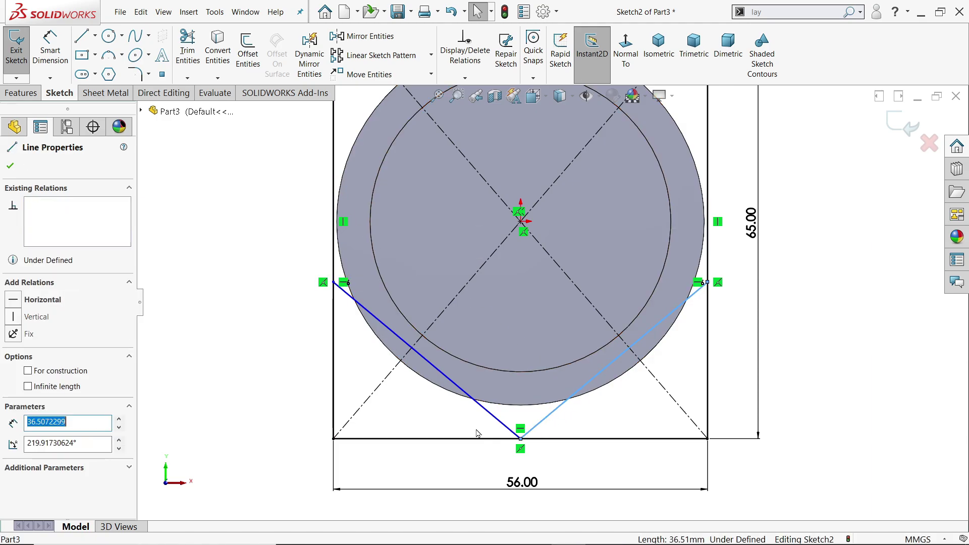
ctrl+click(500, 422)
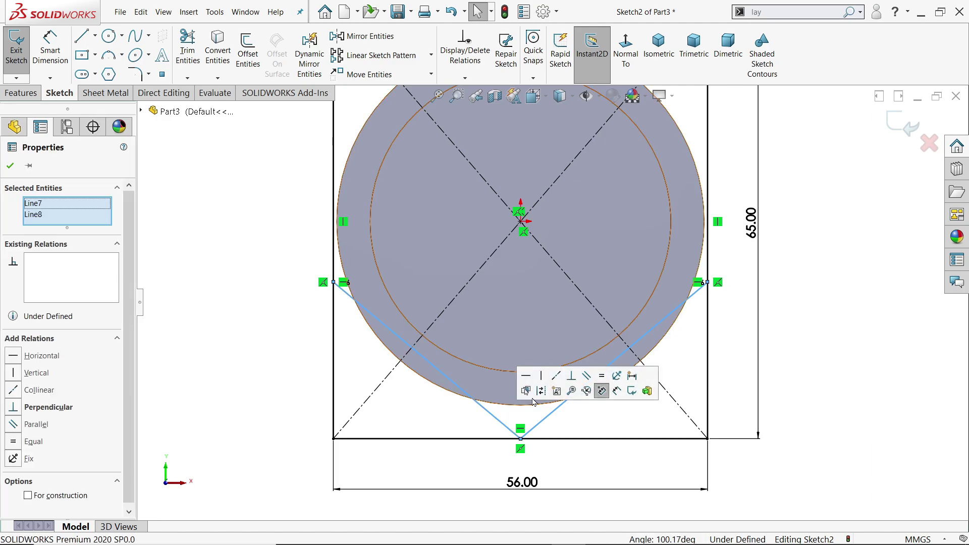
click(571, 375)
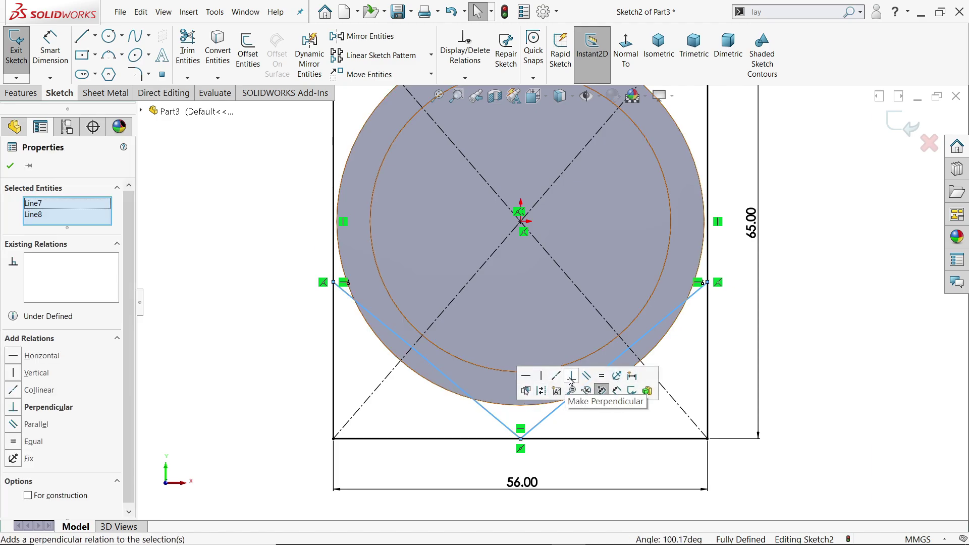
click(10, 166)
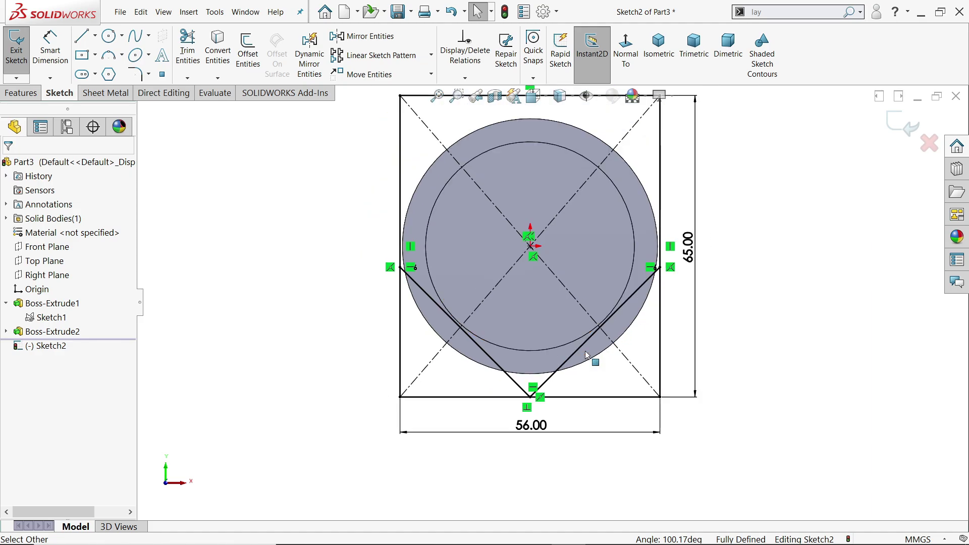
scroll(603, 362, up, 2)
scroll(585, 197, down, 1)
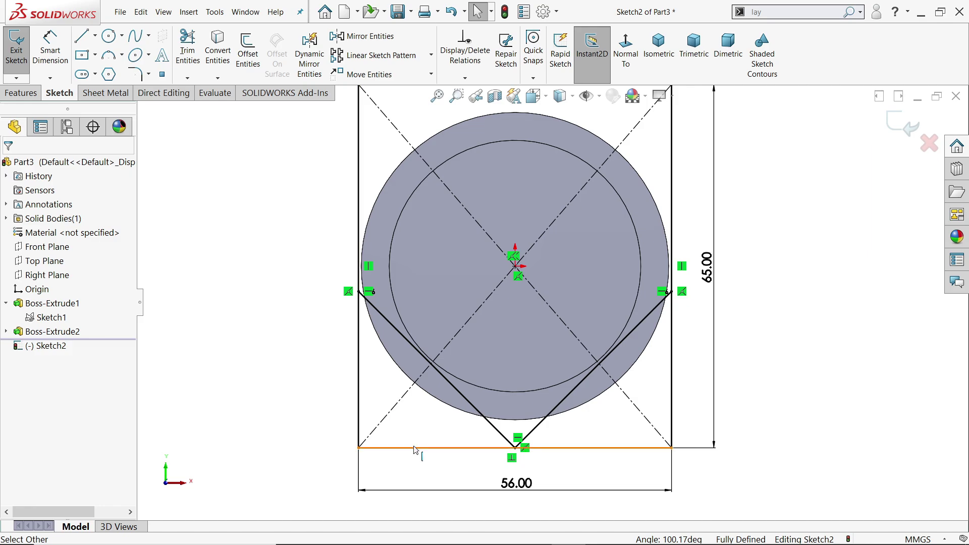
click(187, 50)
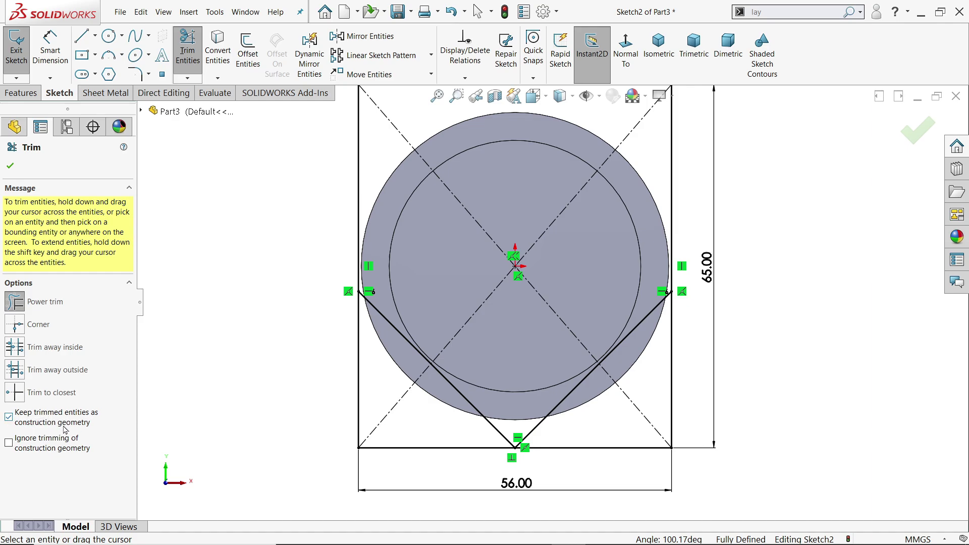
- Trim the rectangle's lower sides and bottom edge into construction geometry
mouse_move(337, 392)
mouse_down()
mouse_move(434, 462)
mouse_move(674, 387)
mouse_up()
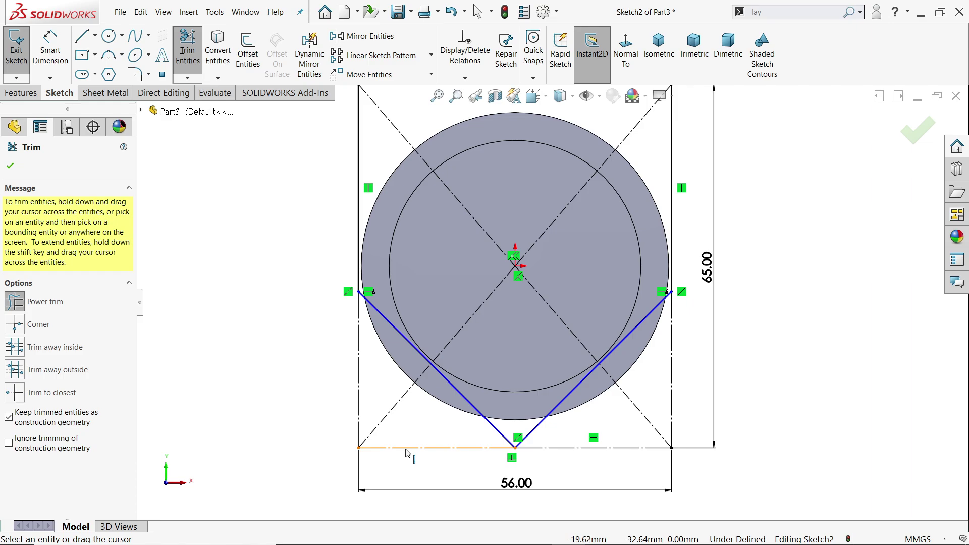
click(10, 165)
scroll(615, 299, down, 1)
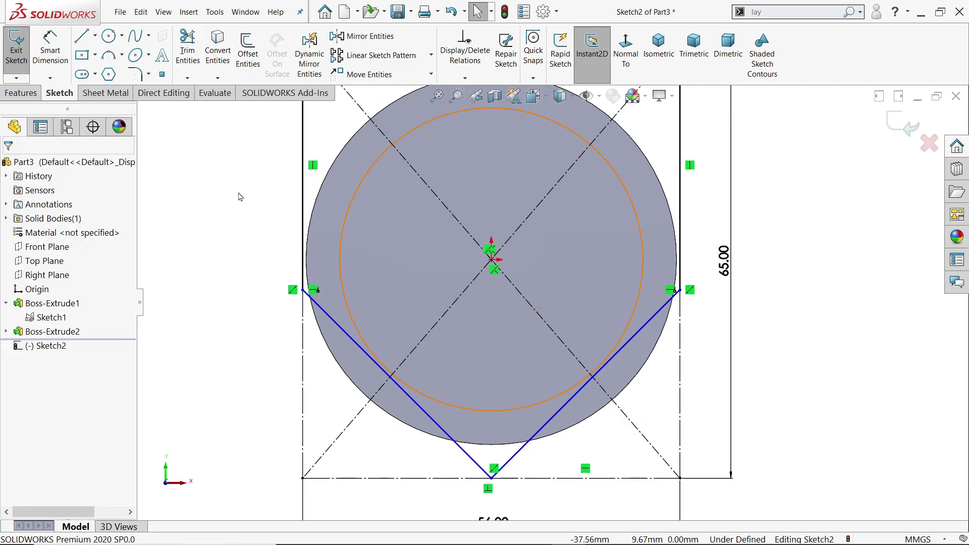
- Align the V tip vertically under the sketch's centre point
click(304, 293)
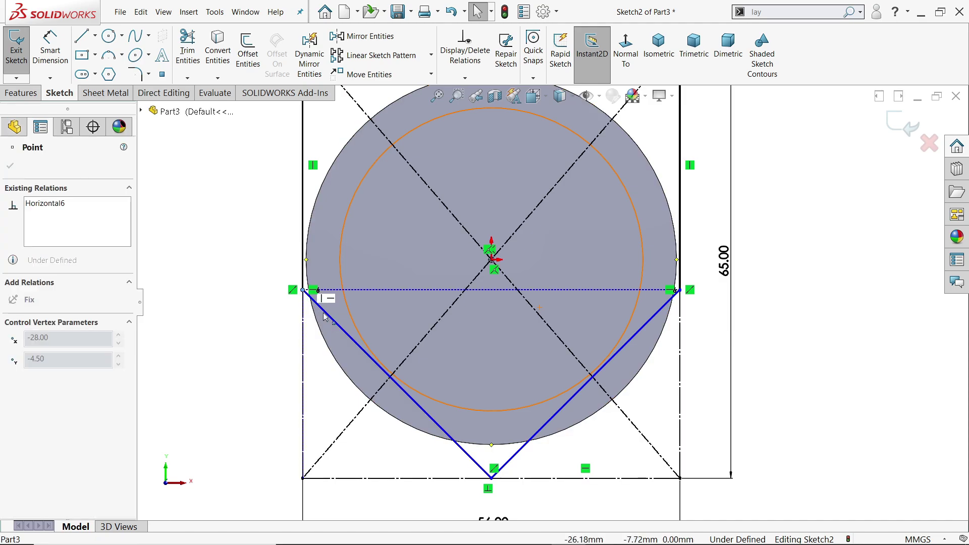
click(304, 294)
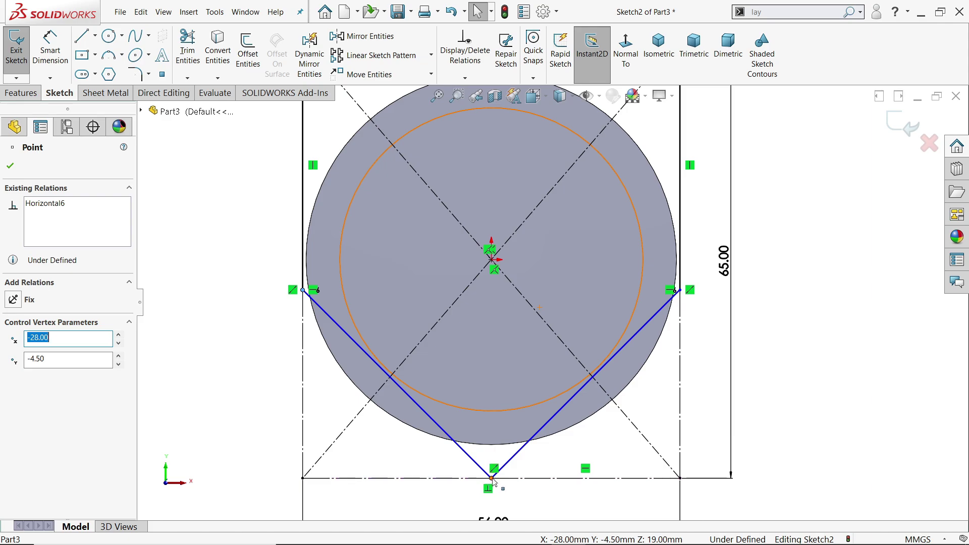
drag(498, 479, 512, 478)
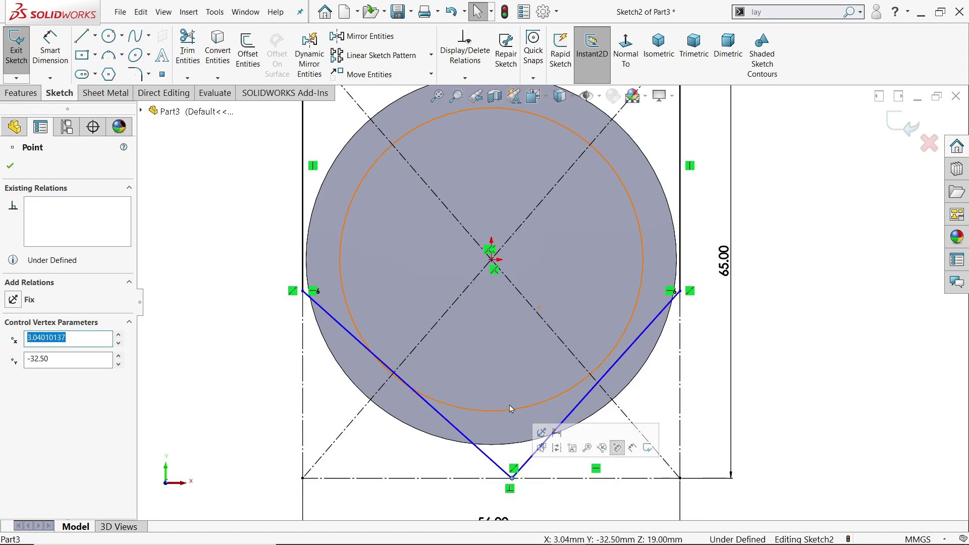
click(492, 259)
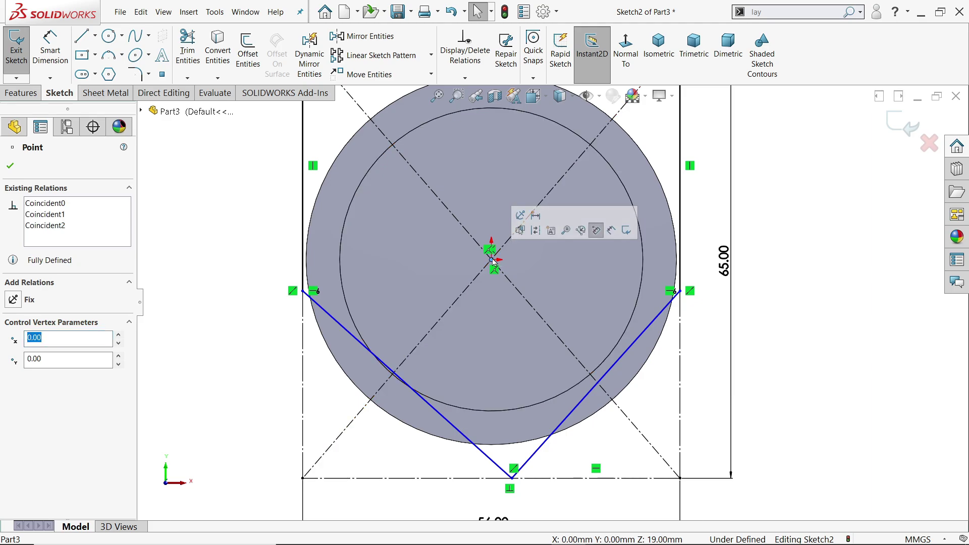
ctrl+click(512, 477)
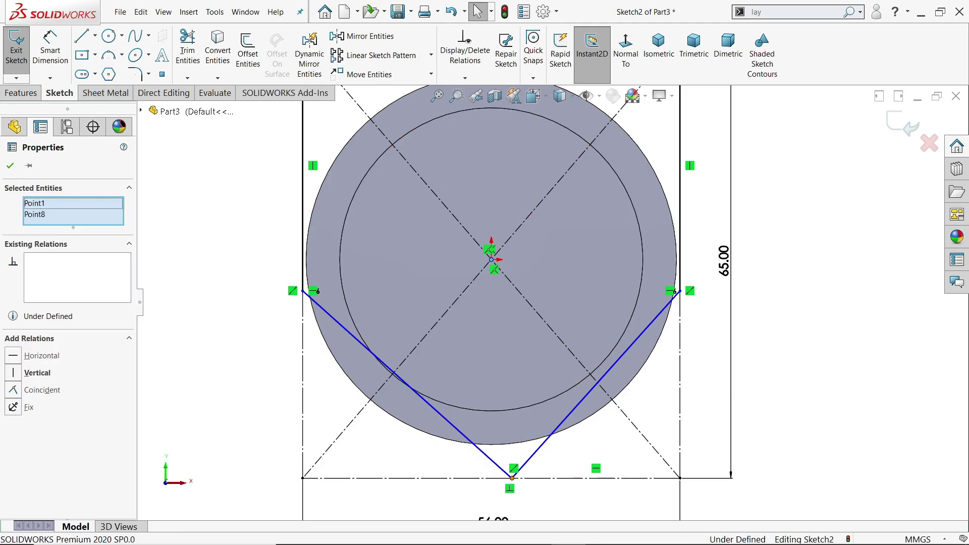
click(555, 439)
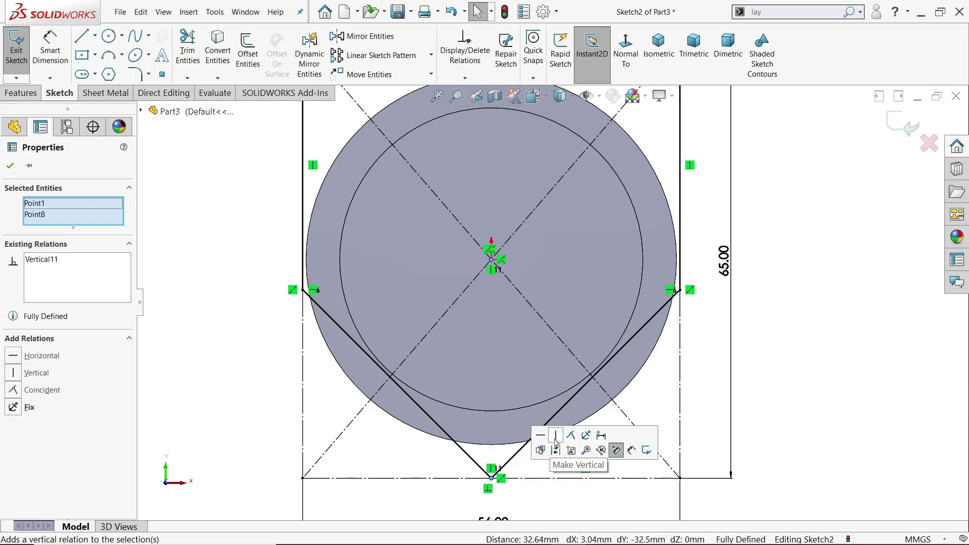
click(11, 166)
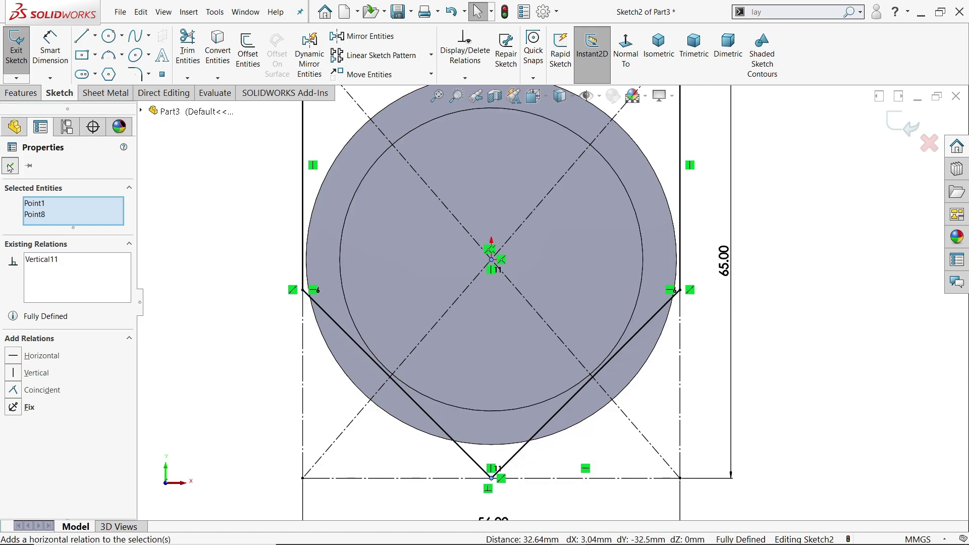
click(24, 93)
- Extrude the V-bottomed sketch 8 mm as Boss-Extrude3, merged with the existing body
click(22, 48)
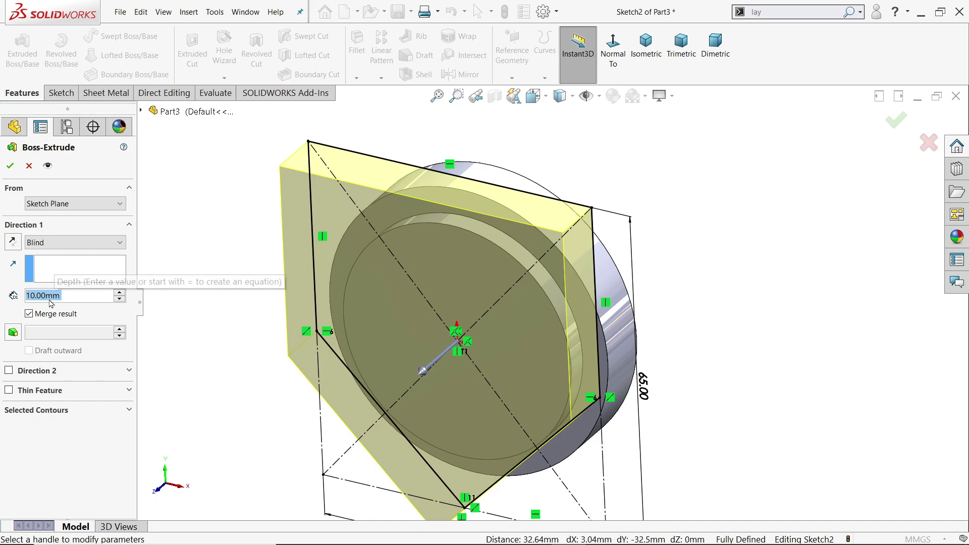
text(8)
key(Return)
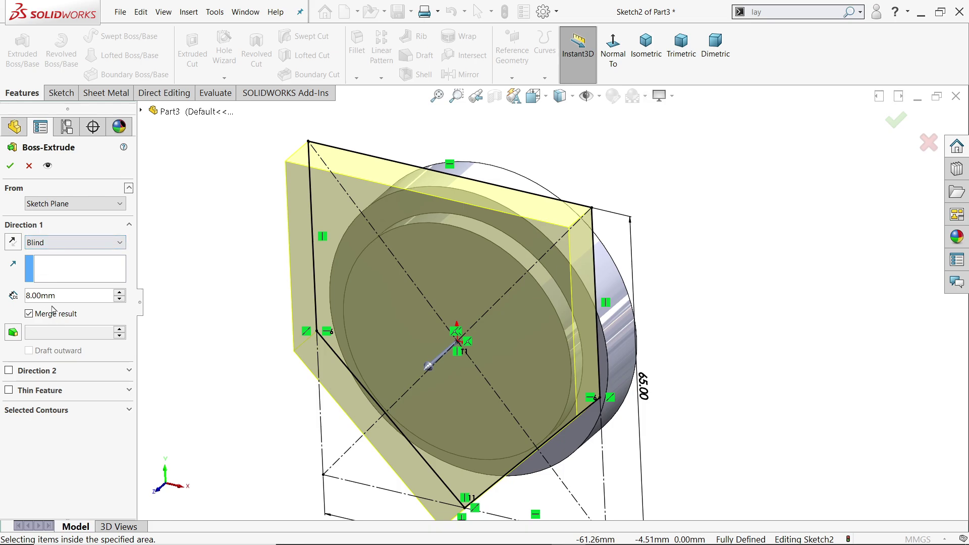
click(10, 165)
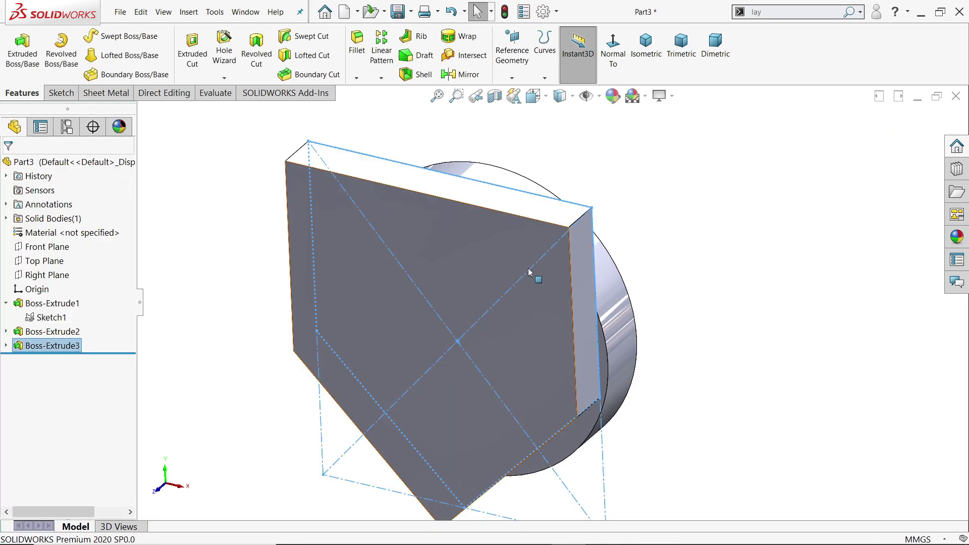
click(580, 221)
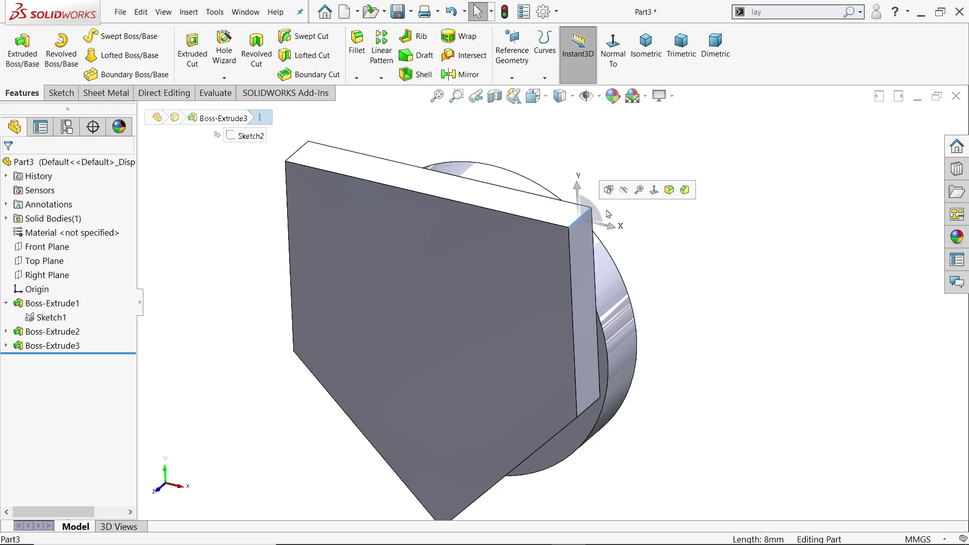
- Fillet the plate's two top corner edges and the V tip edge at 4 mm radius
click(670, 192)
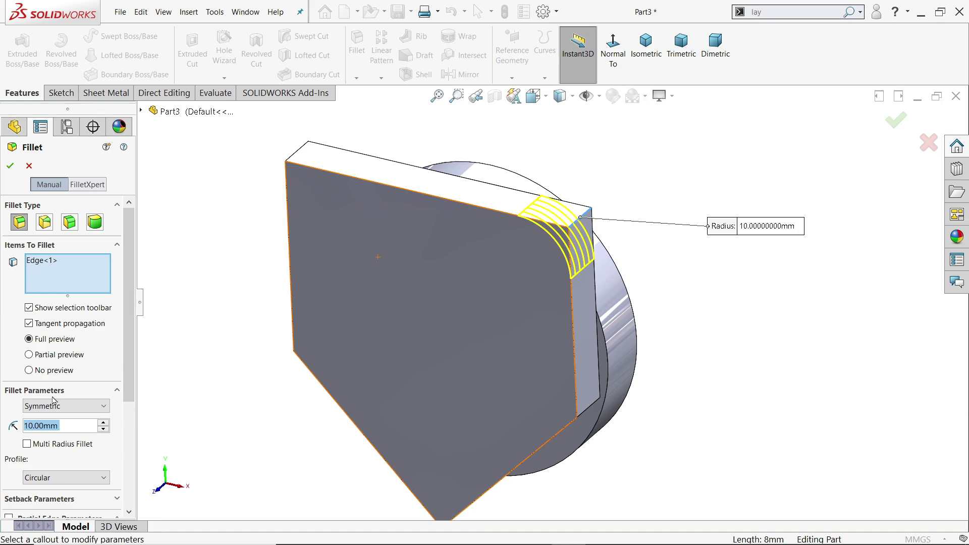
text(4)
key(Return)
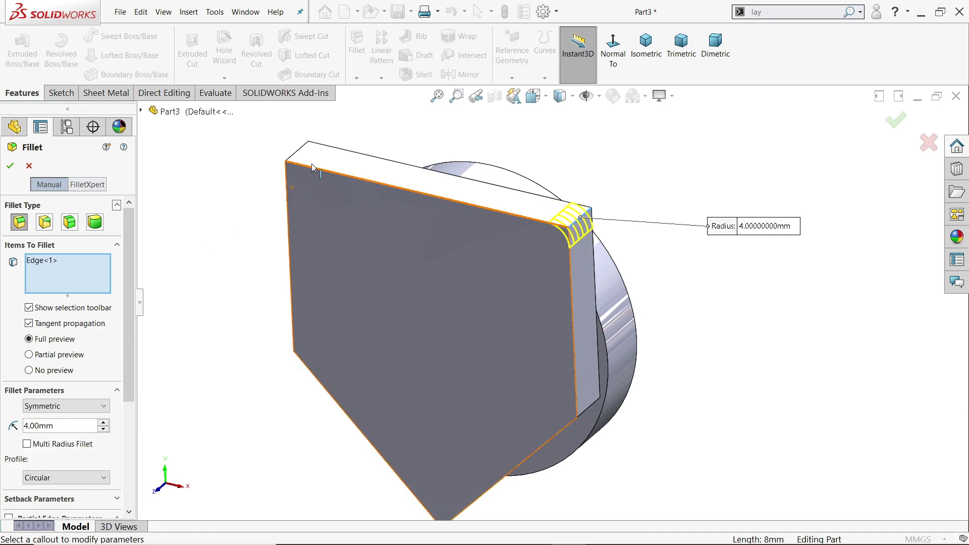
click(303, 151)
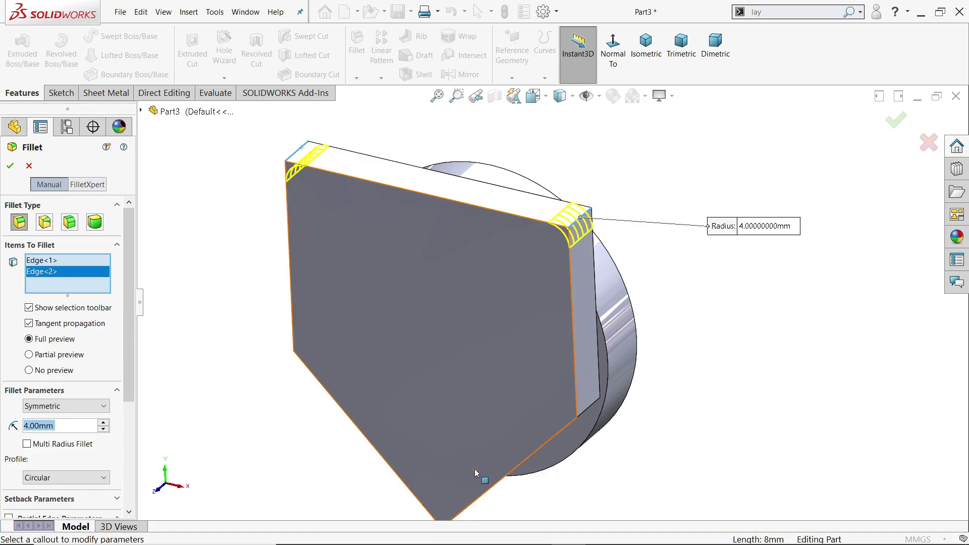
middle_drag(478, 471, 491, 457)
scroll(491, 456, down, 3)
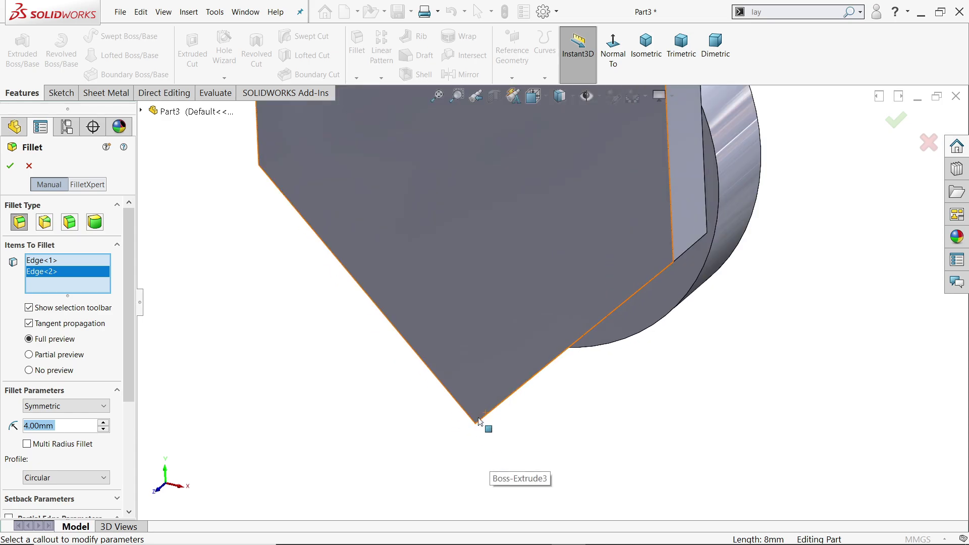
middle_drag(479, 422, 503, 431)
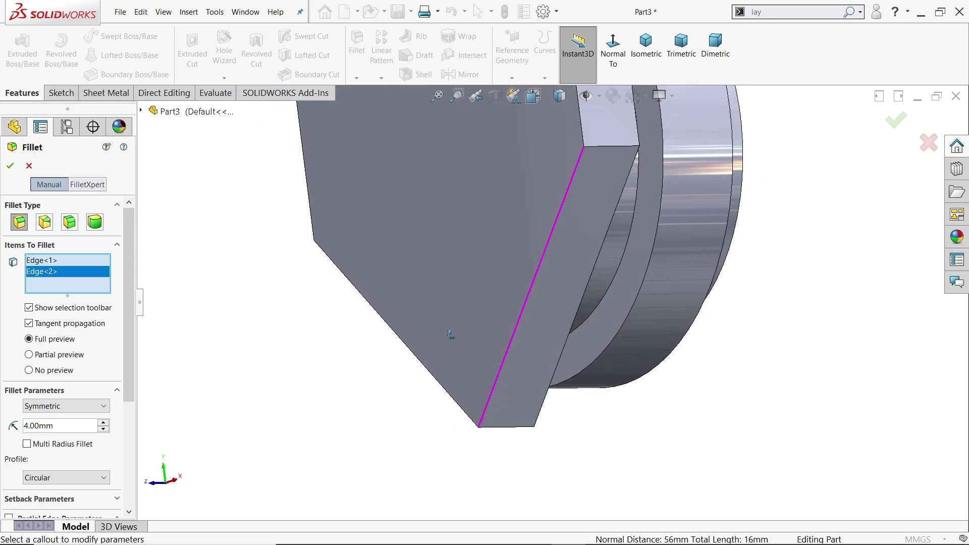
click(503, 427)
scroll(536, 393, up, 3)
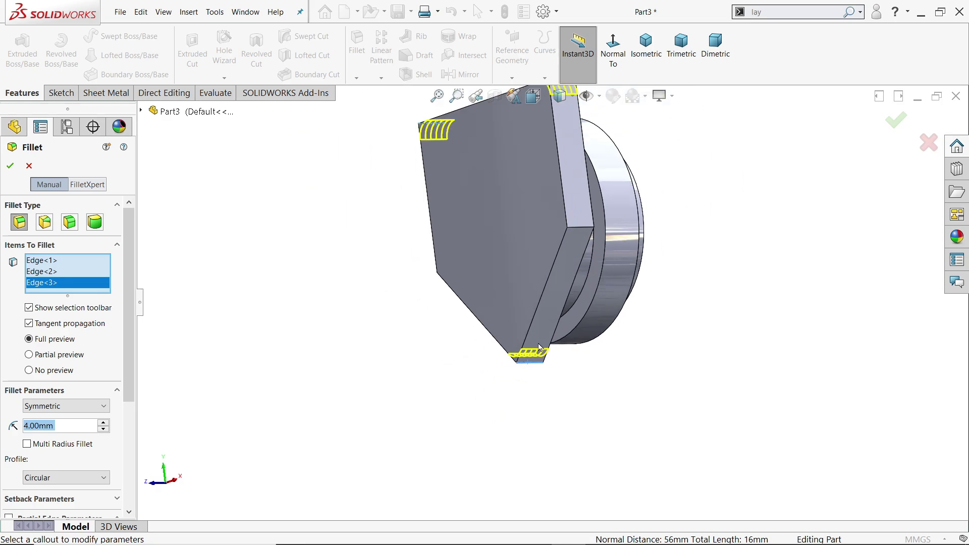
middle_drag(546, 180, 218, 225)
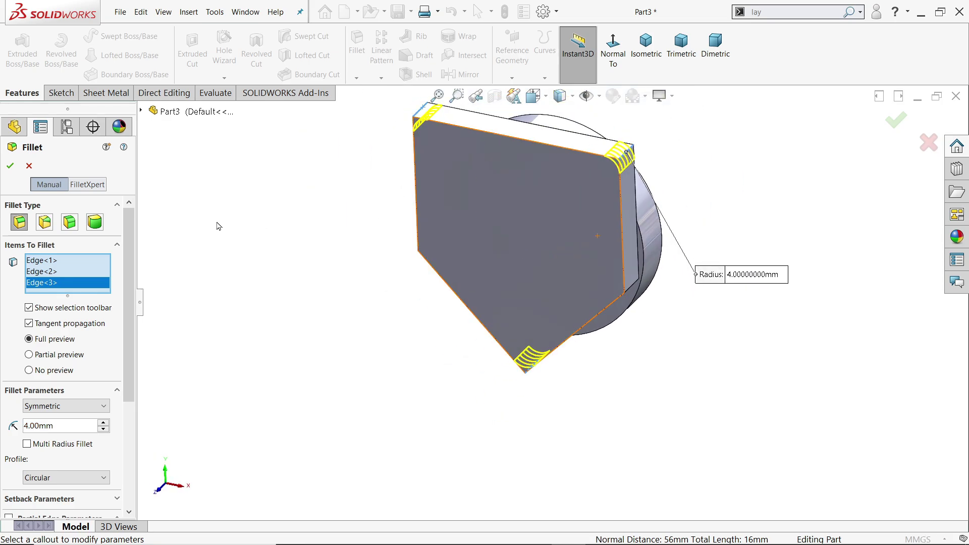
click(9, 166)
scroll(535, 167, down, 2)
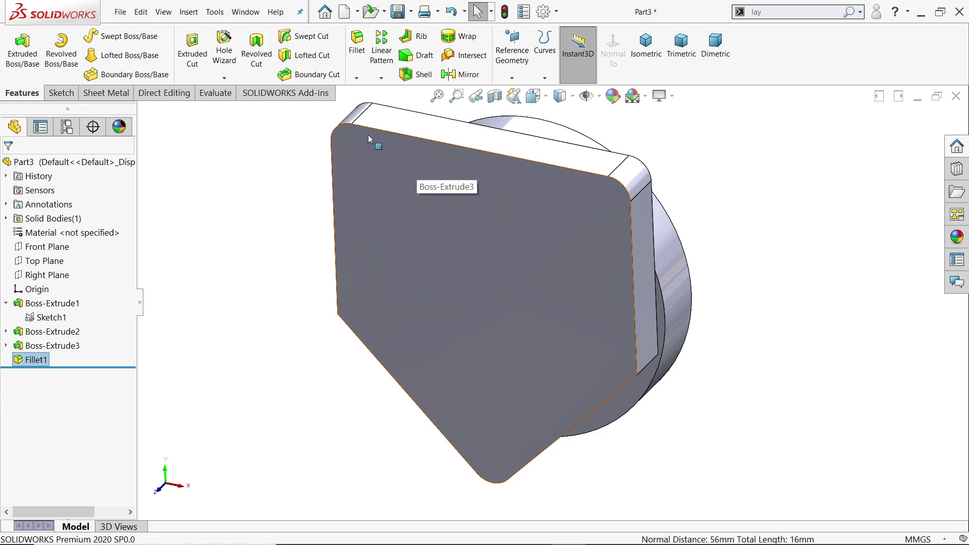
- Define a straight ANSI Metric drill-size hole of Ø4.0 in the Hole Wizard
click(228, 52)
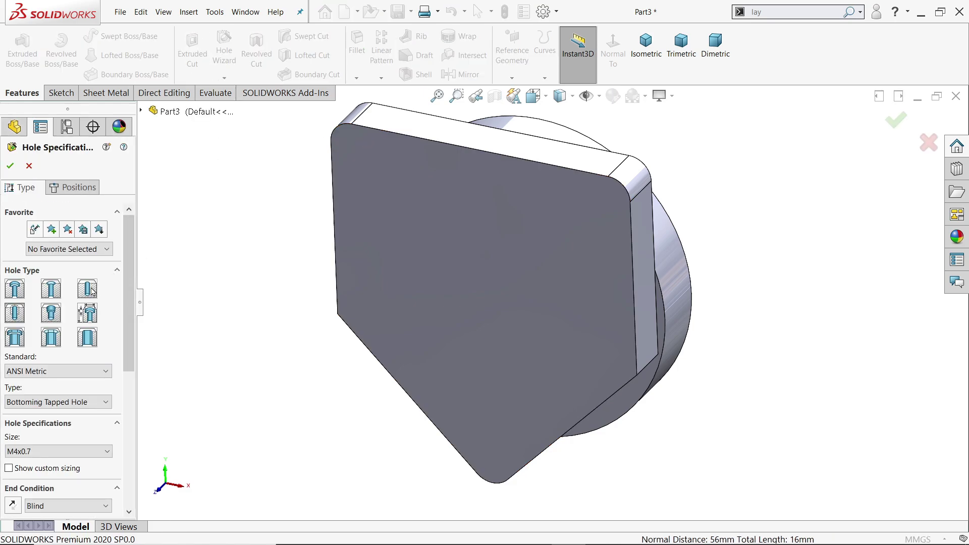
click(91, 290)
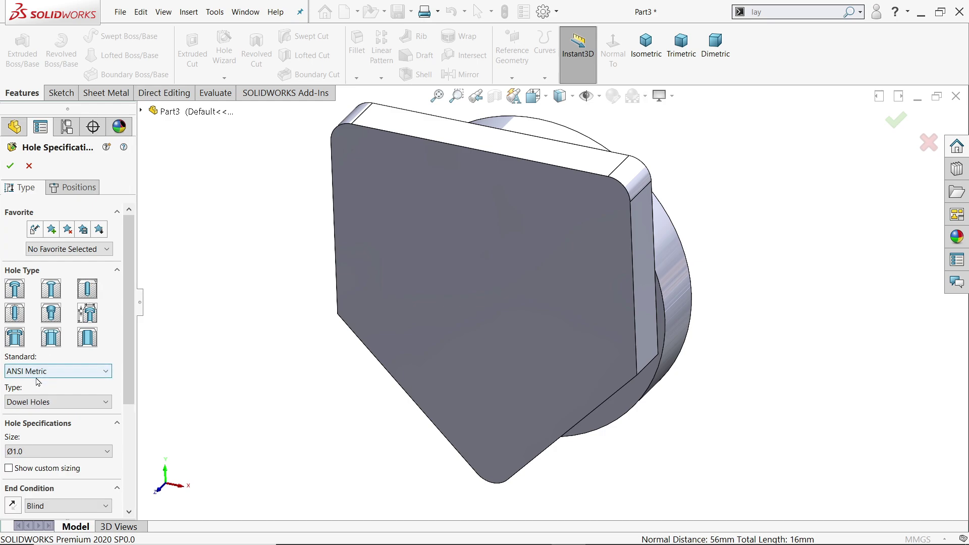
click(40, 401)
click(43, 412)
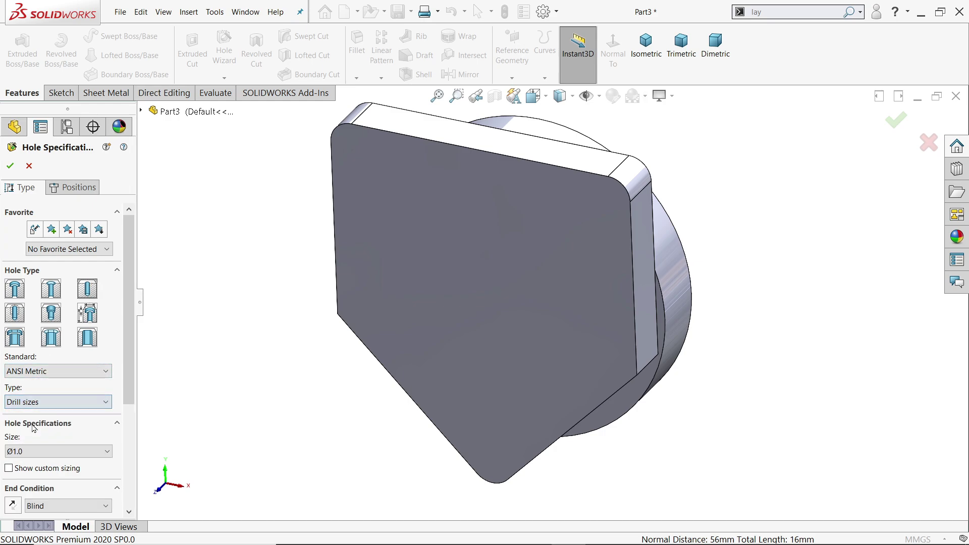
click(48, 451)
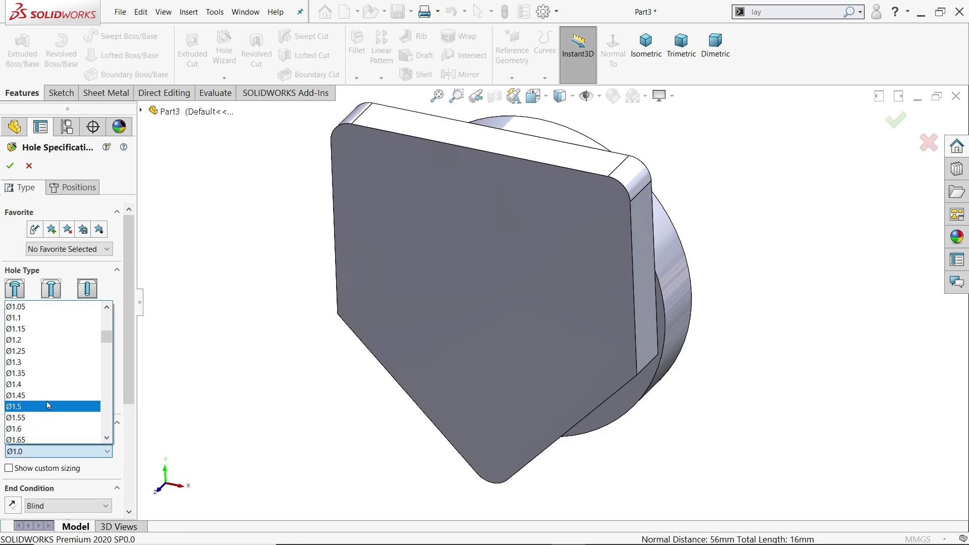
scroll(46, 403, down, 2)
scroll(47, 403, down, 2)
scroll(44, 403, down, 2)
scroll(42, 401, down, 3)
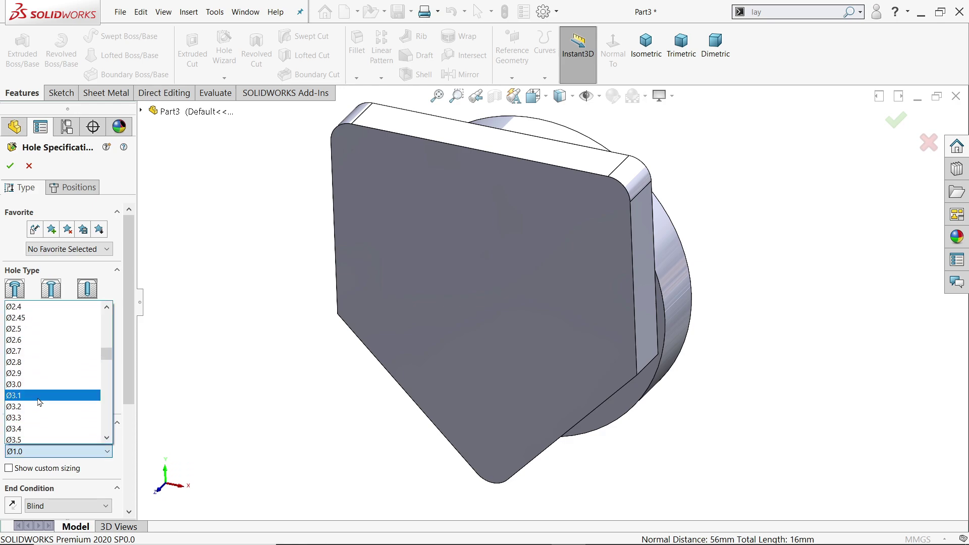
scroll(39, 399, down, 2)
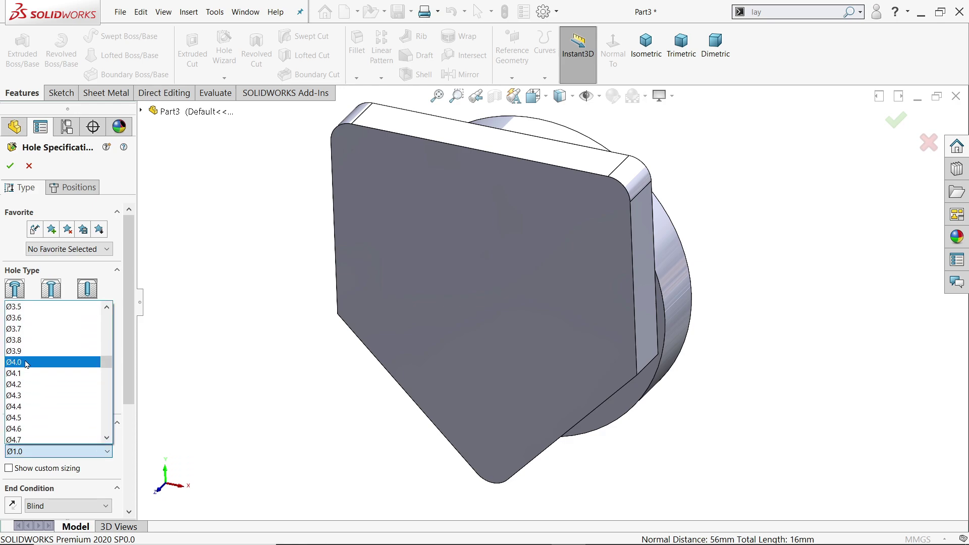
click(35, 361)
- Set the hole end condition to Up To Next and move to hole positions
drag(127, 353, 127, 418)
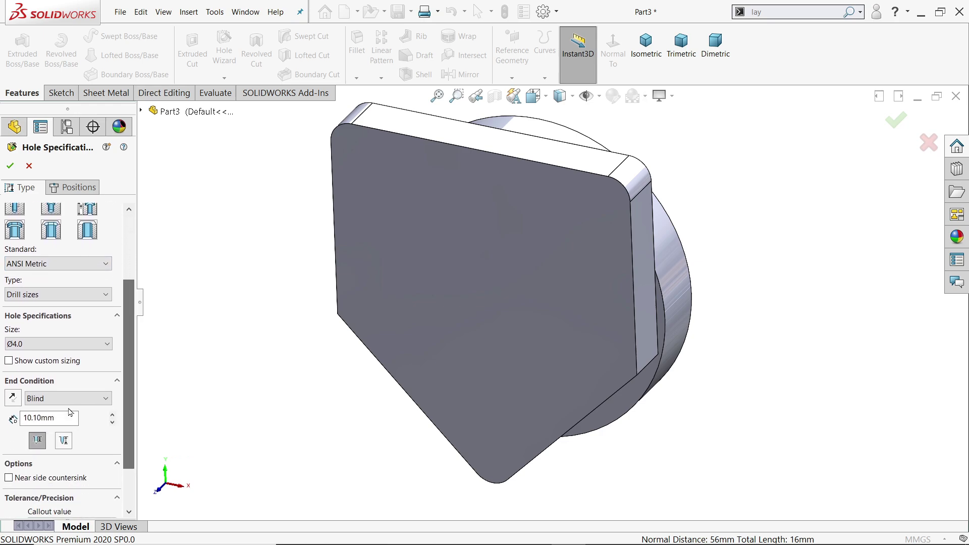
click(39, 400)
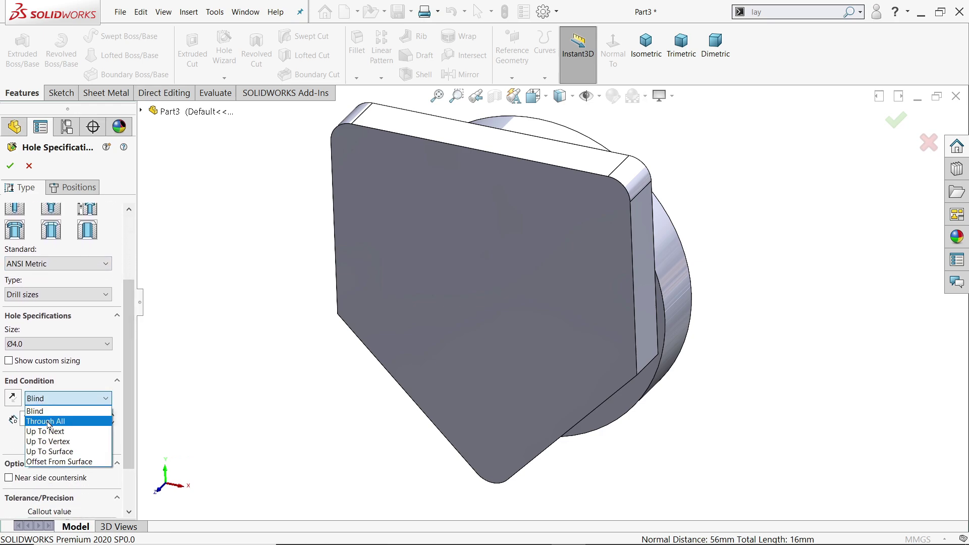
click(49, 432)
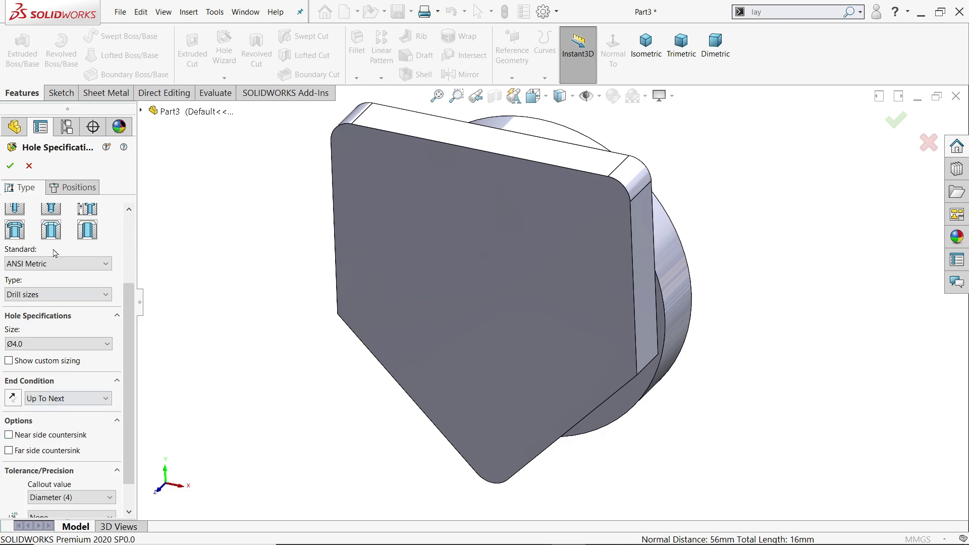
click(76, 189)
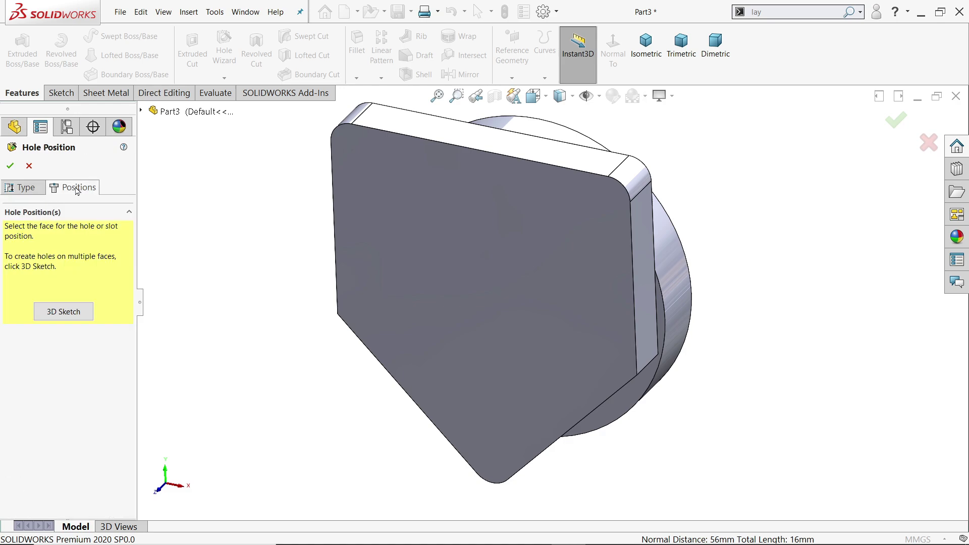
- Place Ø4.0 holes at the top-right, top-left and V-tip fillet centres on the flange face
click(484, 231)
scroll(712, 133, down, 3)
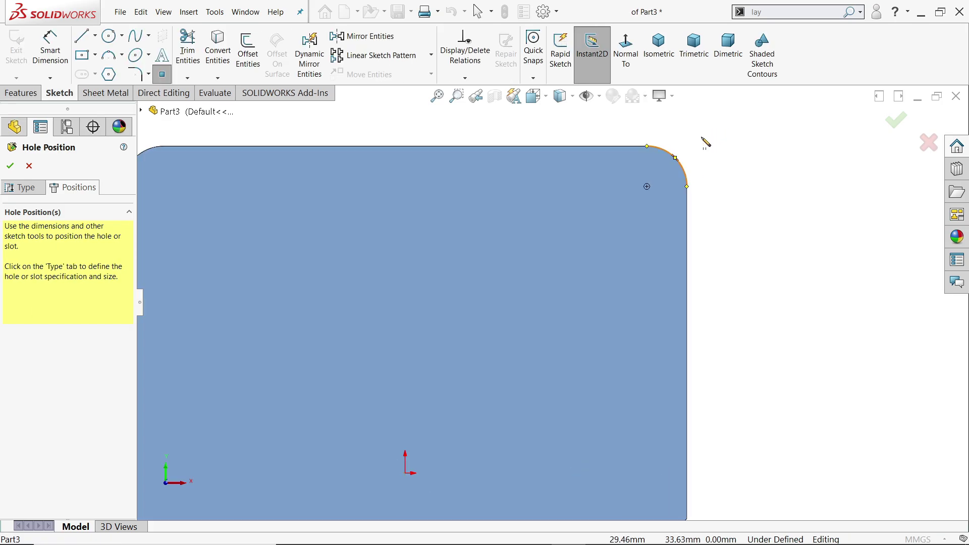
click(647, 188)
scroll(626, 207, up, 2)
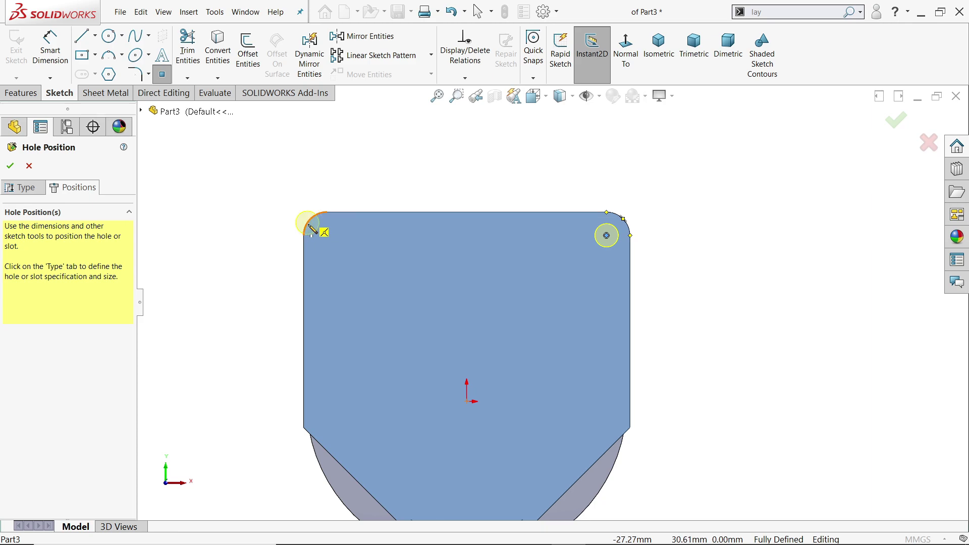
click(332, 237)
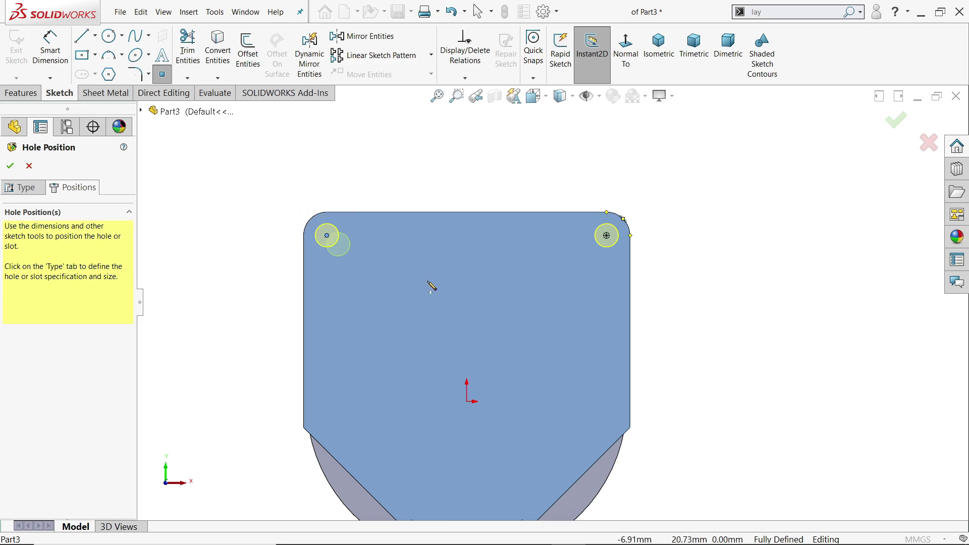
scroll(492, 293, up, 2)
scroll(525, 404, down, 5)
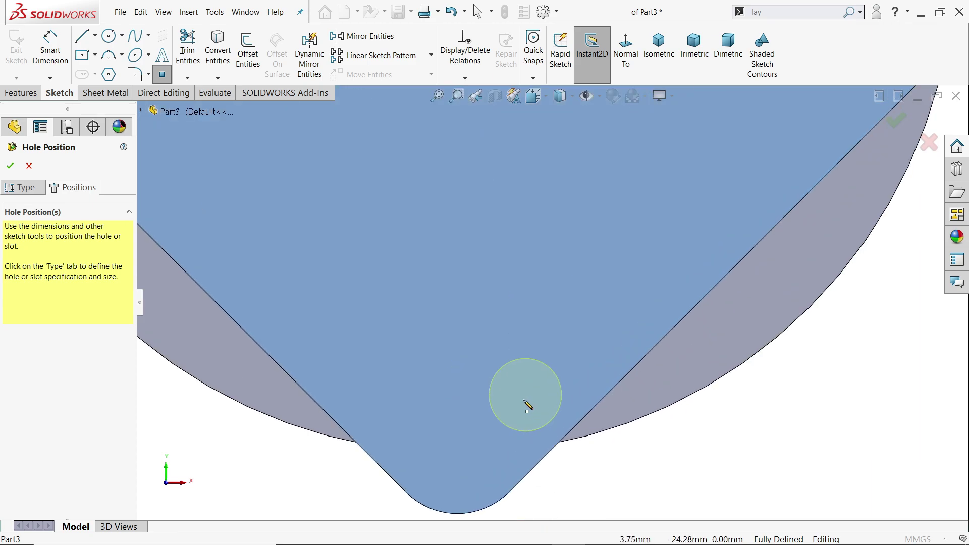
click(457, 442)
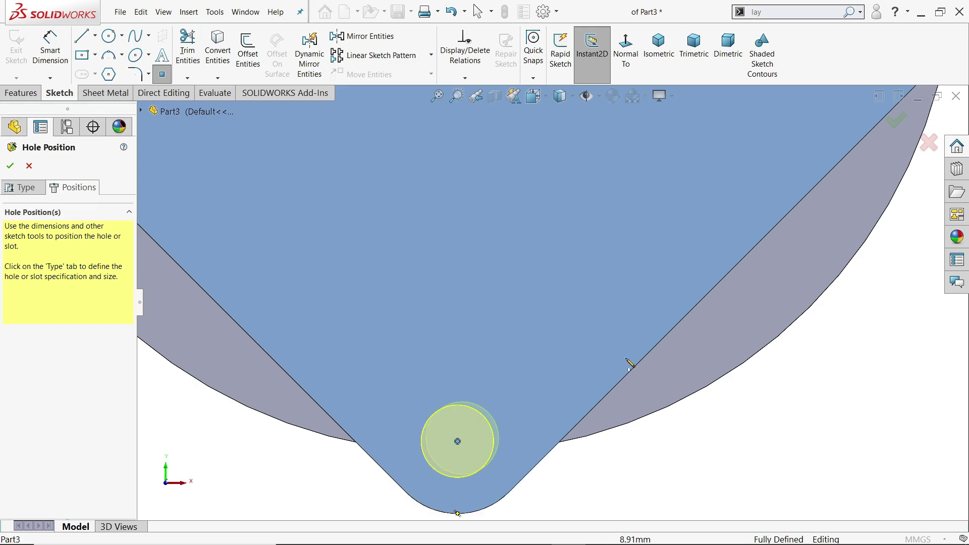
key(Escape)
scroll(734, 335, up, 3)
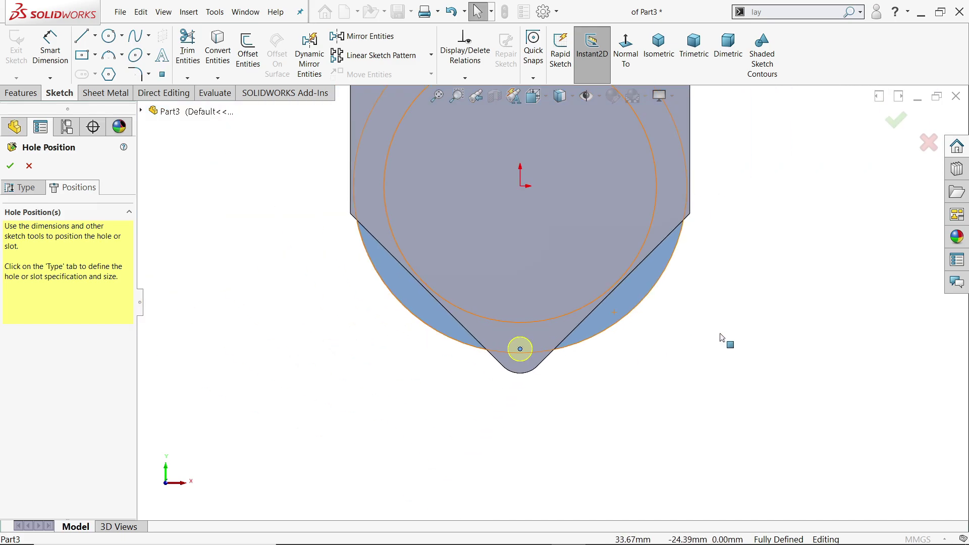
scroll(721, 346, up, 2)
middle_drag(716, 348, 528, 251)
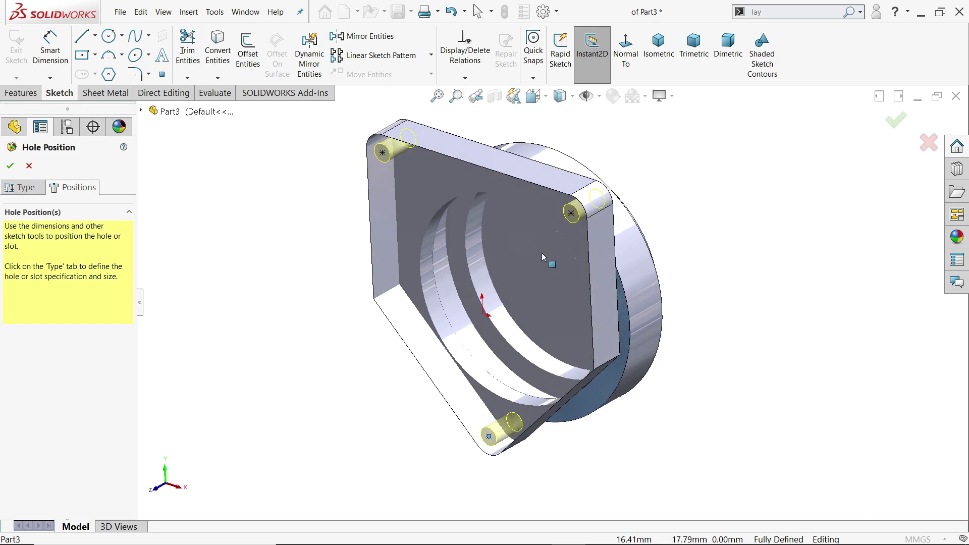
click(9, 166)
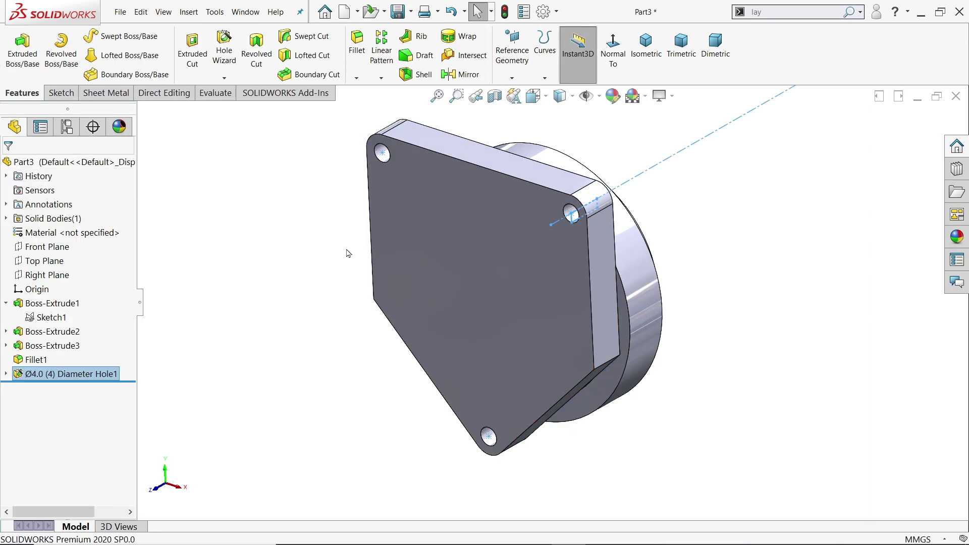
- Turn on View Temporary Axes so the hole axes are visible
middle_drag(345, 252, 563, 212)
scroll(563, 213, down, 2)
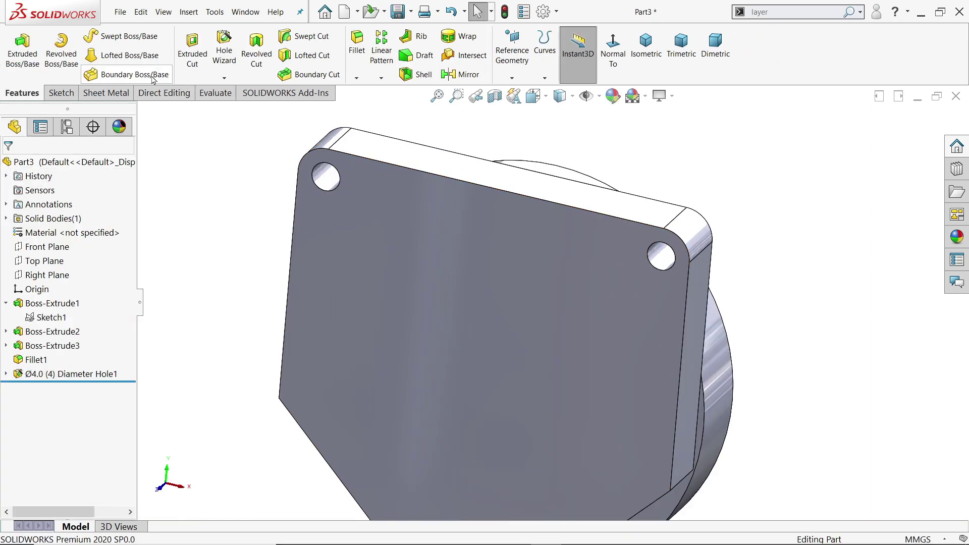
click(214, 93)
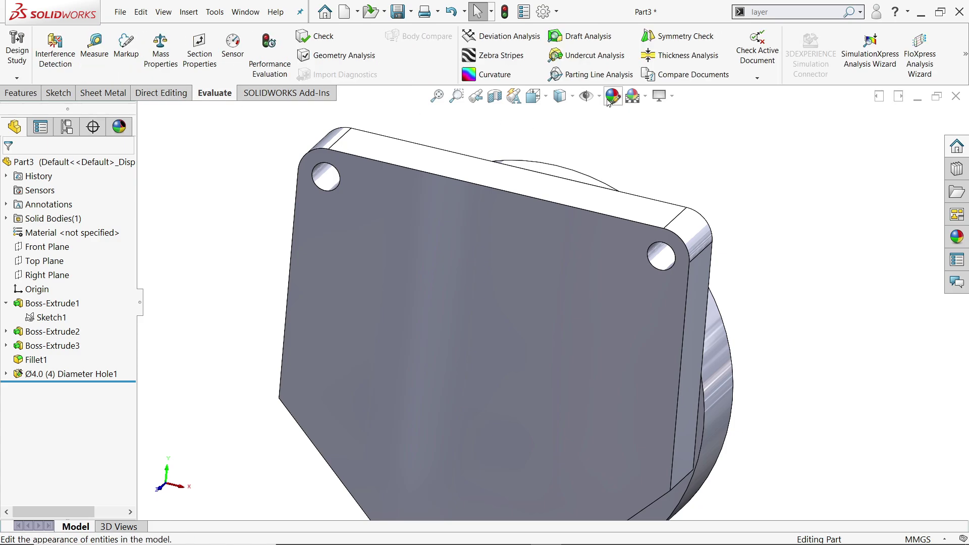
click(586, 97)
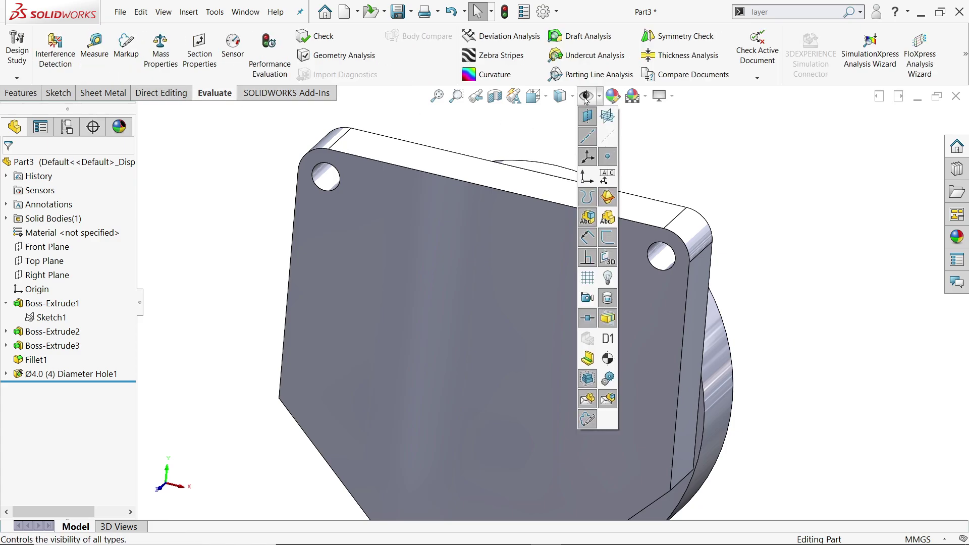
click(610, 140)
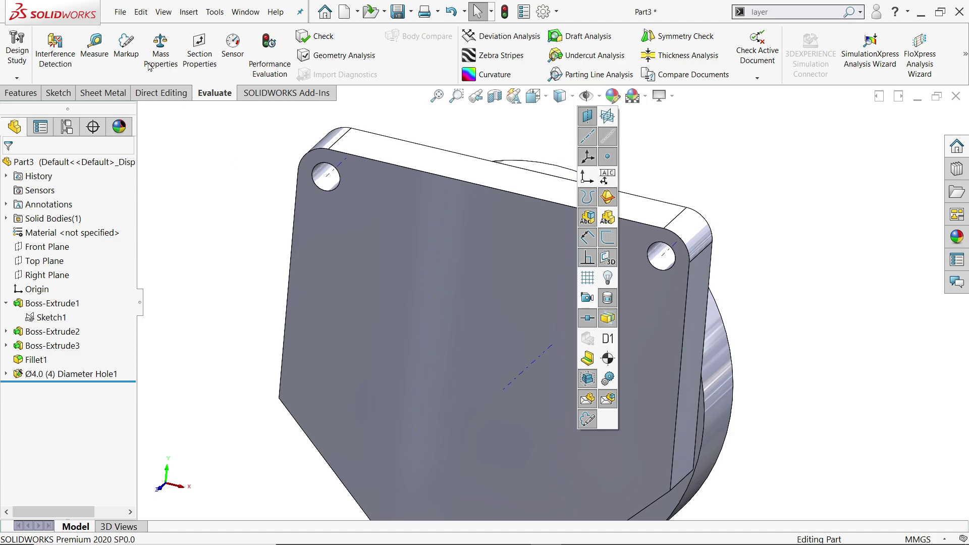
- Measure between the two top hole axes, confirming 48 mm, then fit the part in view
click(95, 45)
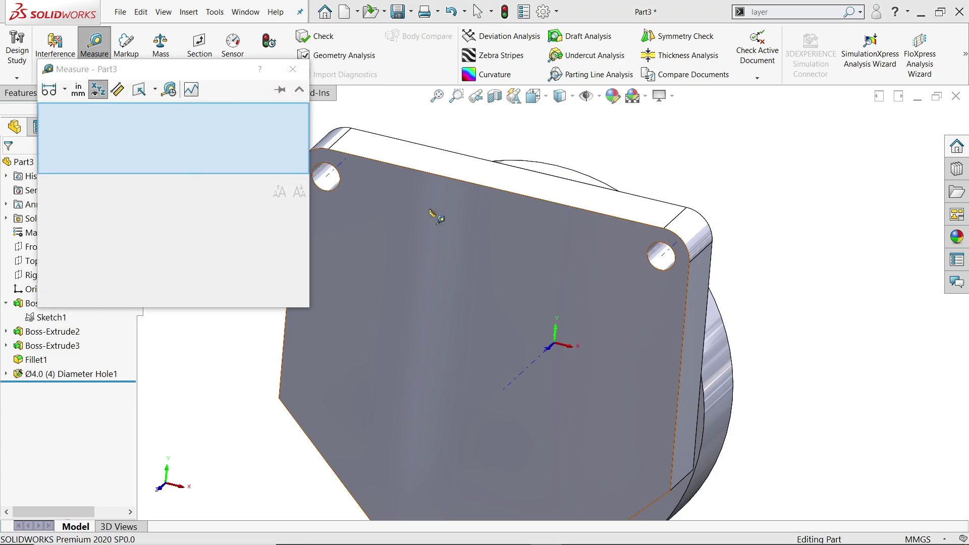
click(342, 161)
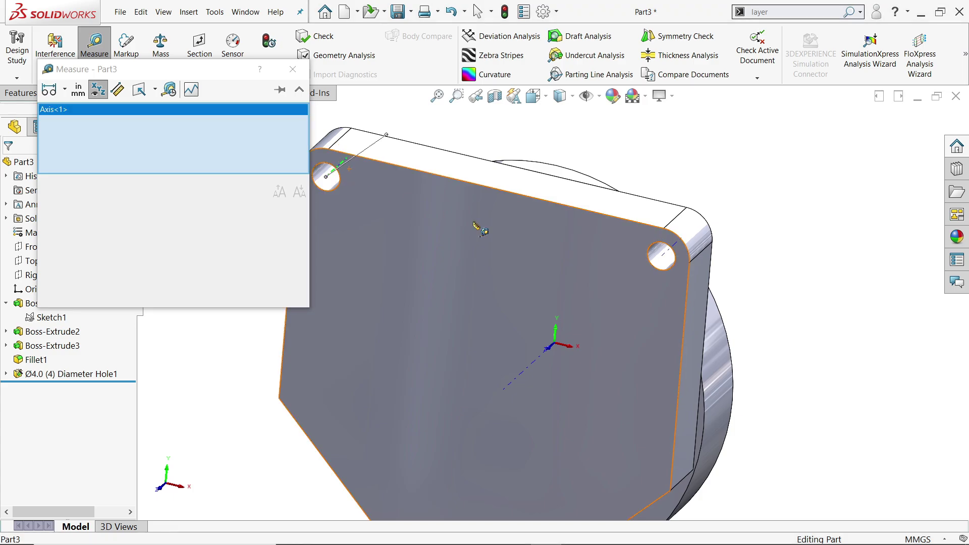
click(665, 261)
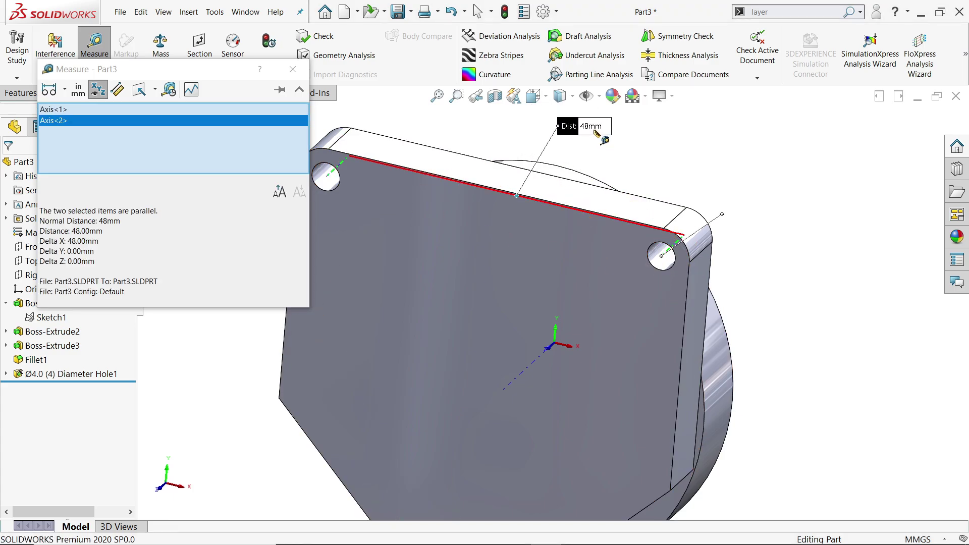
click(292, 70)
key(f)
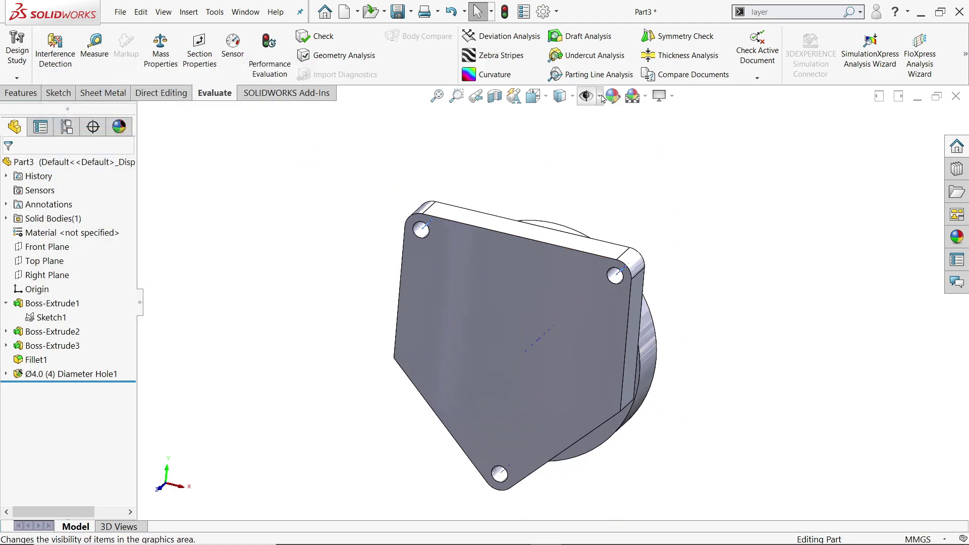
click(598, 96)
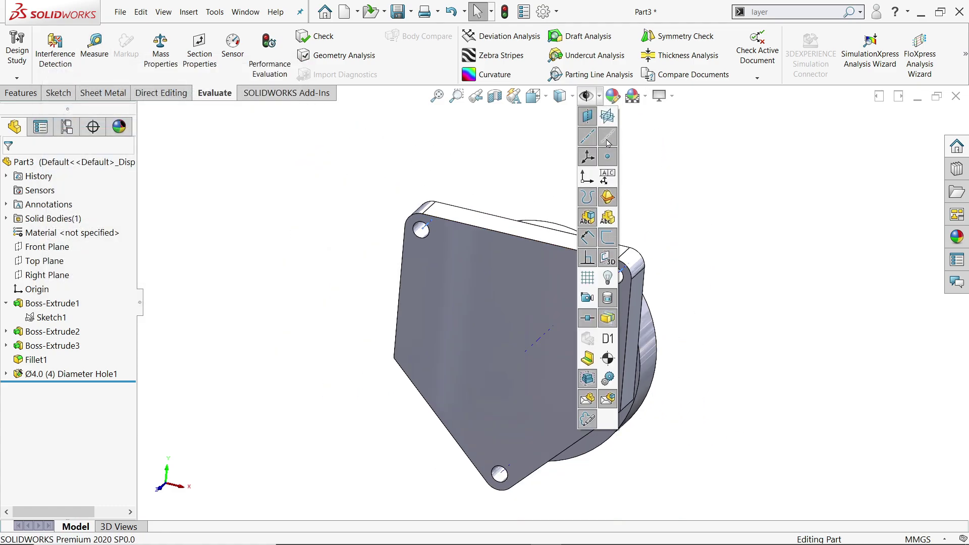
scroll(735, 279, down, 1)
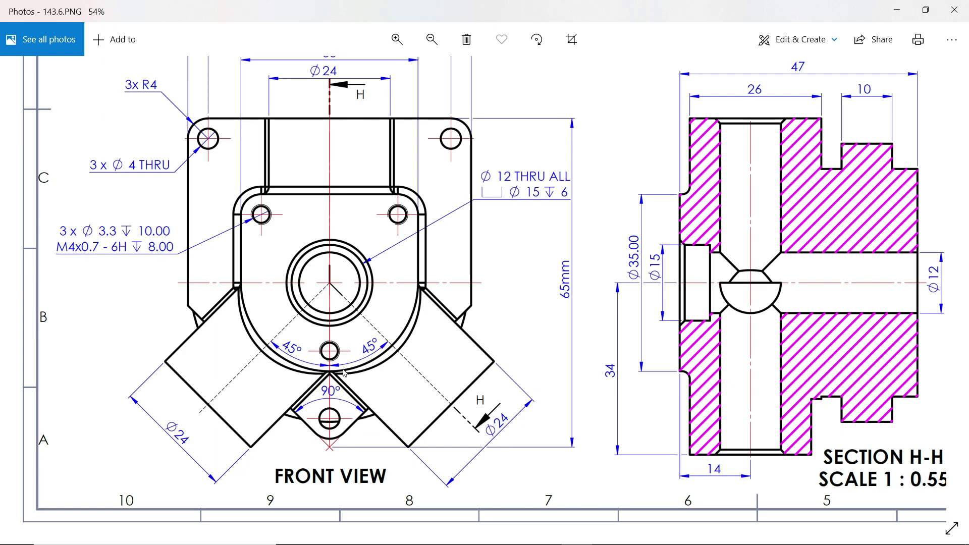
- Read the drawing's 56 mm and 48 mm flange dimensions and notes, then minimize Photos
drag(333, 212, 345, 267)
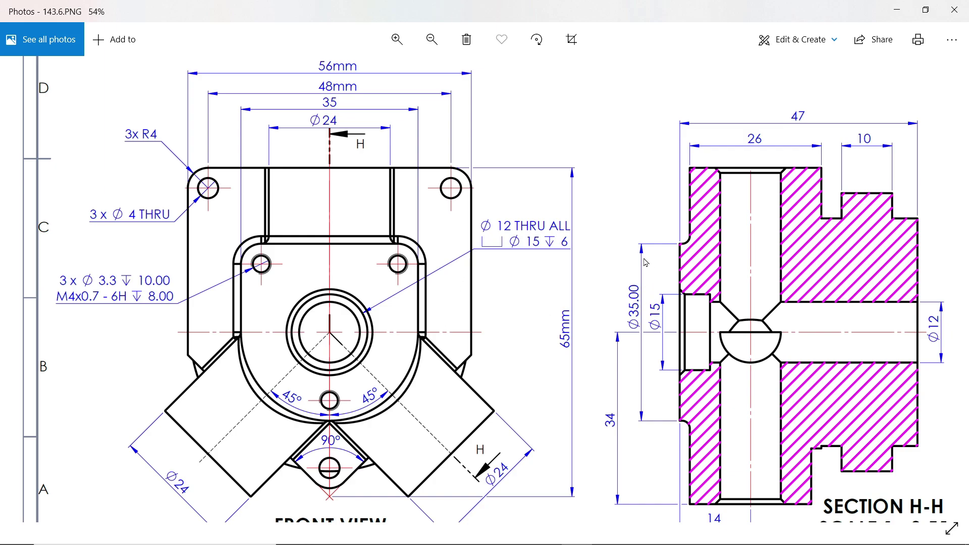
scroll(588, 209, up, 2)
scroll(586, 252, up, 2)
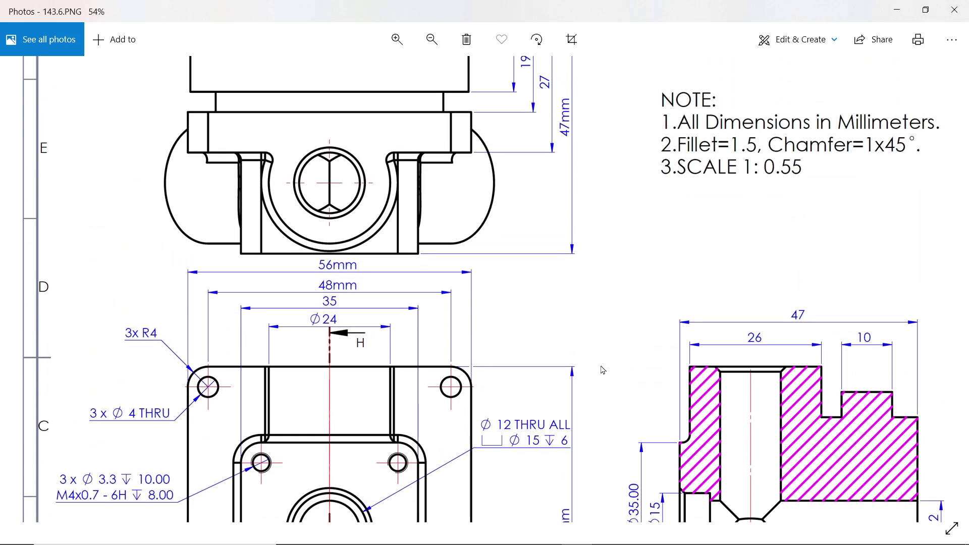
scroll(585, 328, up, 2)
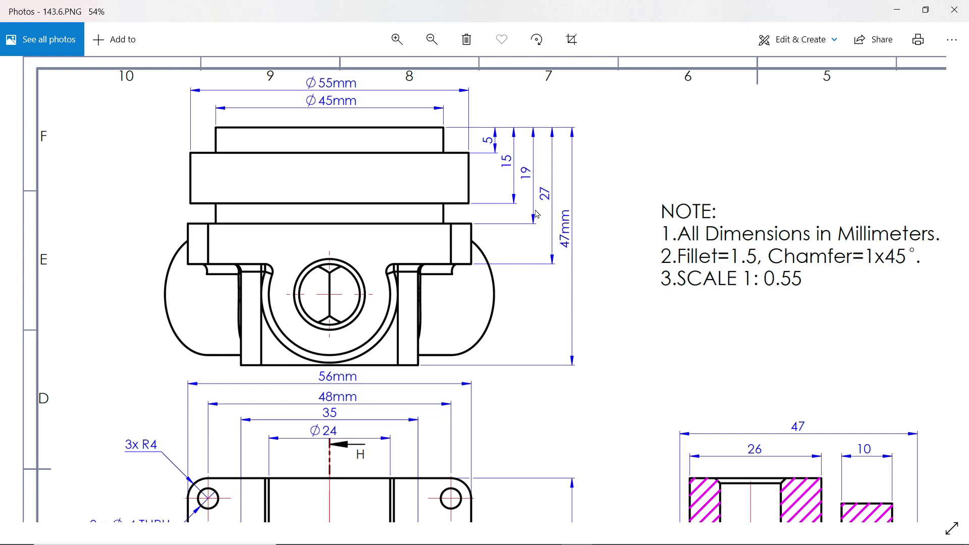
drag(575, 427, 580, 147)
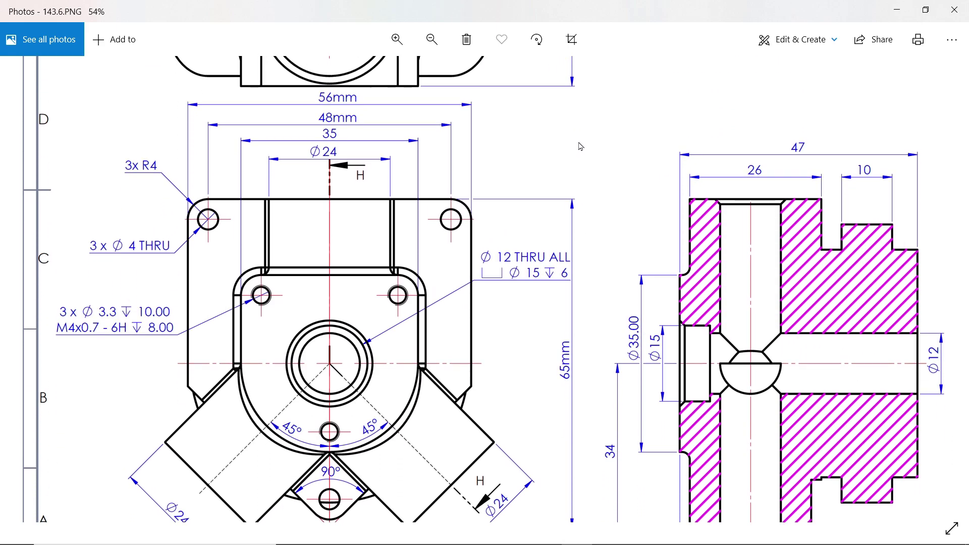
click(897, 10)
click(500, 342)
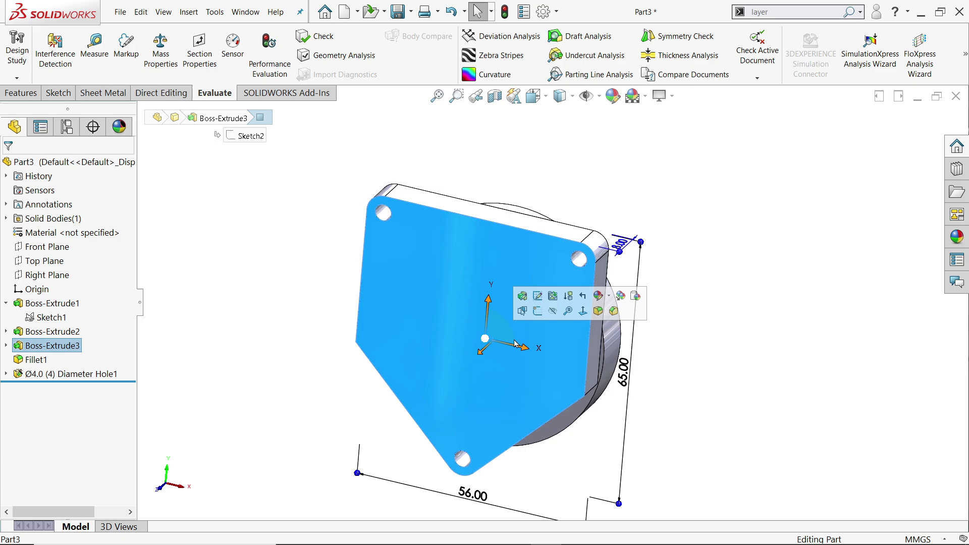
- Sketch a 35 × 35 mm centre rectangle at the origin on the flange front face
click(537, 310)
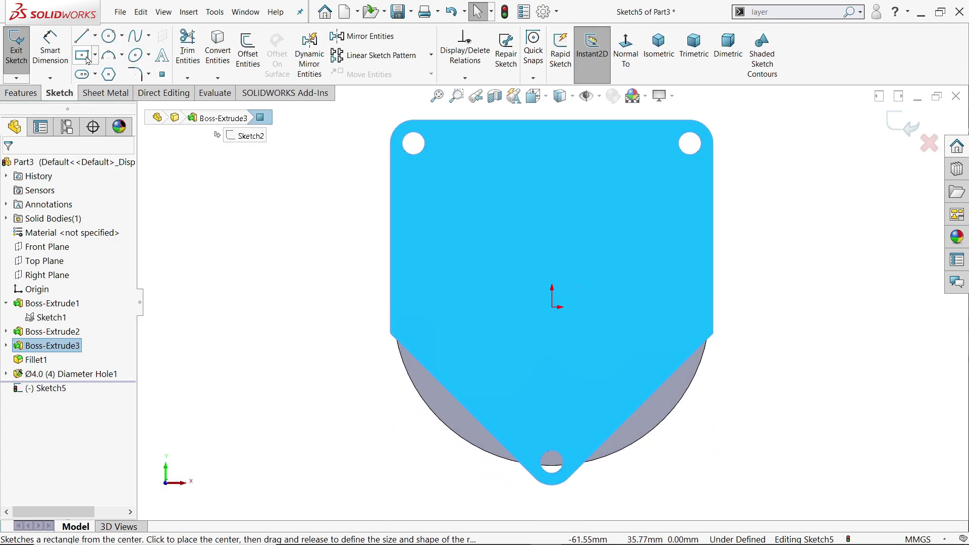
click(83, 56)
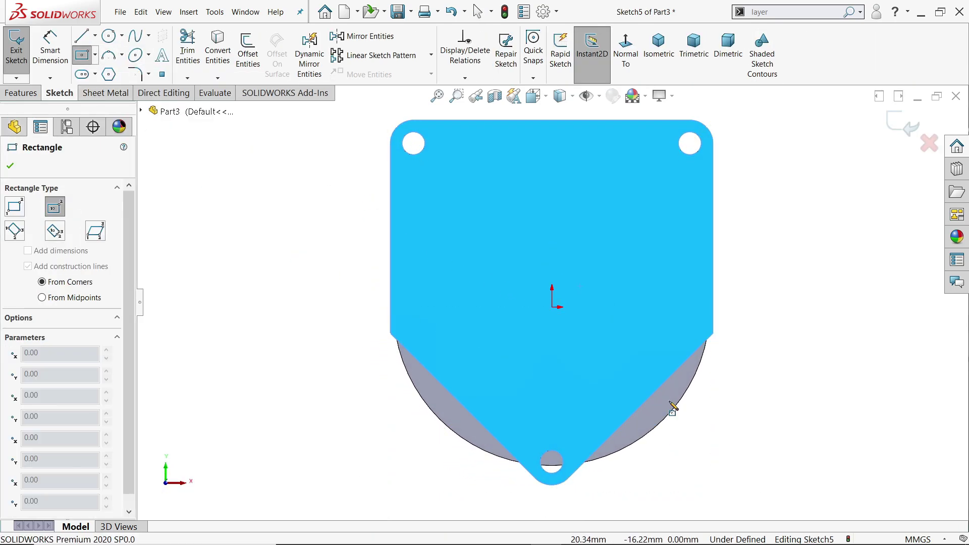
click(553, 307)
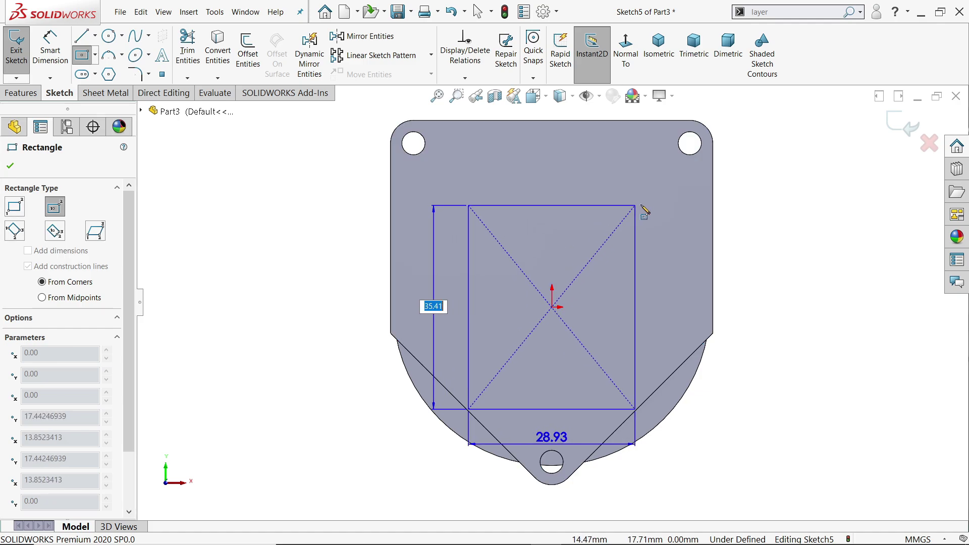
text(35)
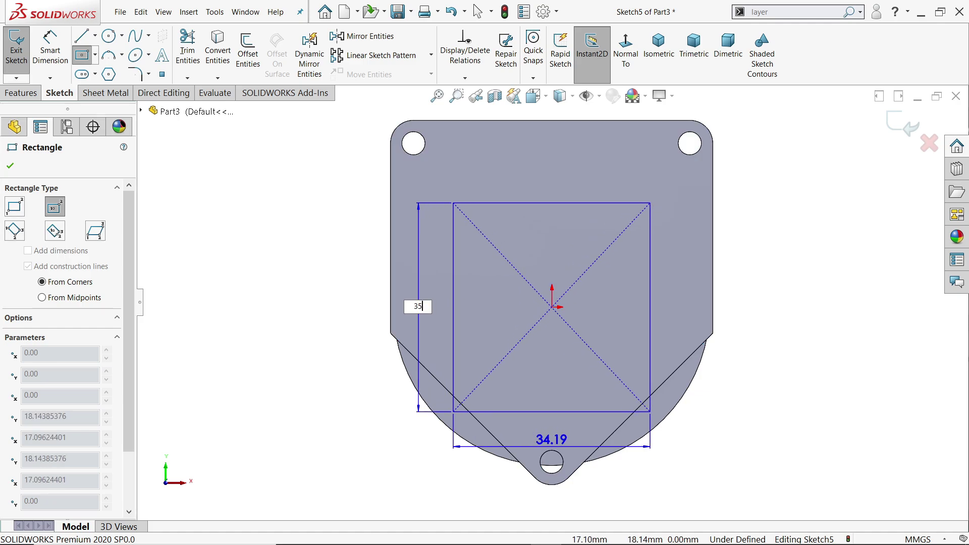
key(Tab)
text(3)
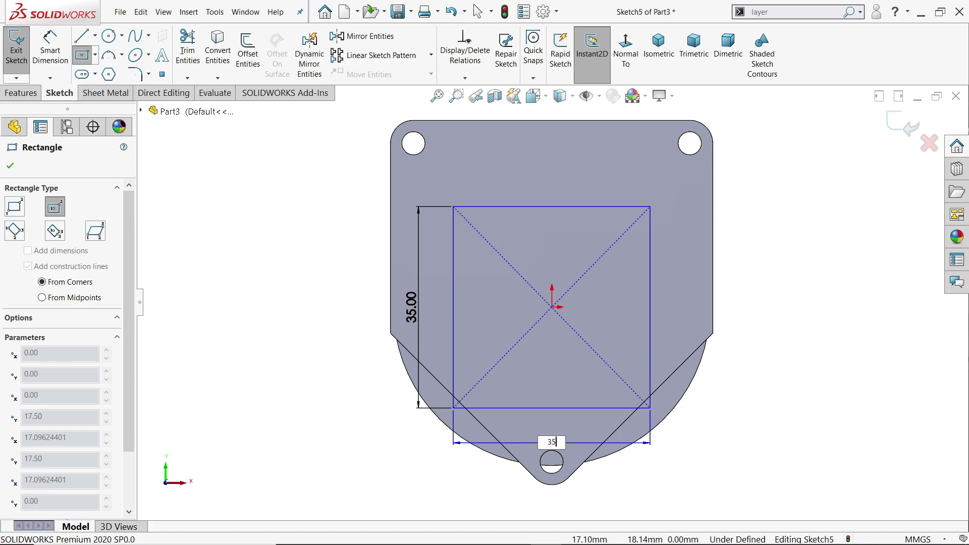
key(Return)
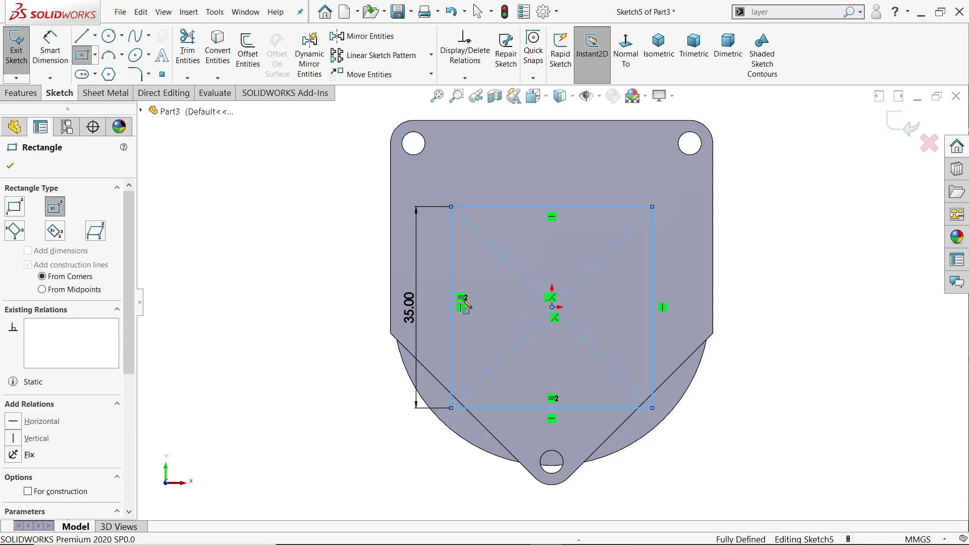
- Draw a 3 Point Arc from the square's right to left midpoints, touching the bottom edge
click(121, 54)
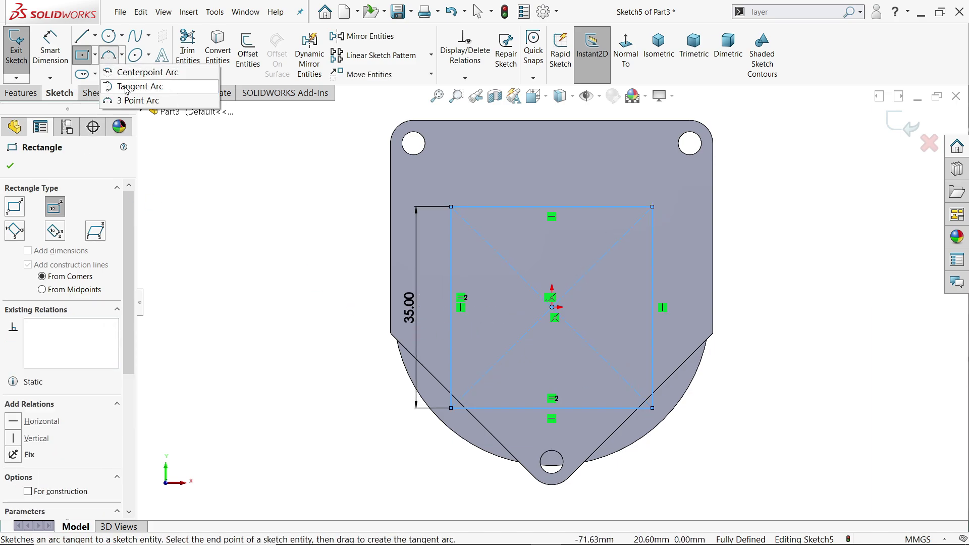
click(124, 103)
scroll(666, 373, down, 2)
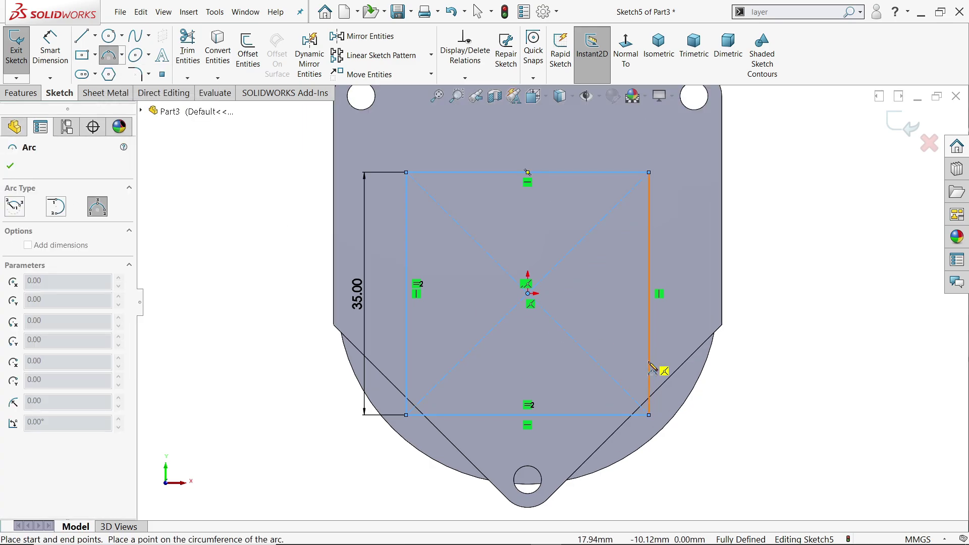
click(644, 277)
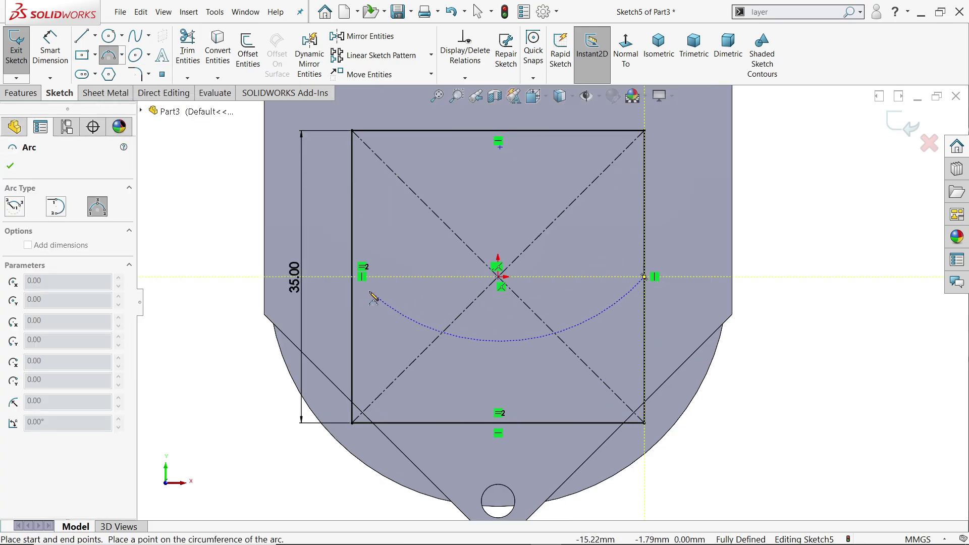
click(351, 277)
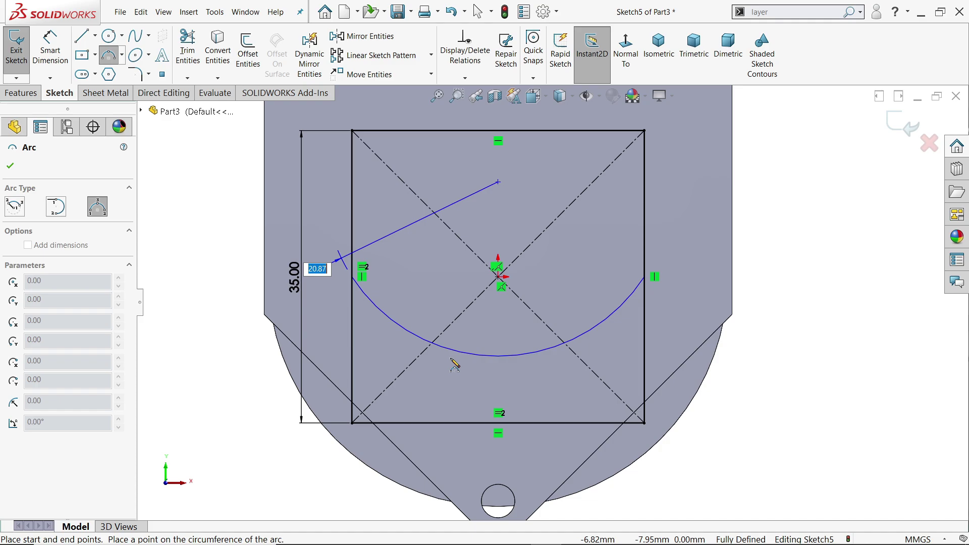
click(498, 423)
right_click(812, 215)
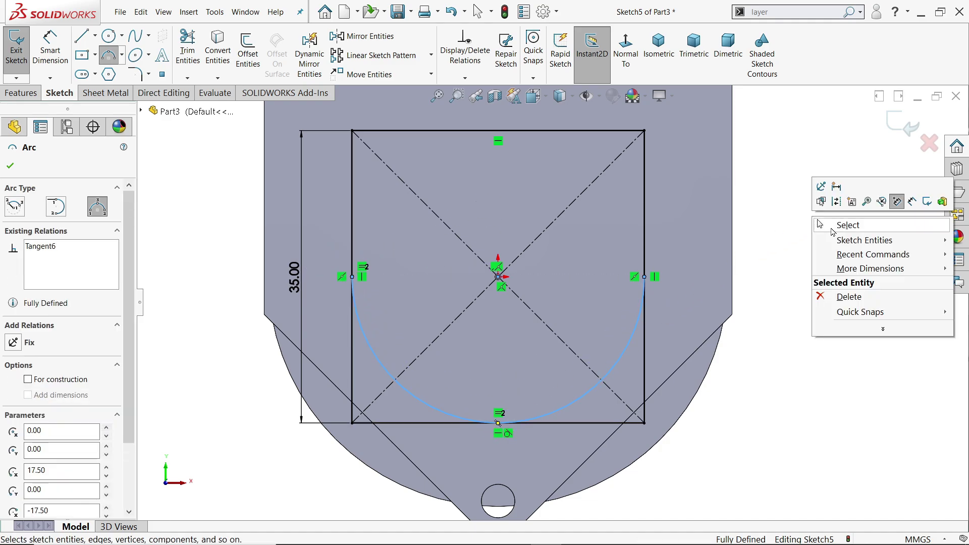
click(833, 230)
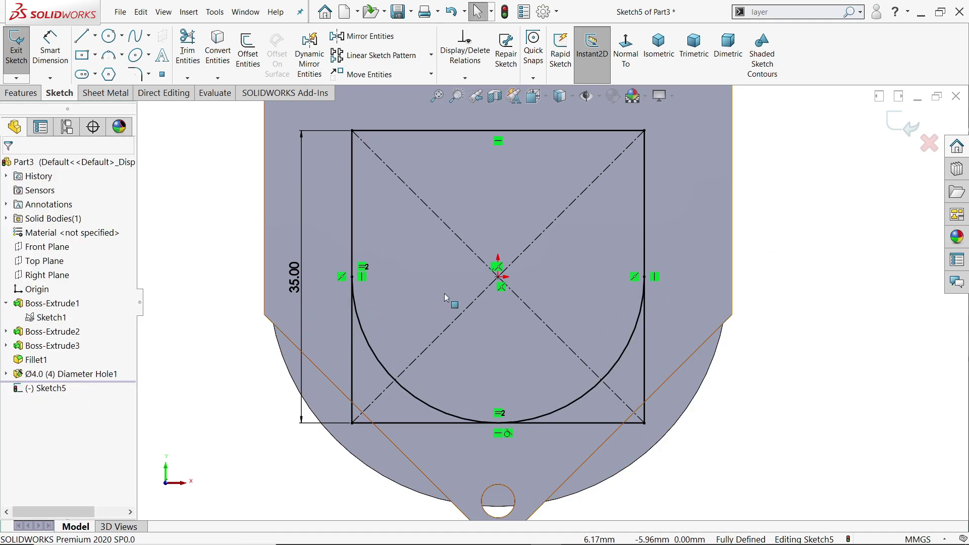
- Trim away the square's lower sides and bottom edge, leaving a U outline
click(187, 51)
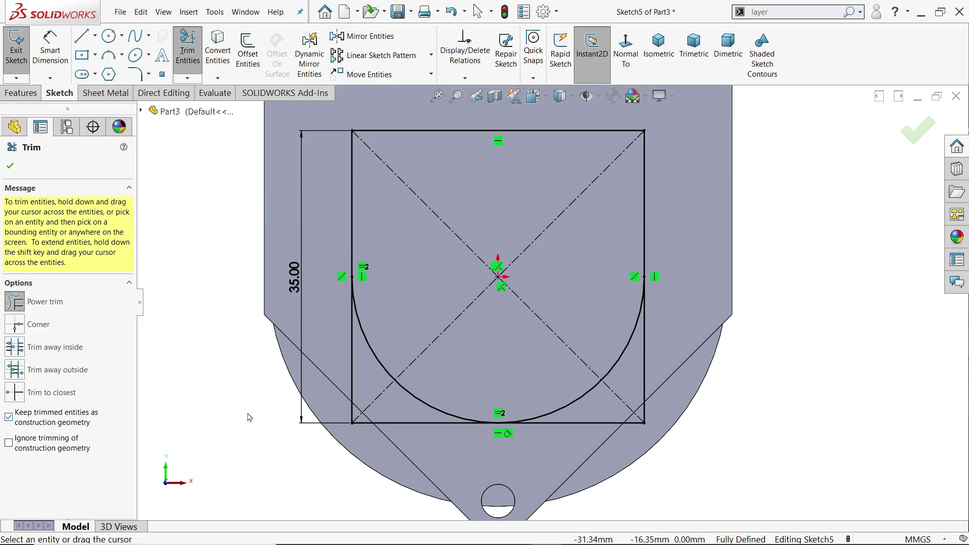
mouse_move(340, 370)
mouse_down()
mouse_move(481, 442)
mouse_move(644, 365)
mouse_up()
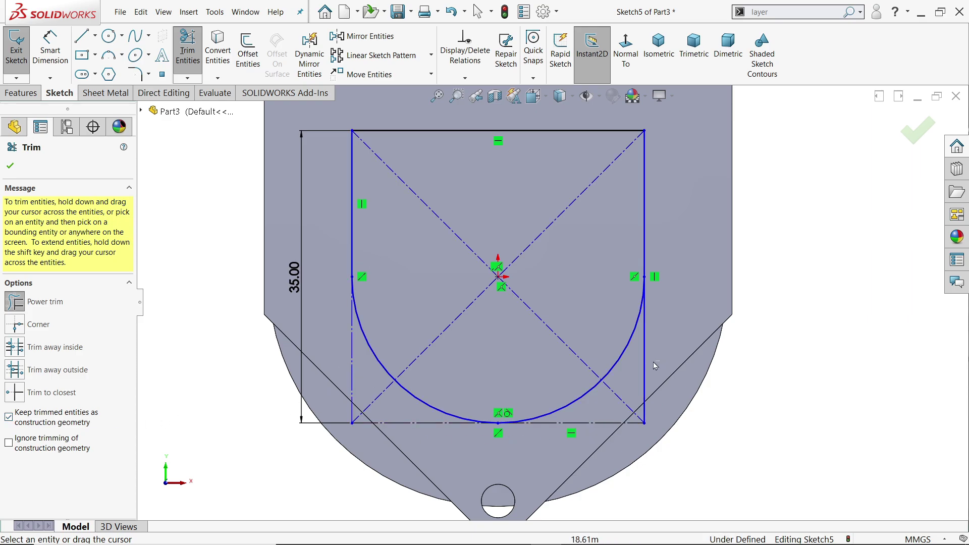
click(11, 165)
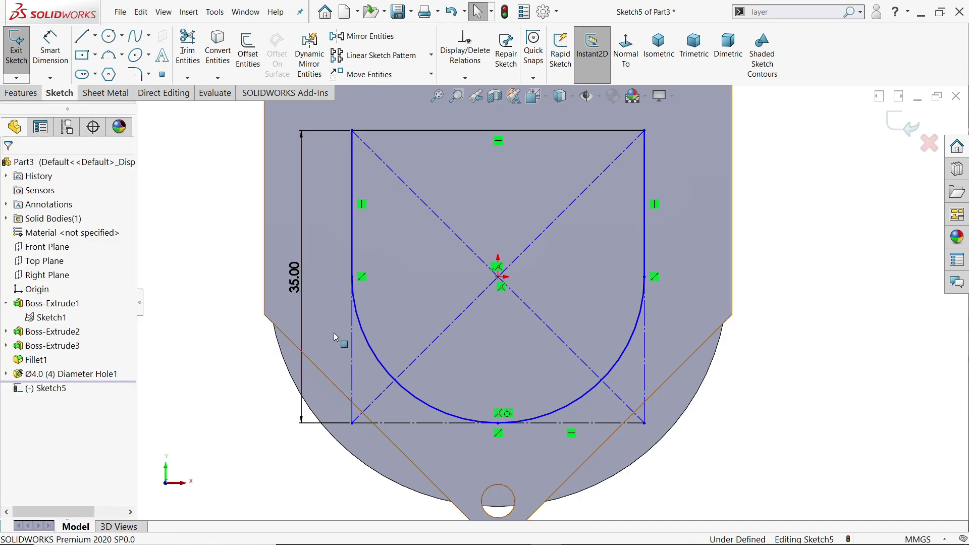
scroll(543, 263, down, 1)
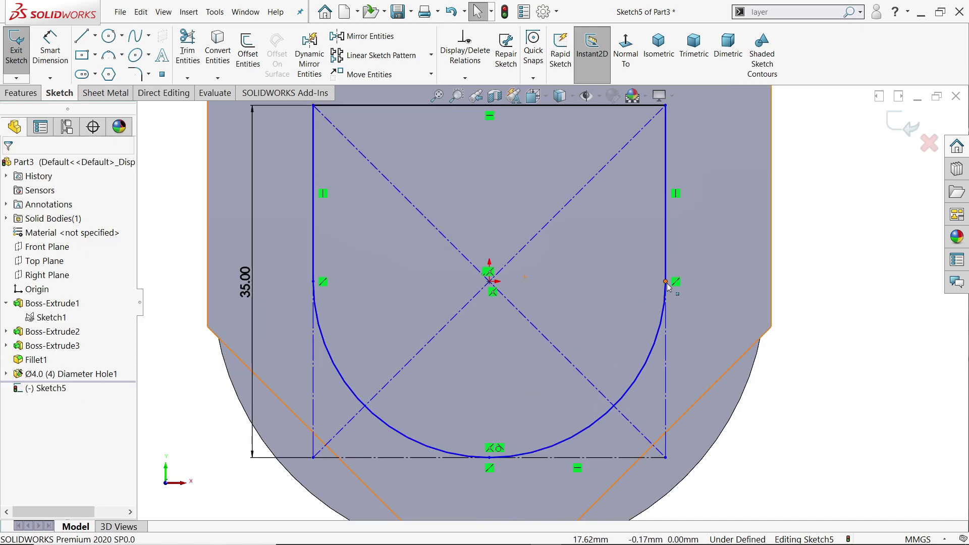
- Make the arc endpoints and sketch centre point Horizontal
click(666, 281)
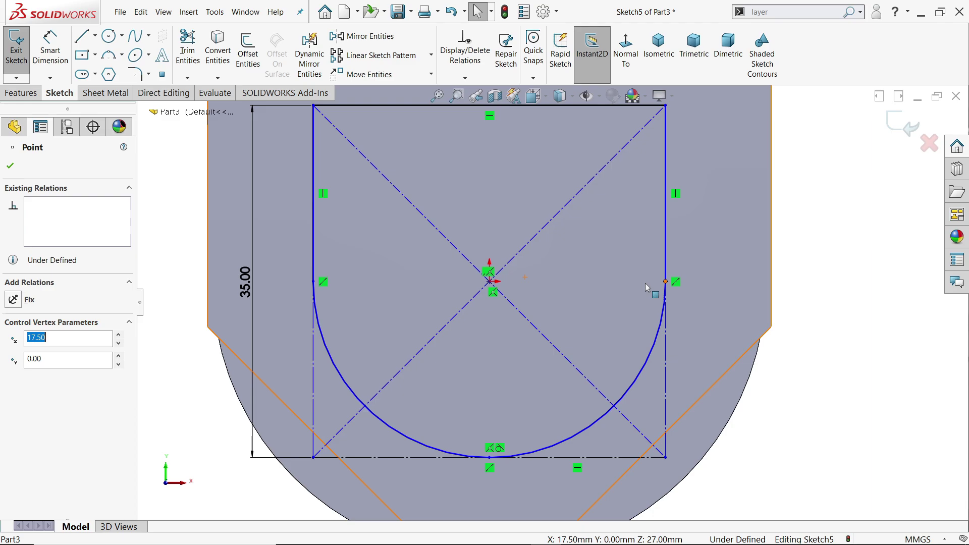
ctrl+click(490, 283)
ctrl+click(313, 281)
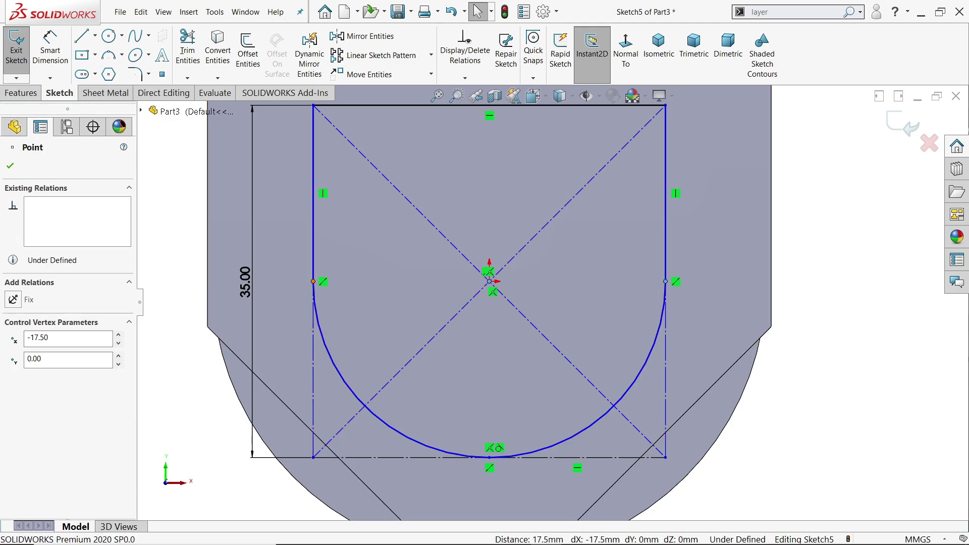
click(43, 366)
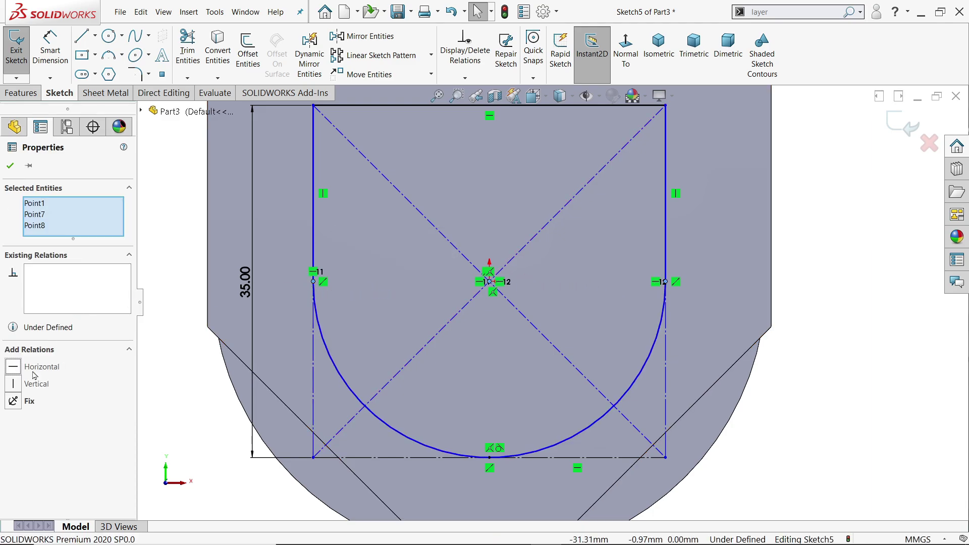
- Dimension the arc radius R17.50 so the sketch is fully defined
click(50, 50)
click(598, 440)
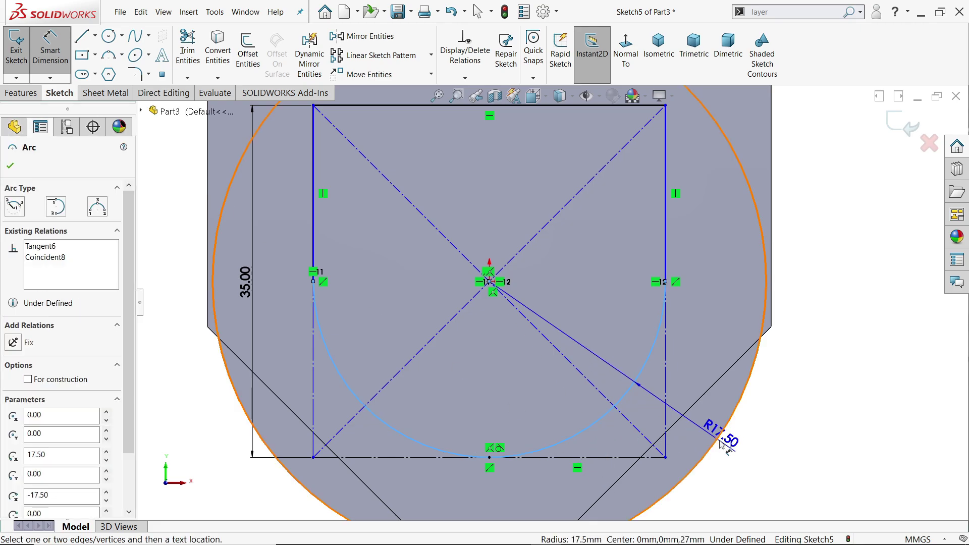
click(751, 446)
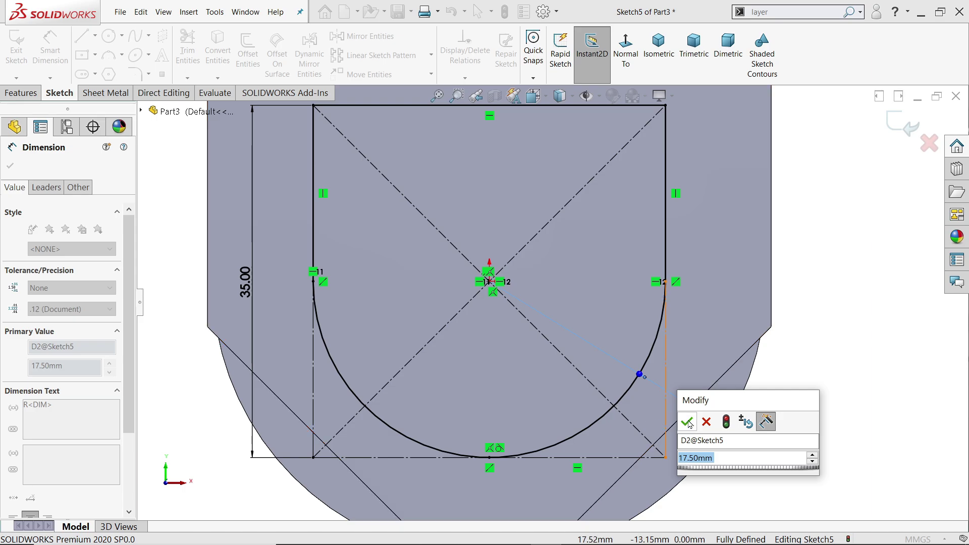
click(690, 424)
scroll(636, 331, up, 2)
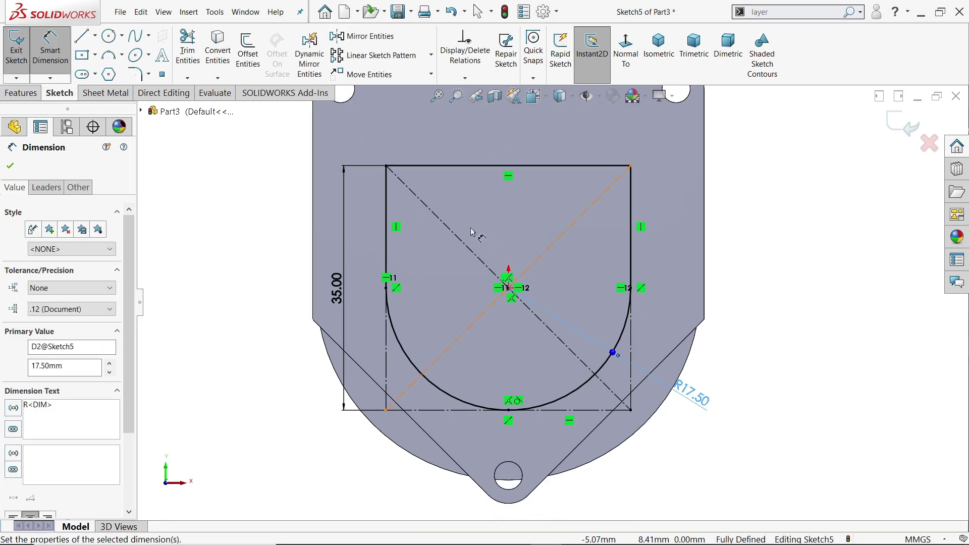
click(21, 93)
- Extrude the U sketch 20 mm Blind from the flange face as Boss-Extrude4
click(23, 56)
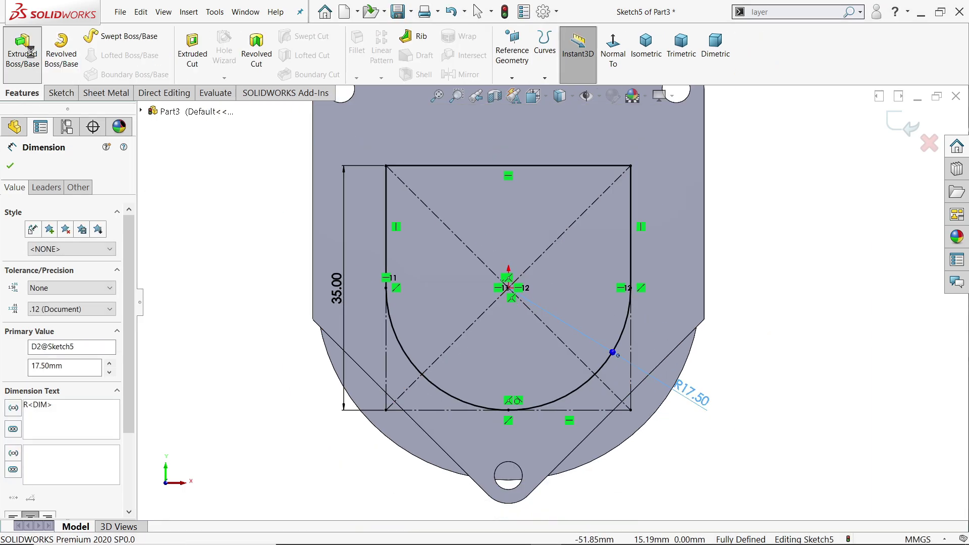
scroll(404, 353, down, 3)
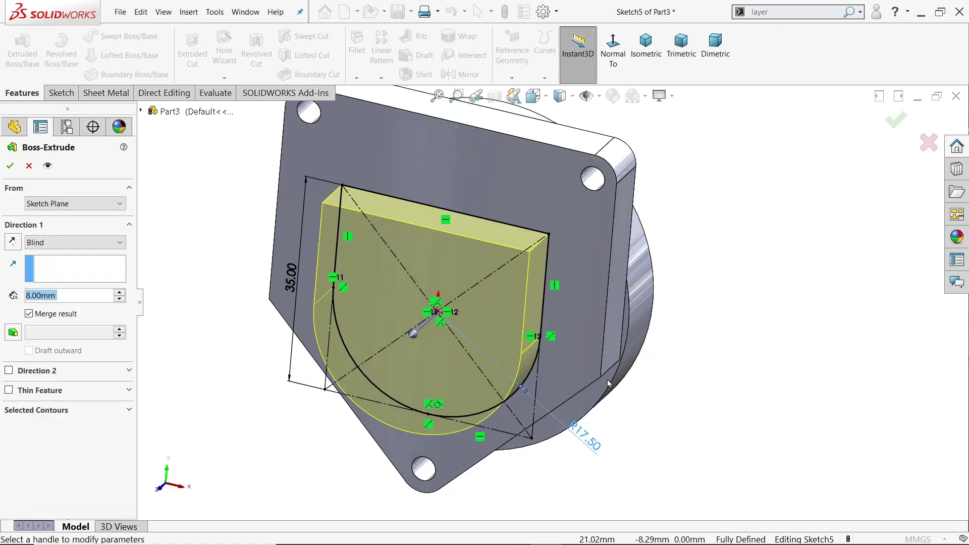
mouse_move(403, 353)
middle_down()
mouse_move(679, 336)
mouse_move(631, 333)
middle_up()
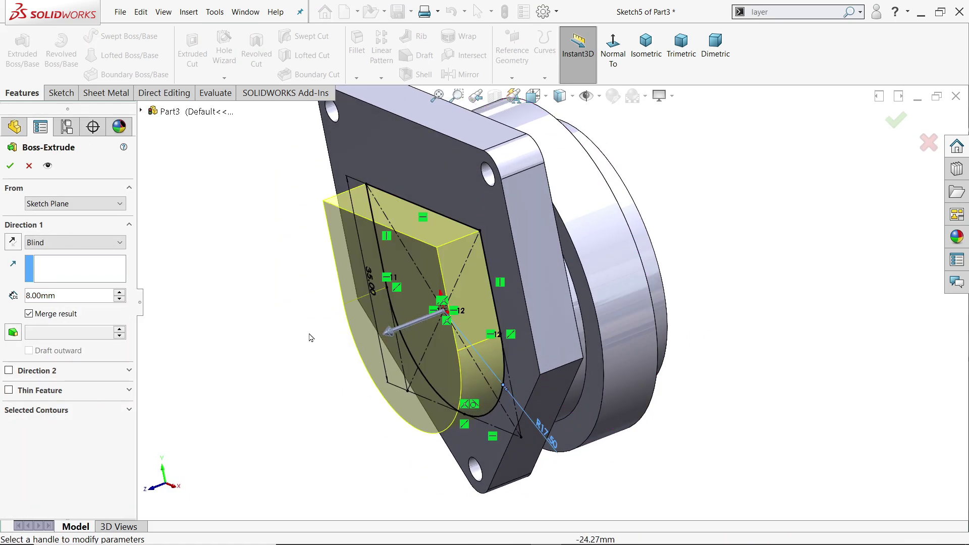
double_click(69, 296)
text(20)
key(Return)
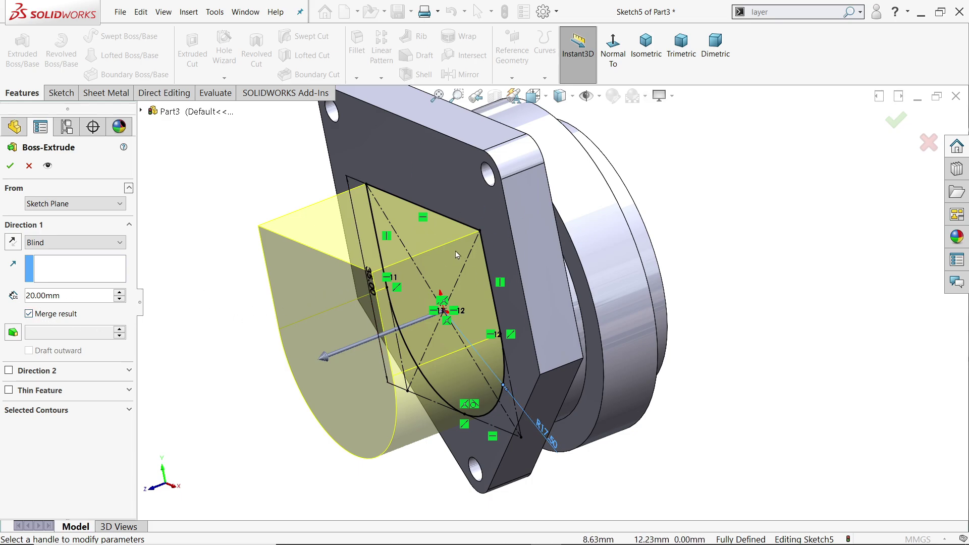
click(10, 165)
click(370, 316)
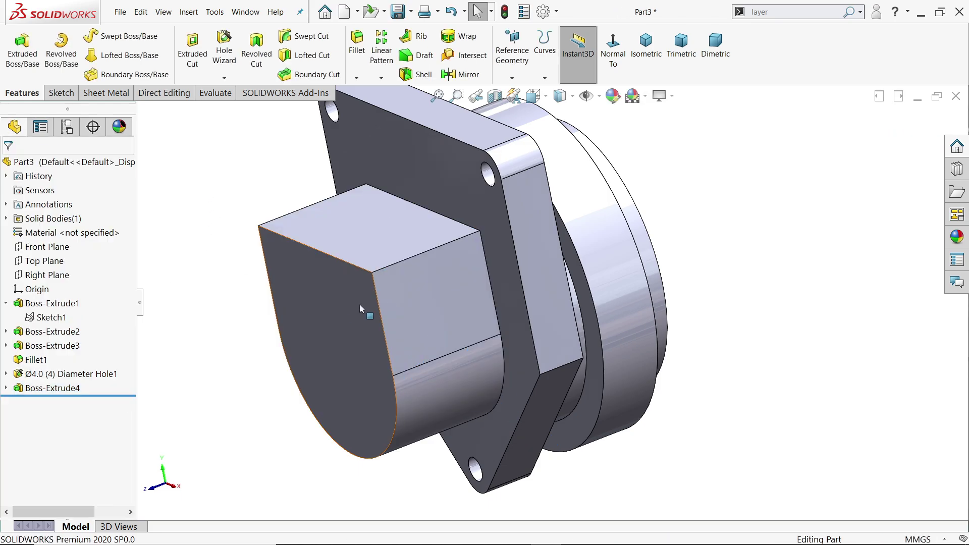
mouse_move(370, 315)
middle_down()
mouse_move(409, 296)
mouse_move(485, 359)
middle_up()
- Pan through 143.1.PNG's top, front, section and isometric views, then minimize Photos
scroll(409, 296, up, 3)
key(alt+Tab)
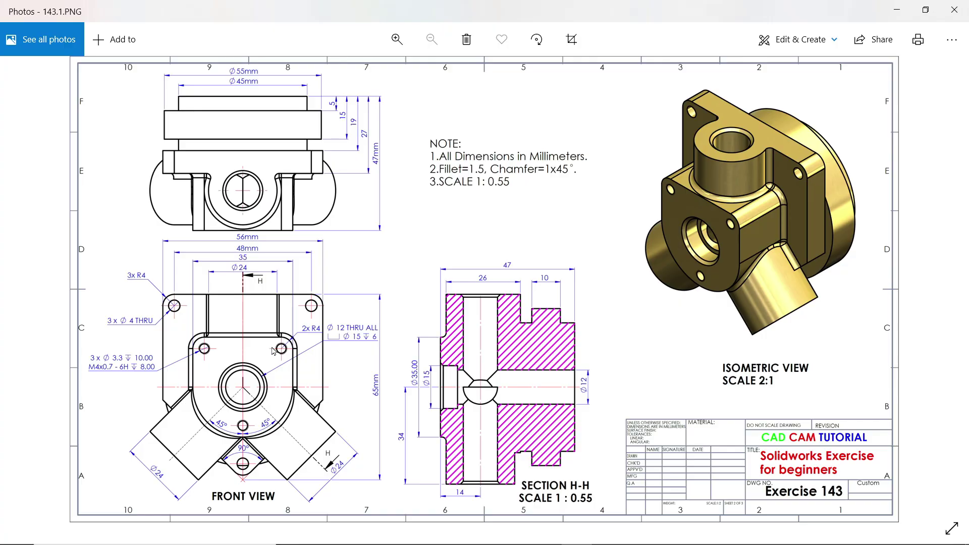
scroll(292, 360, up, 2)
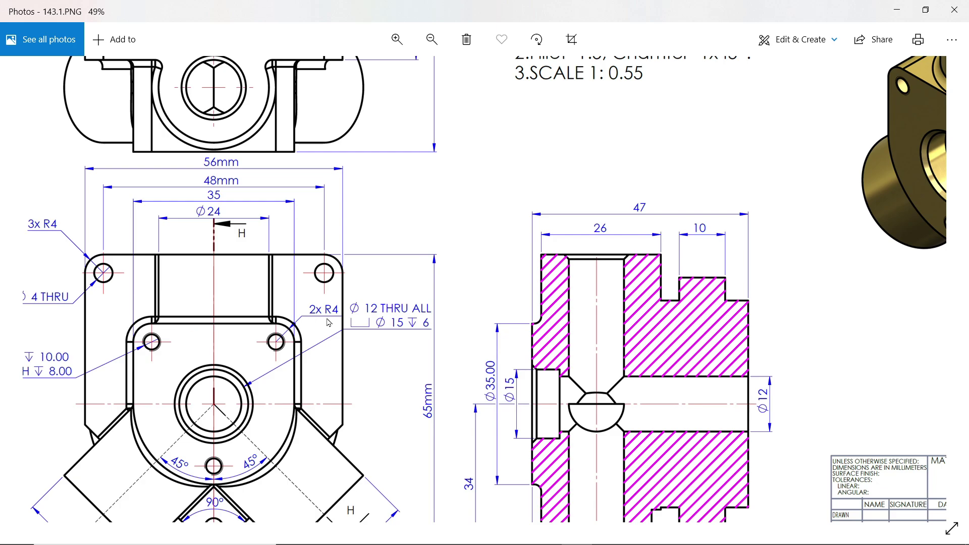
drag(299, 260, 317, 385)
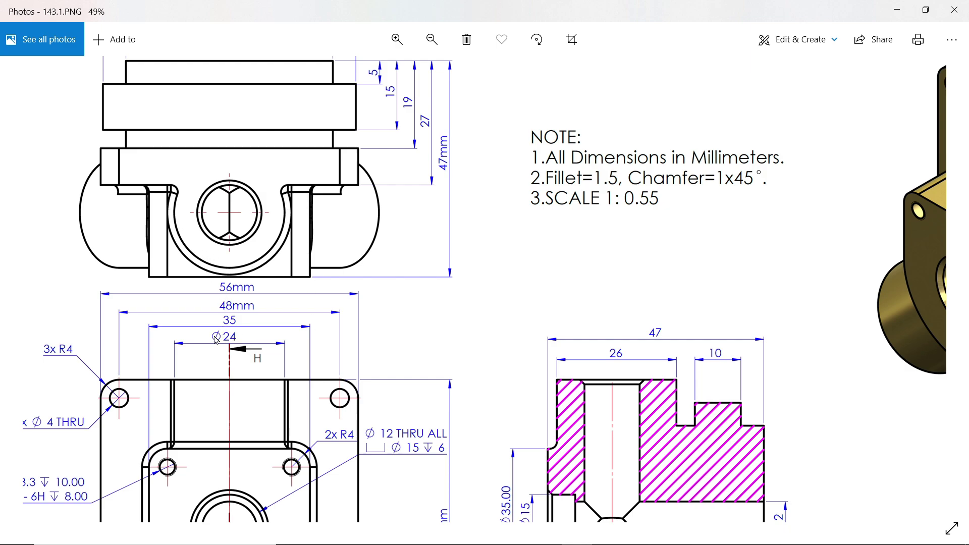
drag(227, 344, 227, 334)
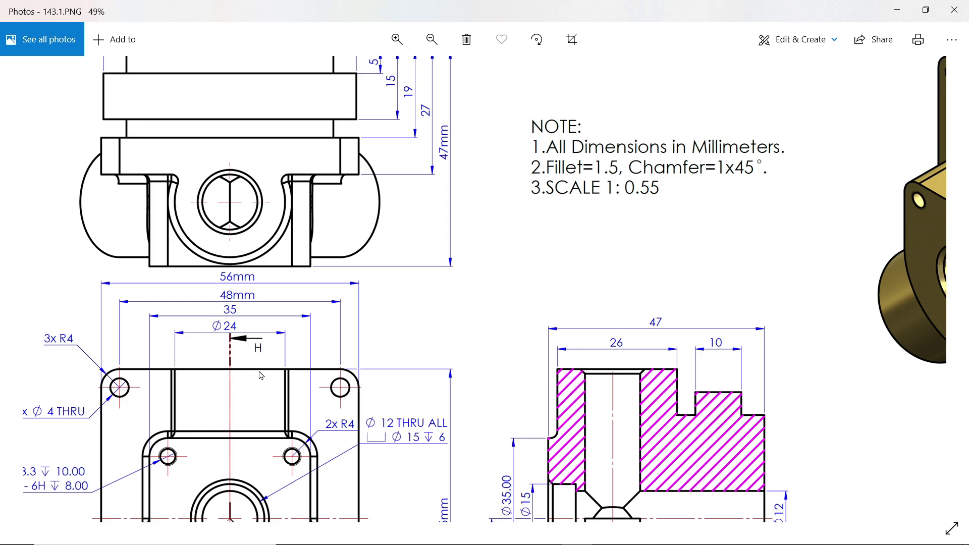
drag(258, 432, 253, 365)
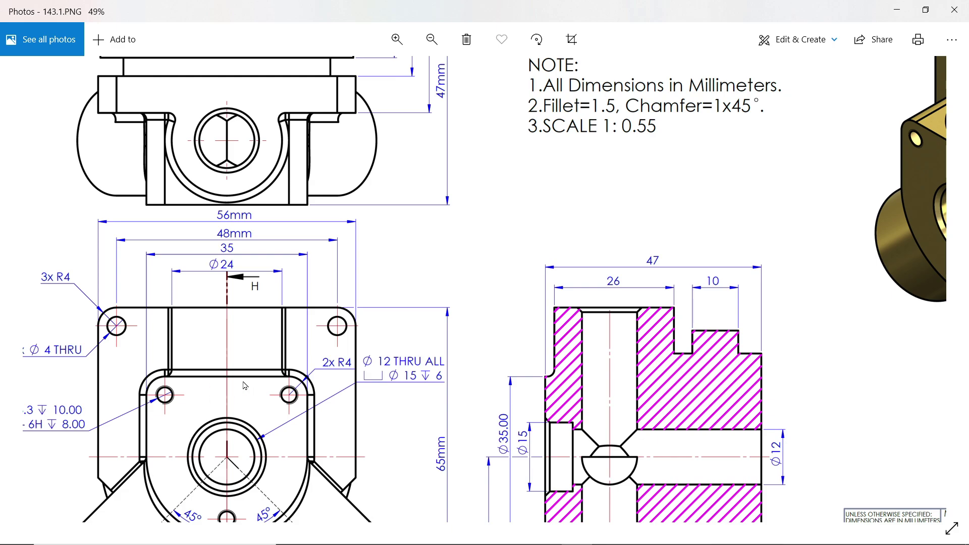
drag(288, 291, 194, 268)
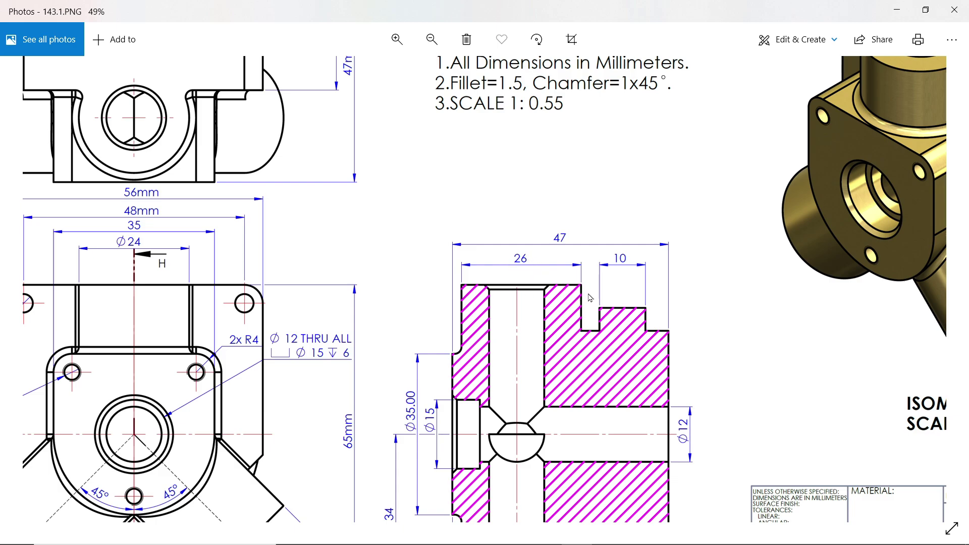
scroll(504, 292, up, 3)
scroll(504, 292, left, 2)
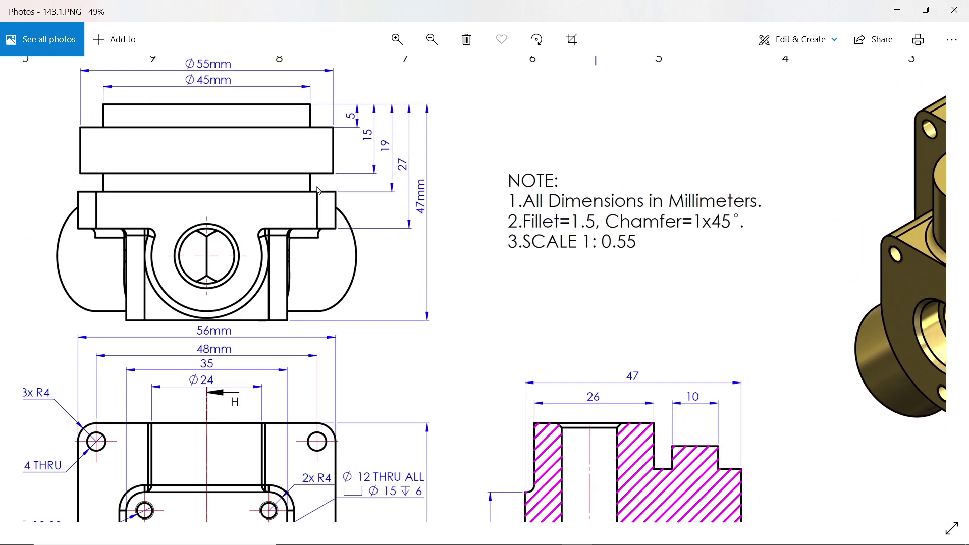
scroll(447, 259, down, 1)
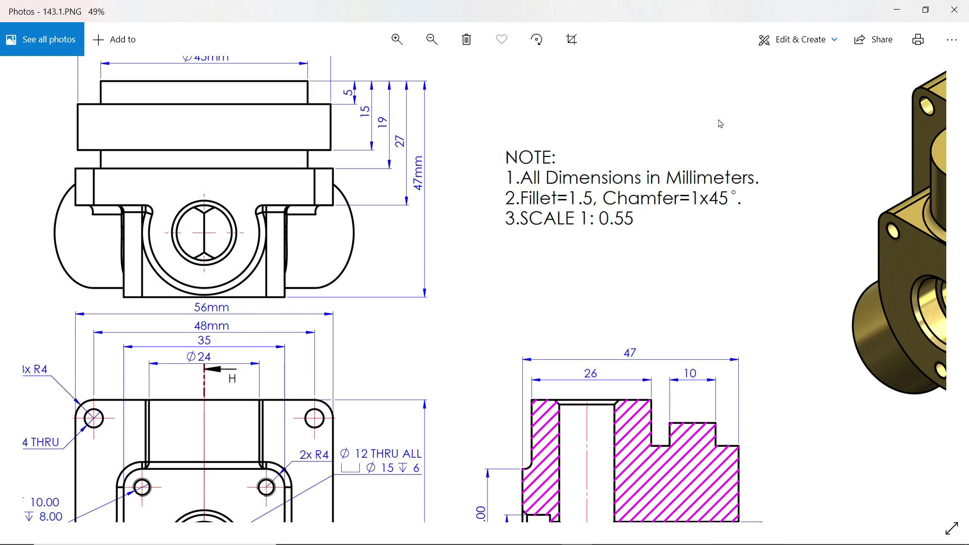
click(896, 10)
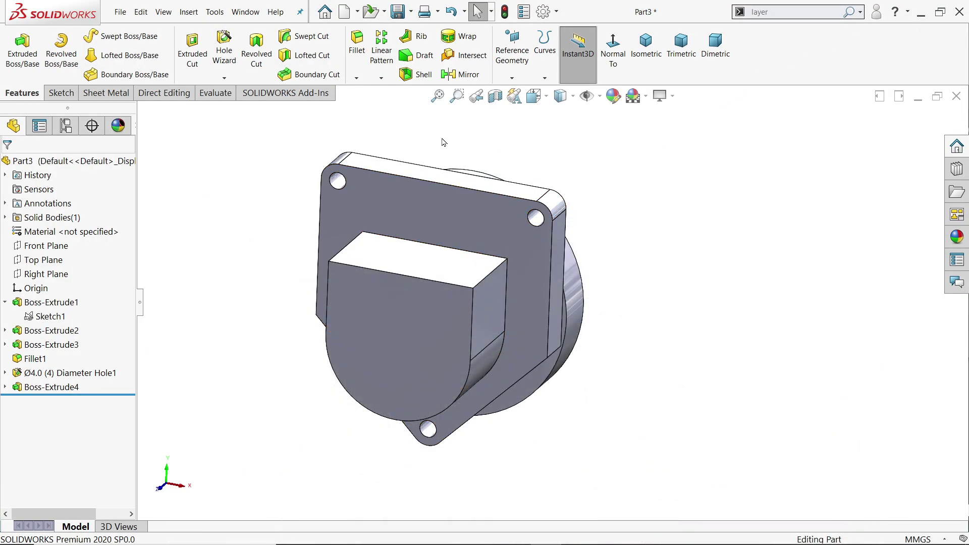
- Fillet both top edges of the U-shaped boss at a 4 mm radius
click(487, 286)
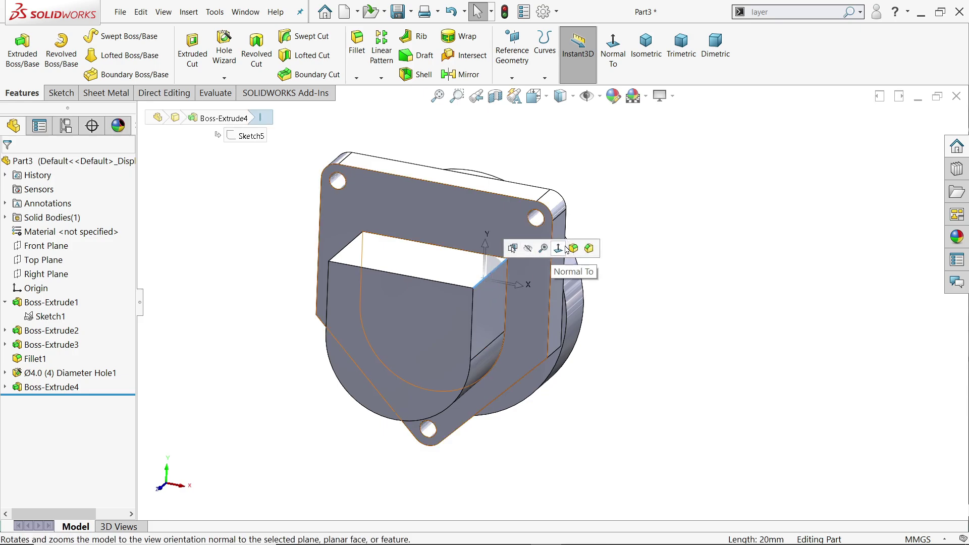
click(588, 249)
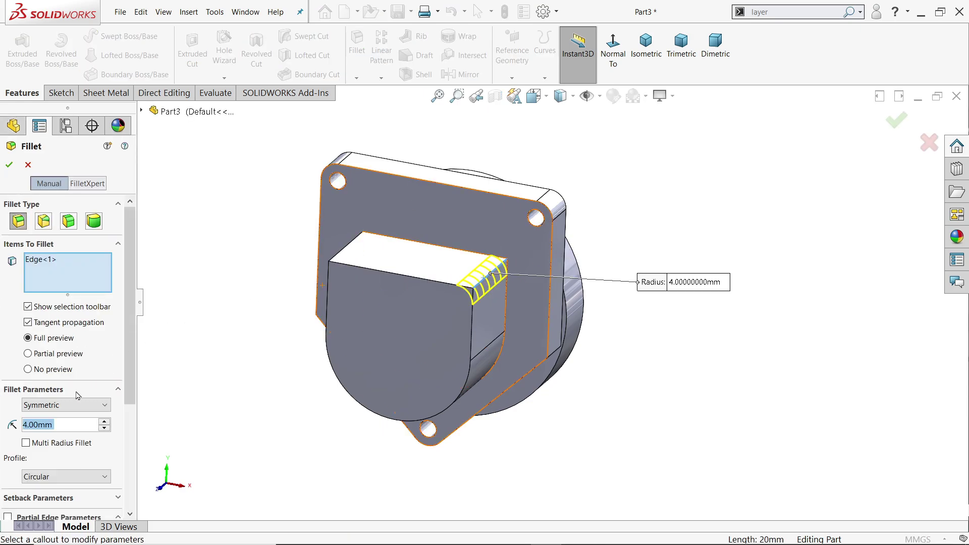
click(343, 255)
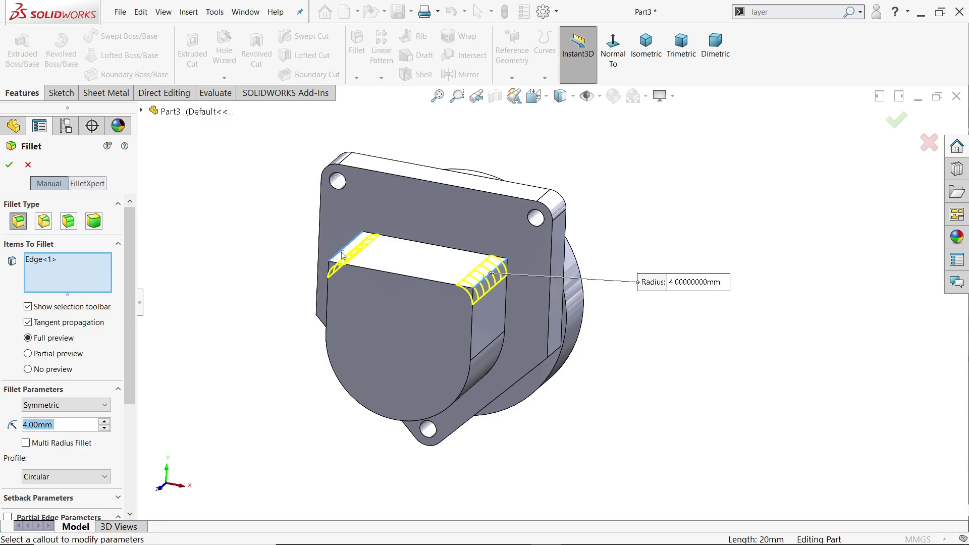
click(11, 165)
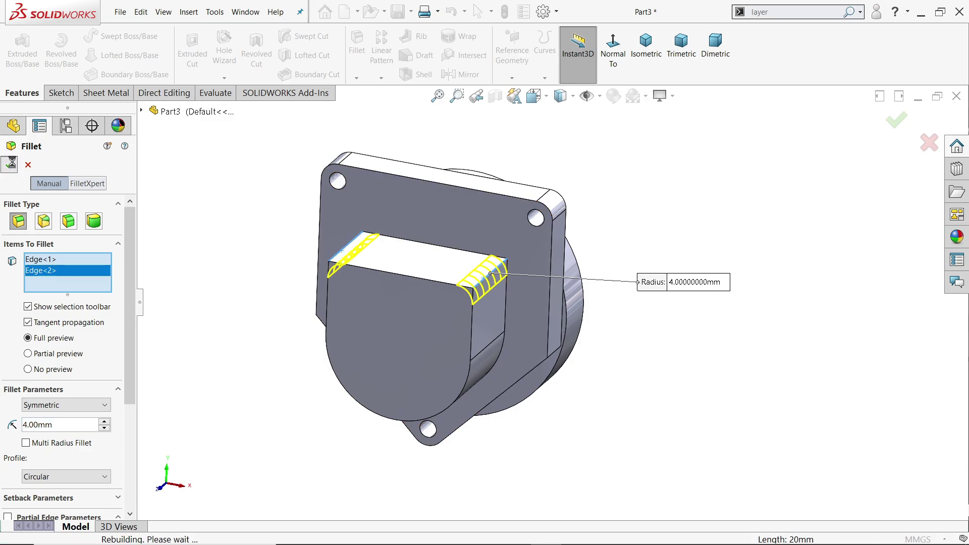
click(438, 178)
- Draw a Ø24 circle on the flange's top face
click(483, 142)
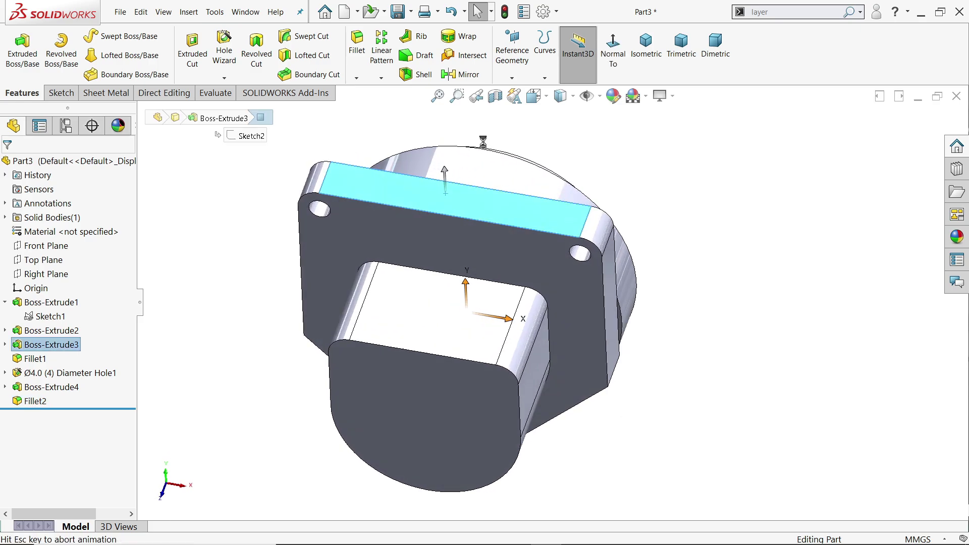
click(108, 36)
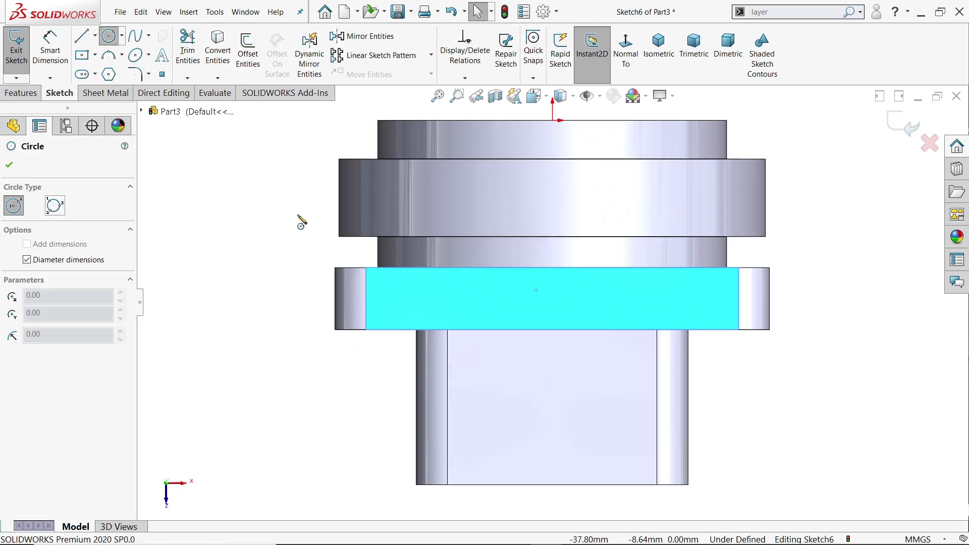
click(545, 404)
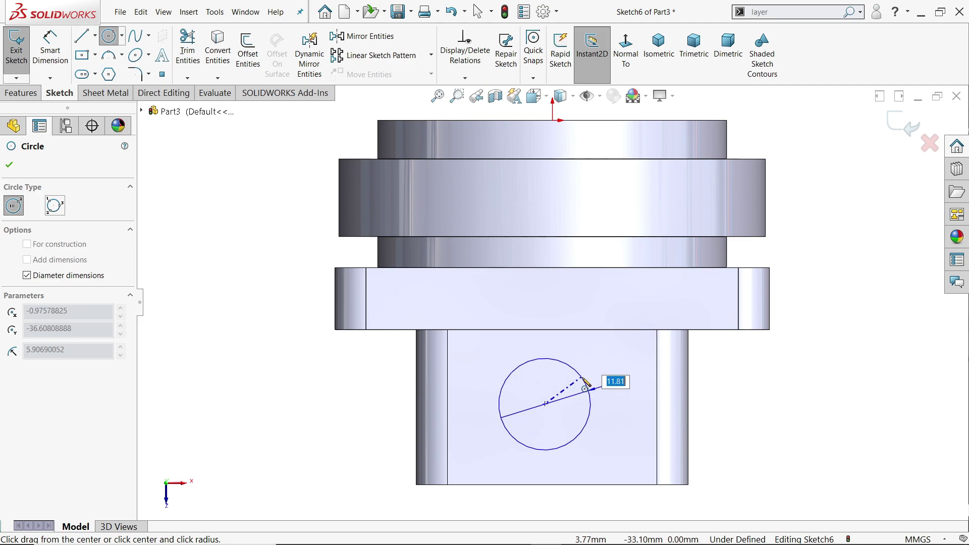
text(24)
key(Return)
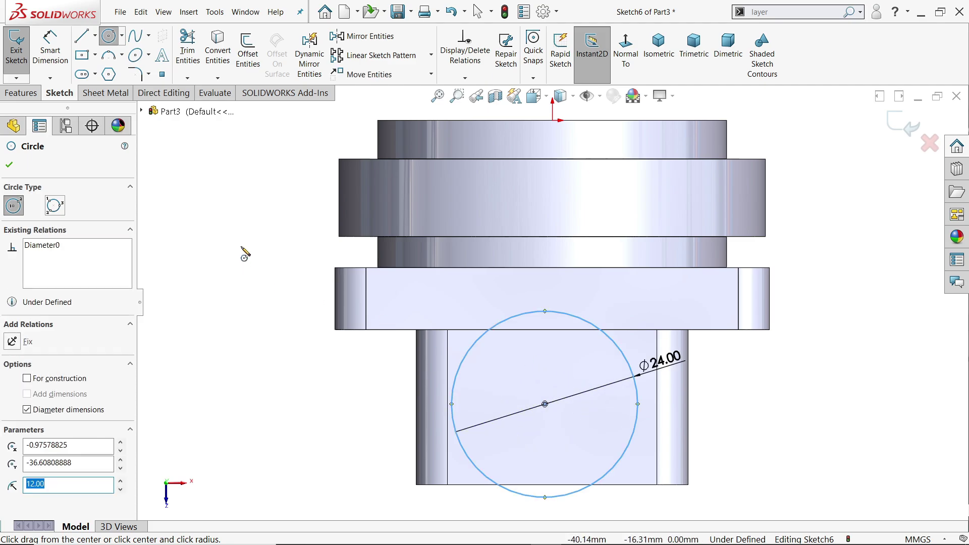
key(Escape)
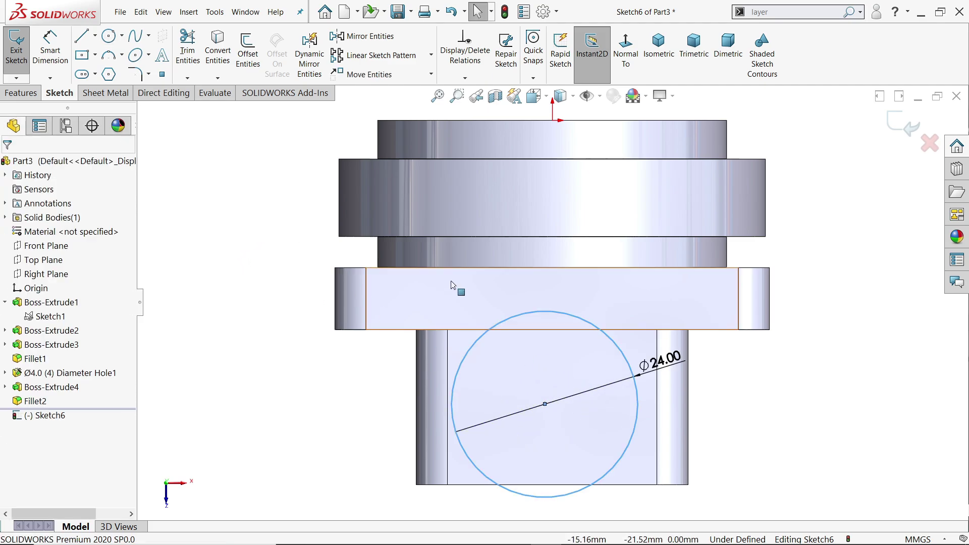
- Add a Vertical relation between the circle's centre and the origin
ctrl+click(552, 120)
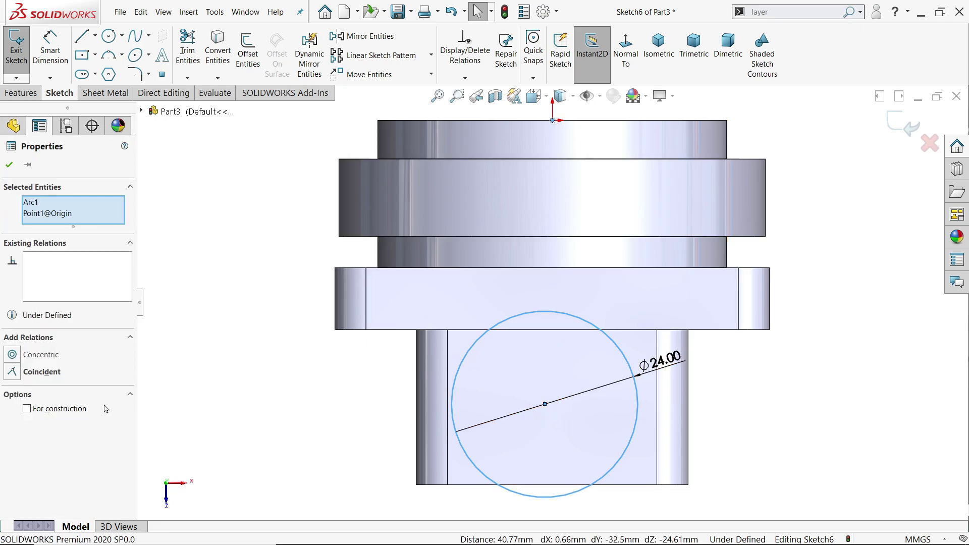
ctrl+click(544, 403)
key(Escape)
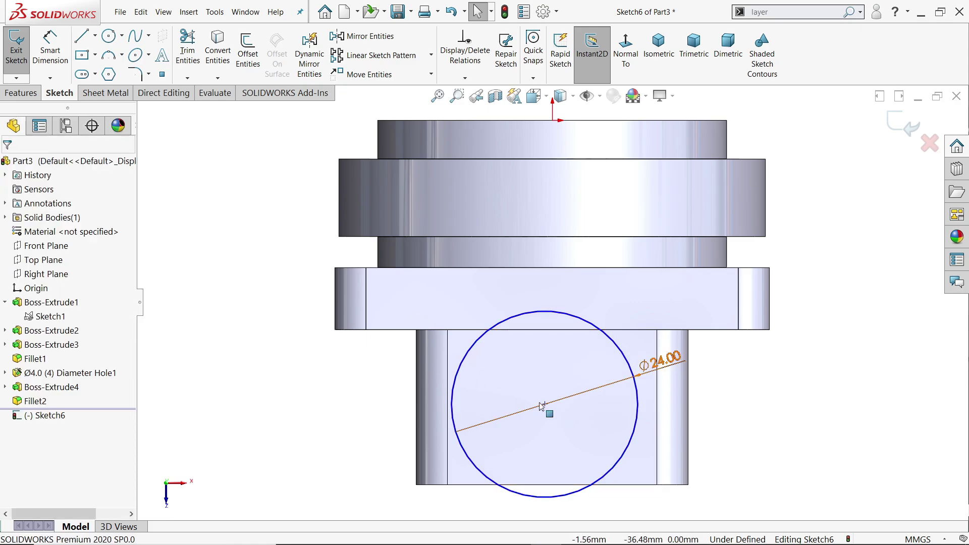
click(544, 404)
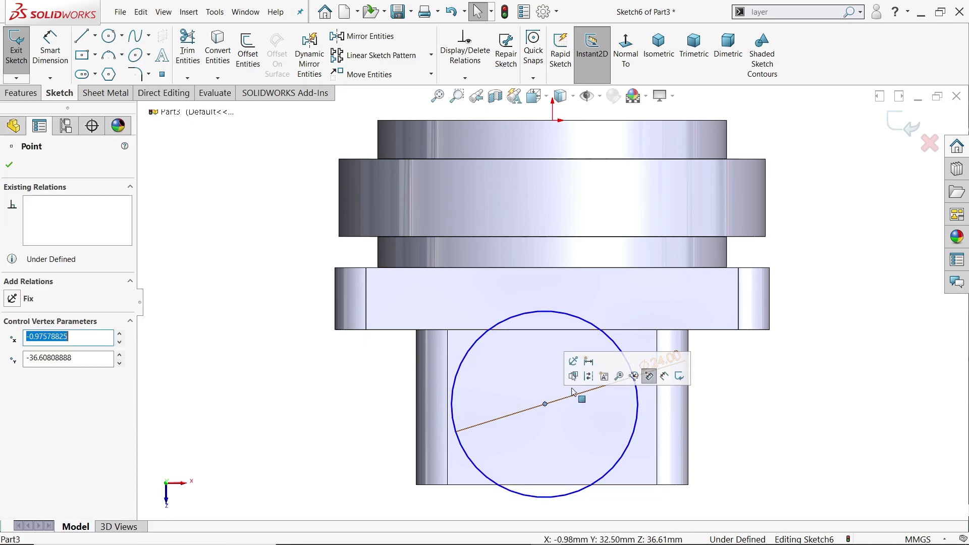
ctrl+click(553, 121)
click(600, 79)
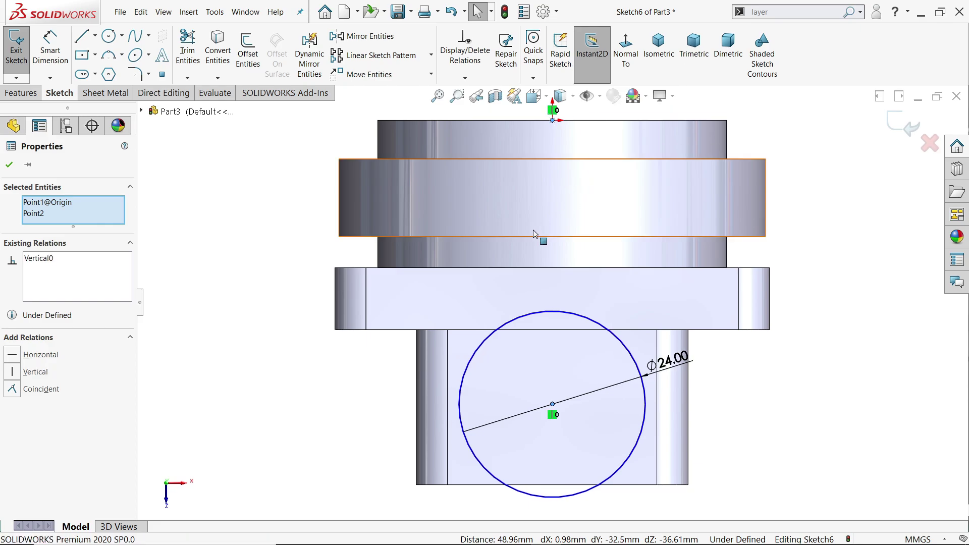
- Dimension the face edge to the circle's far side at 26 mm, then view isometric
key(d)
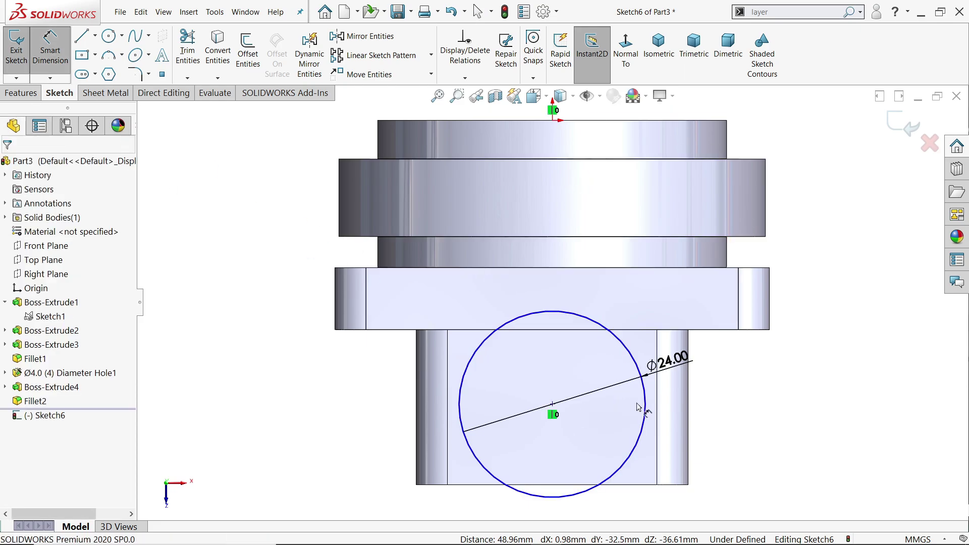
click(712, 267)
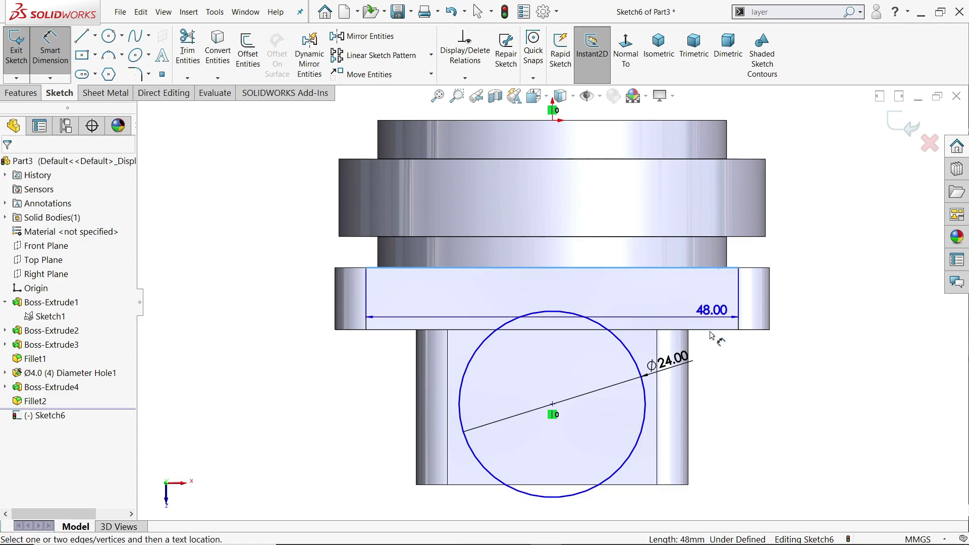
shift+click(560, 499)
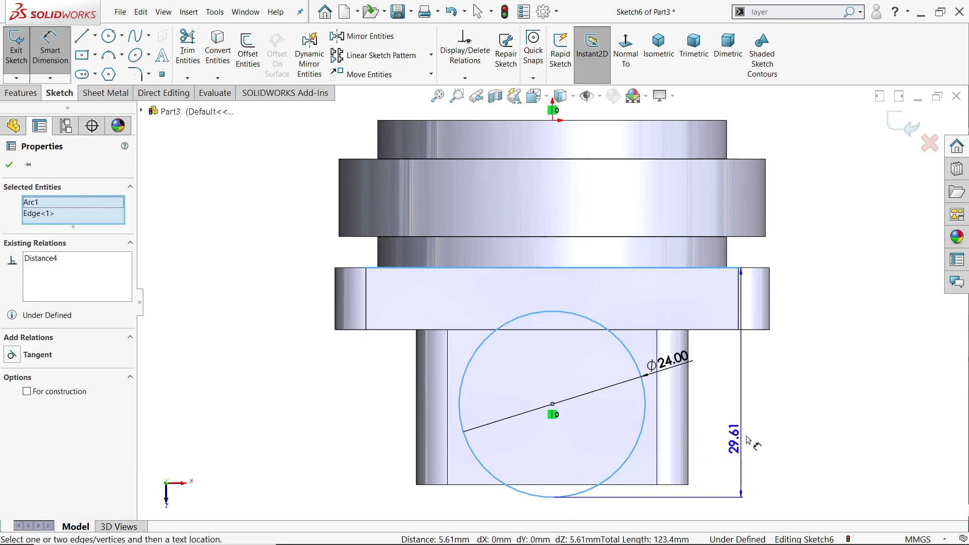
click(816, 409)
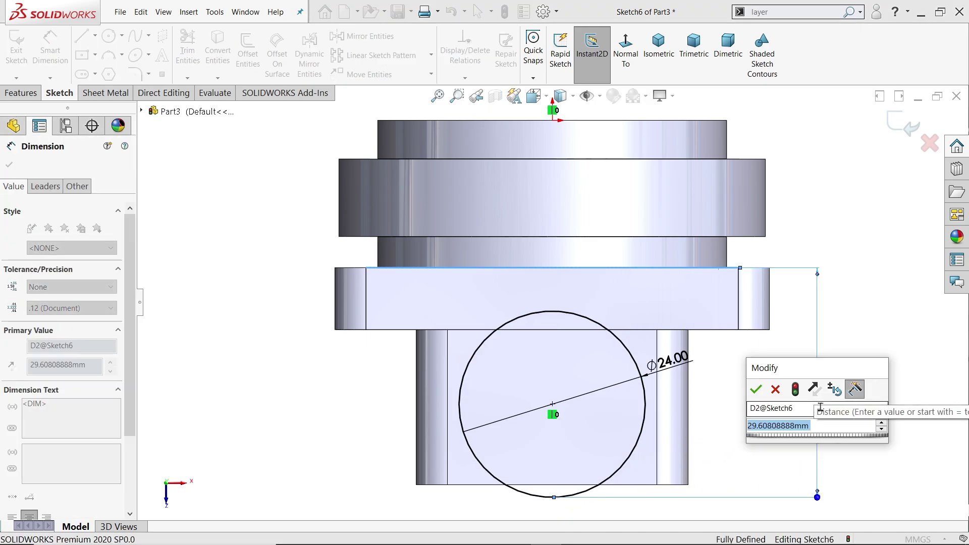
text(26)
key(Return)
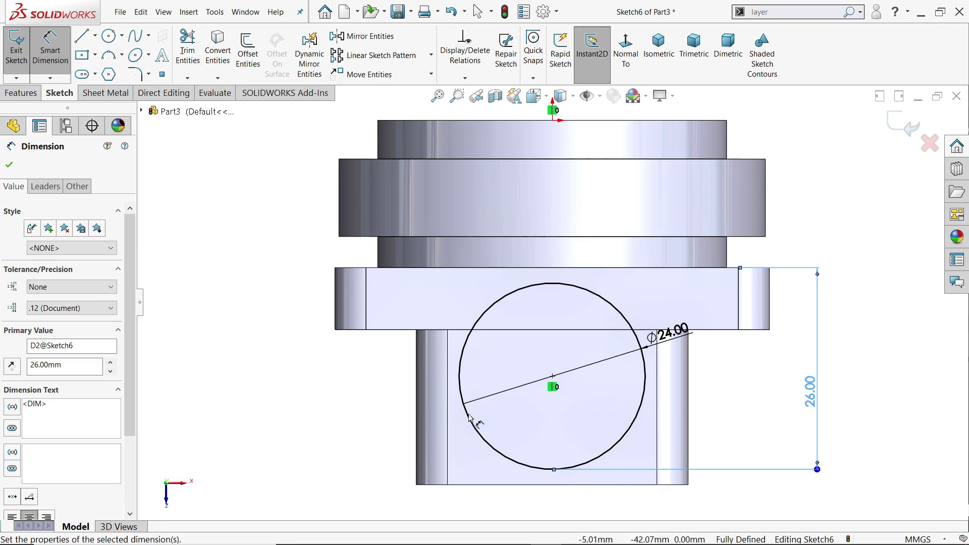
mouse_move(190, 111)
click(659, 48)
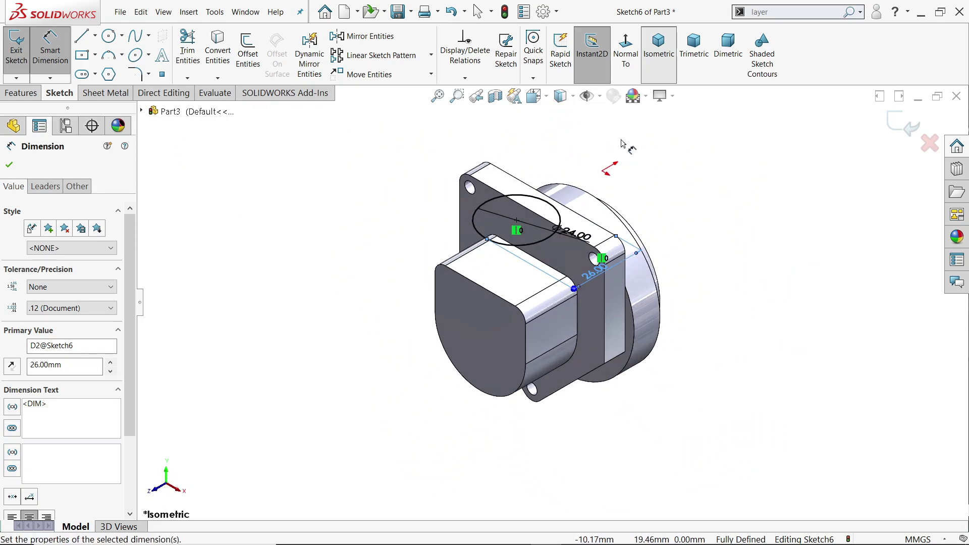
- Extrude the Ø24 circle Up To Surface, ending at the U boss's top face
click(20, 93)
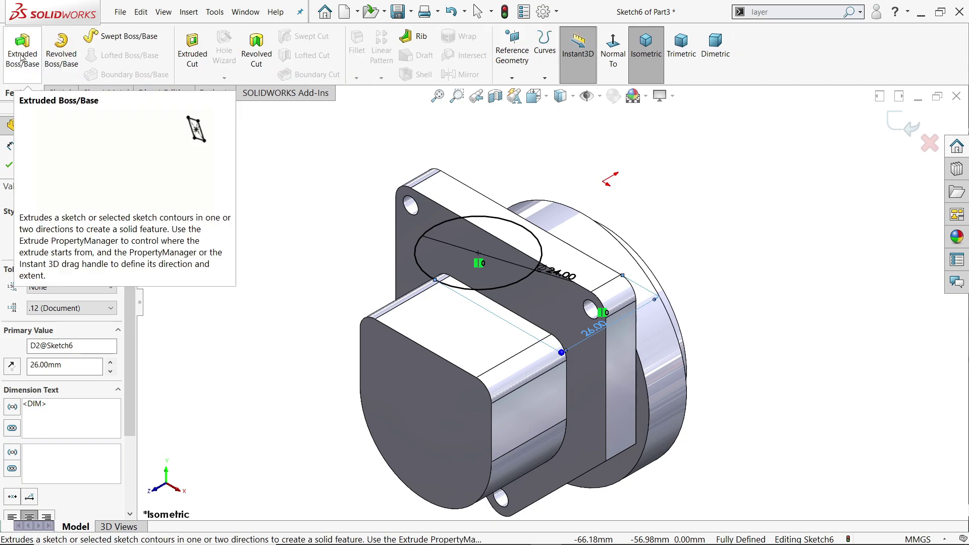
click(20, 50)
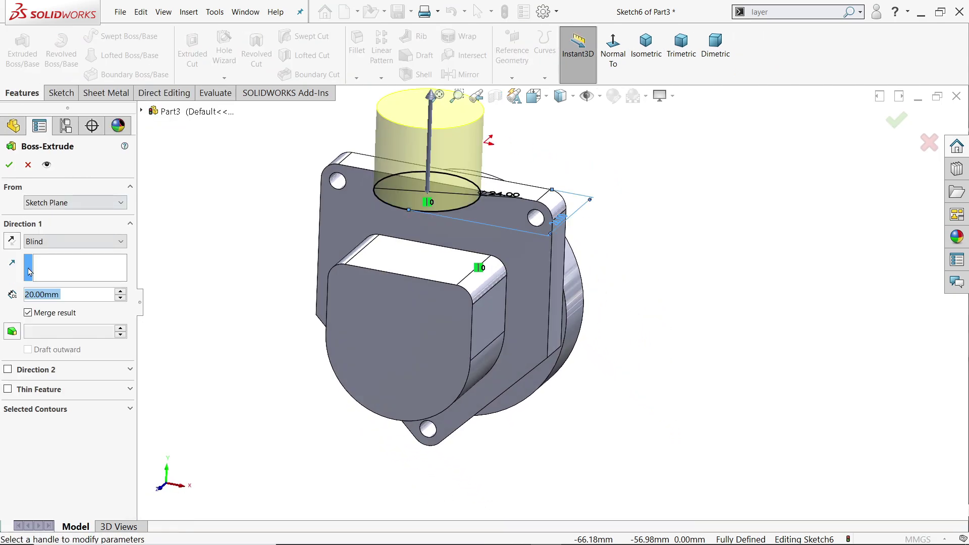
click(71, 241)
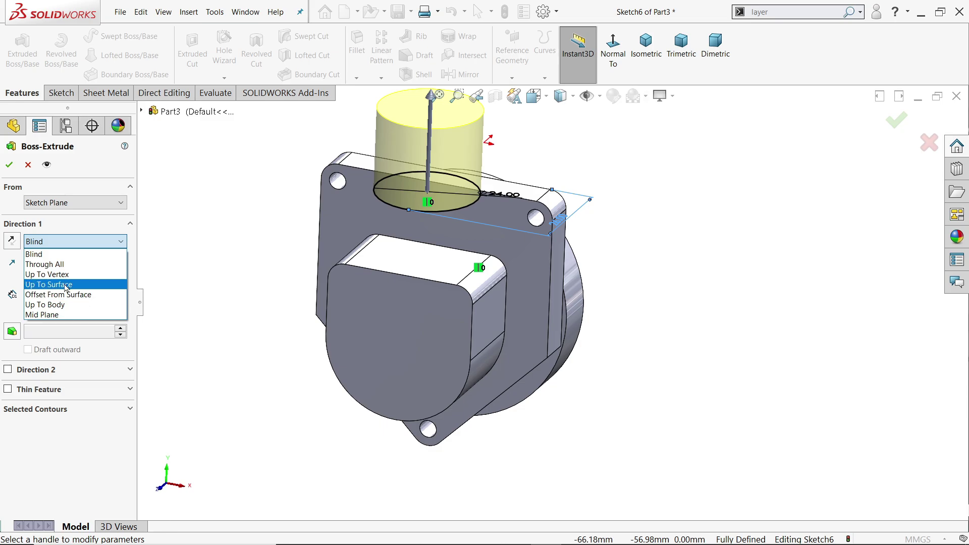
click(66, 285)
mouse_move(271, 290)
middle_down()
mouse_move(238, 281)
mouse_move(255, 309)
middle_up()
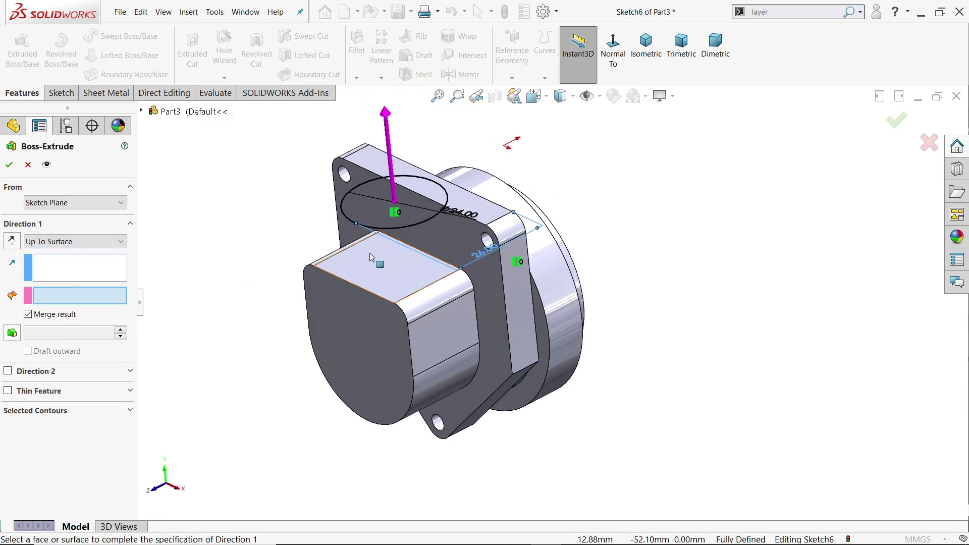
middle_drag(371, 257, 422, 312)
click(421, 289)
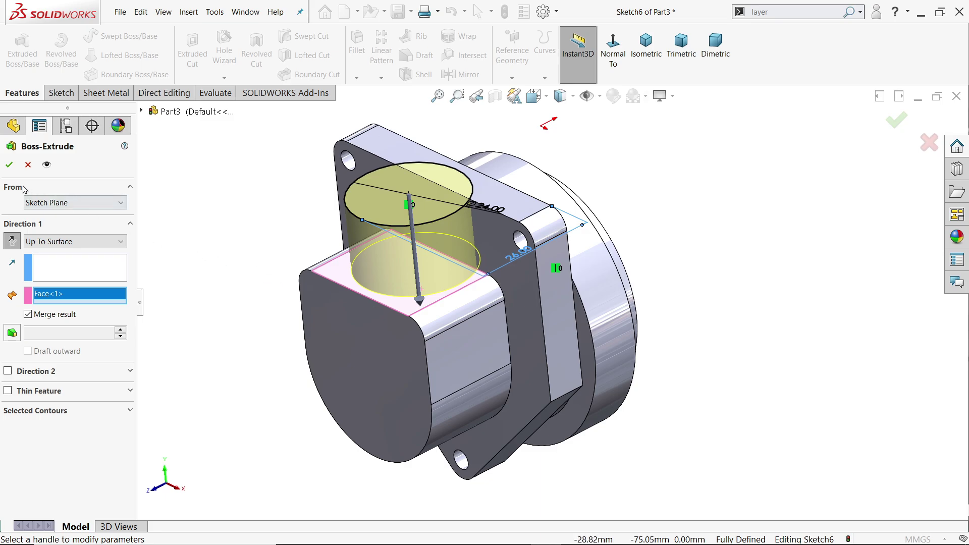
click(9, 164)
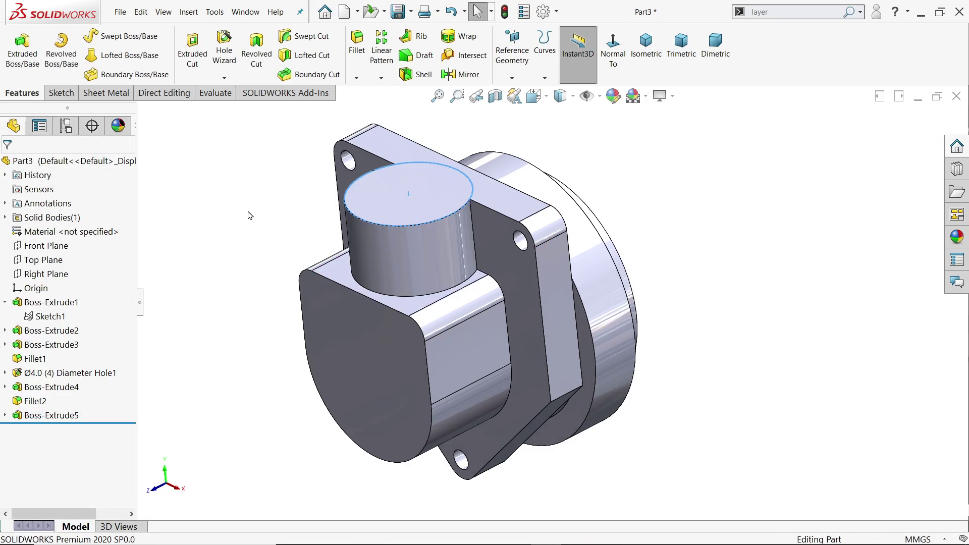
middle_drag(248, 215, 278, 235)
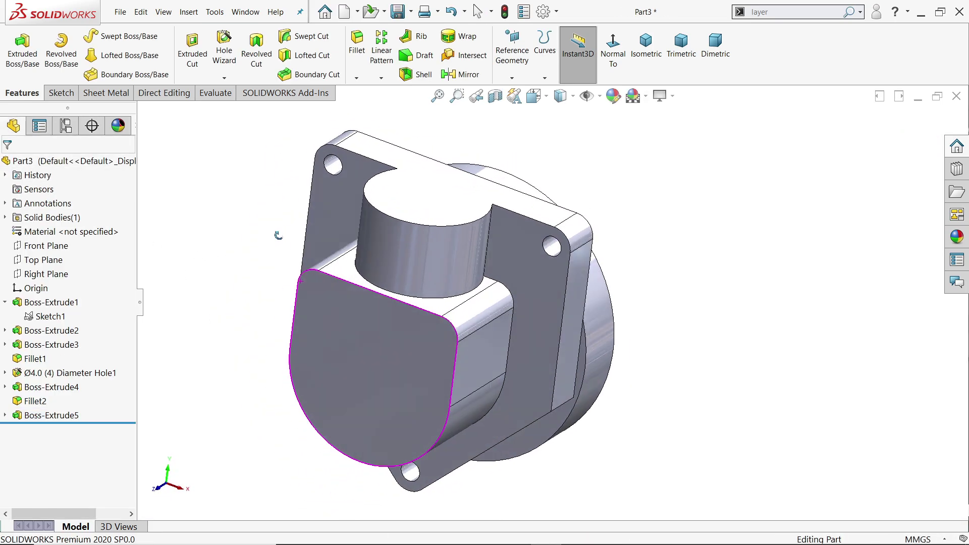
key(alt+Tab)
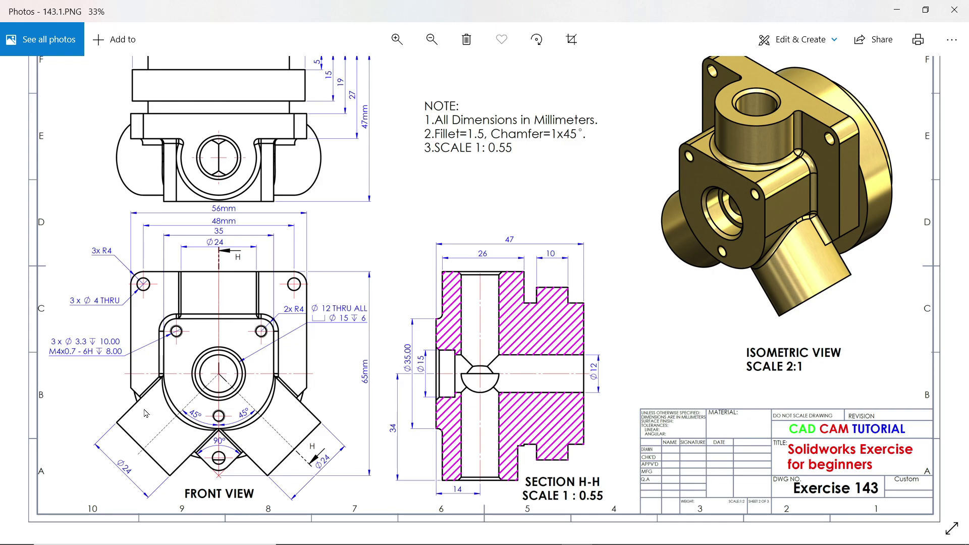
- Zoom the reference drawing 143.1.PNG to read the front view and section H-H
scroll(196, 423, up, 1)
scroll(199, 394, up, 1)
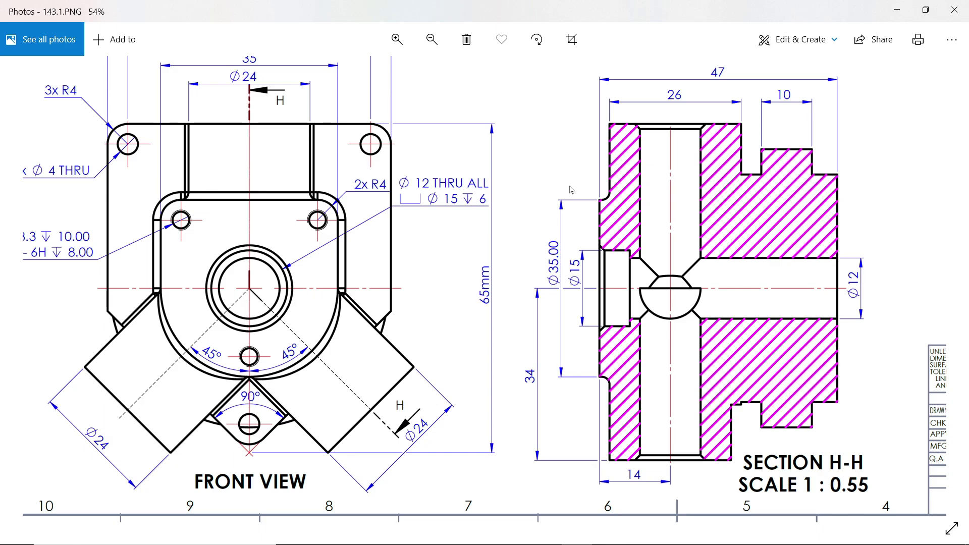
- Create Plane1 offset 14 mm from the U boss's front face, with the offset flipped inward
click(896, 10)
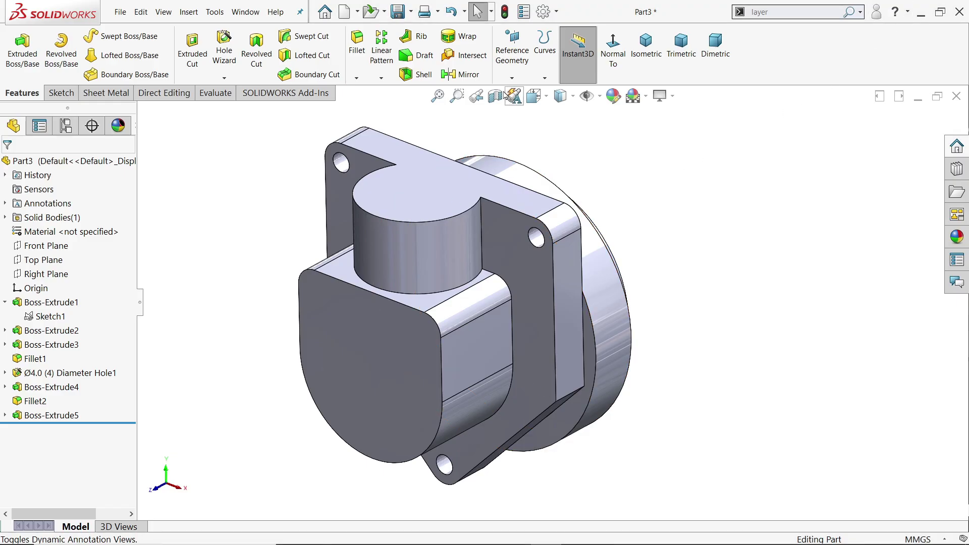
click(512, 77)
click(525, 147)
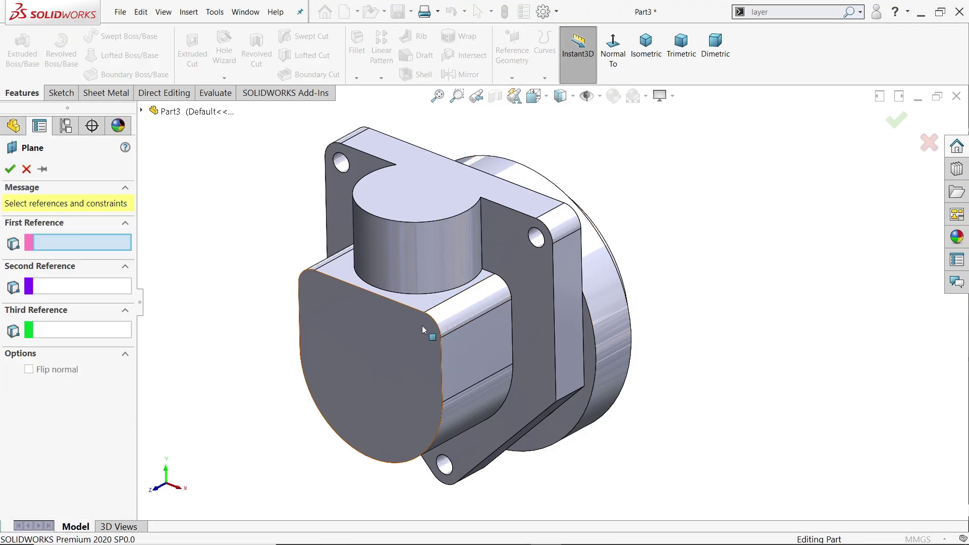
click(392, 350)
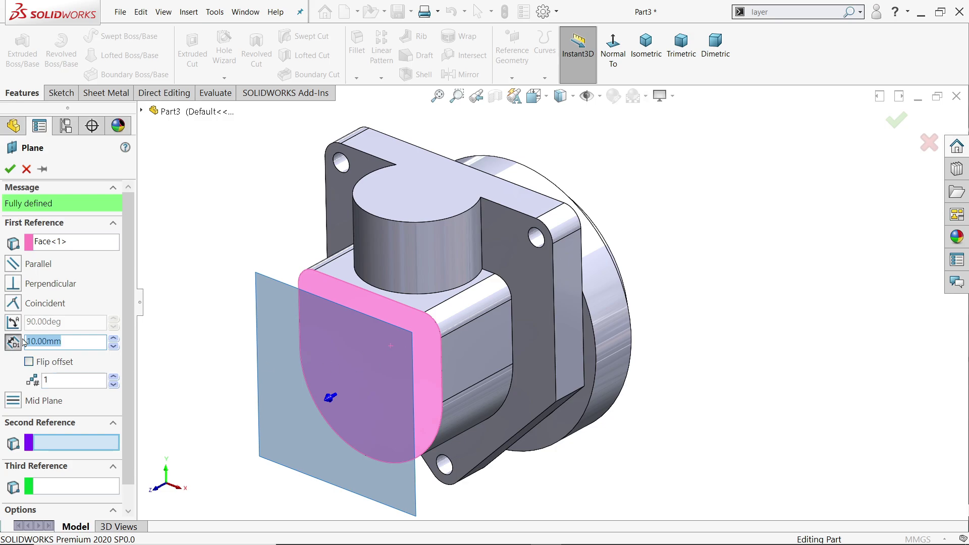
text(14)
key(Return)
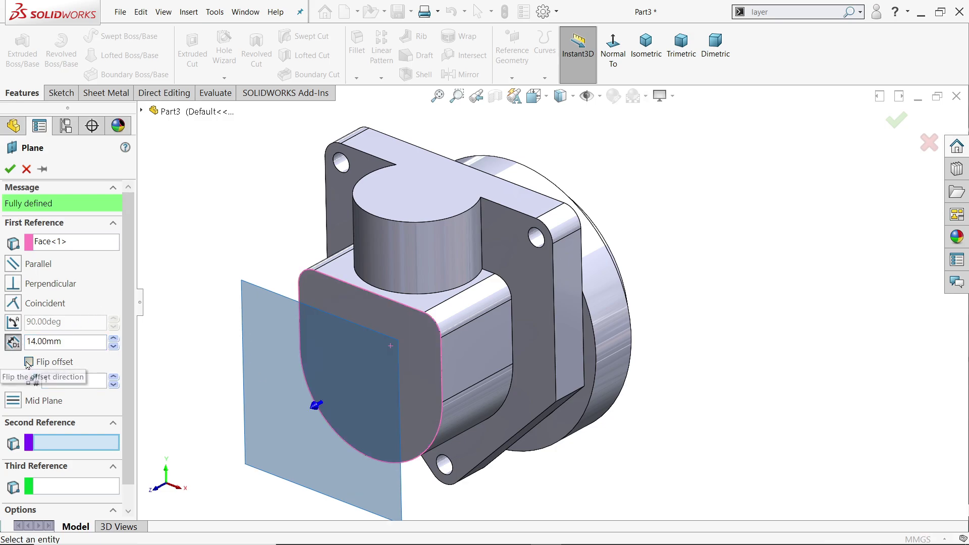
click(29, 361)
mouse_move(181, 299)
middle_down()
mouse_move(119, 252)
mouse_move(175, 297)
middle_up()
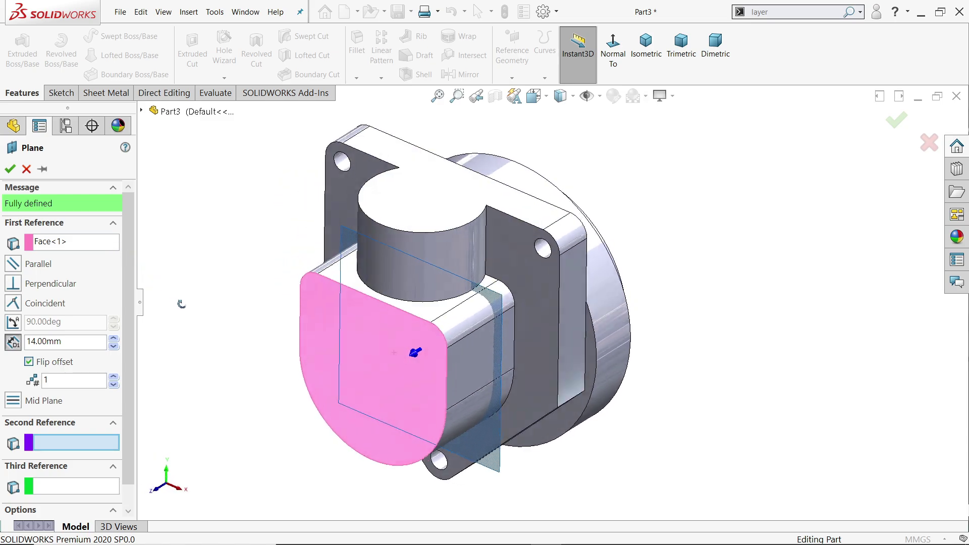
click(11, 168)
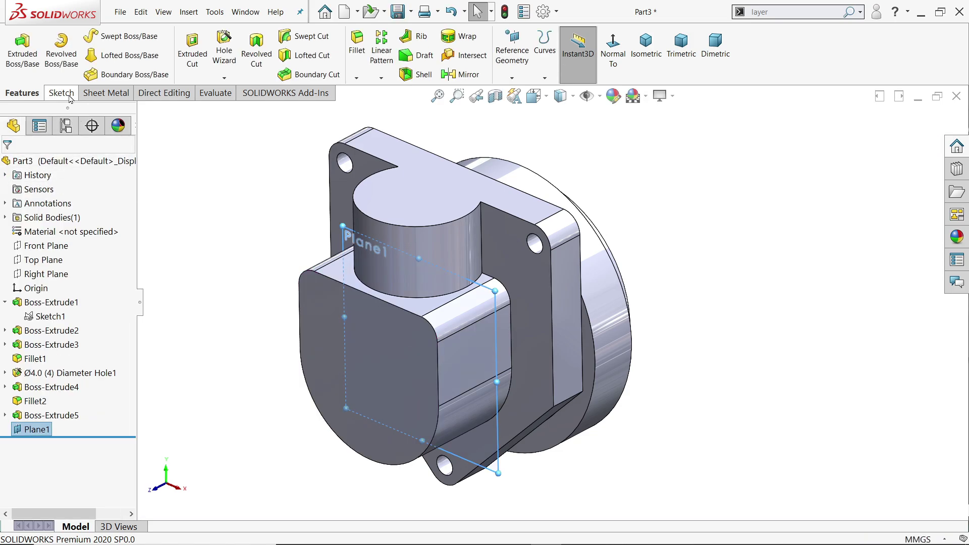
click(60, 93)
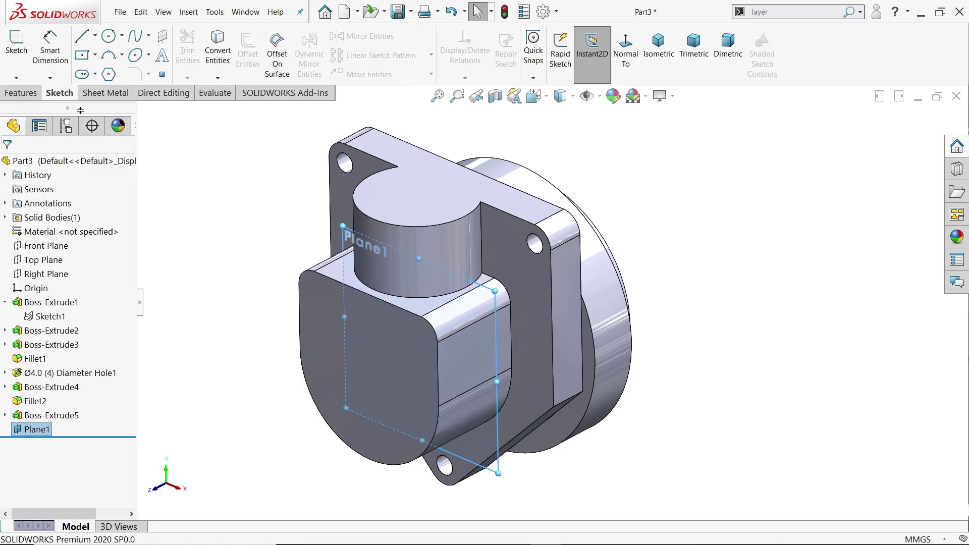
- On Plane1, draw a vertical centerline to the origin and a 34 mm angled construction line
click(16, 51)
click(94, 35)
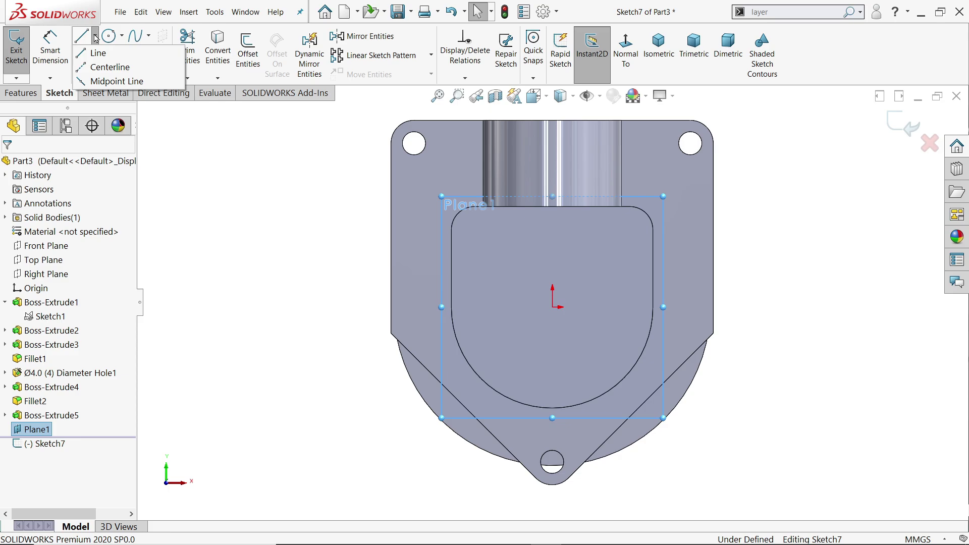
click(108, 67)
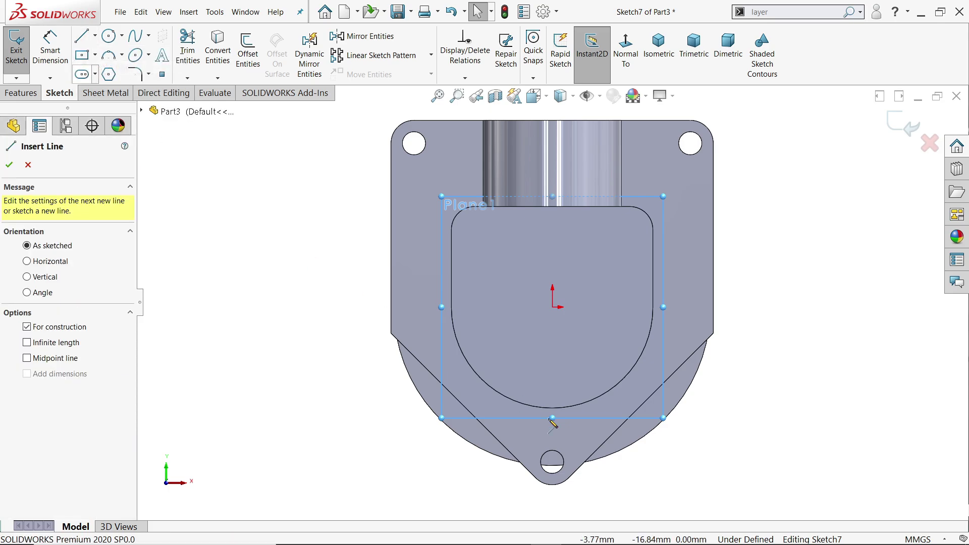
click(552, 462)
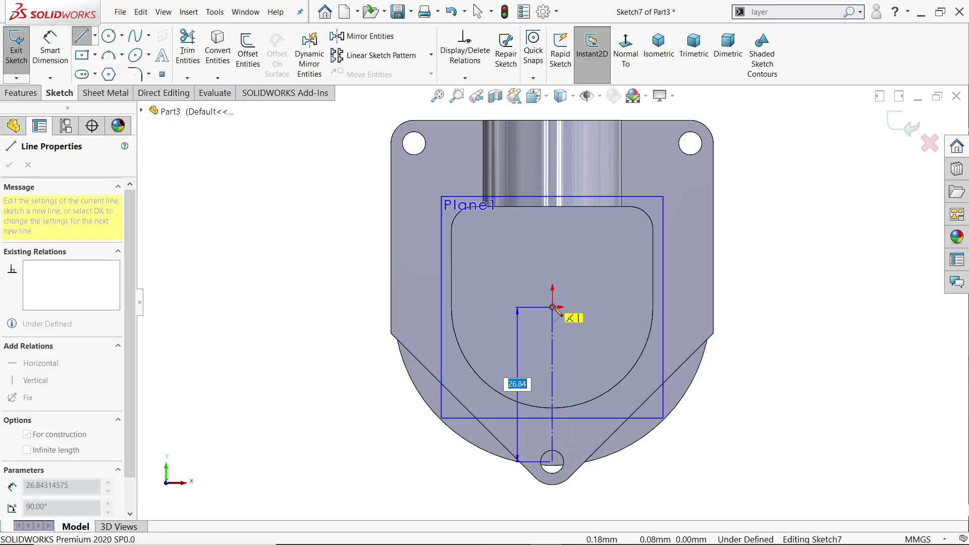
click(552, 317)
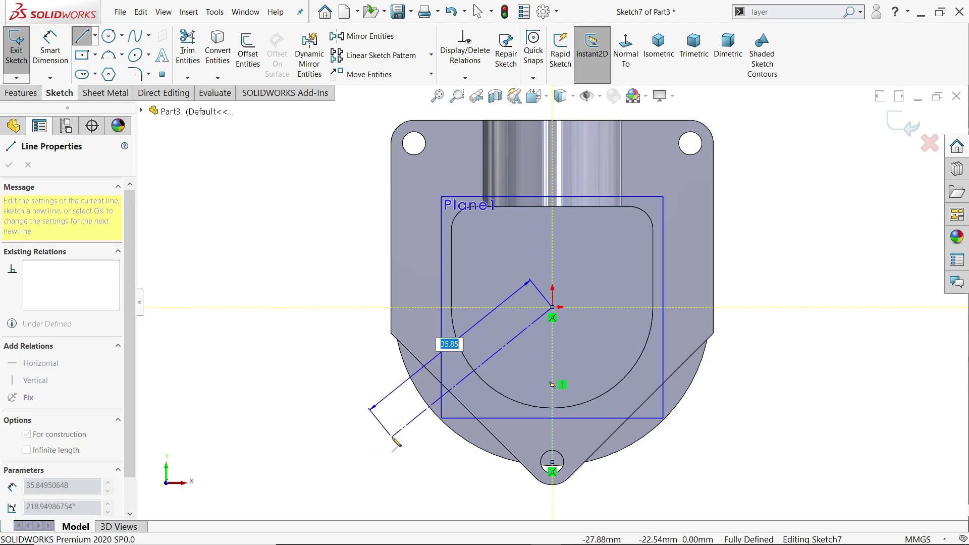
text(34)
key(Return)
right_click(193, 213)
click(225, 259)
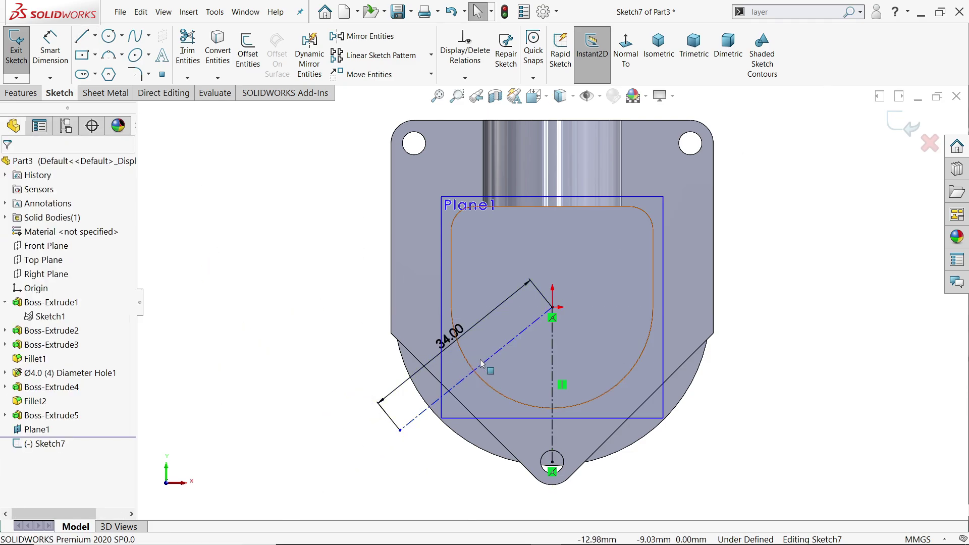
scroll(481, 363, down, 2)
- Dimension the angled line at 45° to the vertical centerline
key(d)
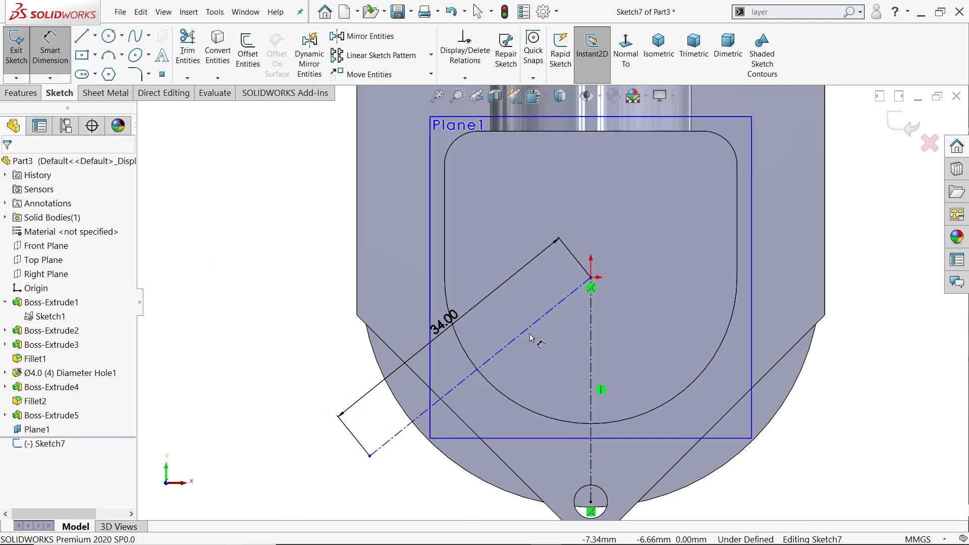
click(530, 334)
click(591, 354)
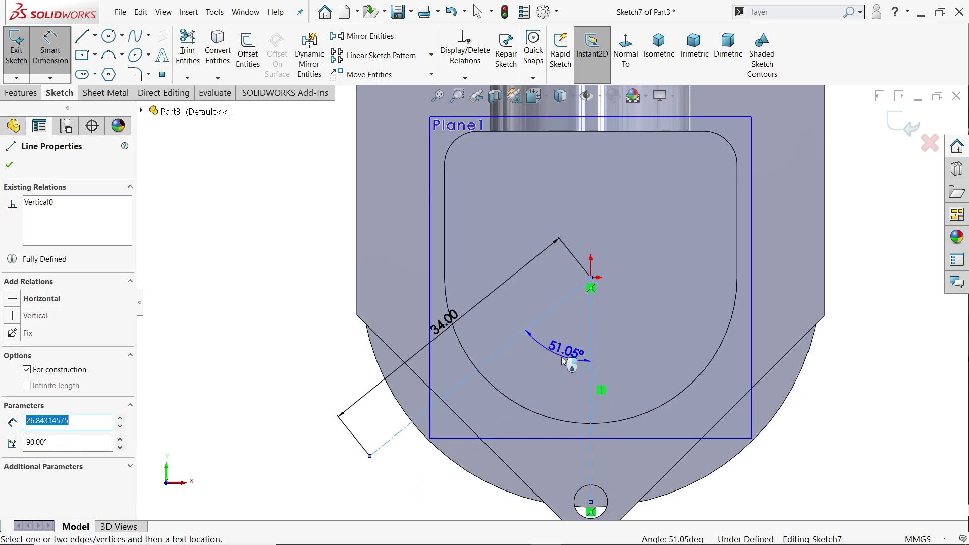
click(564, 361)
text(45)
key(Return)
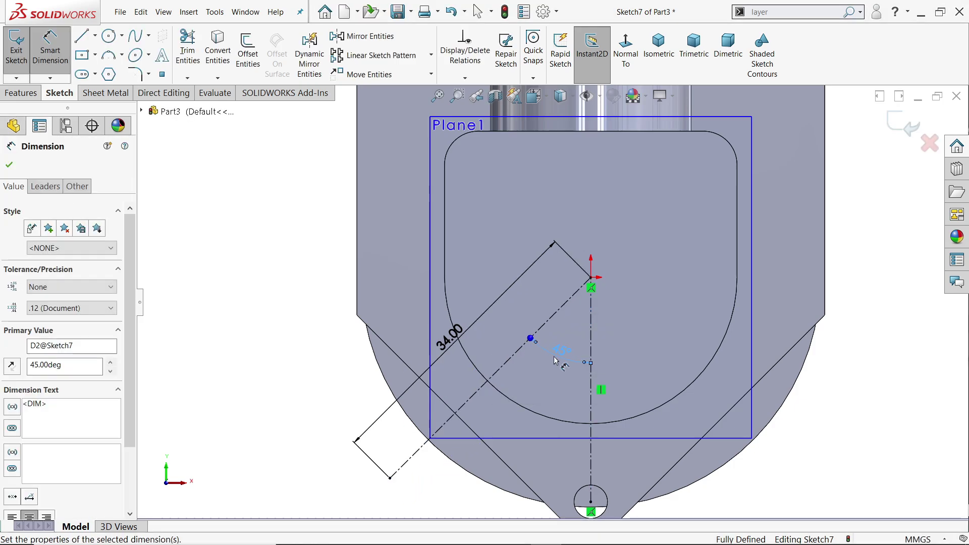
scroll(524, 212, up, 1)
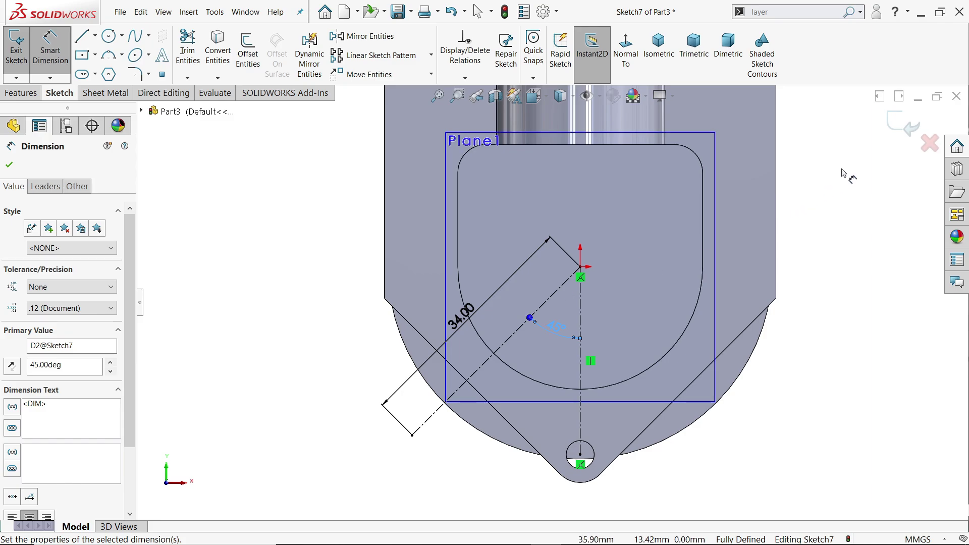
- Exit the sketch and hide Plane1
click(904, 123)
click(716, 134)
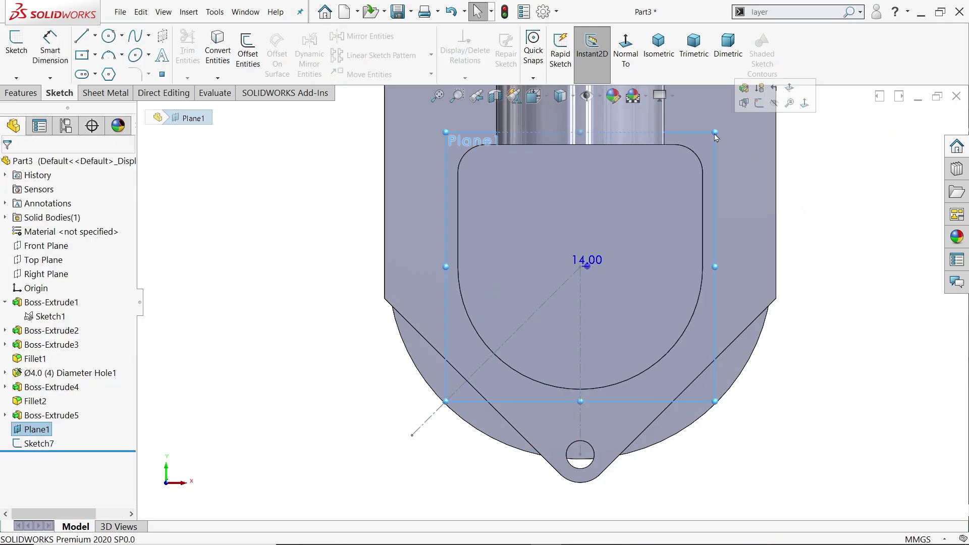
click(775, 104)
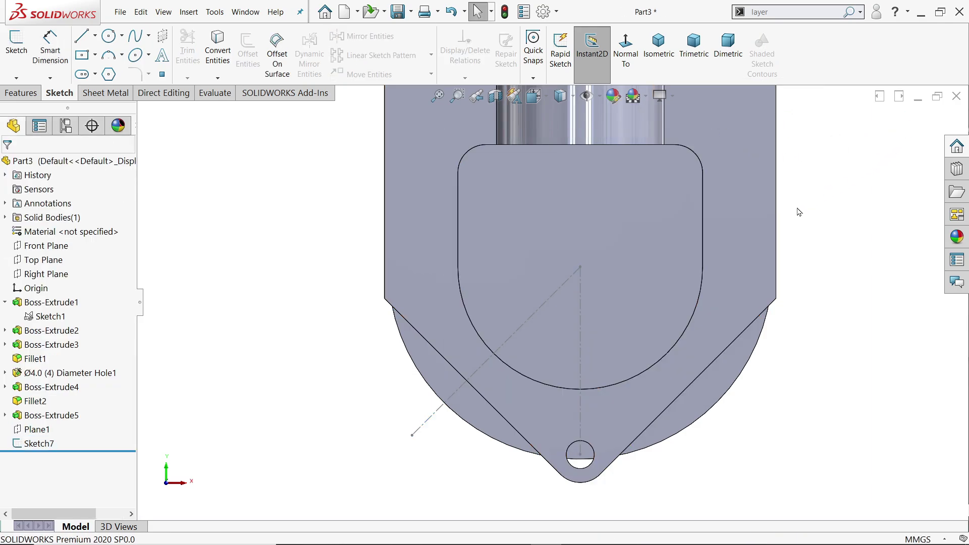
middle_drag(798, 212, 631, 149)
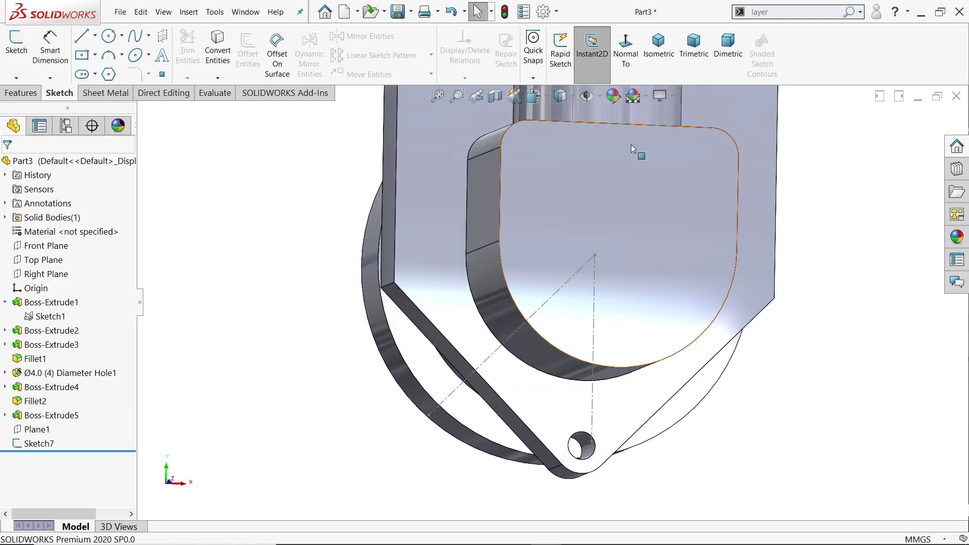
click(21, 93)
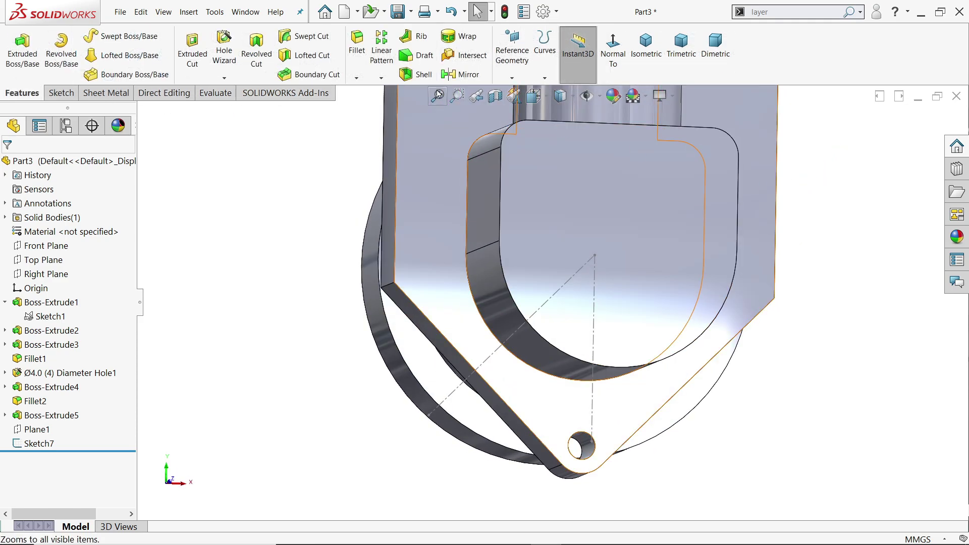
click(507, 78)
- Create Plane2 perpendicular to the 45° construction line, through its outer endpoint
click(523, 94)
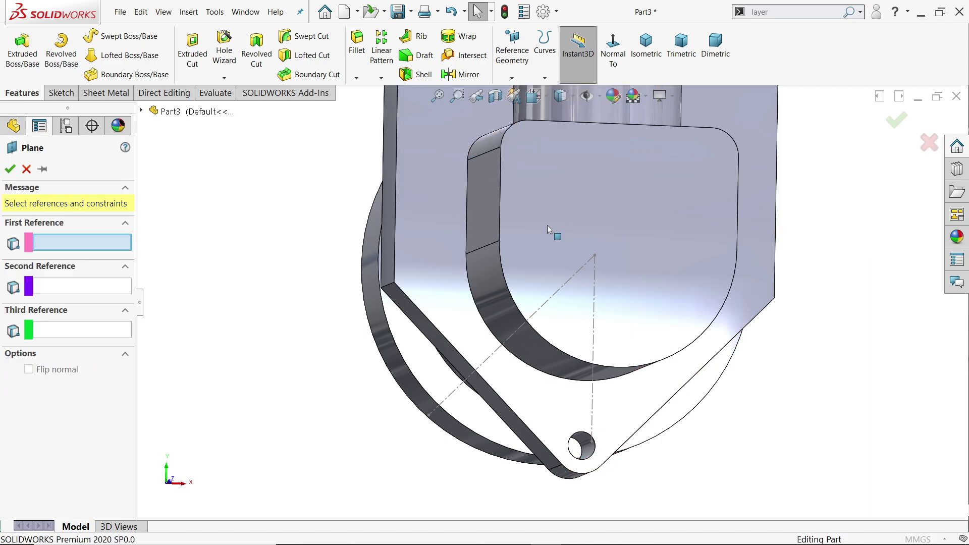
click(499, 349)
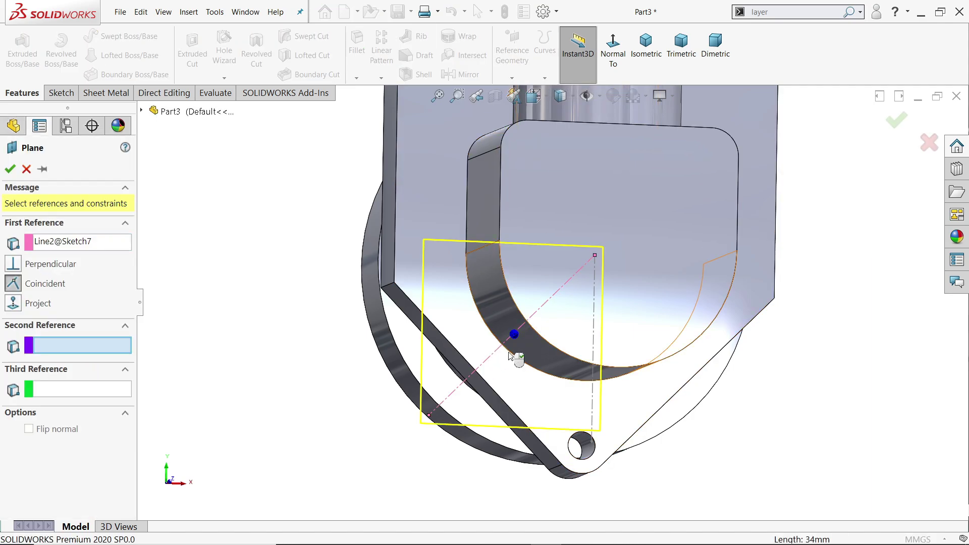
click(429, 416)
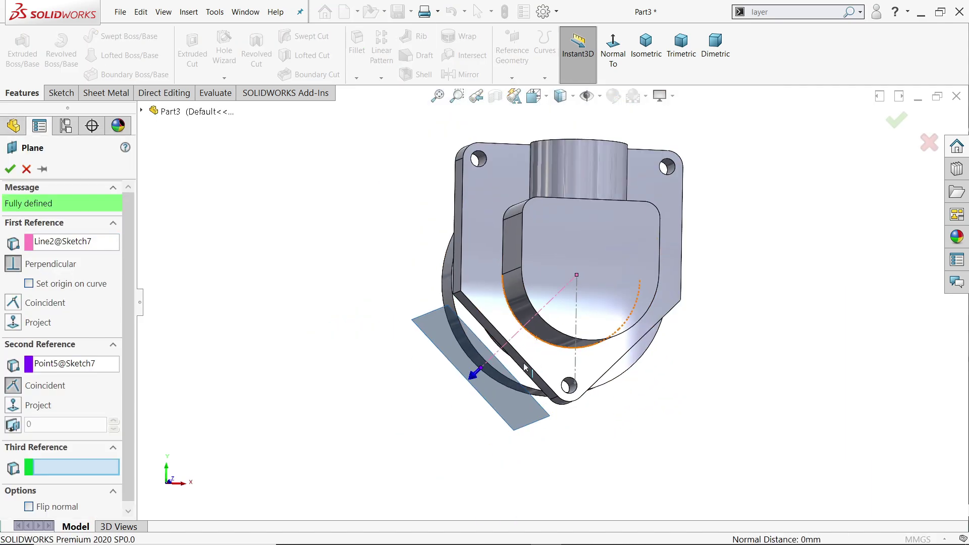
mouse_move(478, 411)
middle_down()
mouse_move(545, 348)
mouse_move(628, 334)
mouse_move(501, 294)
mouse_move(518, 315)
middle_up()
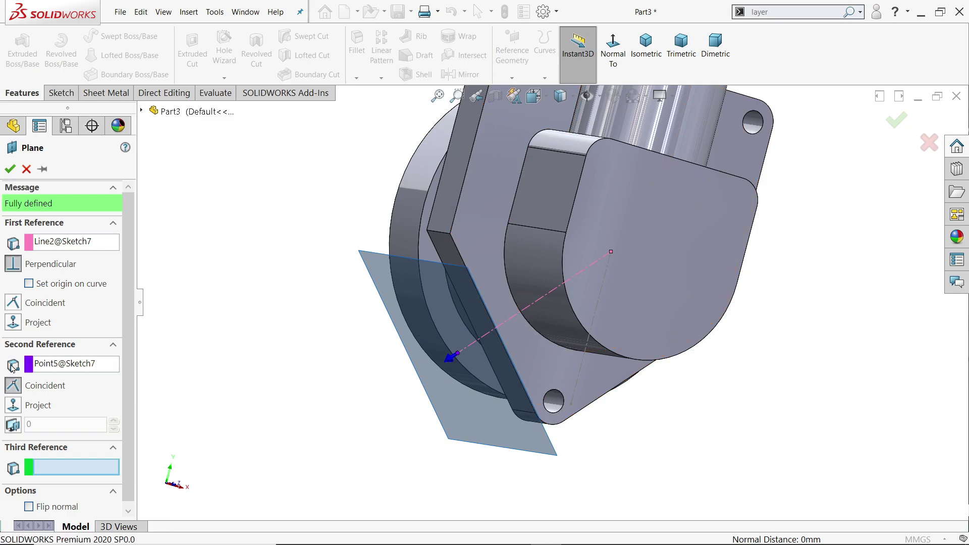
click(9, 169)
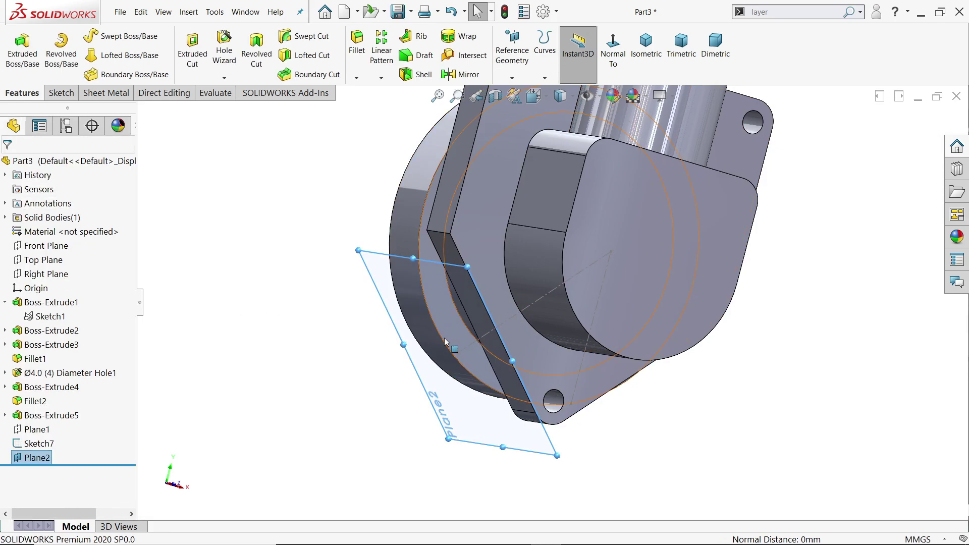
click(60, 93)
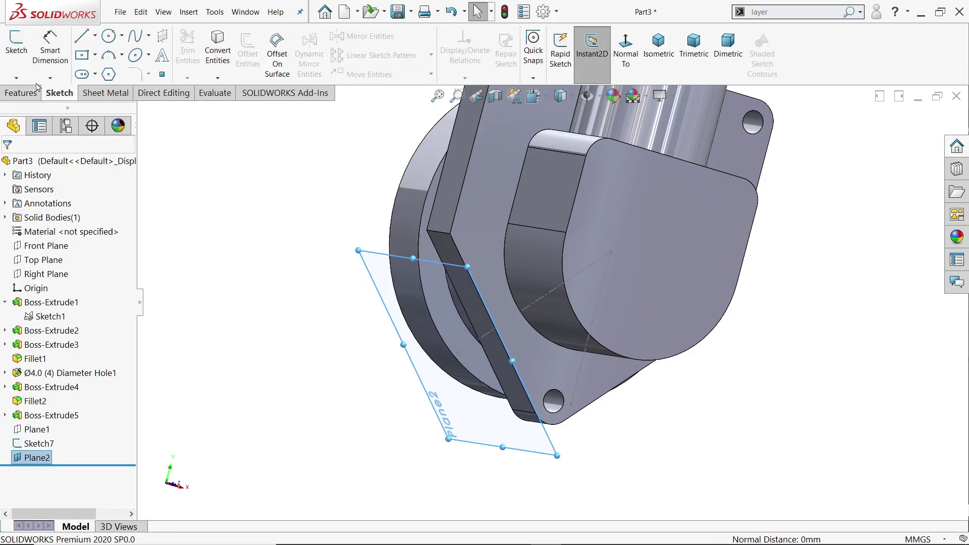
- On Plane2, draw a Ø24 circle centred on the angled line's outer end
click(17, 57)
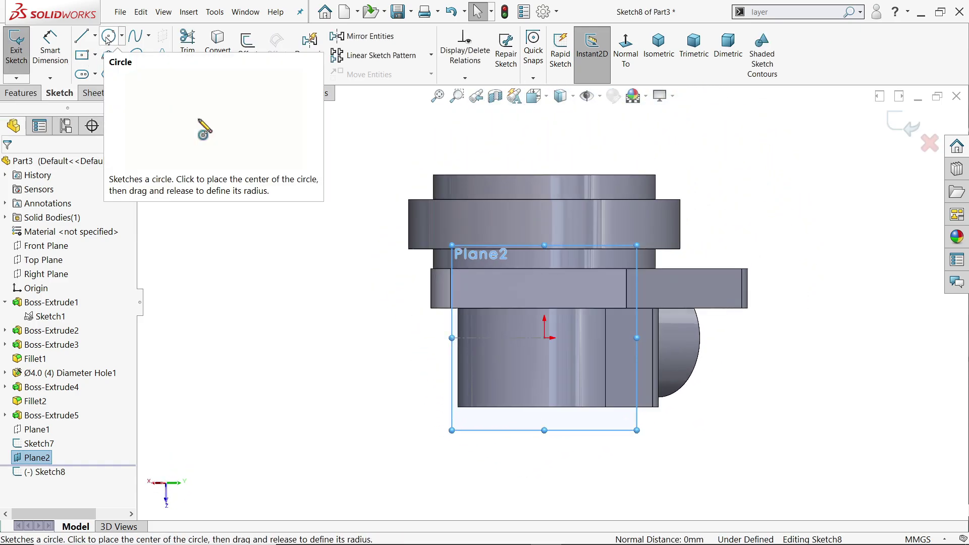
click(109, 36)
mouse_move(378, 238)
middle_down()
mouse_move(339, 259)
mouse_move(396, 363)
middle_up()
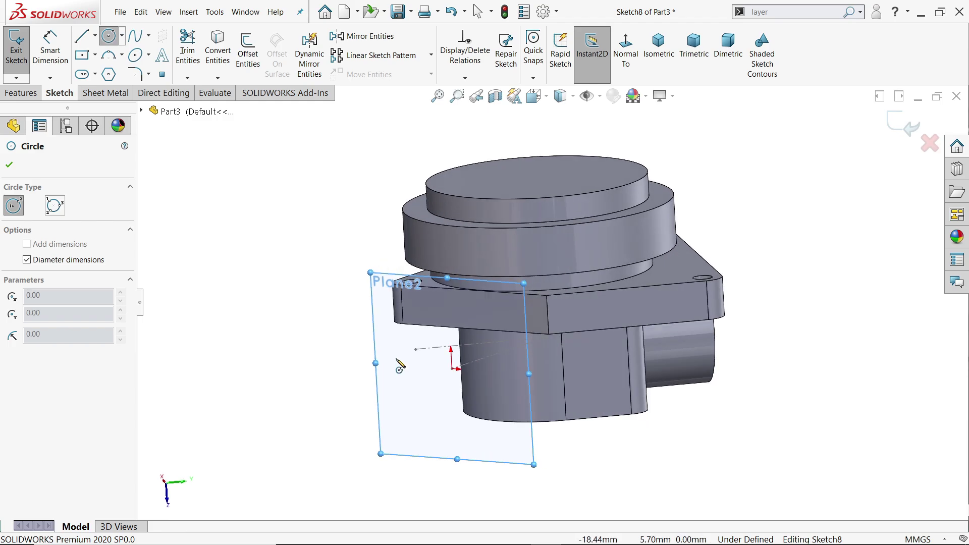
scroll(482, 391, down, 3)
mouse_move(481, 391)
middle_down()
mouse_move(514, 273)
mouse_move(484, 328)
middle_up()
scroll(461, 389, down, 3)
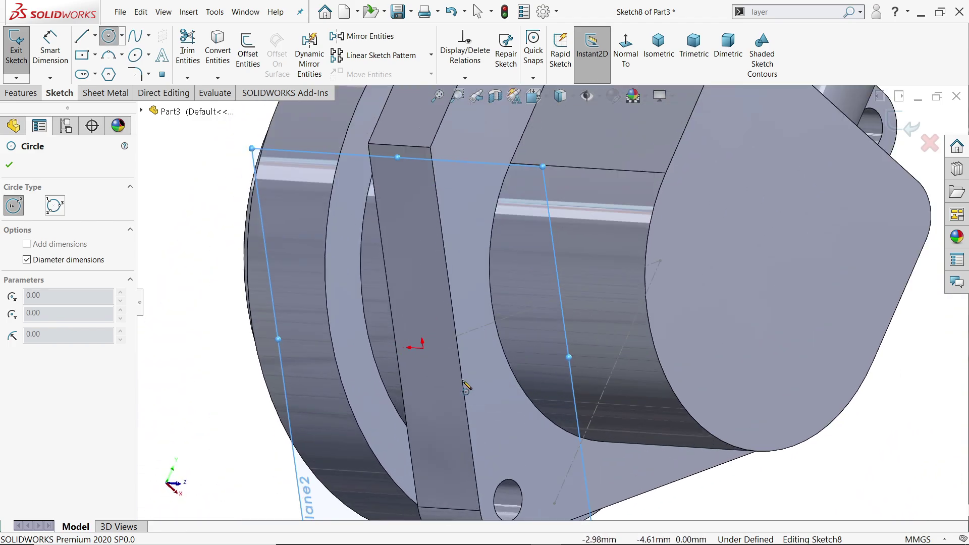
click(422, 348)
text(24)
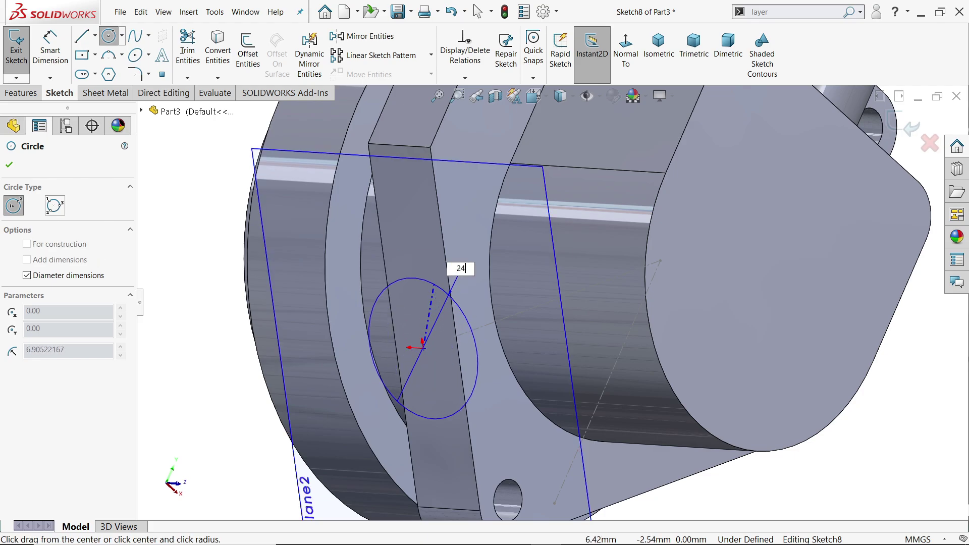
key(Return)
right_click(868, 265)
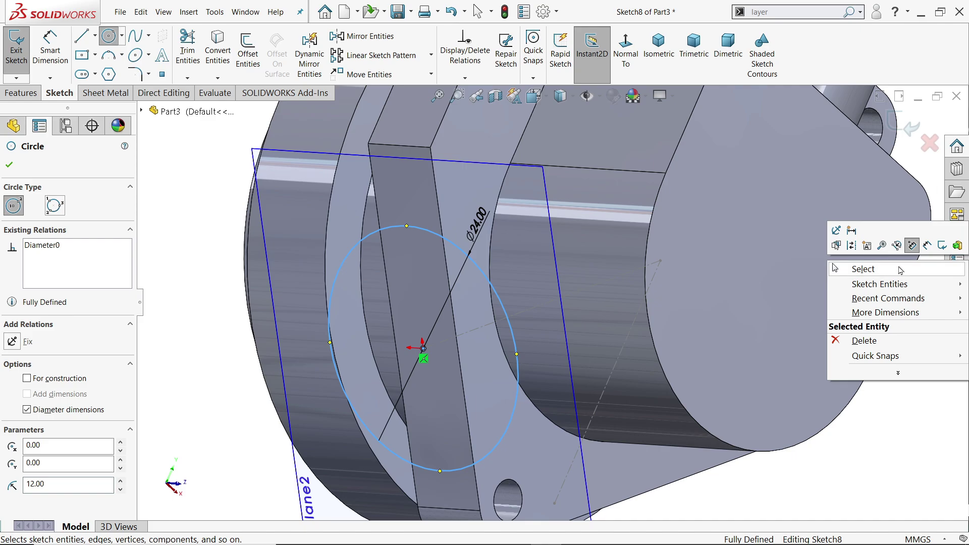
click(901, 270)
scroll(667, 331, up, 5)
middle_drag(668, 331, 700, 366)
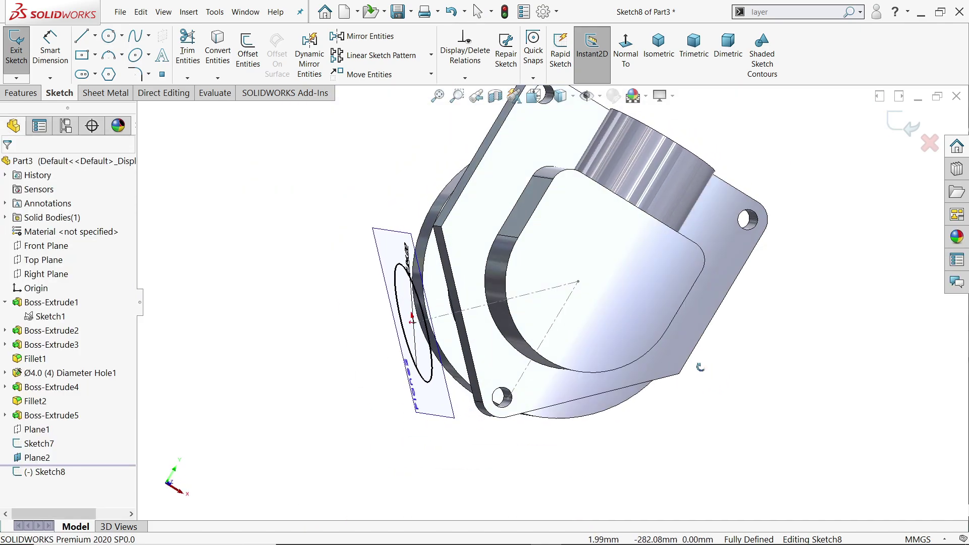
scroll(620, 302, down, 3)
- Extrude the Ø24 circle Up To Body, merging it into the vertical cylinder
click(21, 93)
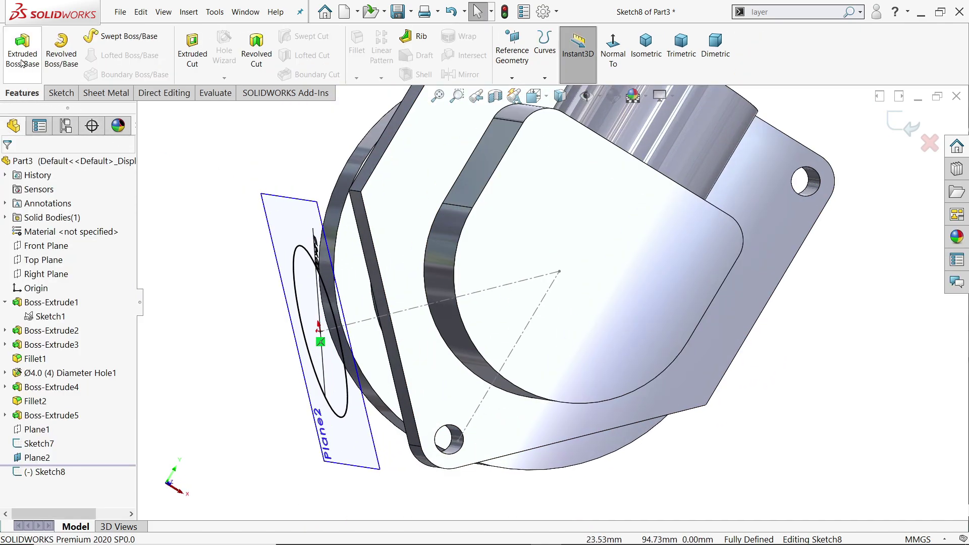
click(22, 62)
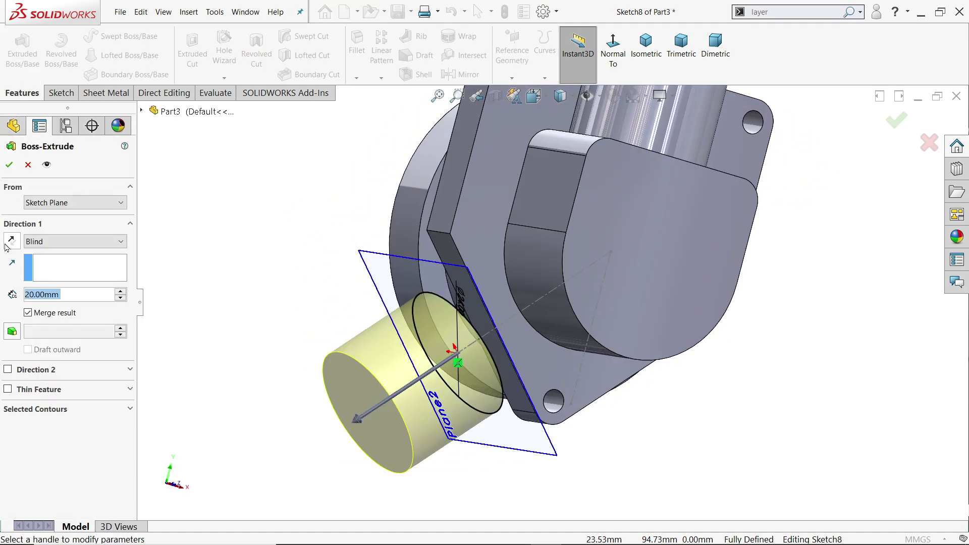
click(35, 244)
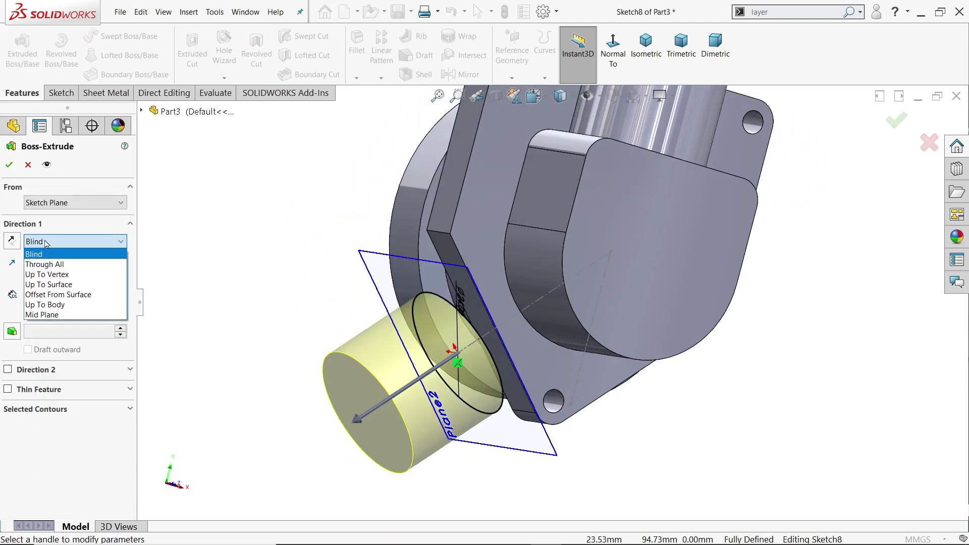
click(62, 305)
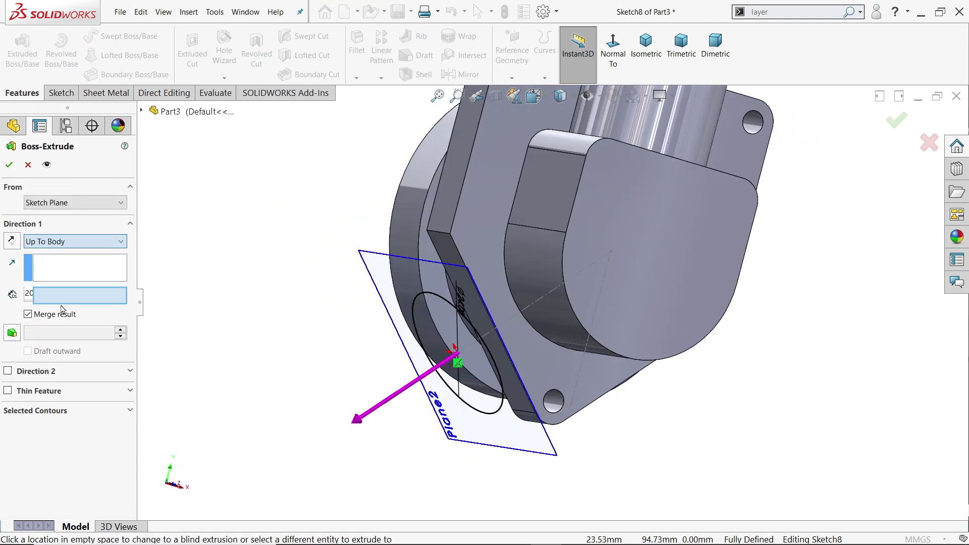
click(605, 276)
middle_drag(606, 276, 686, 348)
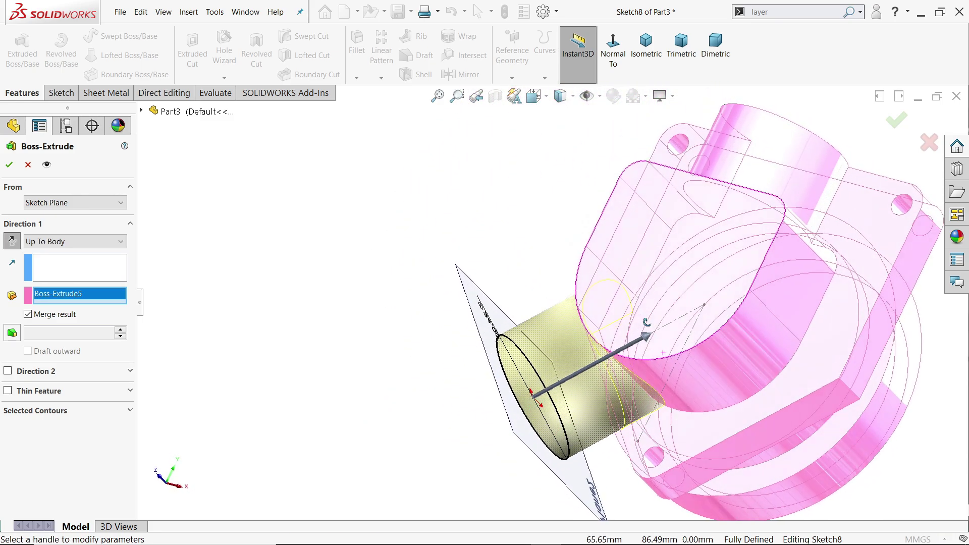
scroll(686, 349, down, 1)
scroll(688, 374, down, 1)
scroll(566, 303, down, 1)
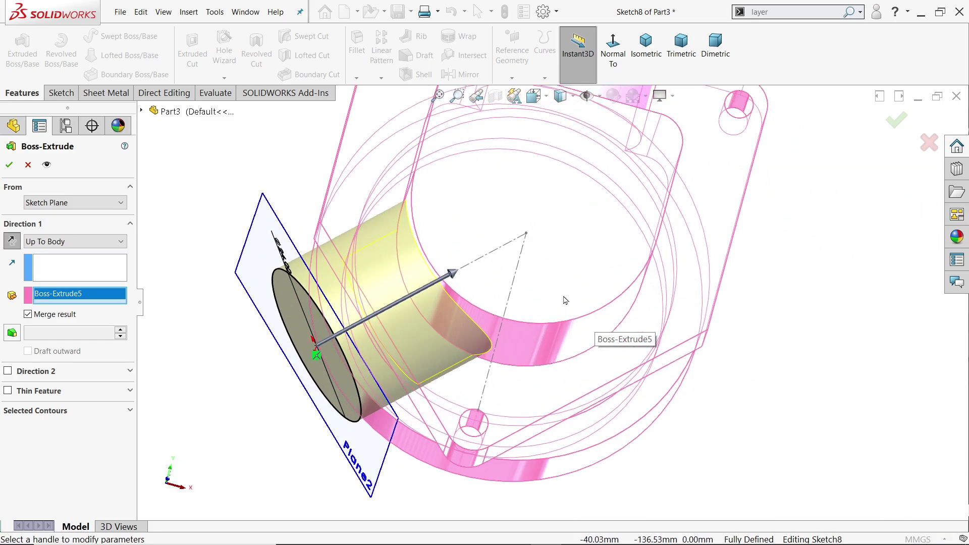
scroll(525, 314, down, 1)
mouse_move(525, 313)
middle_down()
mouse_move(501, 177)
mouse_move(530, 288)
mouse_move(620, 318)
mouse_move(389, 264)
middle_up()
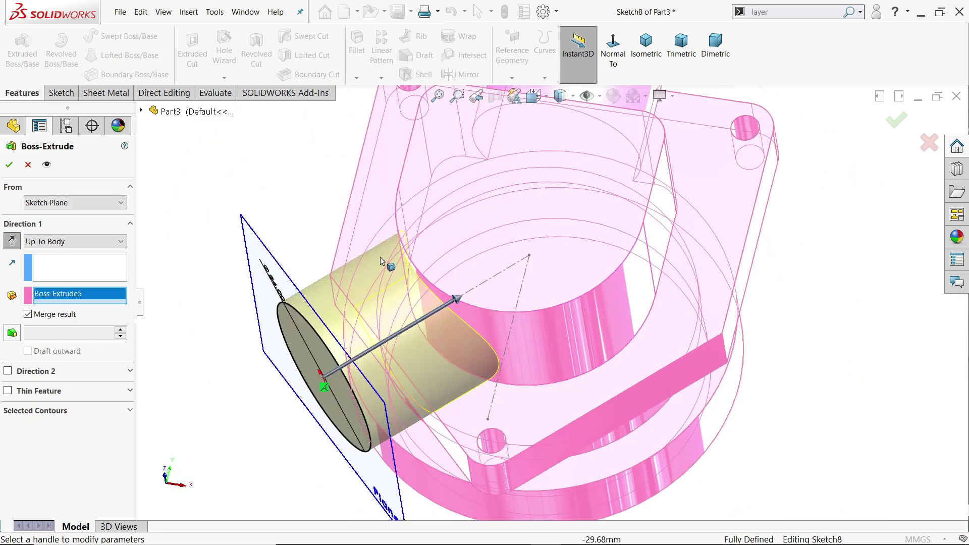
click(9, 164)
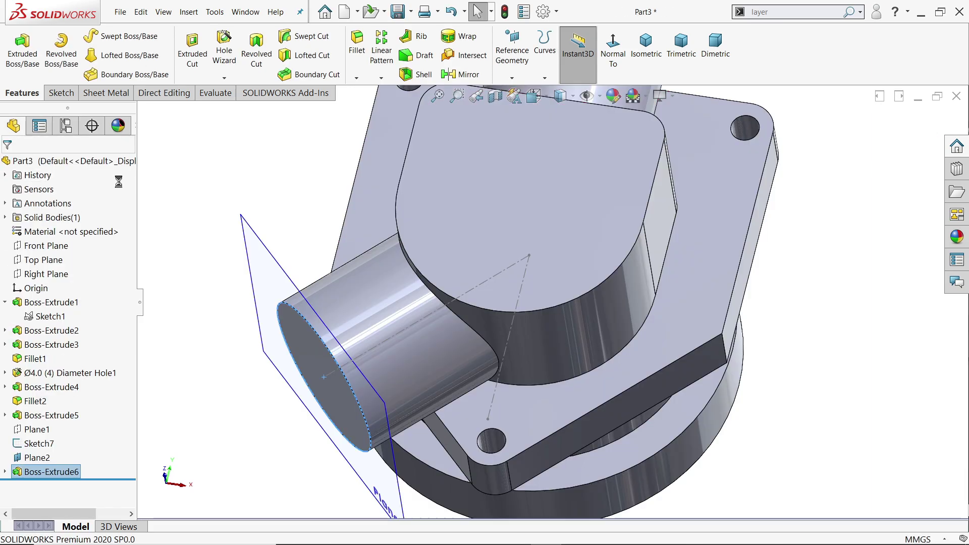
- Clear the selection and select Plane2 on the model
click(309, 188)
scroll(519, 255, down, 2)
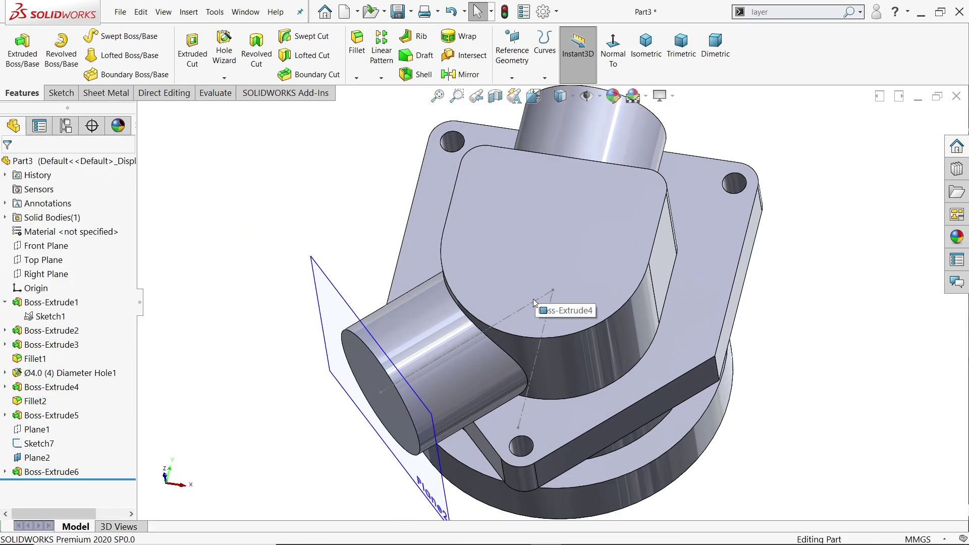
click(535, 305)
click(530, 290)
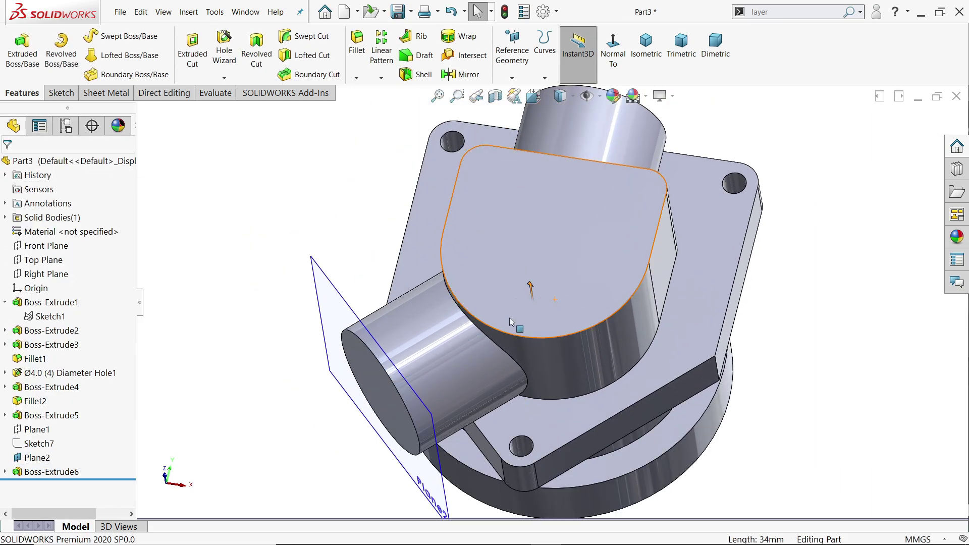
click(311, 301)
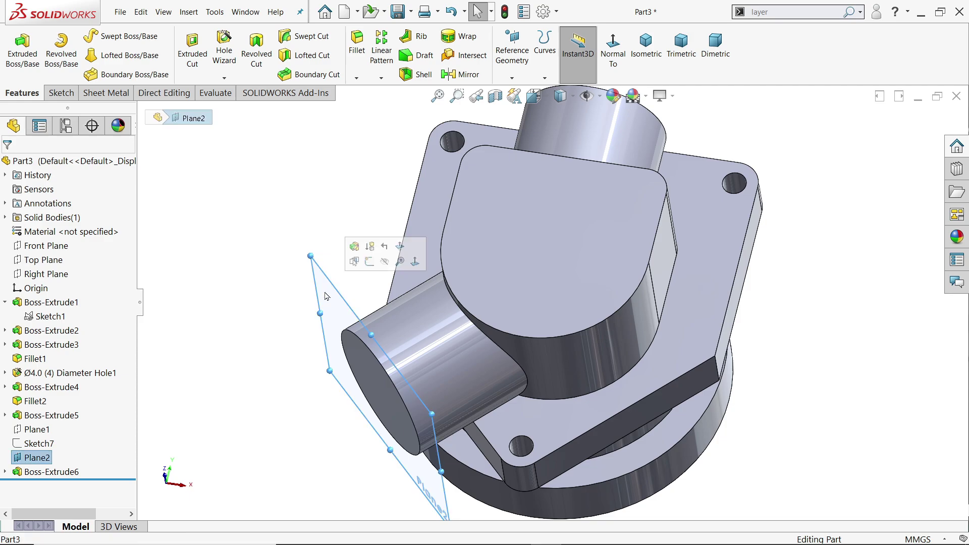
- Hide Plane2 and orbit to view the model's other side
click(384, 261)
scroll(526, 276, up, 2)
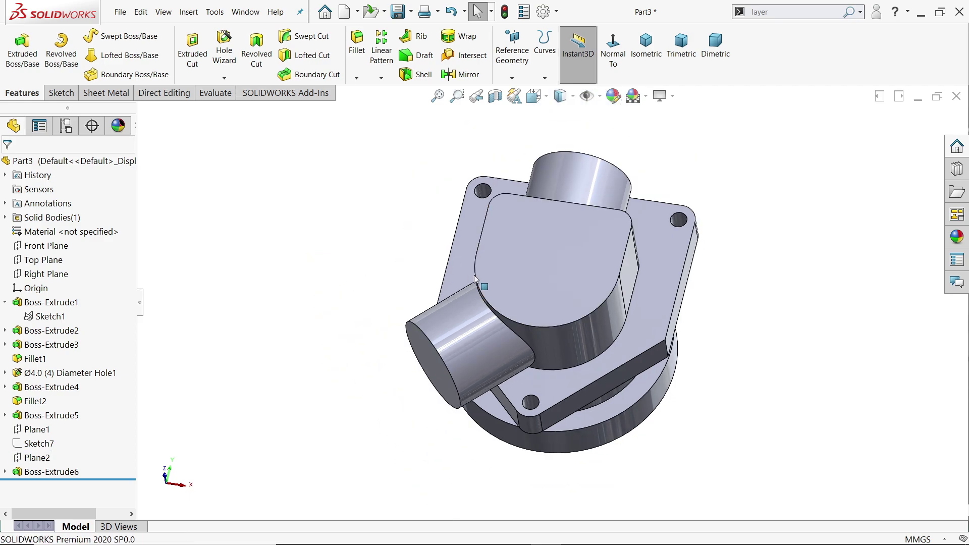
scroll(525, 276, up, 1)
middle_drag(526, 277, 460, 287)
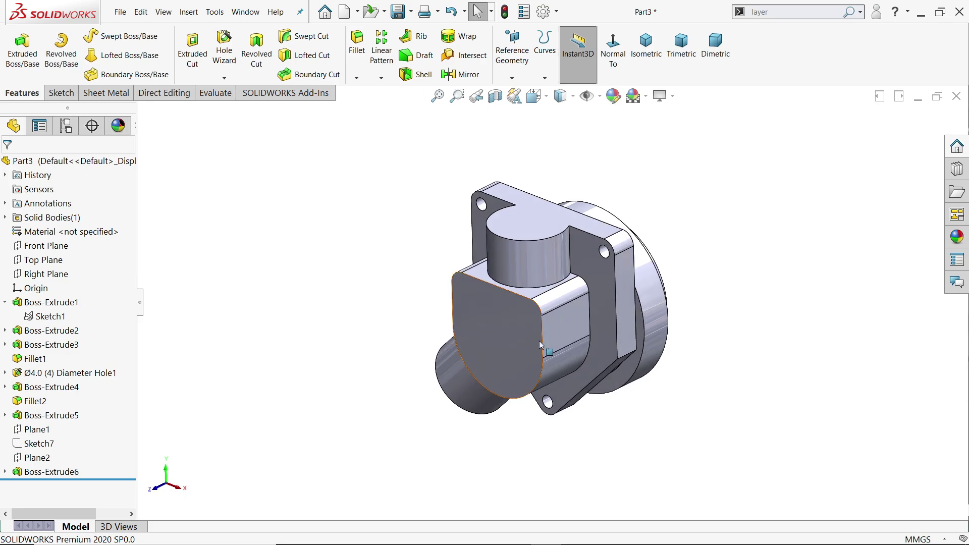
scroll(461, 288, down, 3)
- Mirror Boss-Extrude6 across the Right Plane to form the second angled boss
click(460, 74)
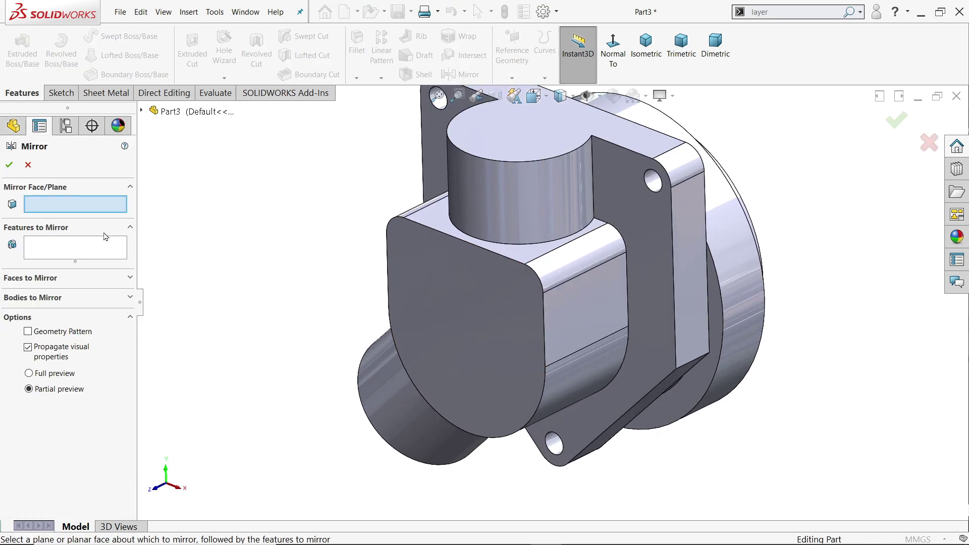
click(142, 111)
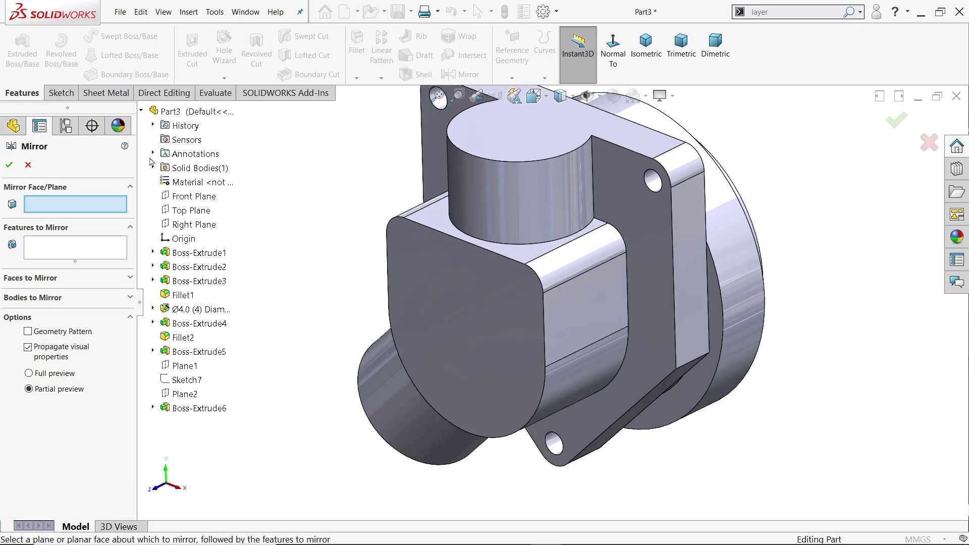
click(195, 230)
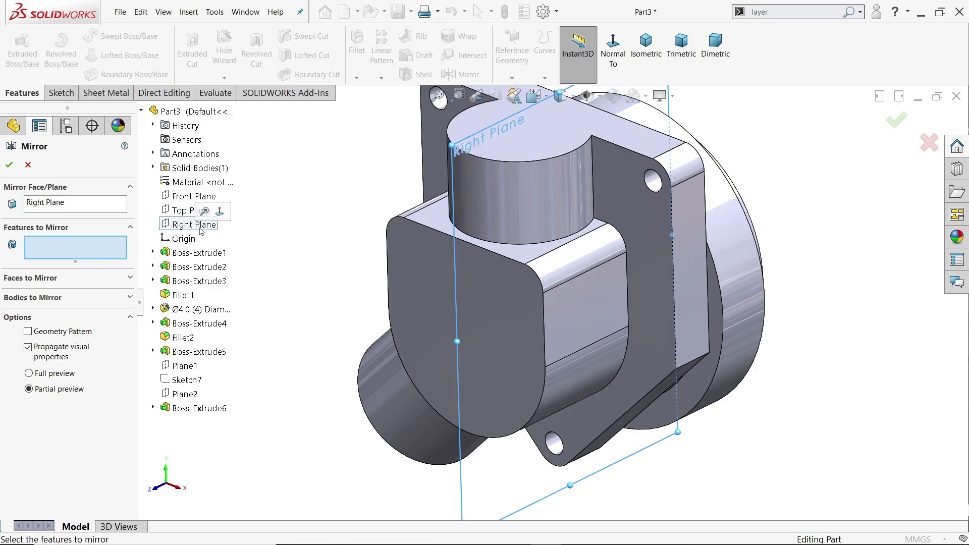
mouse_move(262, 242)
middle_down()
mouse_move(324, 281)
mouse_move(310, 283)
middle_up()
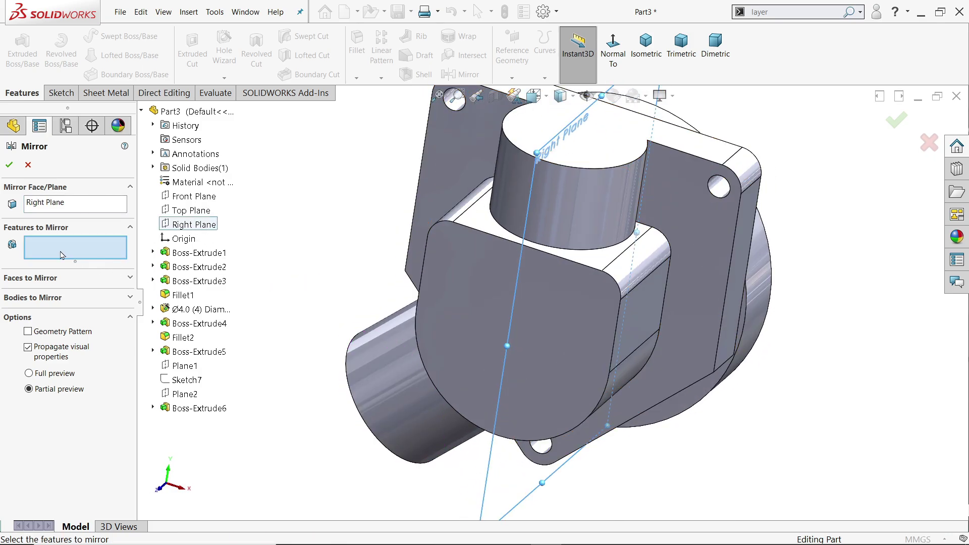
click(188, 410)
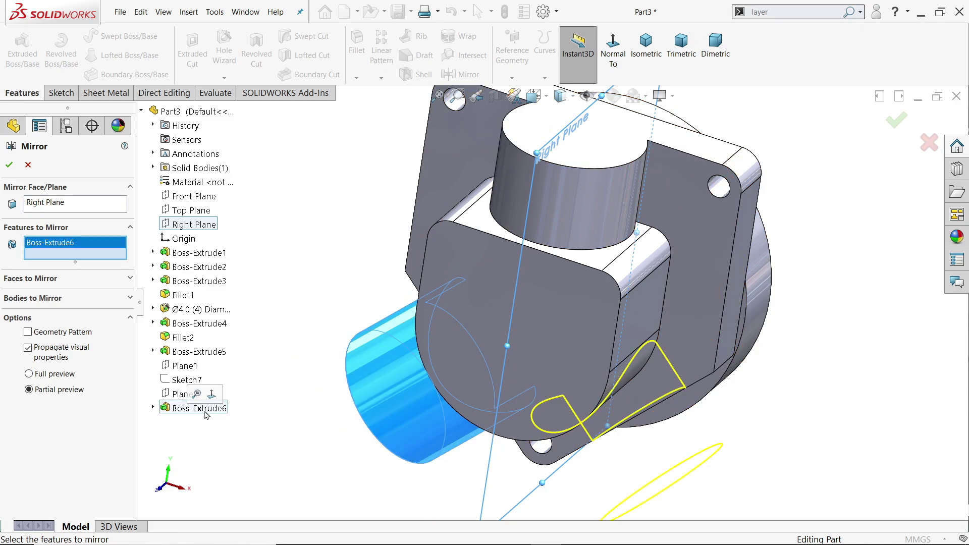
click(7, 166)
mouse_move(295, 315)
middle_down()
mouse_move(318, 151)
mouse_move(318, 191)
mouse_move(196, 195)
mouse_move(211, 190)
mouse_move(313, 275)
mouse_move(358, 281)
middle_up()
click(674, 64)
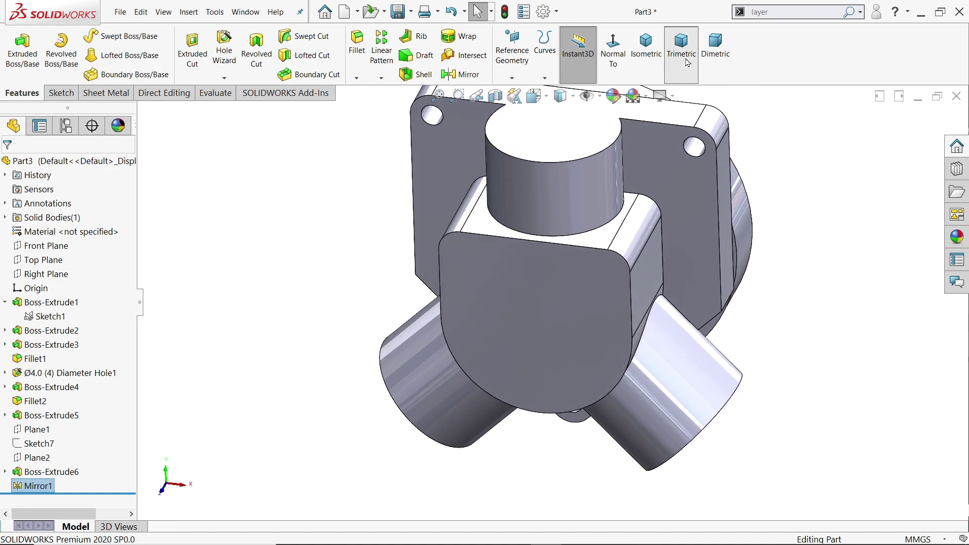
- Zoom and pan the 143.1.PNG drawing to inspect section H-H's Ø12 thru, Ø15 × 6 counterbore callout
key(alt+Tab)
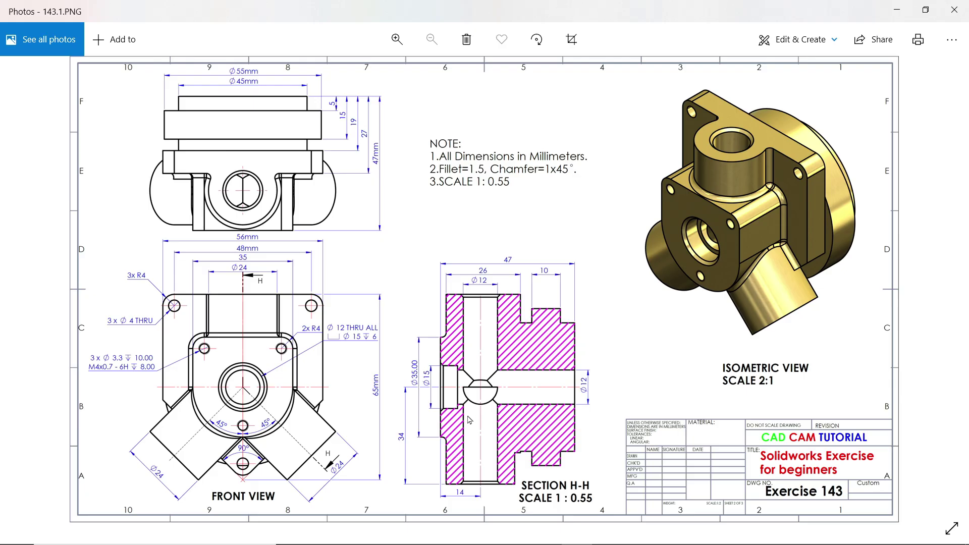
scroll(469, 421, up, 1)
scroll(469, 421, up, 1)
scroll(458, 325, up, 1)
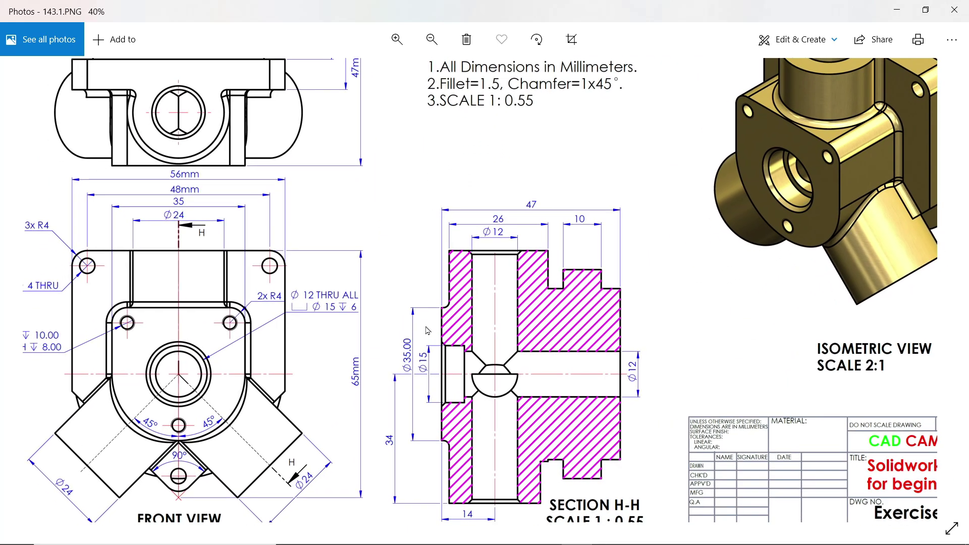
scroll(458, 325, up, 1)
scroll(315, 321, up, 1)
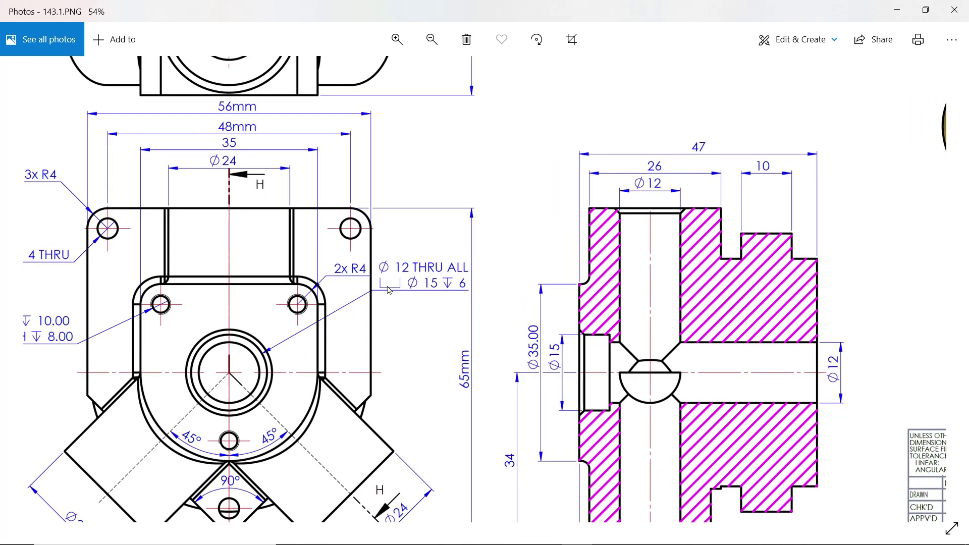
scroll(398, 283, up, 1)
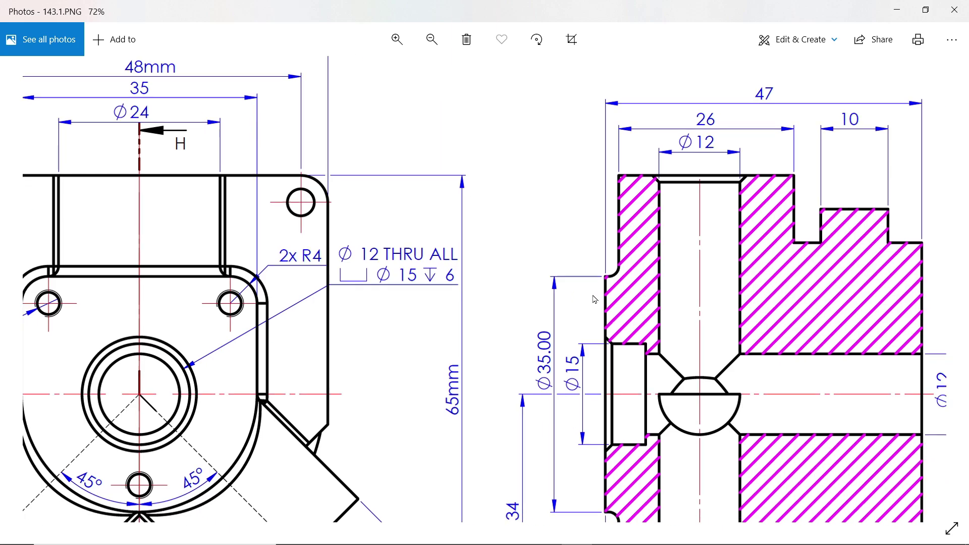
drag(484, 272, 475, 188)
scroll(513, 312, down, 1)
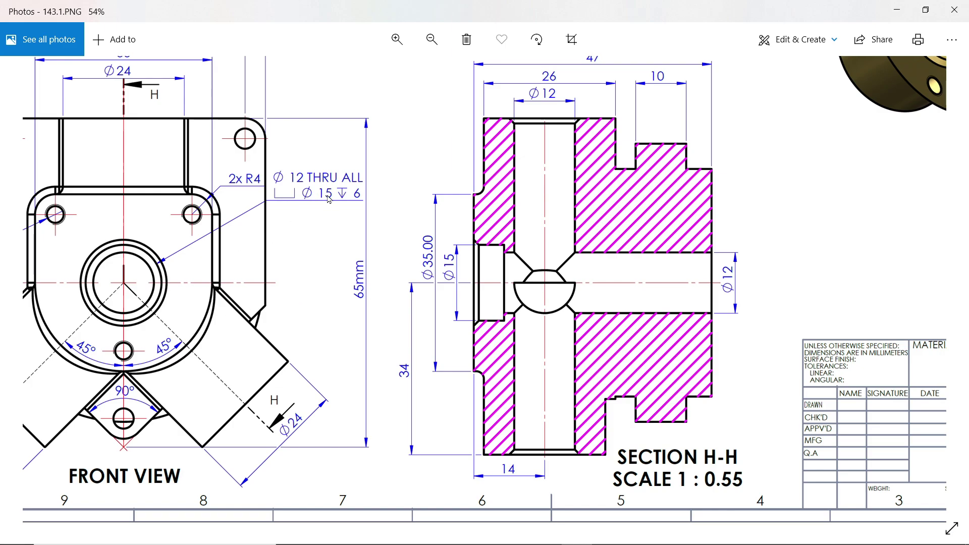
scroll(328, 199, up, 2)
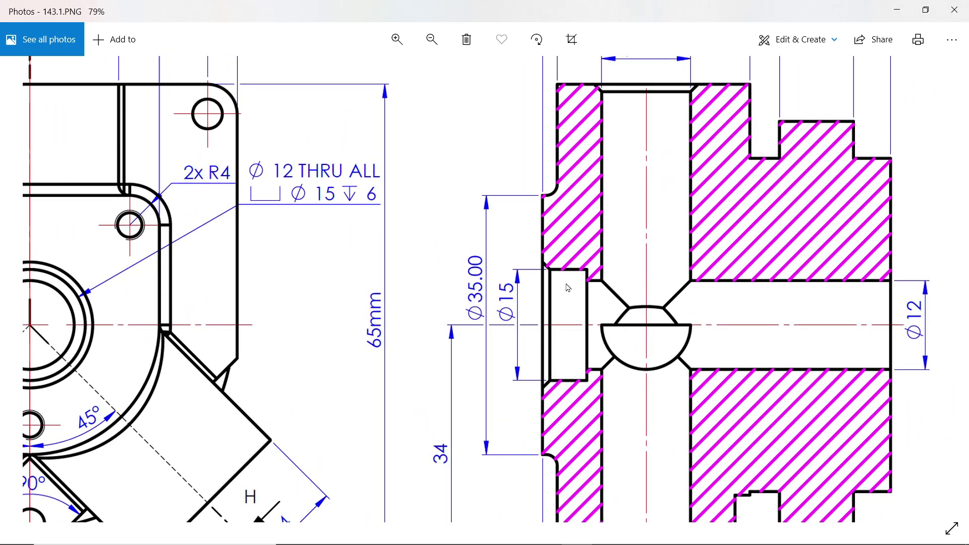
scroll(581, 288, down, 2)
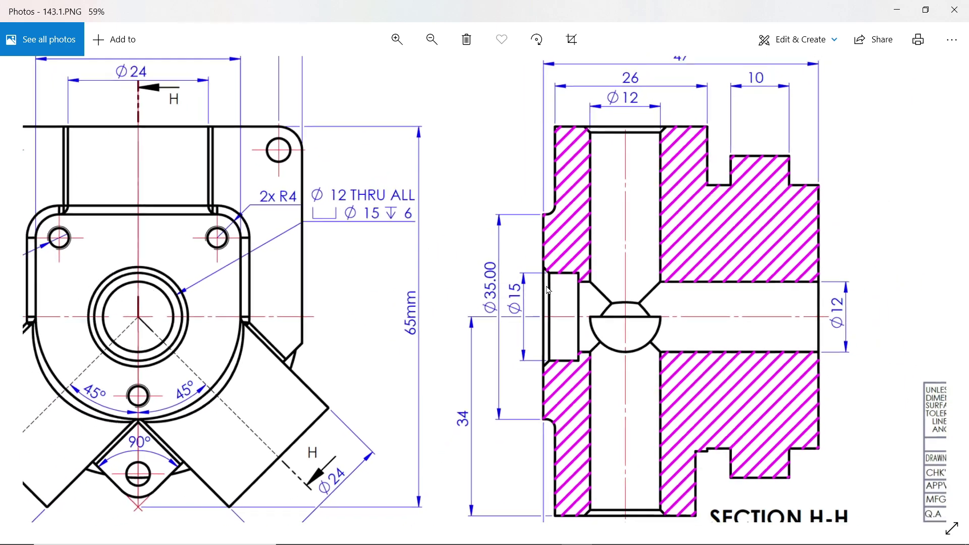
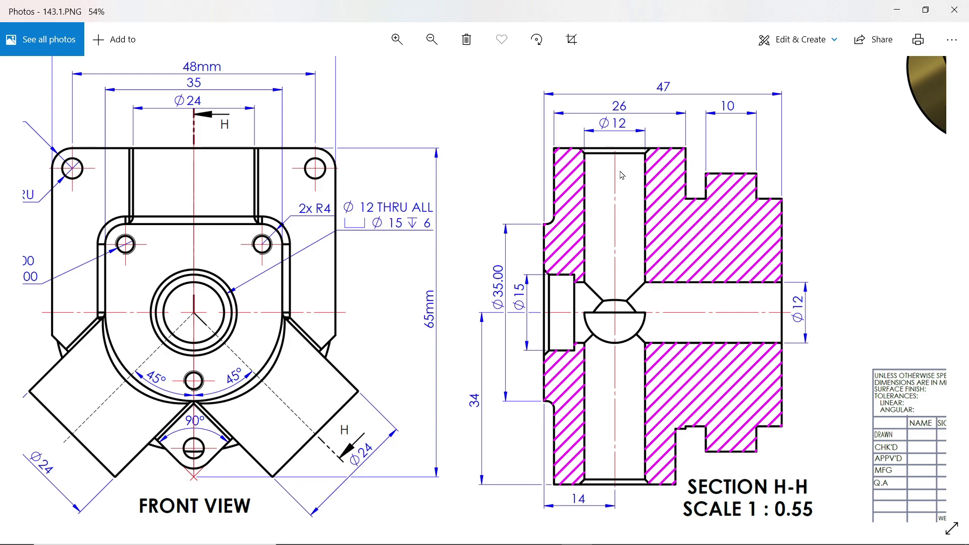
- Pan the Photos drawing to check the front view and section H-H, then return to the SOLIDWORKS part
mouse_move(621, 147)
mouse_down()
mouse_move(606, 416)
mouse_move(647, 337)
mouse_move(647, 164)
mouse_up()
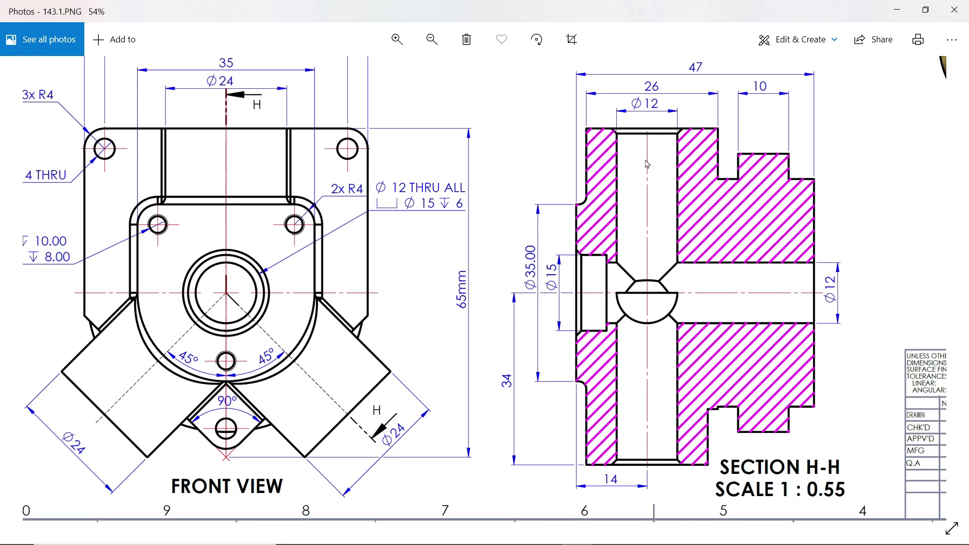
click(899, 9)
mouse_move(558, 326)
middle_down()
mouse_move(502, 285)
mouse_move(545, 346)
middle_up()
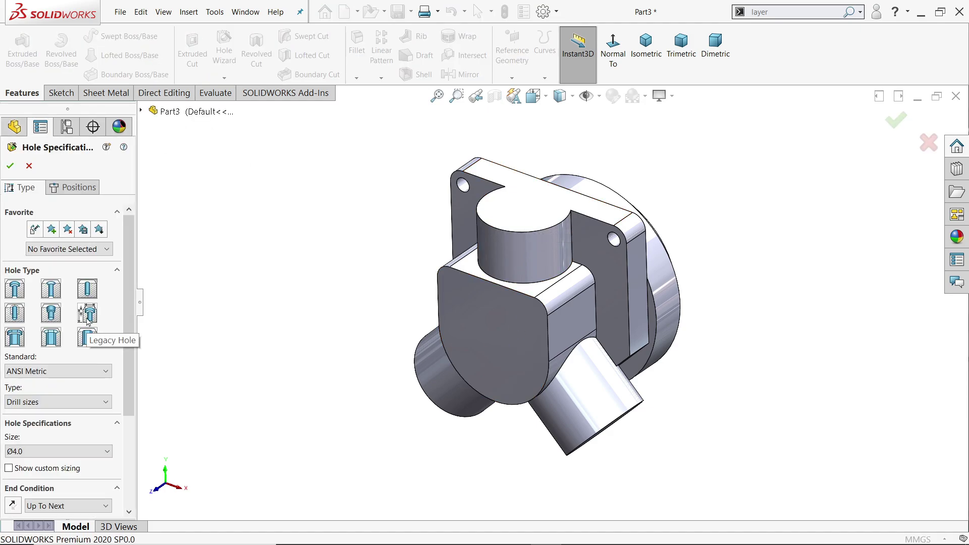
- Specify a legacy counterbored hole: Ø12 through all with a 6 mm deep counterbore
click(87, 318)
click(56, 313)
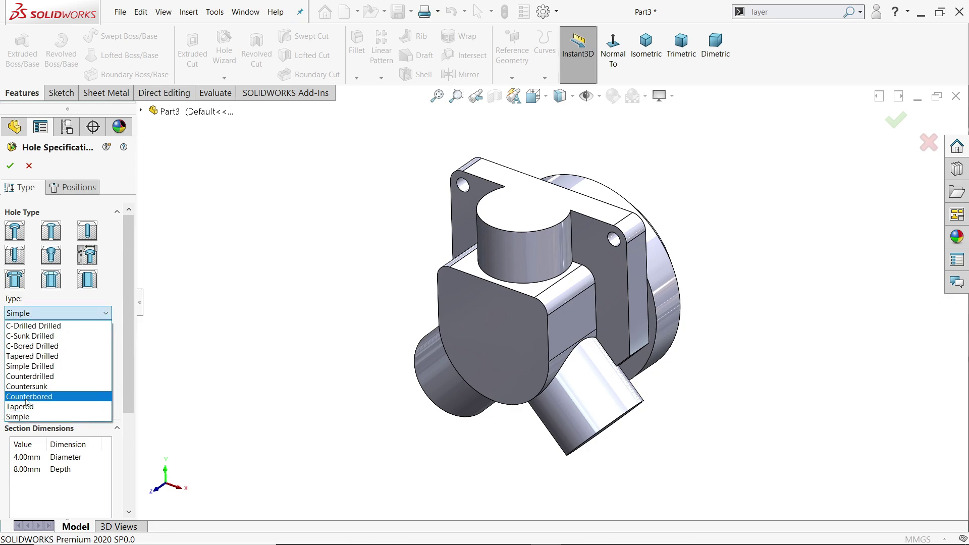
click(28, 397)
scroll(30, 373, down, 5)
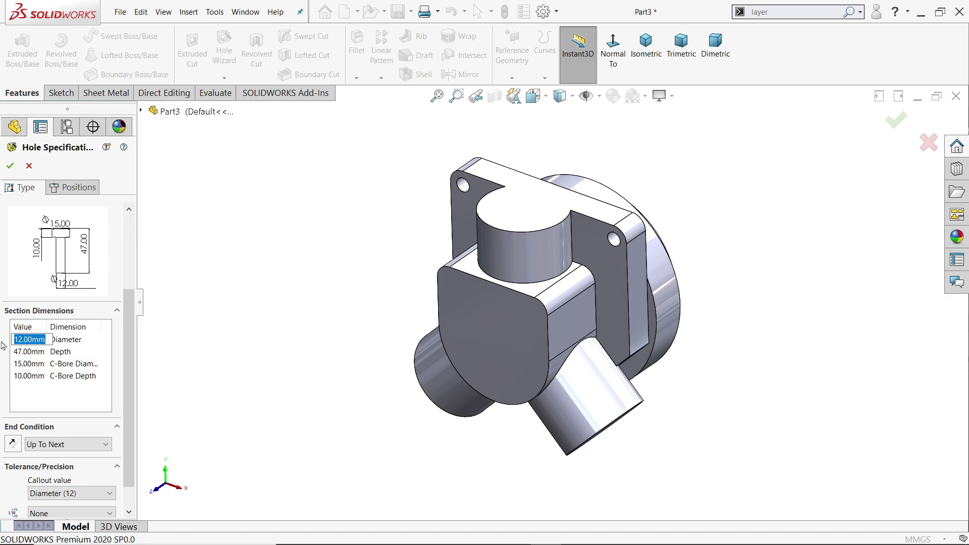
click(21, 355)
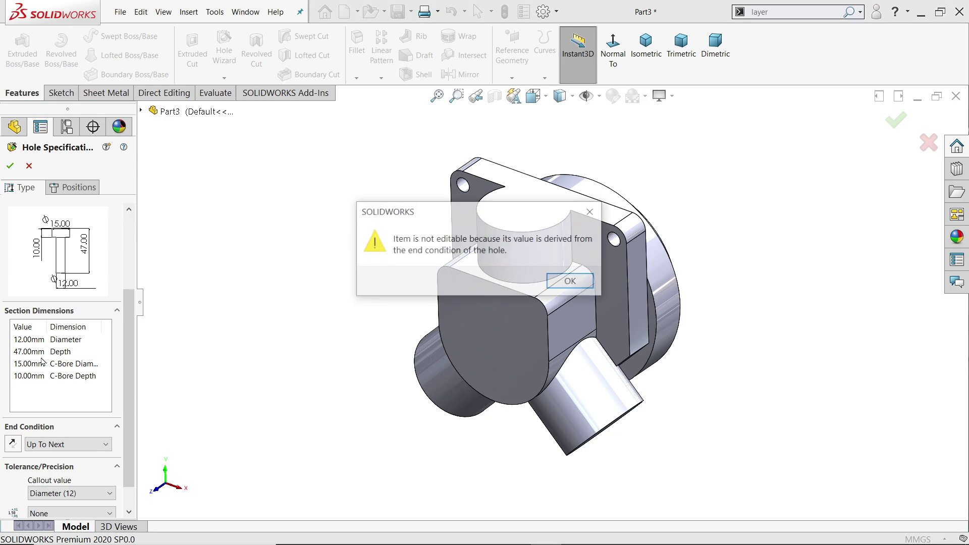
click(591, 288)
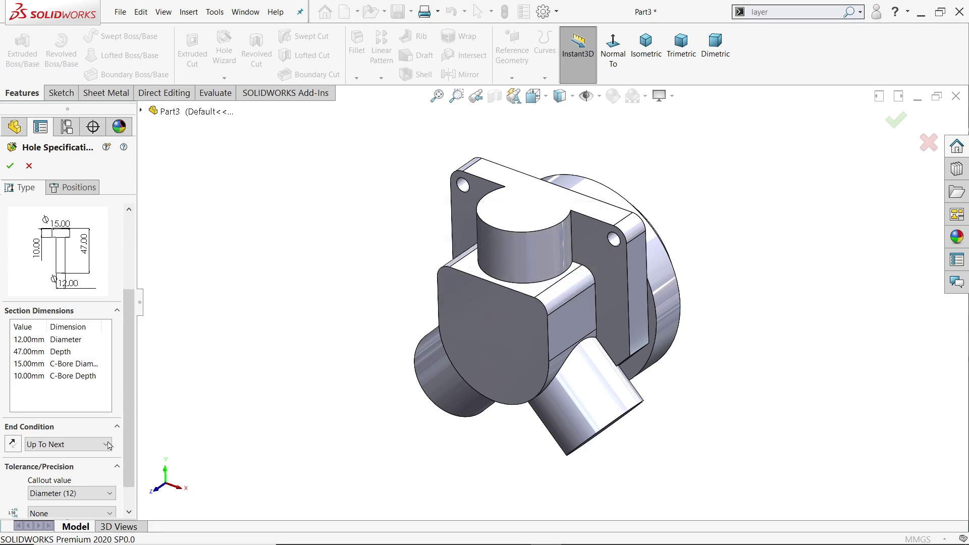
click(44, 446)
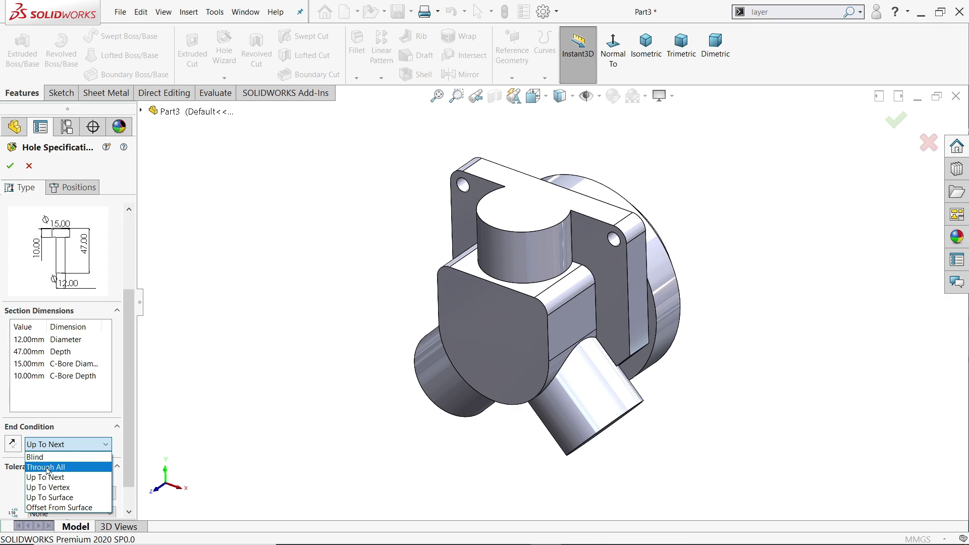
click(48, 468)
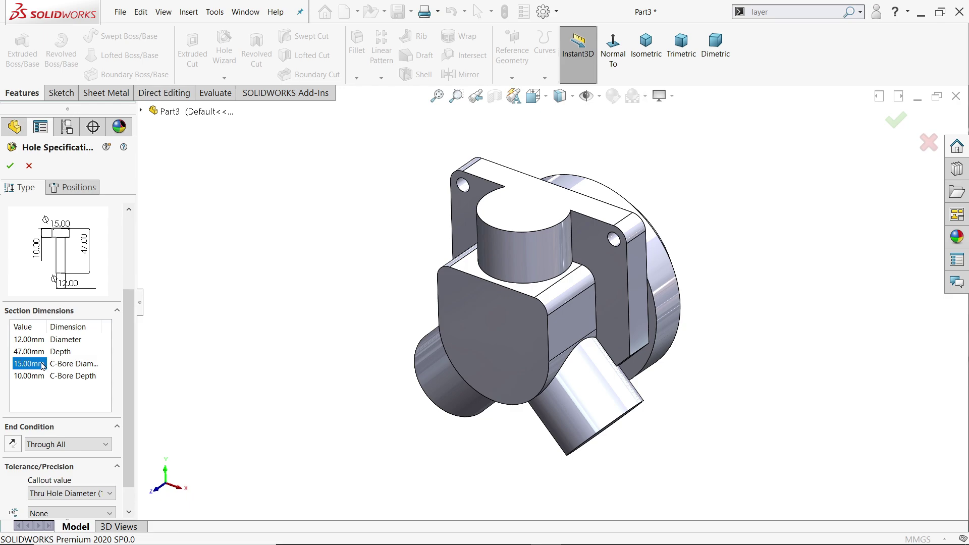
double_click(28, 378)
text(6)
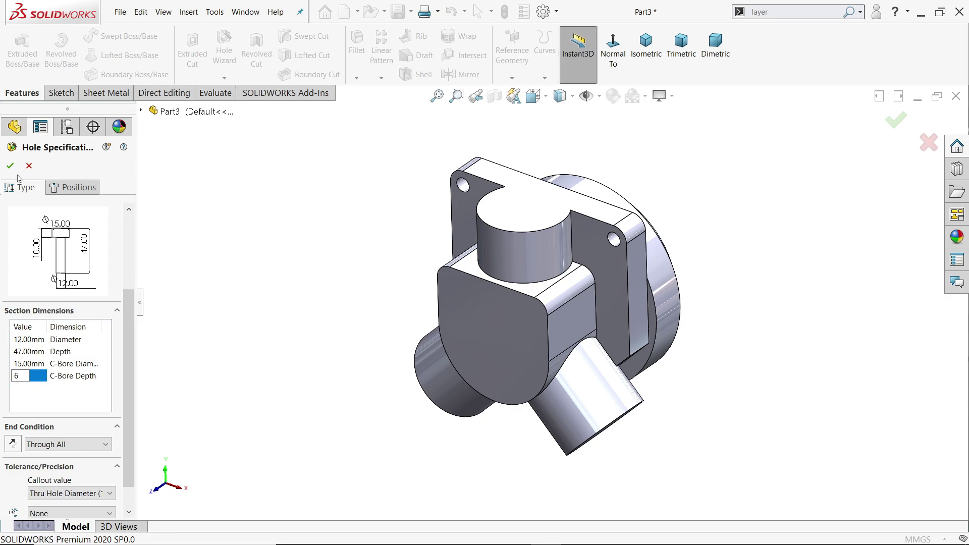
- Place the counterbored hole at the origin on the rounded front face and confirm it
click(70, 189)
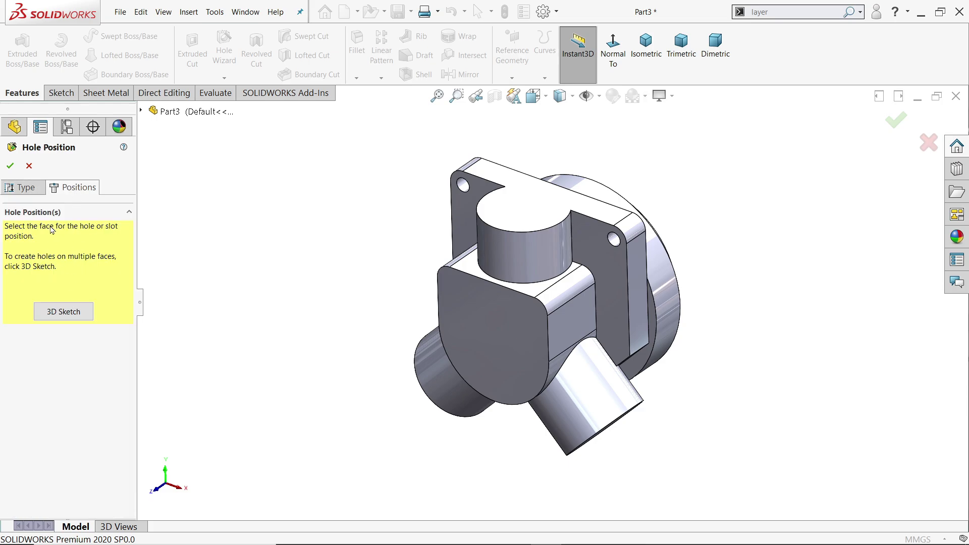
click(20, 187)
drag(129, 360, 128, 477)
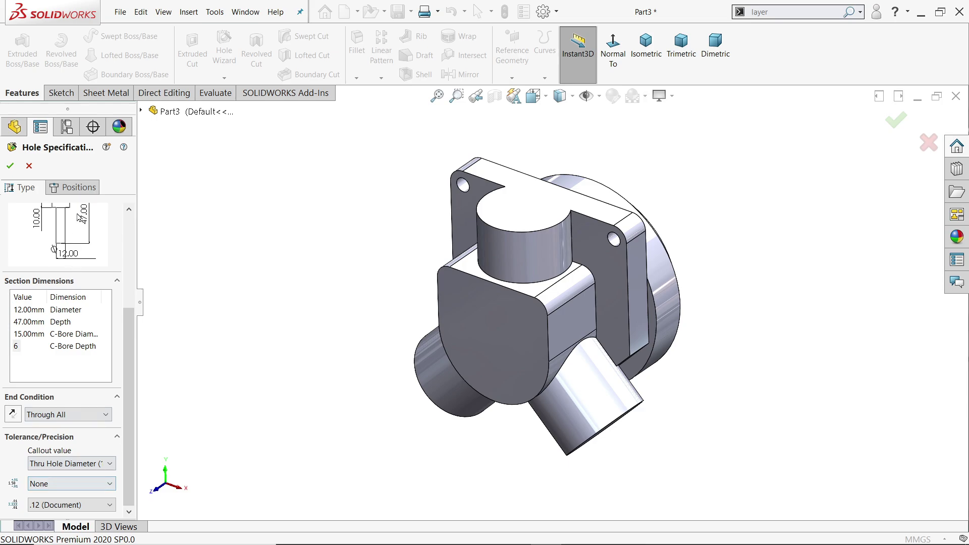
click(83, 188)
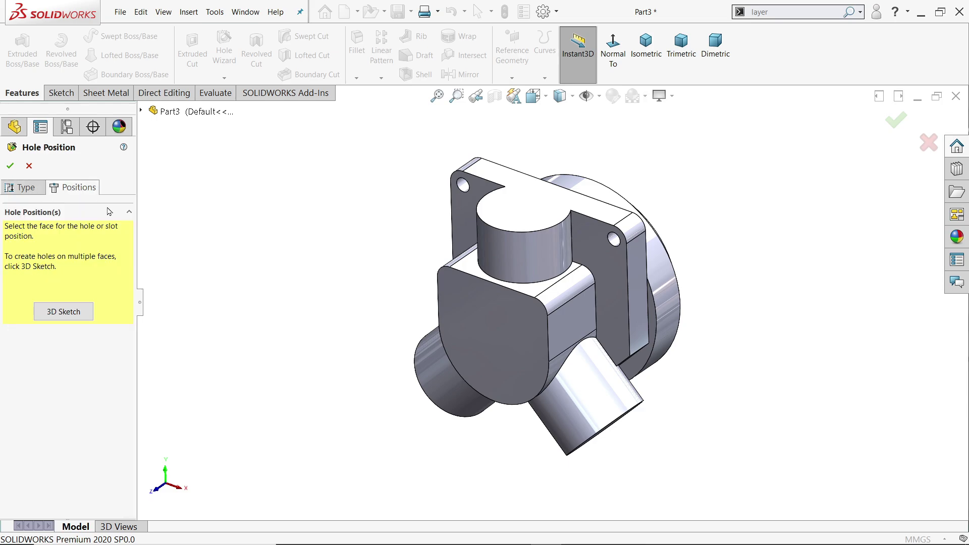
click(492, 331)
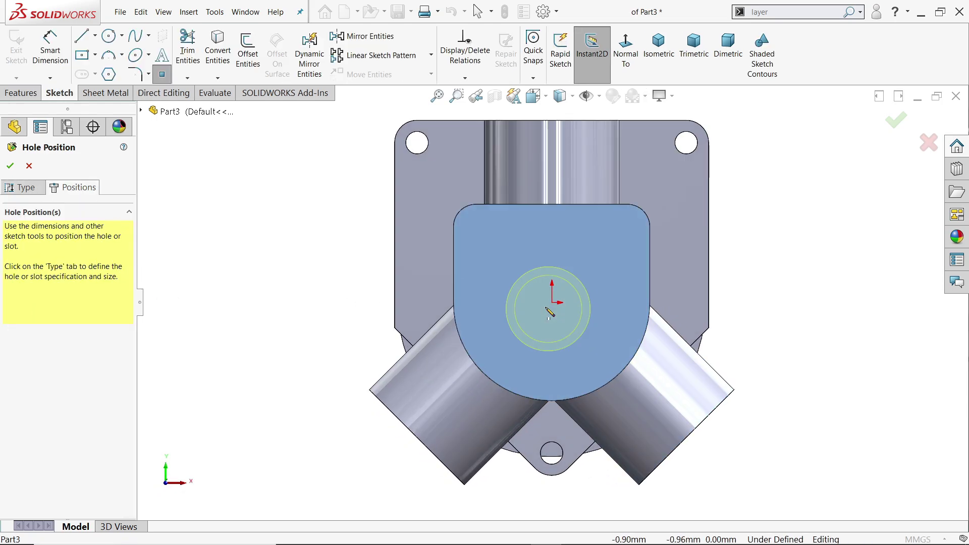
click(552, 302)
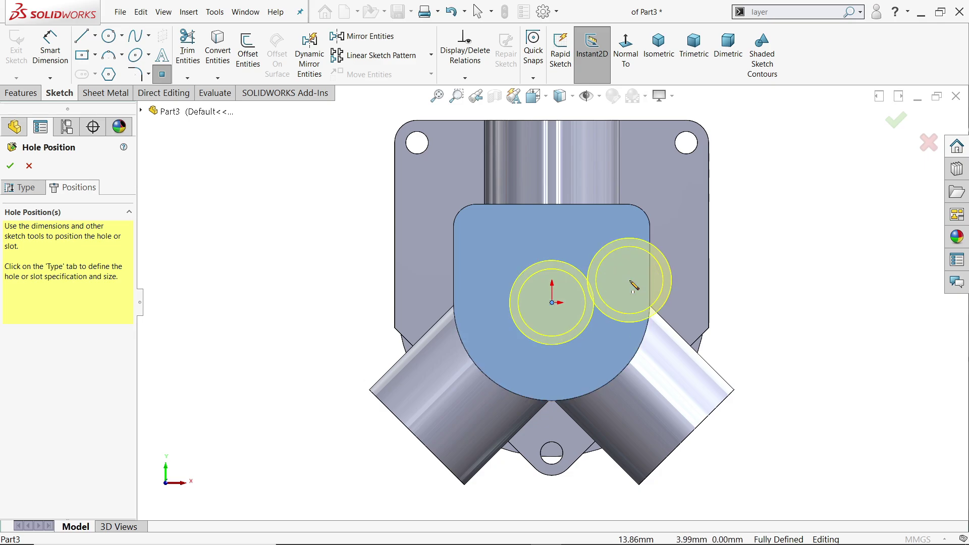
middle_drag(697, 245, 634, 273)
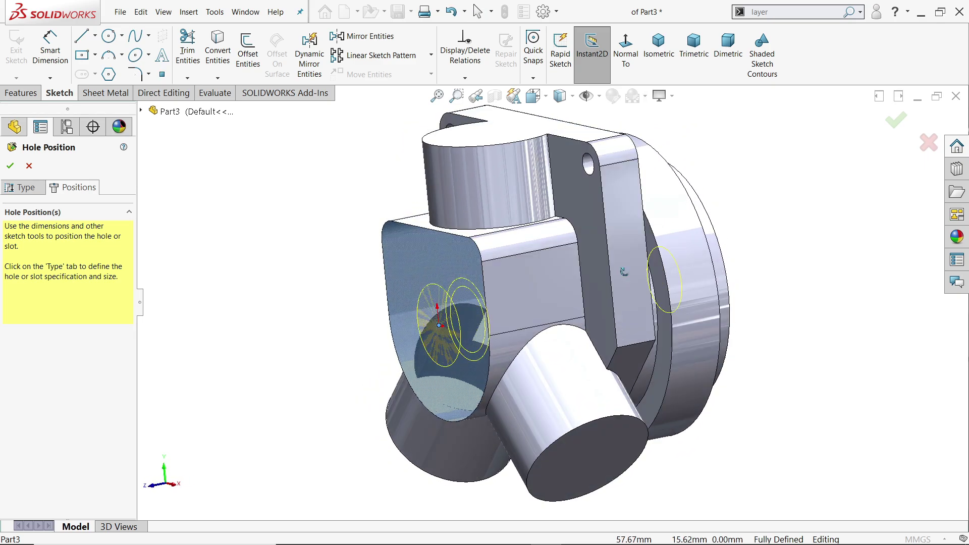
click(10, 165)
middle_drag(339, 278, 433, 213)
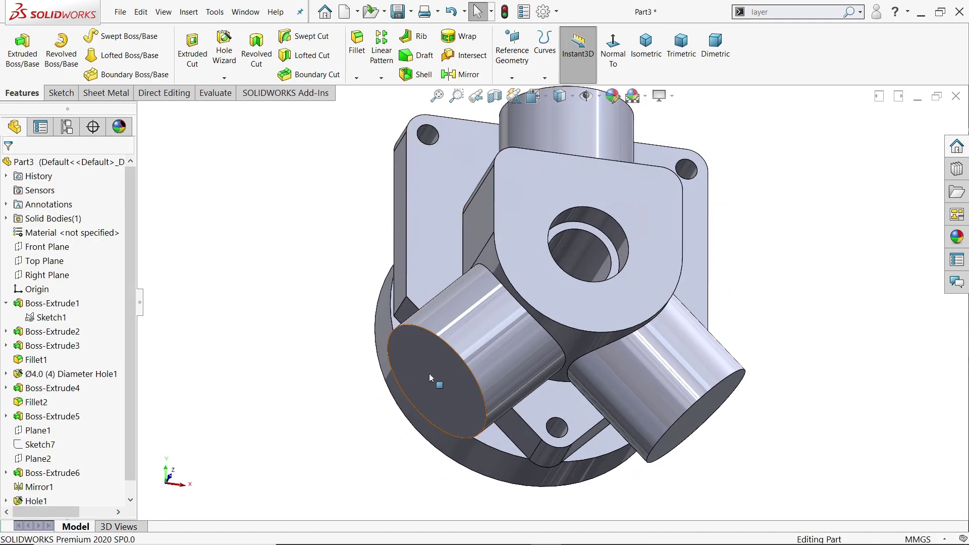
- Sketch a Ø12 circle centred on the angled port's end face
click(429, 374)
click(475, 344)
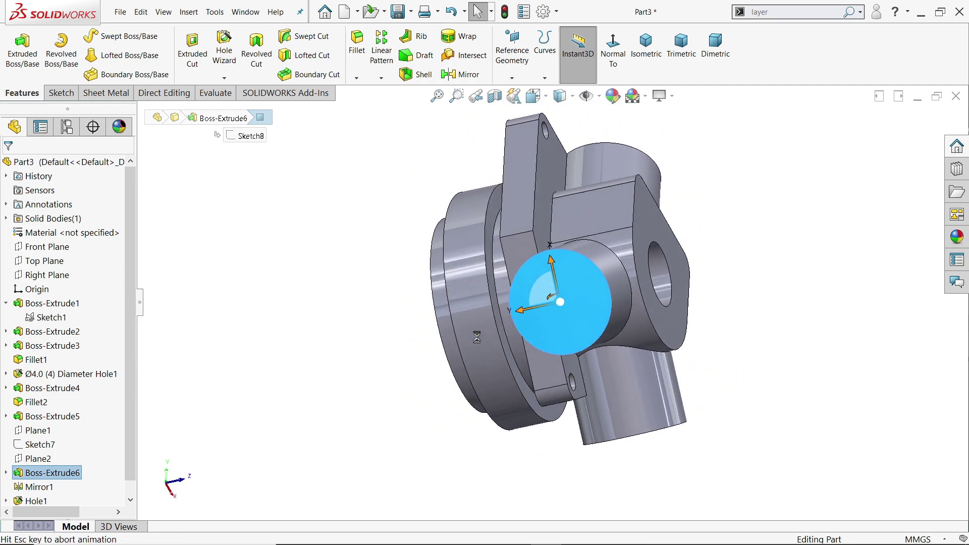
click(108, 35)
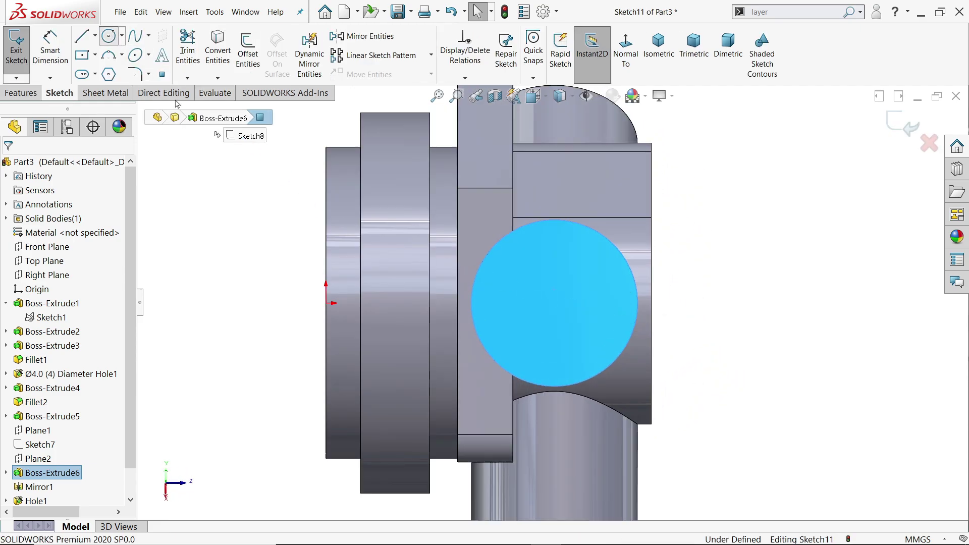
click(555, 303)
text(1)
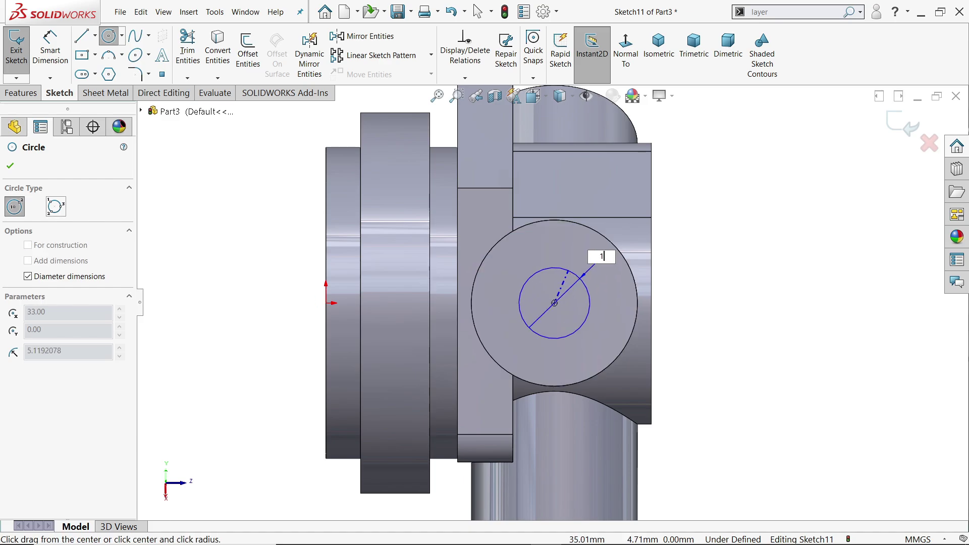
text(2)
key(Return)
right_click(732, 211)
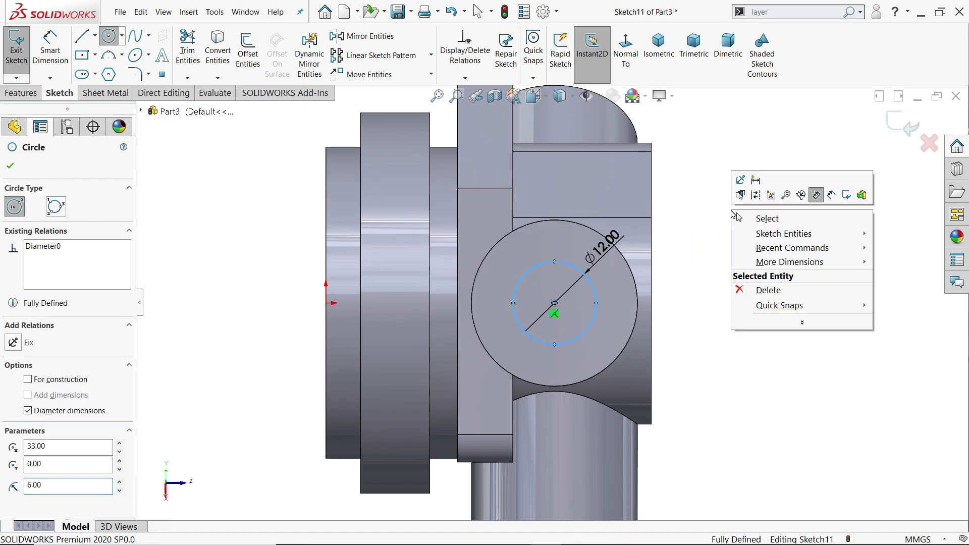
click(767, 218)
middle_drag(740, 227, 21, 112)
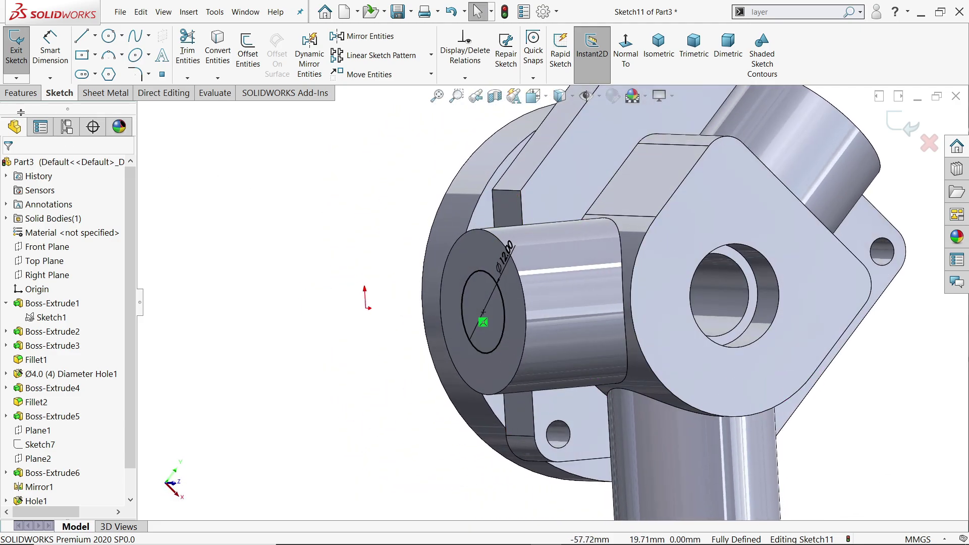
- Extrude-cut the circle Up To Surface, stopping at the central bore's inner face
click(21, 93)
click(192, 51)
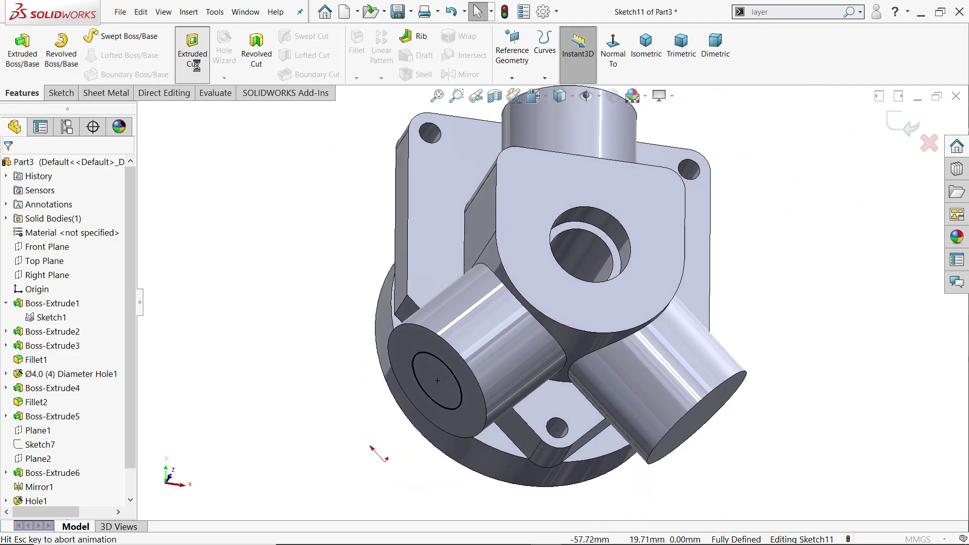
click(65, 242)
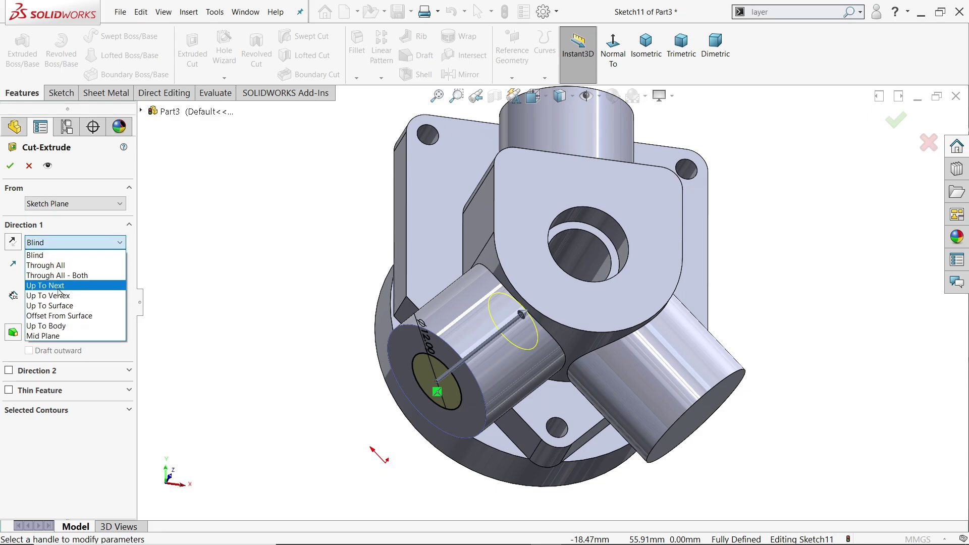
click(60, 305)
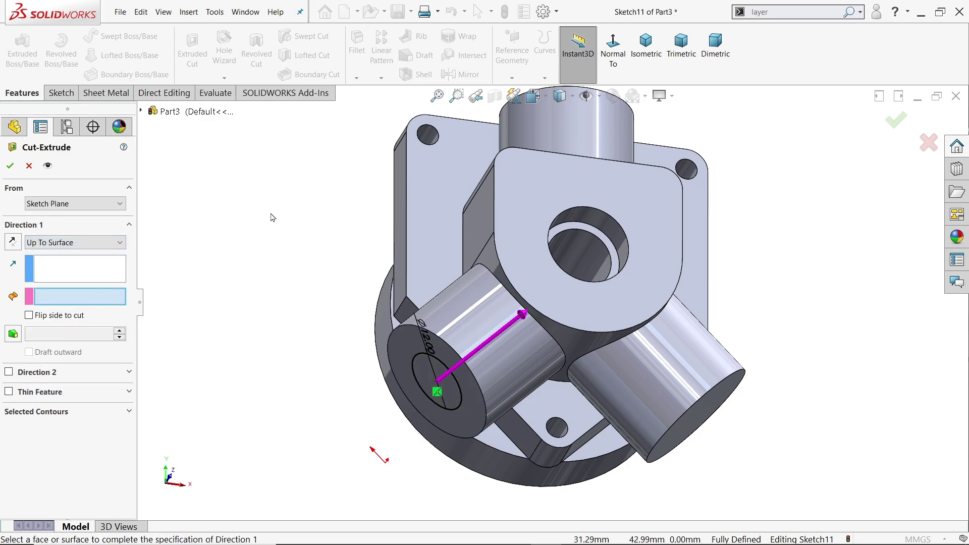
mouse_move(270, 225)
middle_down()
mouse_move(232, 281)
mouse_move(398, 302)
middle_up()
click(497, 310)
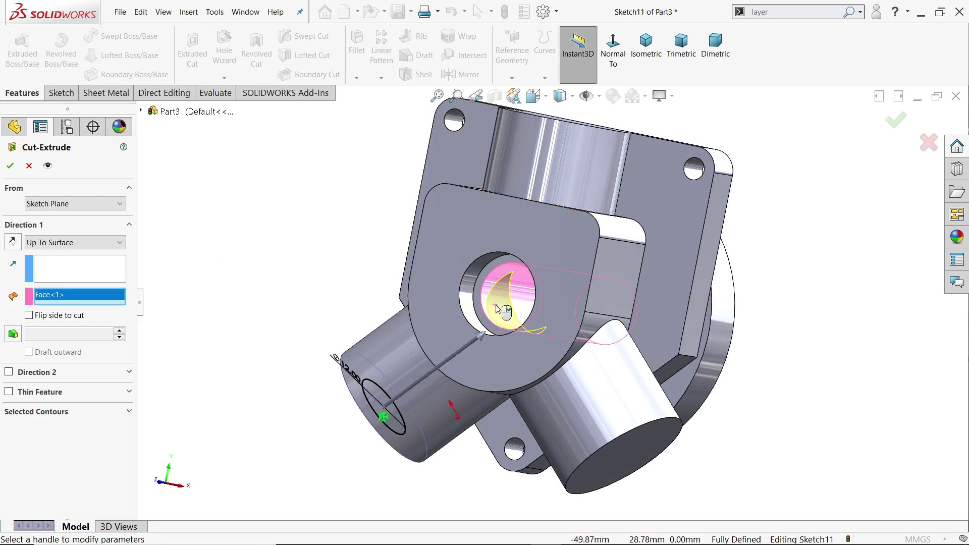
click(11, 168)
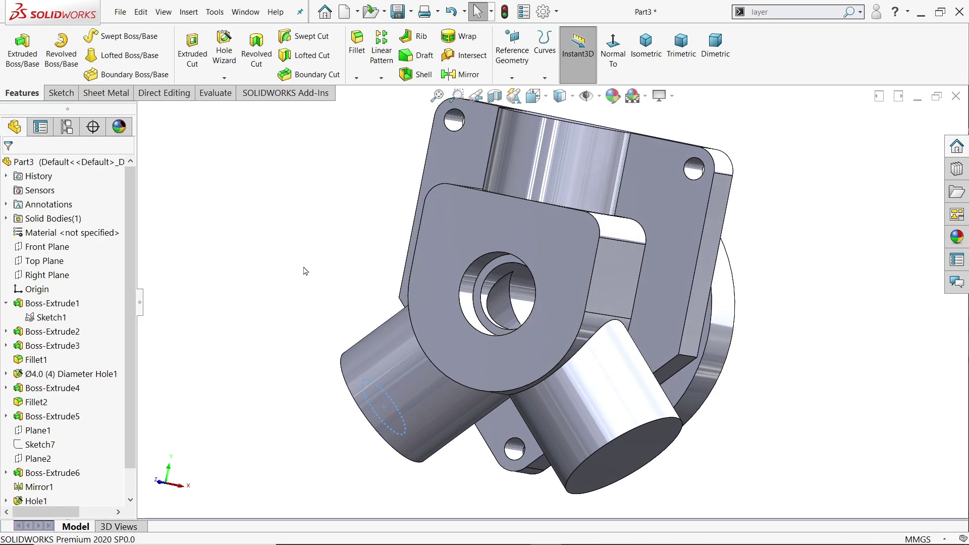
- Orbit to inspect the port cut and central hole, dismissing the unsaved-document notice
middle_drag(302, 271, 318, 283)
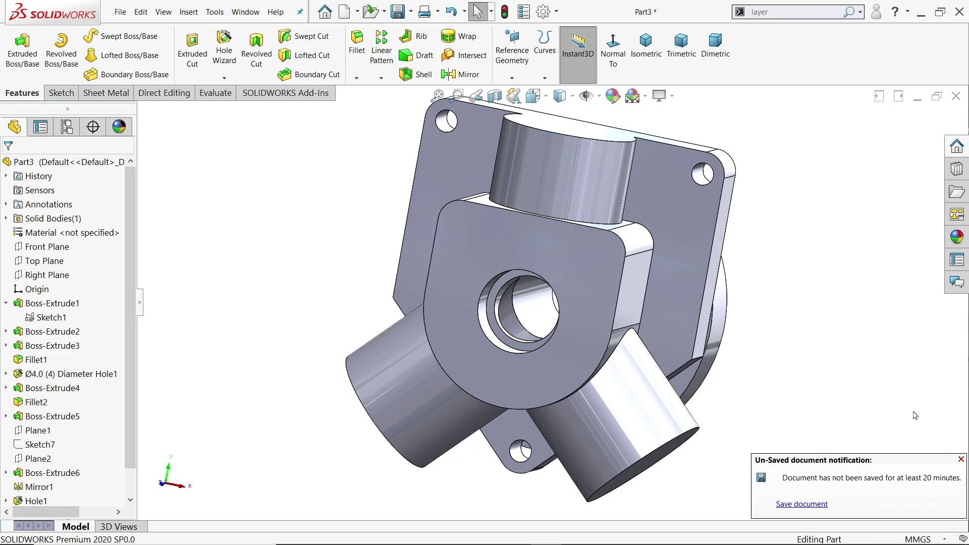
click(961, 459)
scroll(706, 323, up, 3)
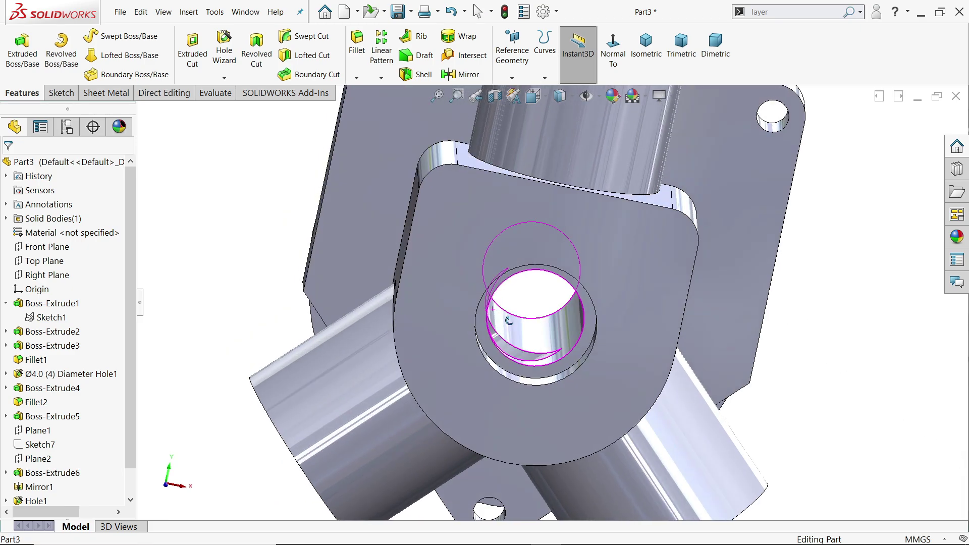
mouse_move(580, 282)
middle_down()
mouse_move(520, 271)
mouse_move(497, 313)
mouse_move(439, 268)
middle_up()
scroll(439, 268, down, 3)
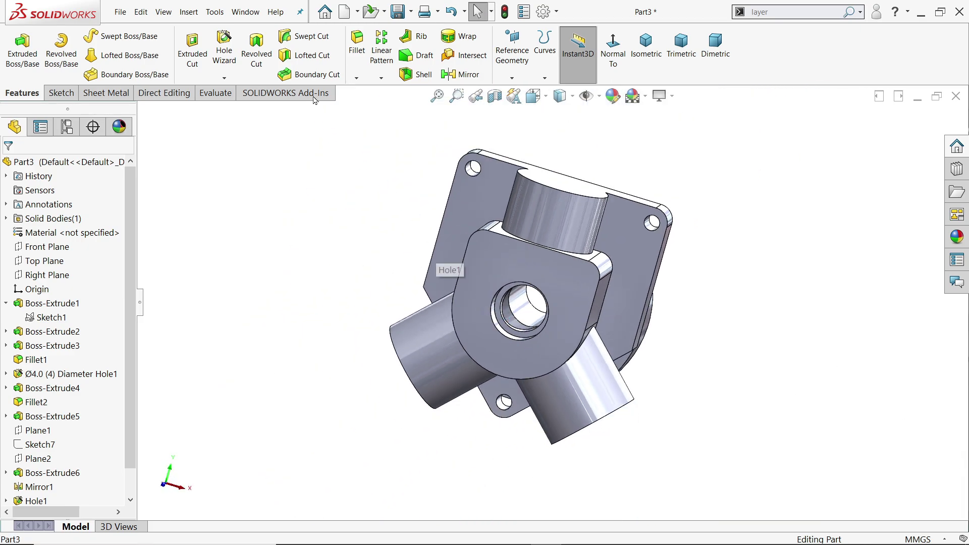
- Mirror Cut-Extrude1 about the Right Plane
click(473, 76)
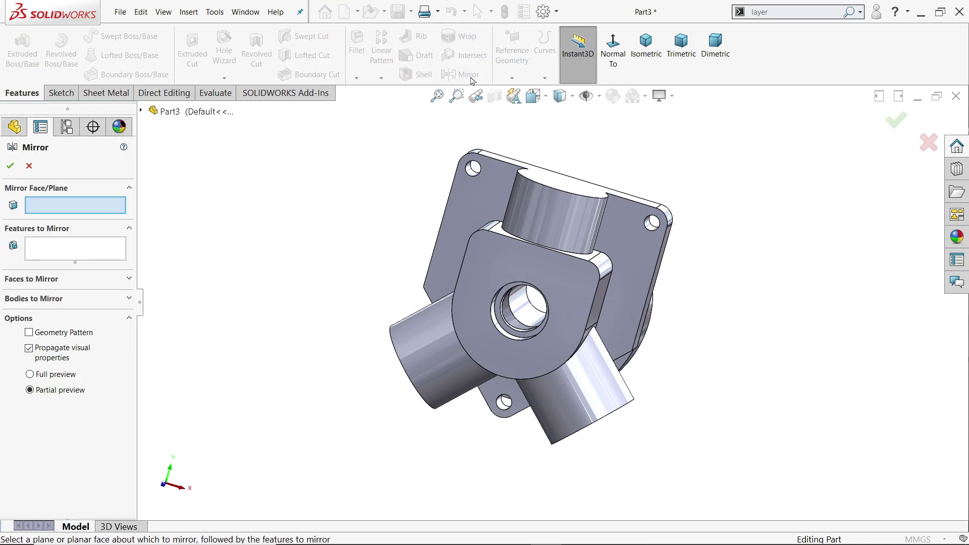
click(141, 111)
click(193, 224)
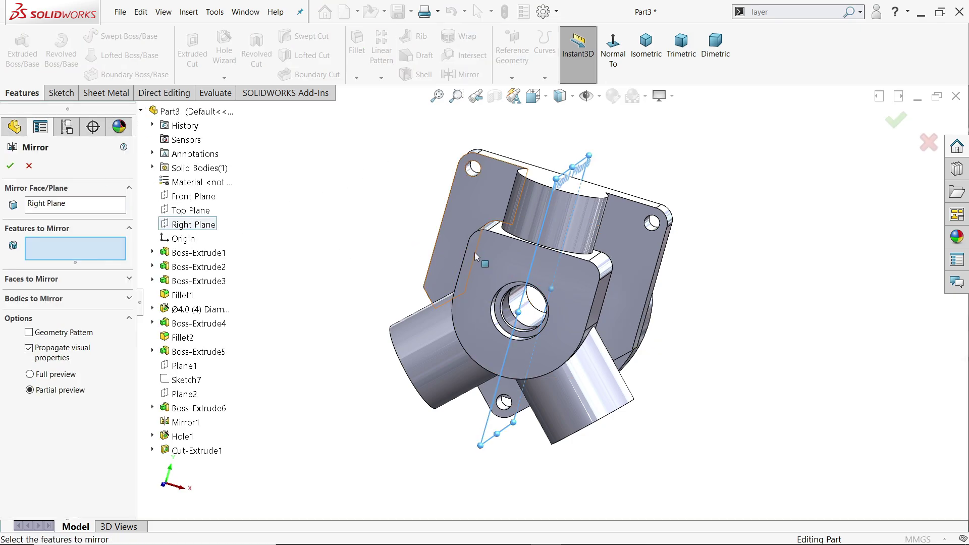
scroll(541, 313, down, 2)
scroll(543, 314, down, 1)
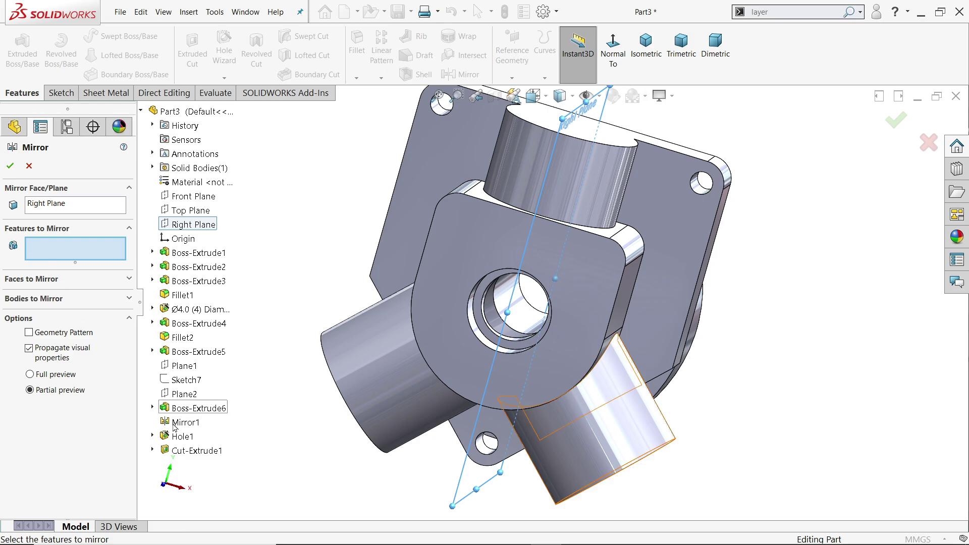
click(191, 451)
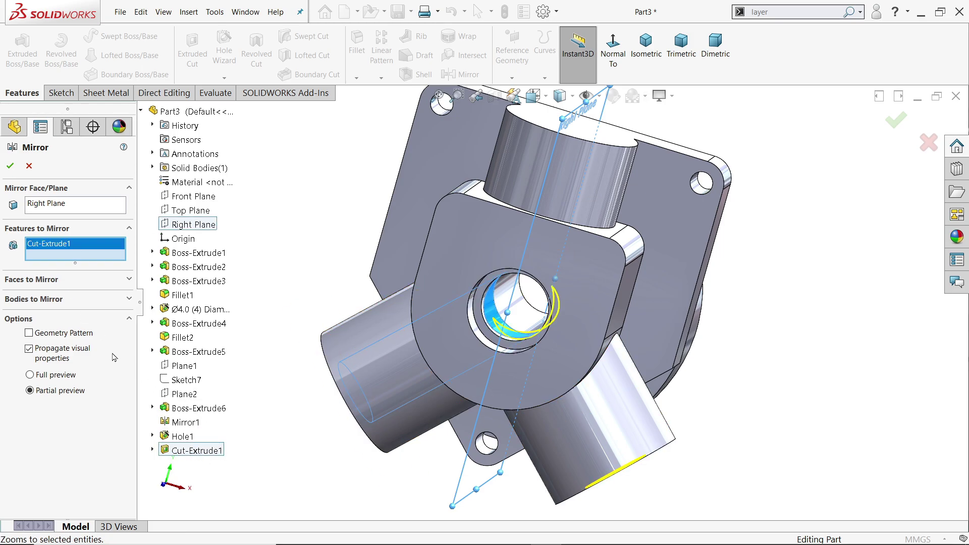
click(10, 168)
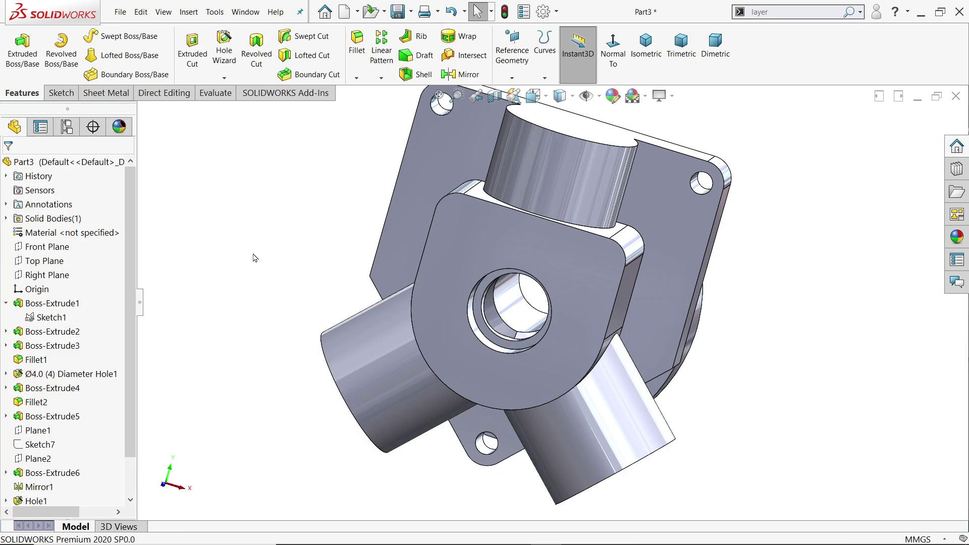
mouse_move(383, 212)
middle_down()
mouse_move(305, 56)
mouse_move(335, 173)
mouse_move(225, 368)
middle_up()
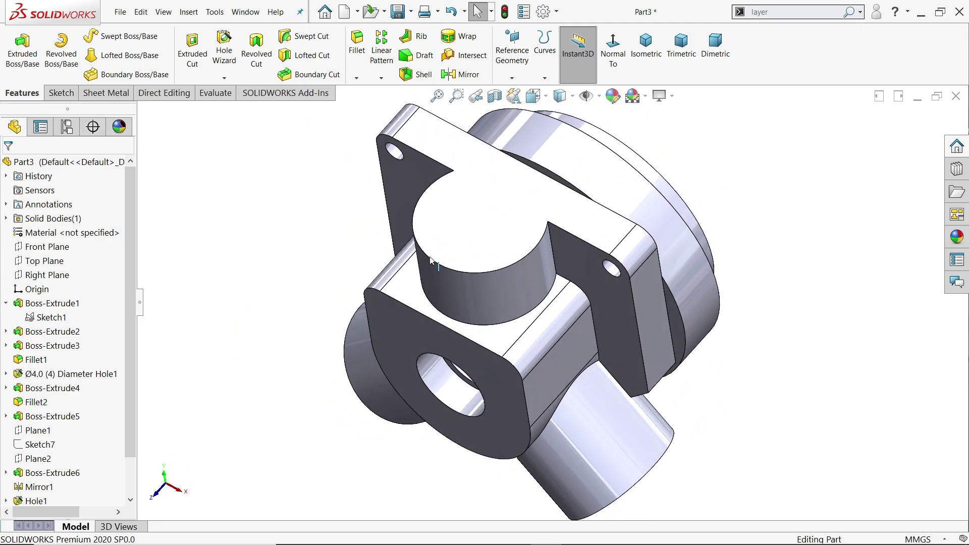
- Start an extruded cut with a Ø12 circle sketched at the top boss centre
scroll(489, 233, down, 2)
scroll(514, 252, down, 3)
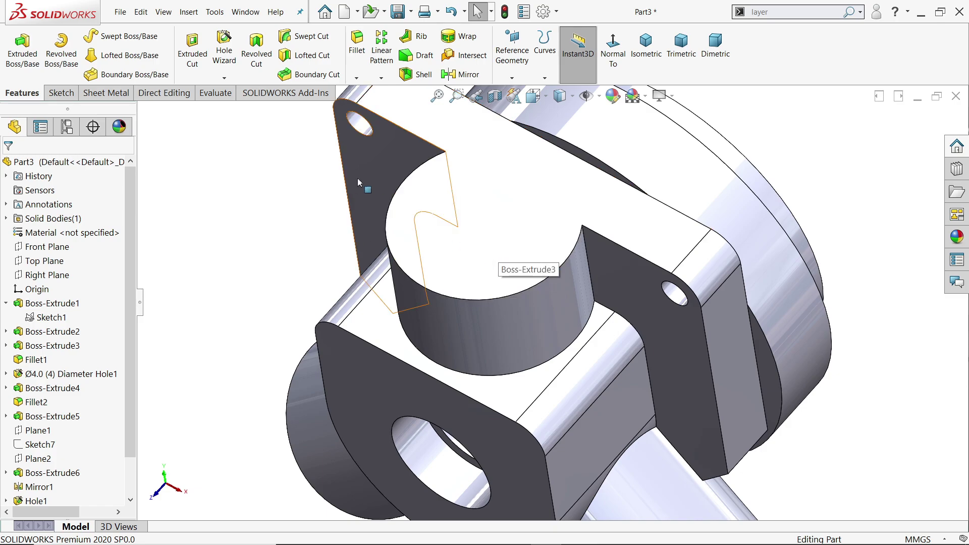
click(187, 46)
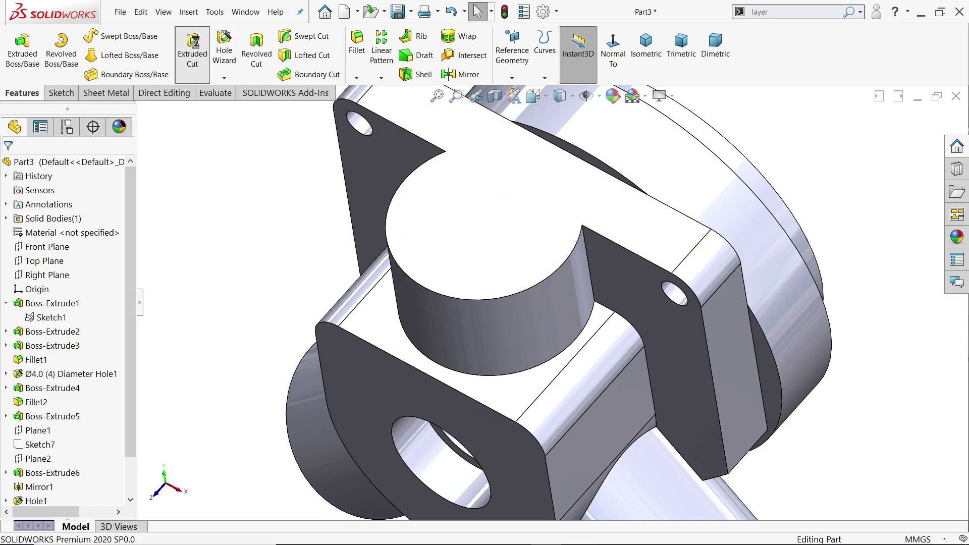
click(479, 225)
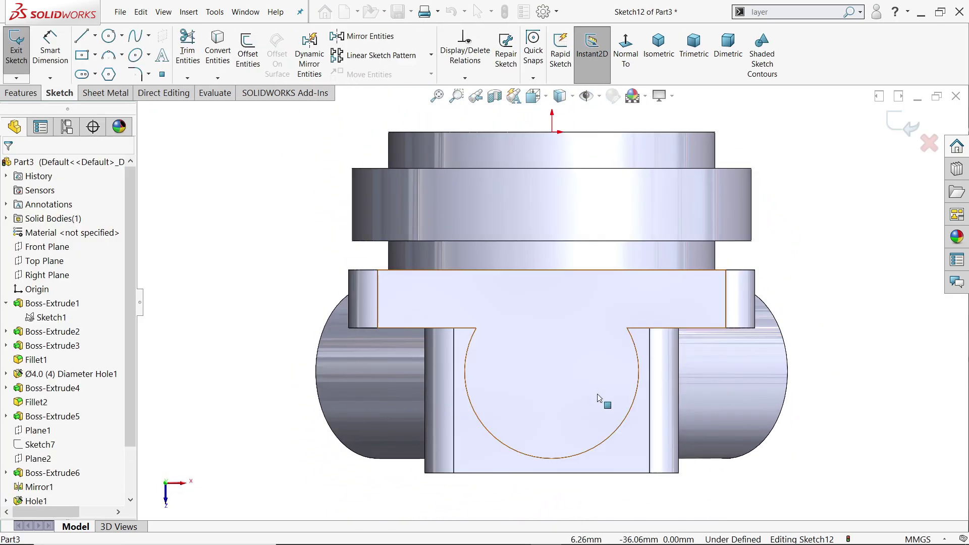
click(117, 43)
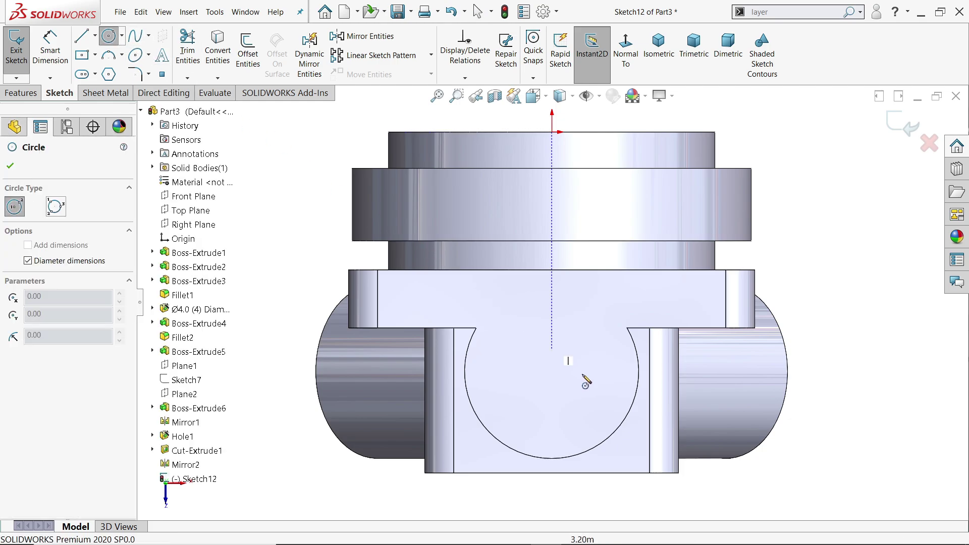
scroll(627, 426, down, 2)
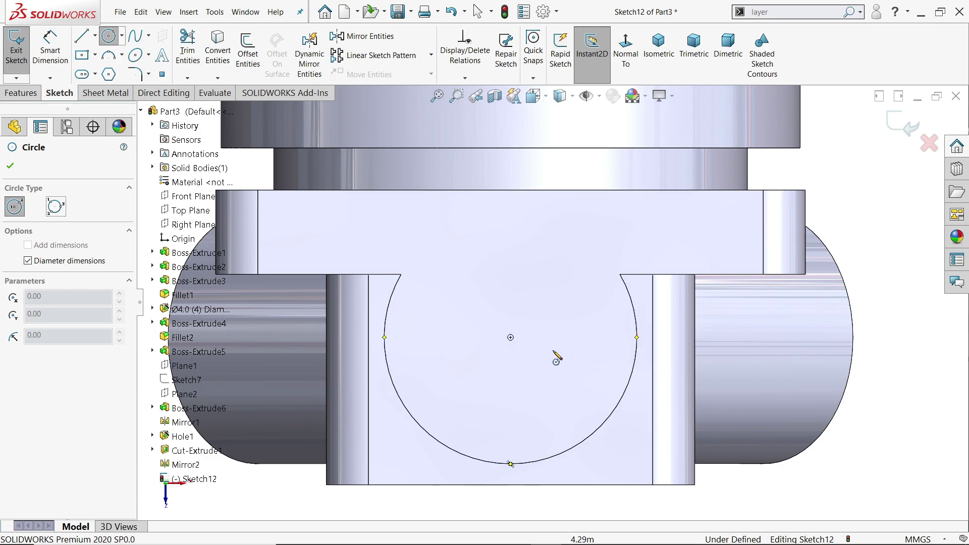
click(511, 337)
text(12)
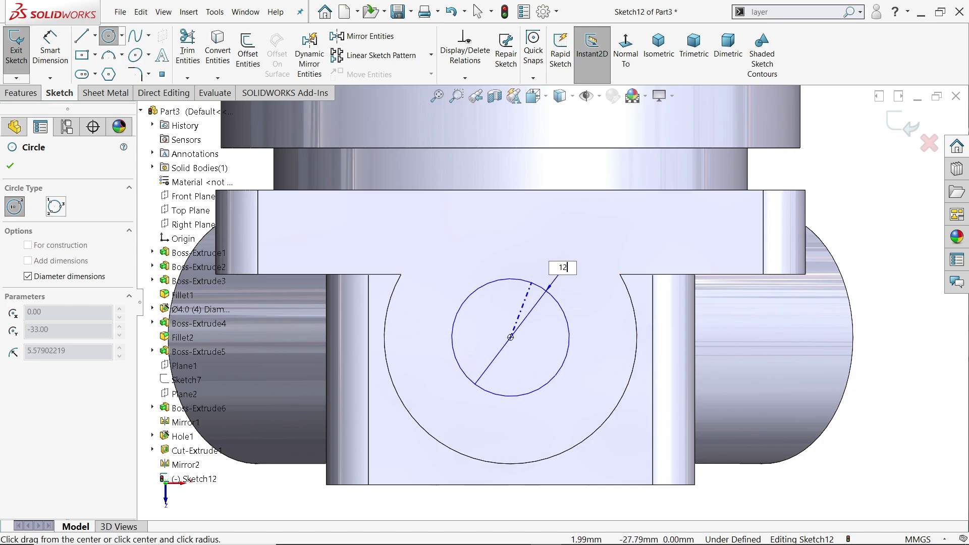
key(Return)
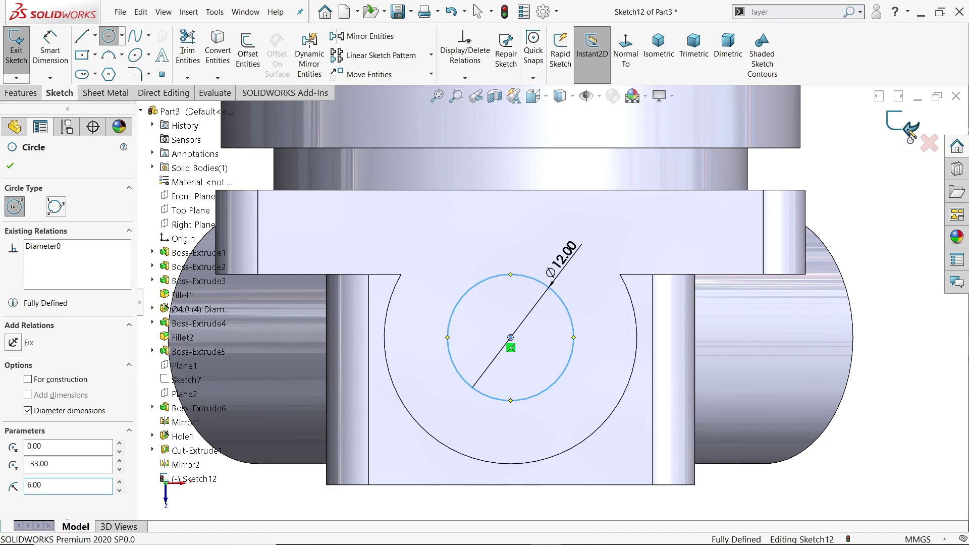
key(Escape)
key(f)
- Set the cut to Up To Surface at the central bore face and confirm it
click(659, 48)
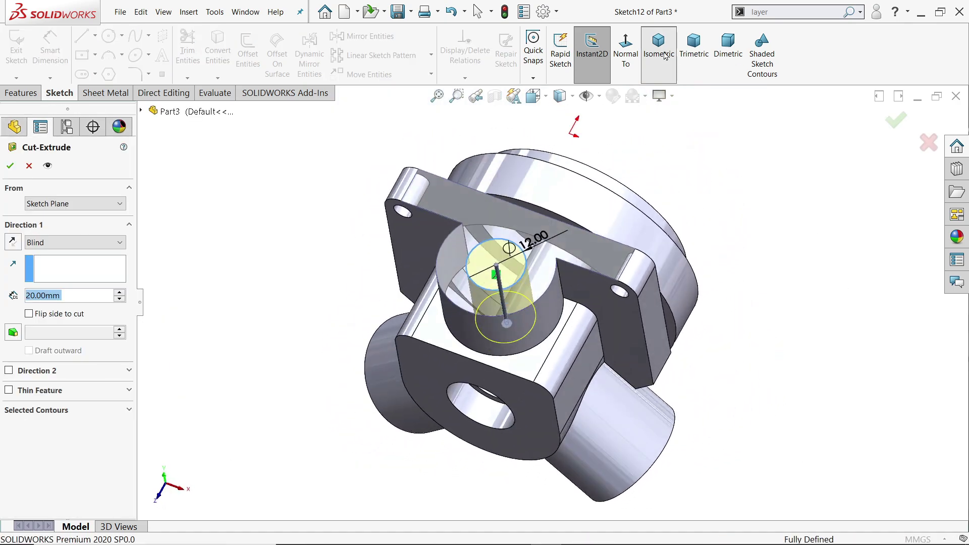
scroll(515, 272, down, 3)
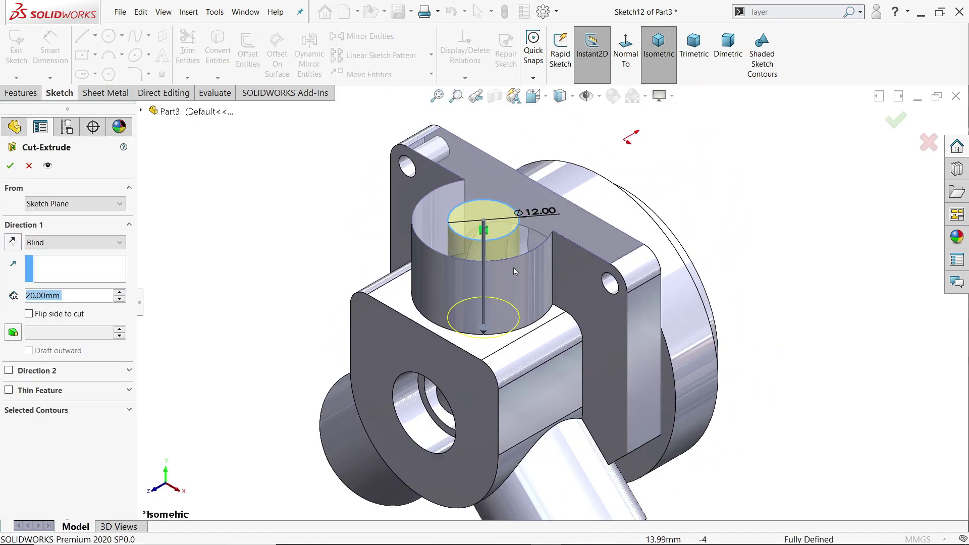
click(44, 244)
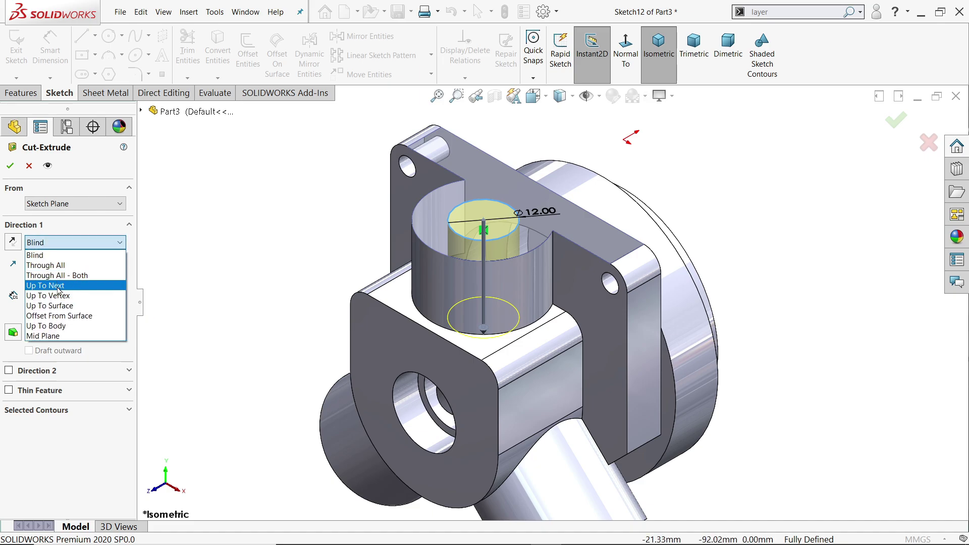
click(63, 305)
mouse_move(381, 347)
middle_down()
mouse_move(443, 207)
mouse_move(446, 217)
middle_up()
click(460, 388)
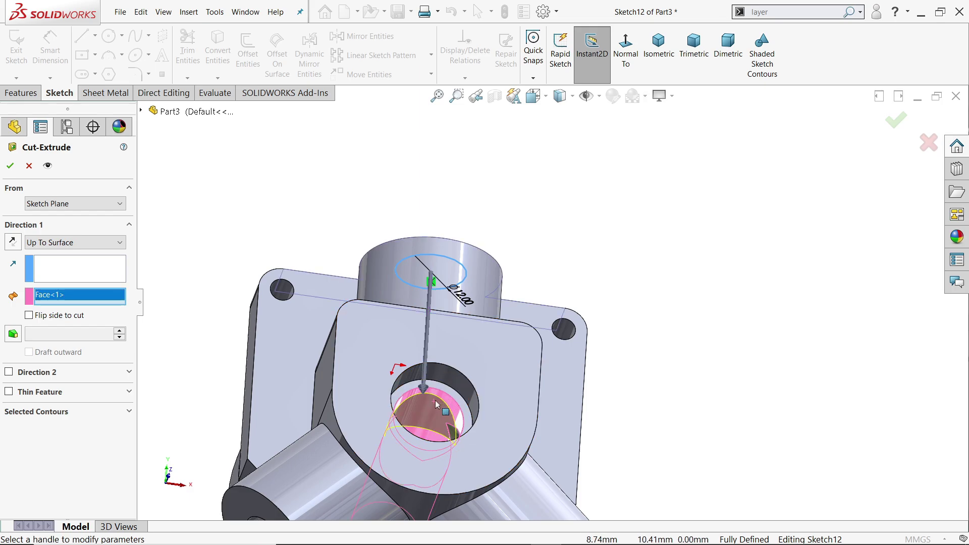
click(11, 168)
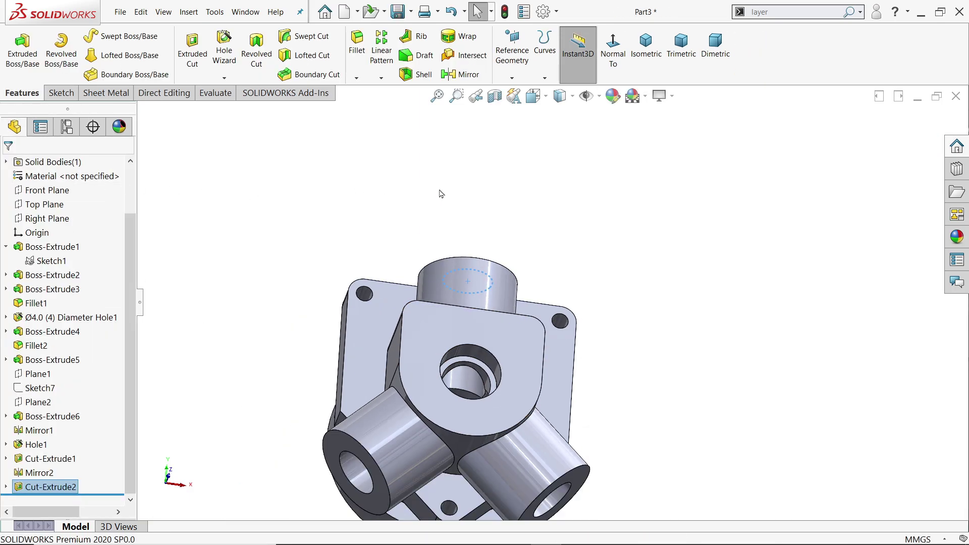
- Show a section view through Plane1 and orbit to see the three passages meet
mouse_move(439, 196)
middle_down()
mouse_move(466, 187)
mouse_move(437, 339)
mouse_move(624, 305)
middle_up()
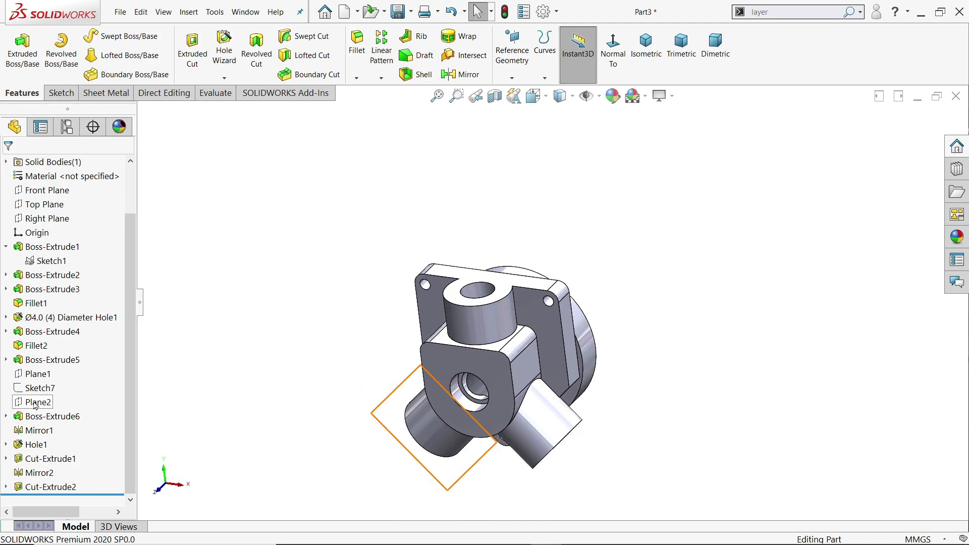
click(36, 373)
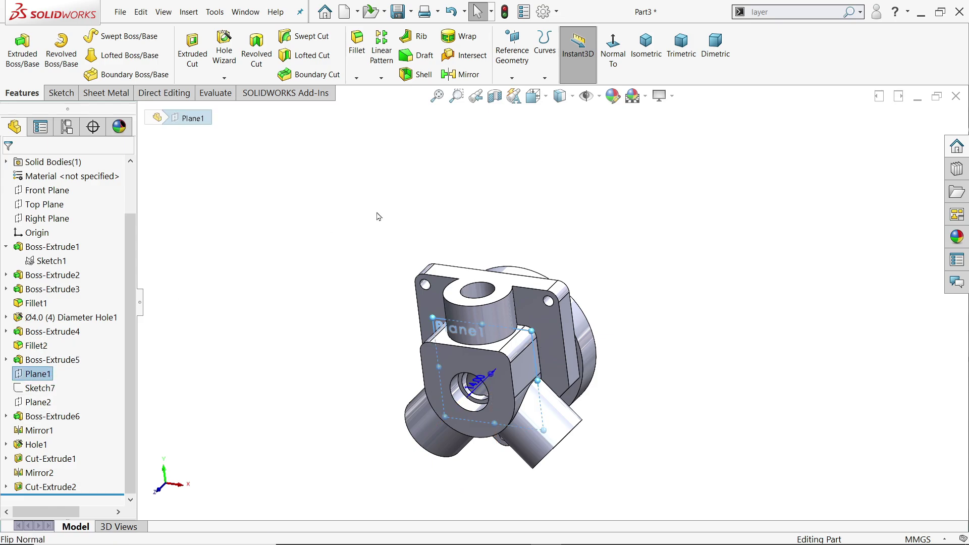
click(494, 98)
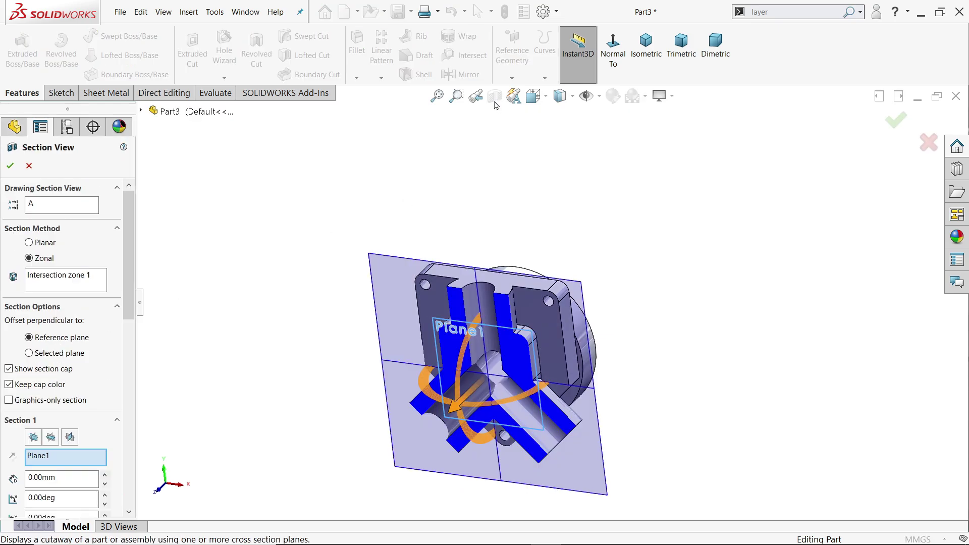
click(10, 167)
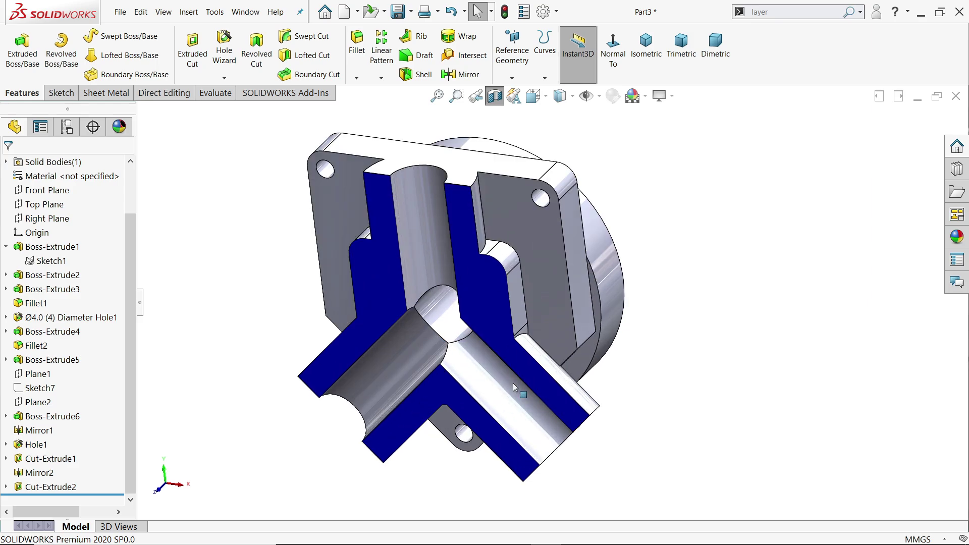
mouse_move(512, 383)
middle_down()
mouse_move(539, 223)
mouse_move(464, 235)
mouse_move(517, 239)
mouse_move(513, 283)
middle_up()
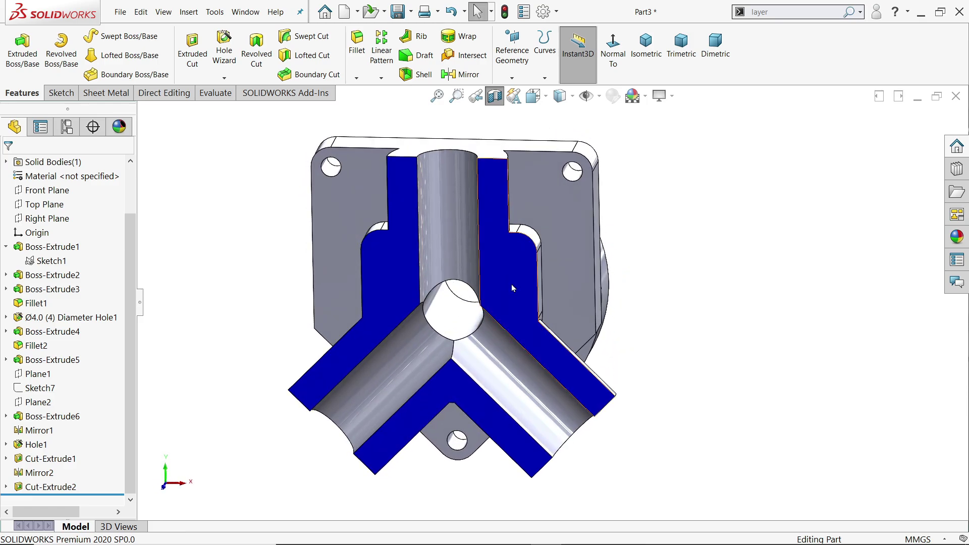
- Turn off the section view and chamfer the four port hole edges at 1 mm × 45°
click(494, 97)
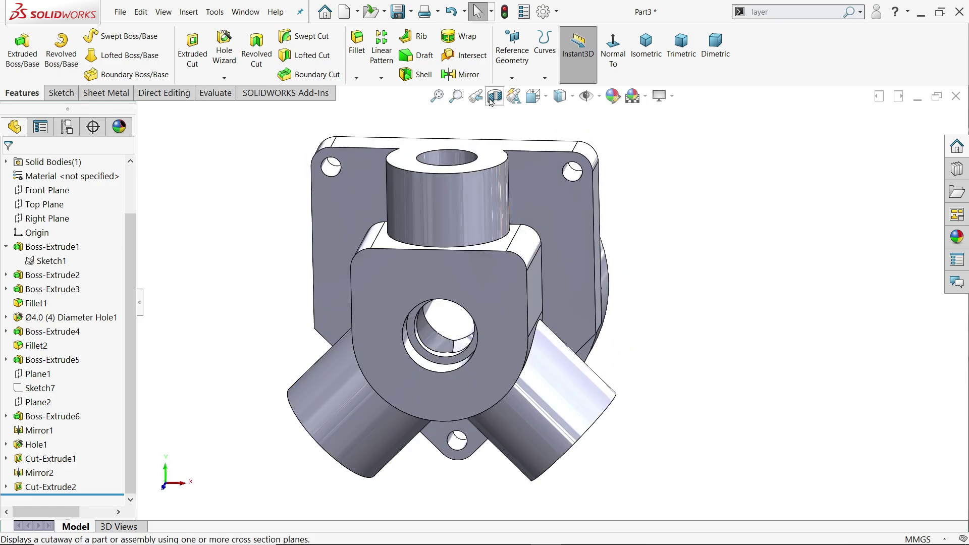
click(476, 159)
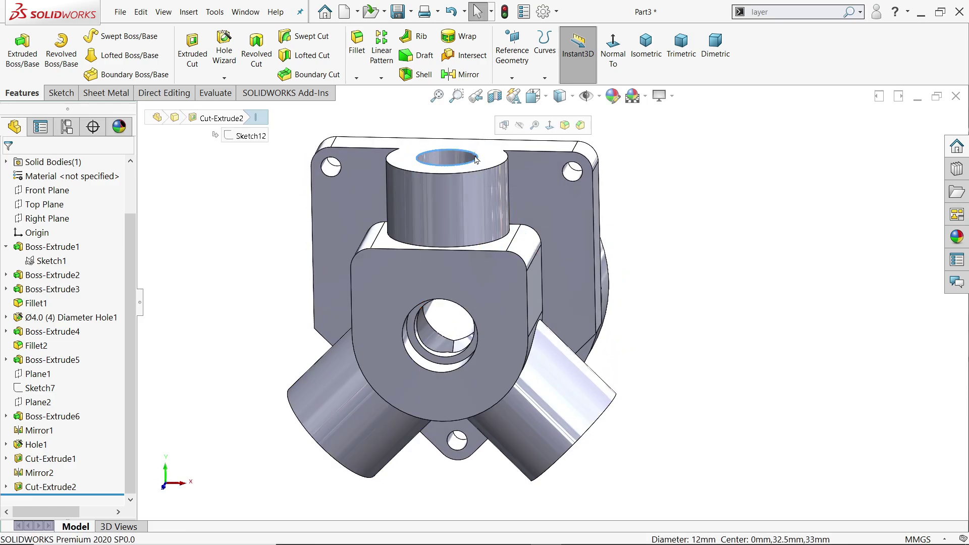
click(580, 125)
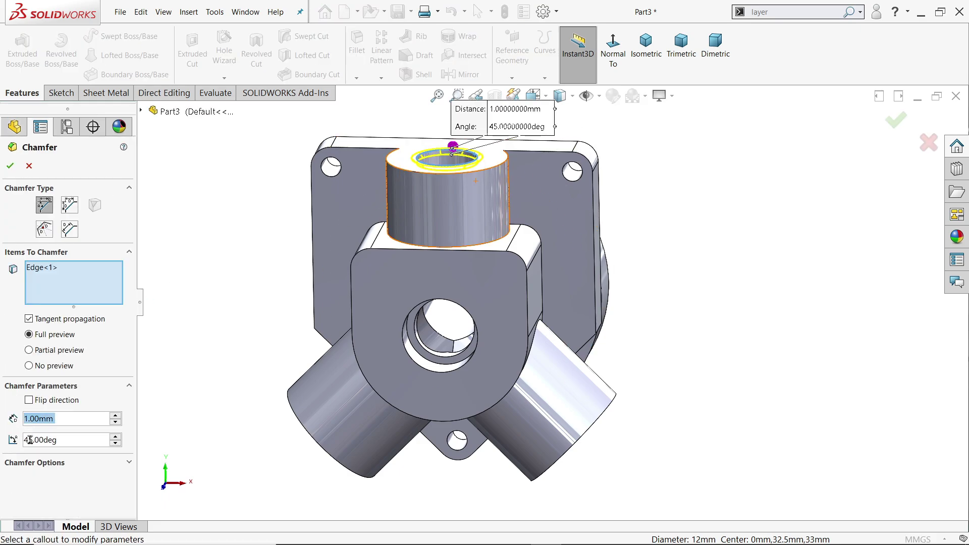
middle_drag(624, 462, 537, 407)
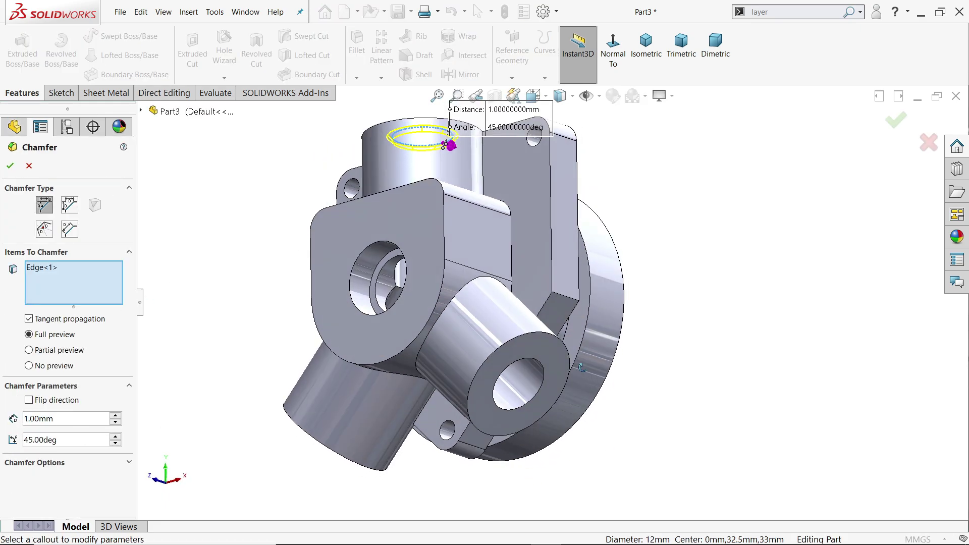
click(532, 405)
middle_drag(382, 400, 420, 399)
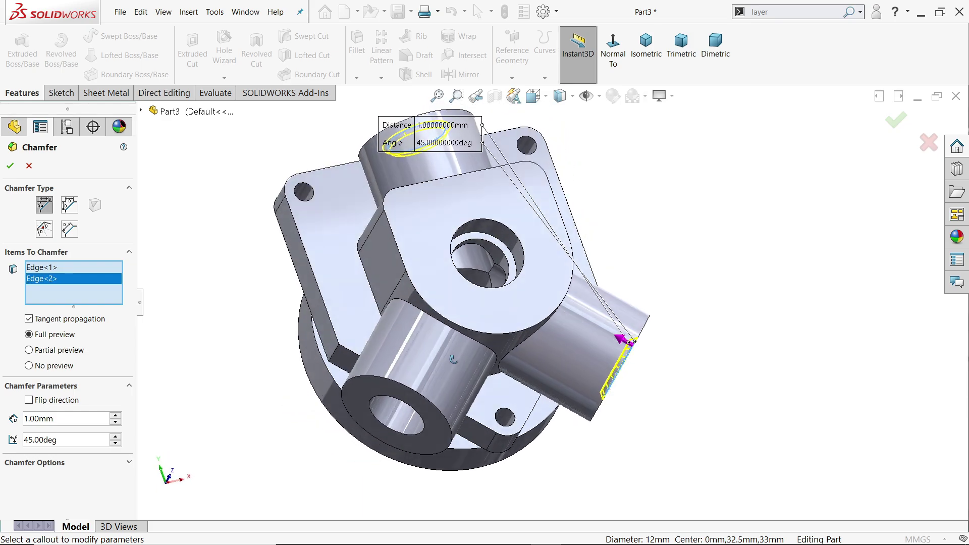
click(418, 433)
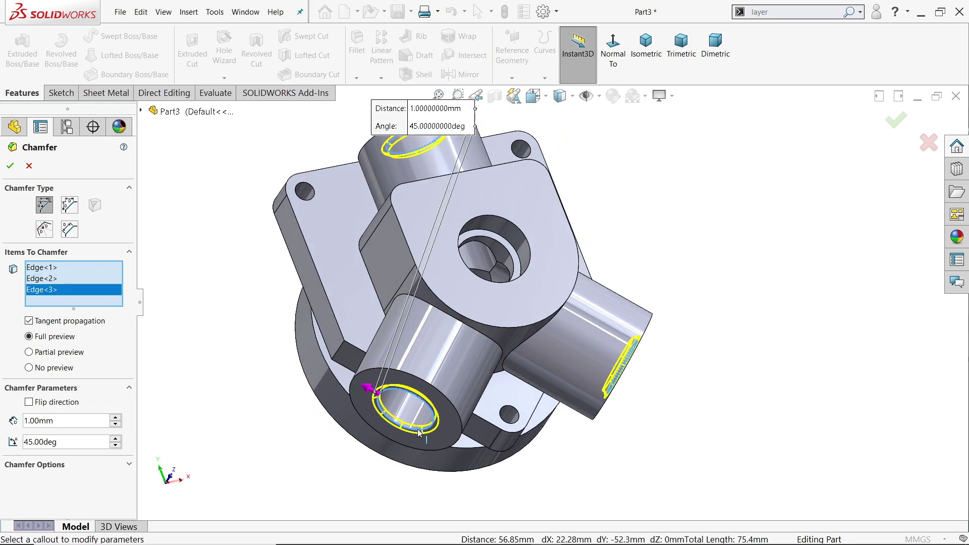
middle_drag(513, 277, 453, 380)
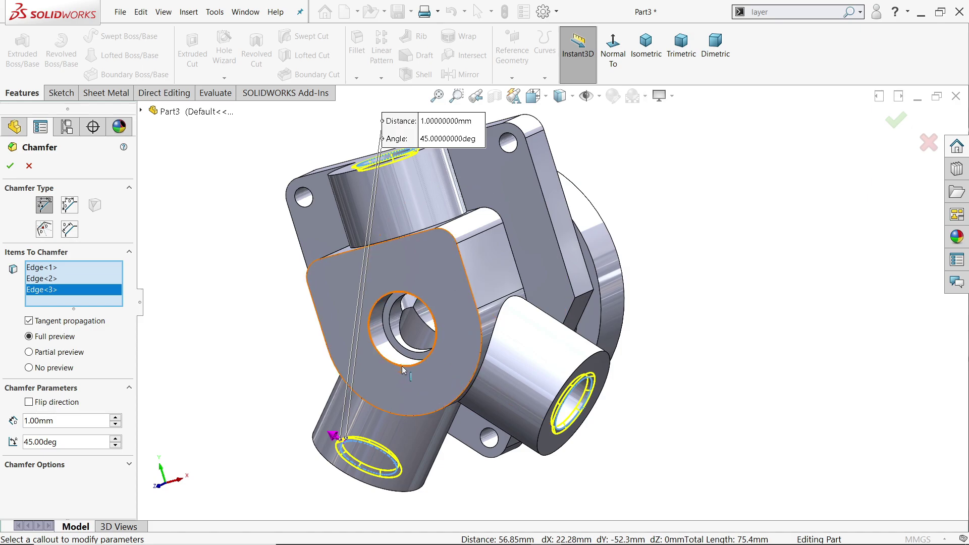
click(405, 370)
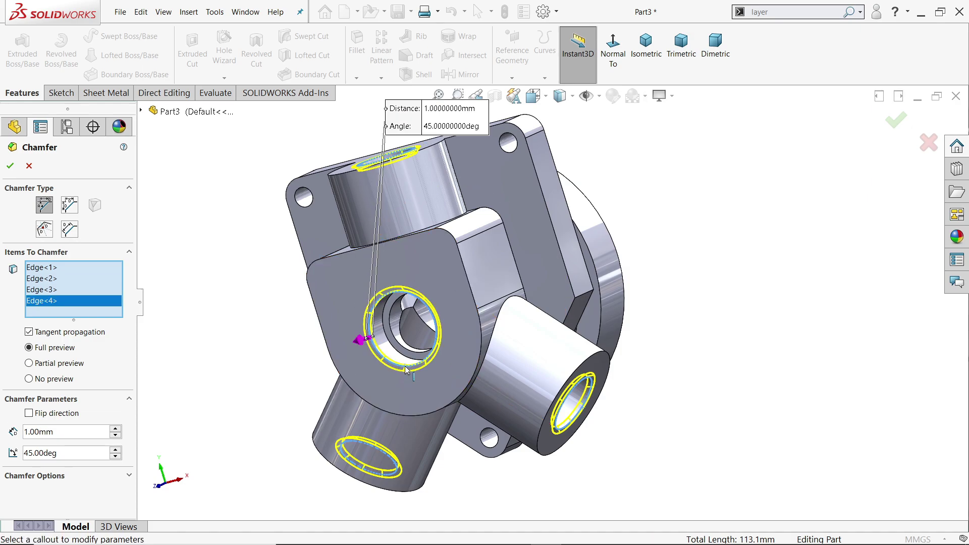
click(9, 166)
mouse_move(349, 273)
middle_down()
mouse_move(434, 194)
mouse_move(356, 224)
middle_up()
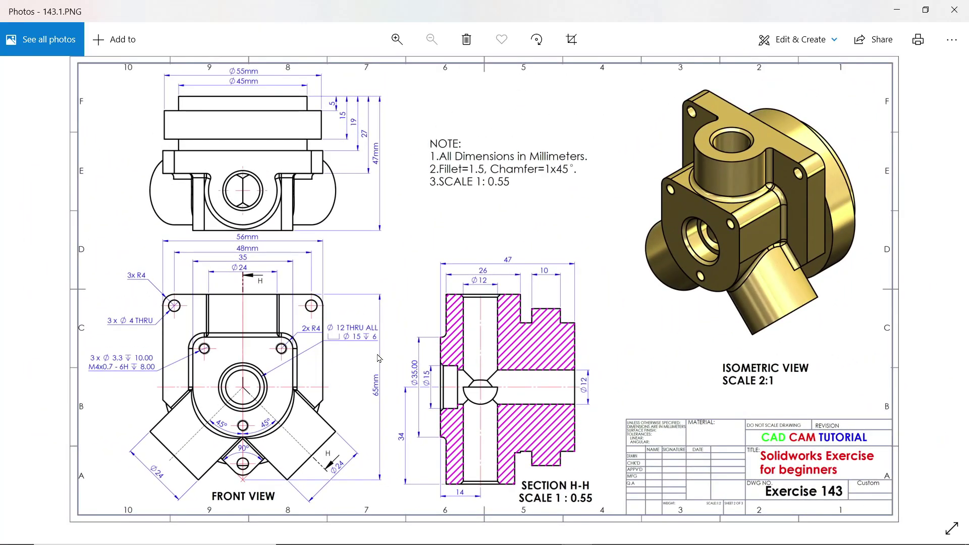
- Zoom to the front view's tapped-hole and fillet callouts, then return to SOLIDWORKS
scroll(379, 358, up, 2)
scroll(379, 358, up, 2)
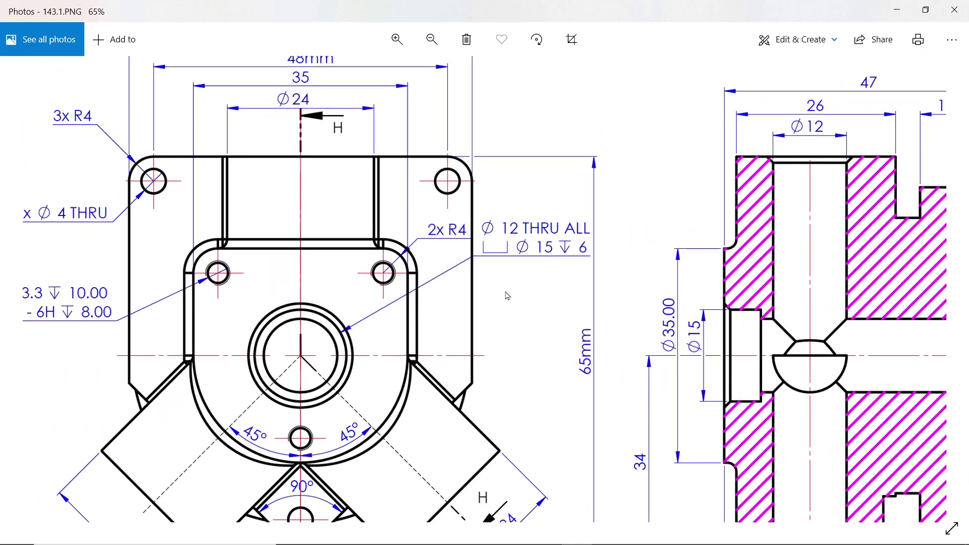
drag(259, 320, 352, 302)
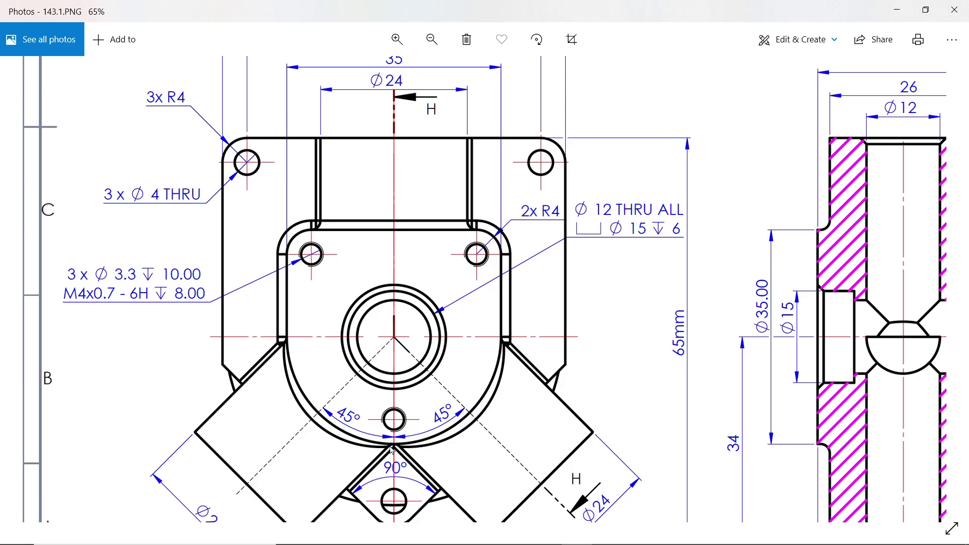
click(896, 13)
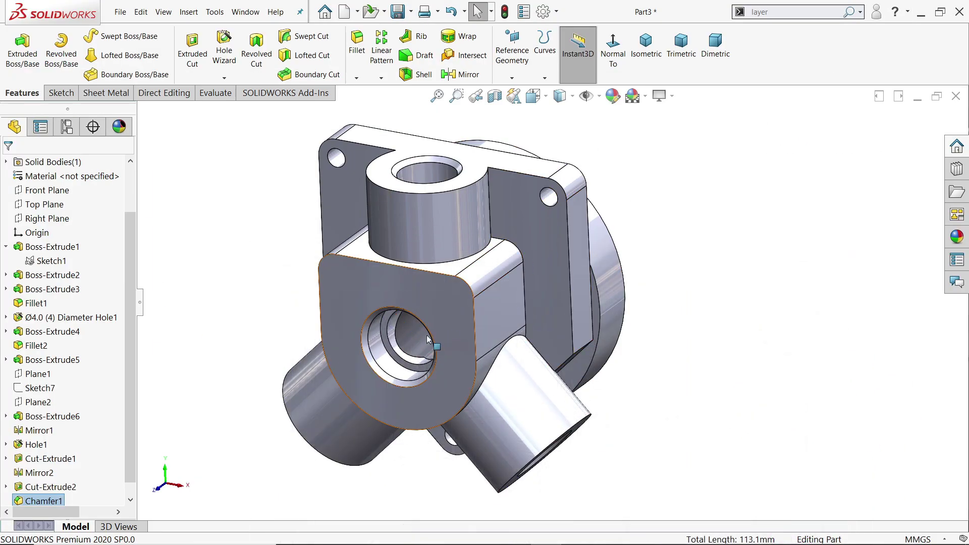
- Start a Hole Wizard Tap hole with ANSI Metric standard and Bottoming Tapped Hole type
scroll(409, 312, down, 5)
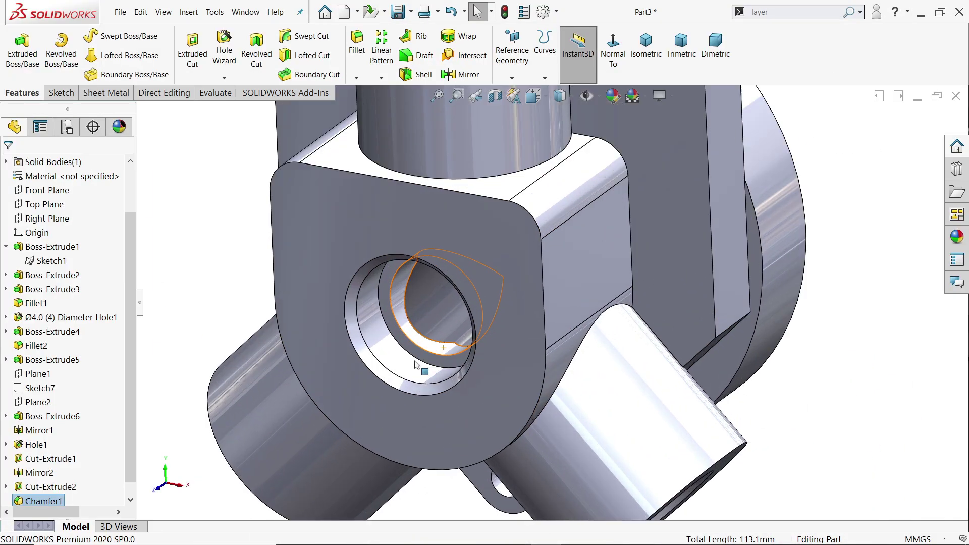
click(224, 50)
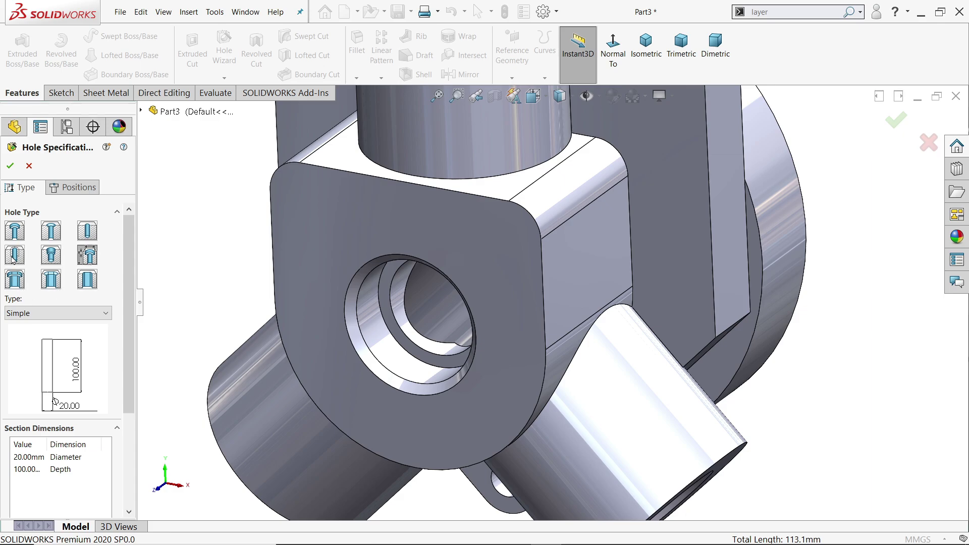
click(14, 254)
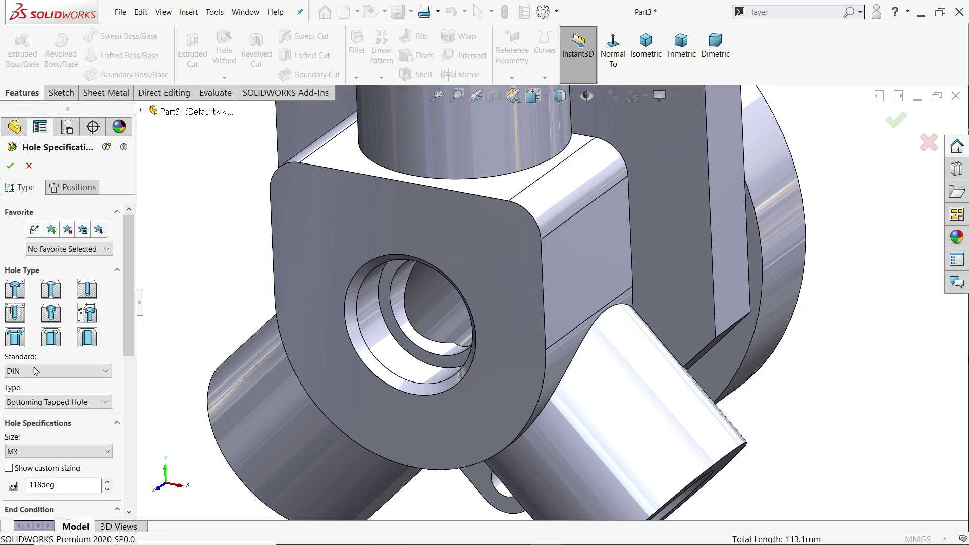
click(22, 374)
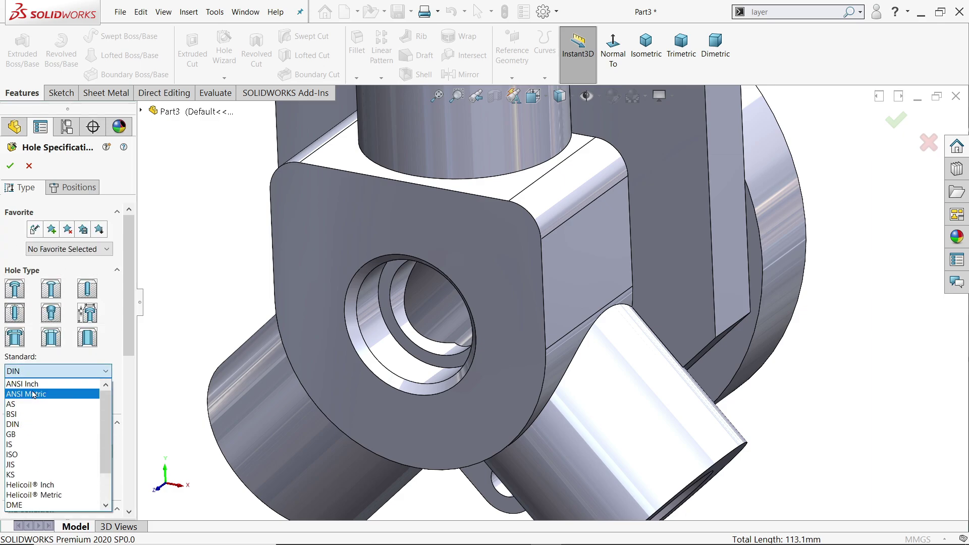
click(30, 394)
click(63, 403)
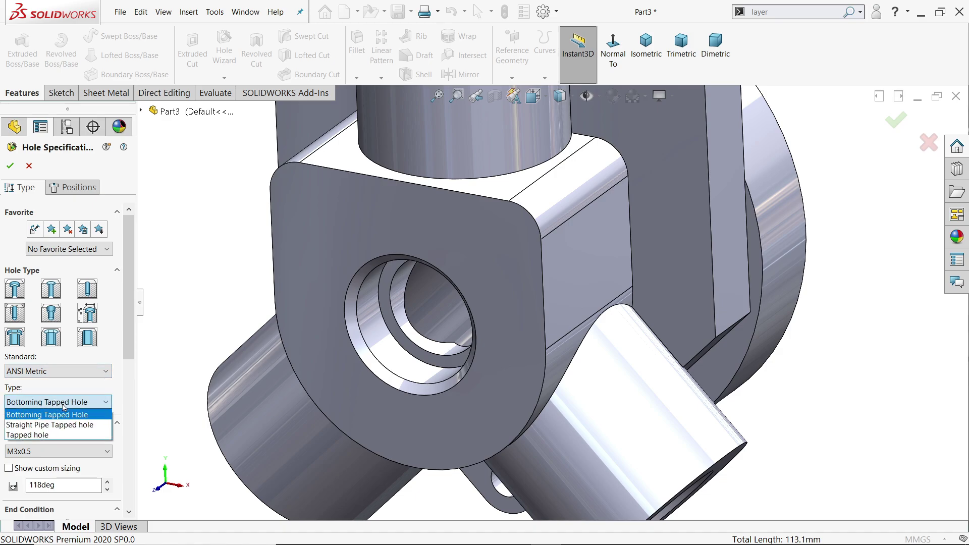
click(63, 413)
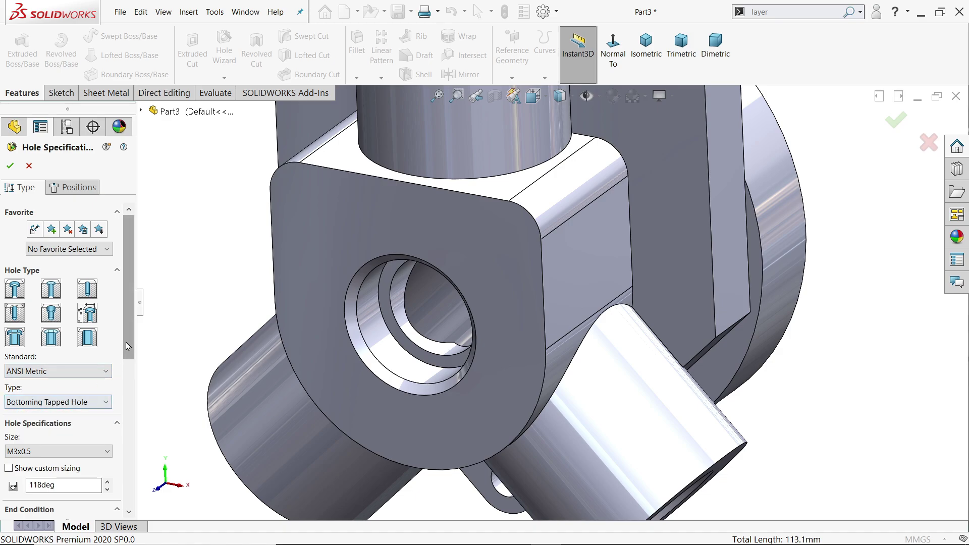
- Set the thread size to M4x0.7 with a Blind 10 mm hole depth
scroll(42, 335, down, 5)
click(45, 306)
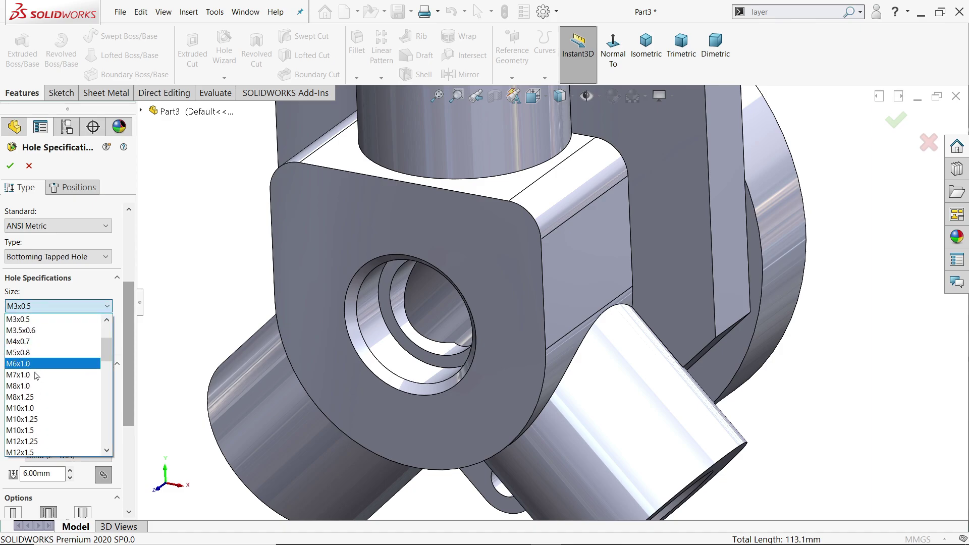
scroll(31, 359, down, 1)
click(30, 344)
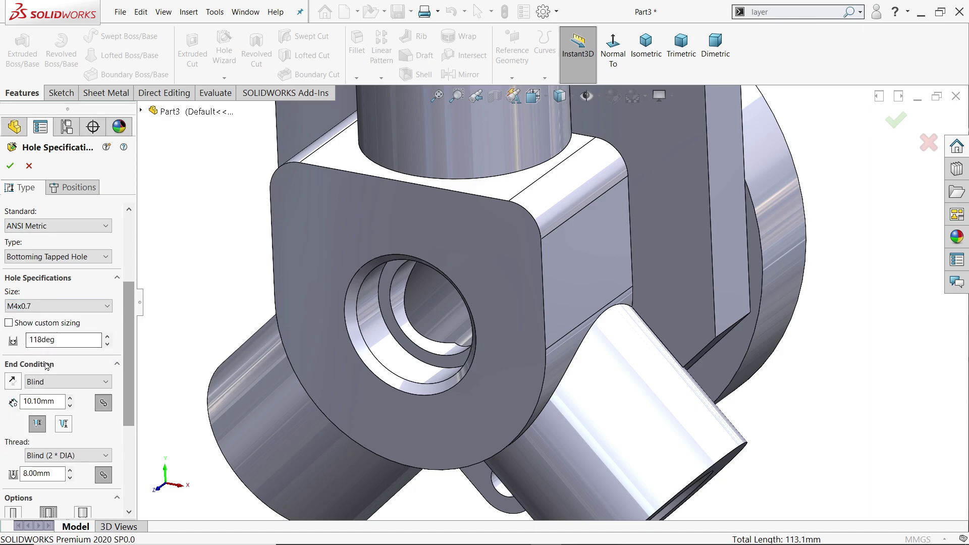
click(53, 381)
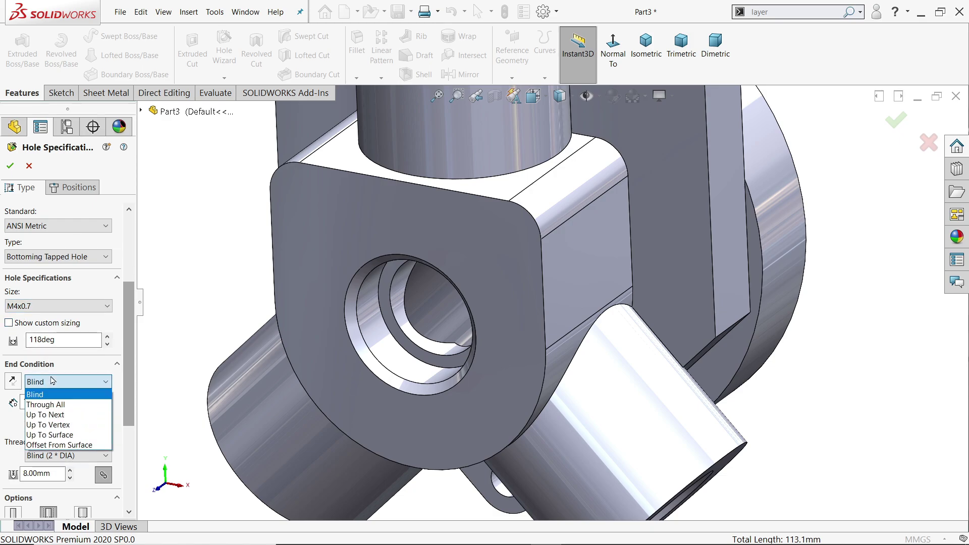
drag(57, 402, 34, 395)
text(10)
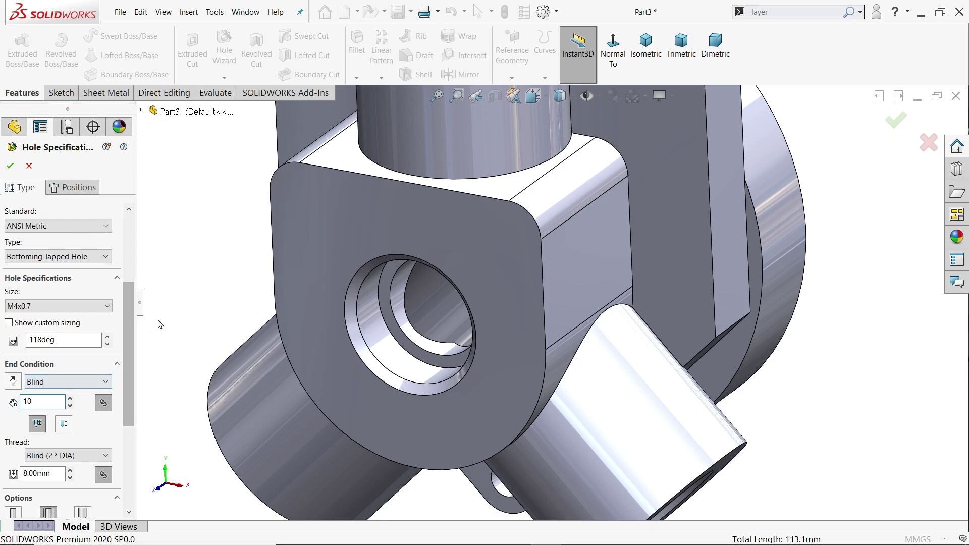
key(Return)
scroll(75, 389, down, 1)
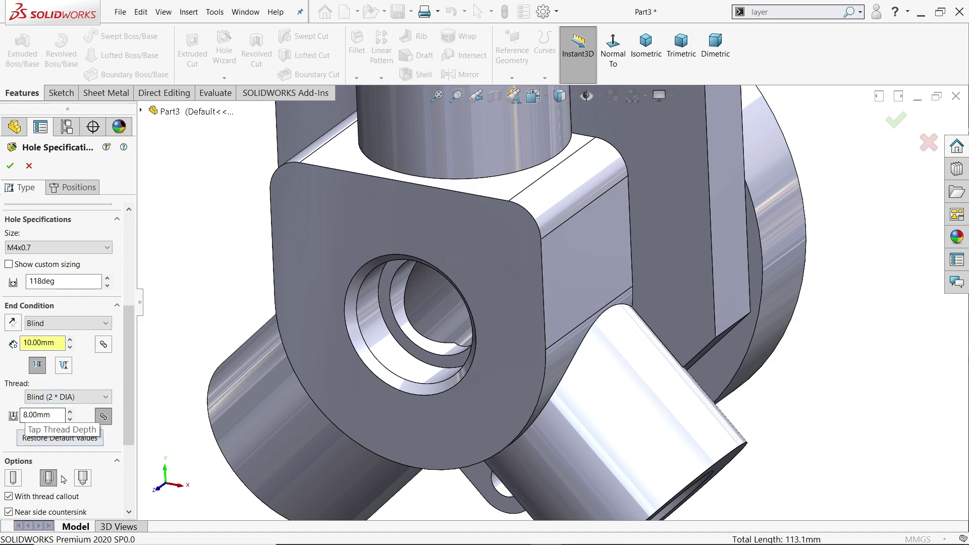
click(80, 189)
- Place tapped-hole points at both corner arc centres and below the bore on the front face
click(447, 260)
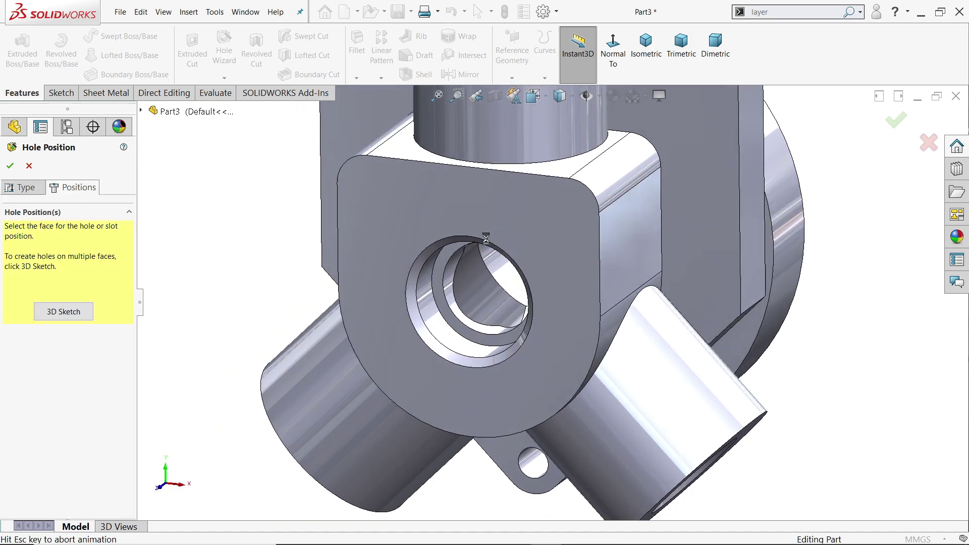
scroll(625, 238, down, 3)
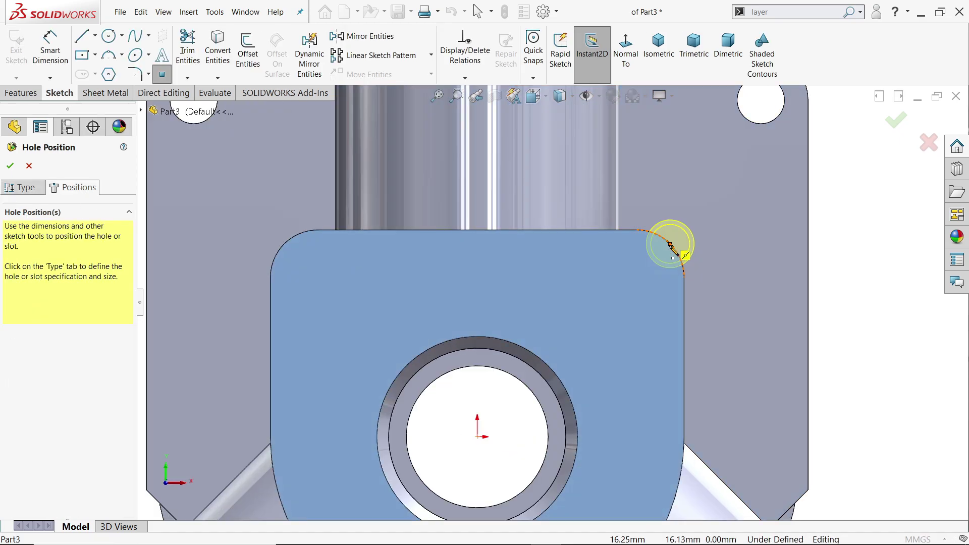
click(680, 260)
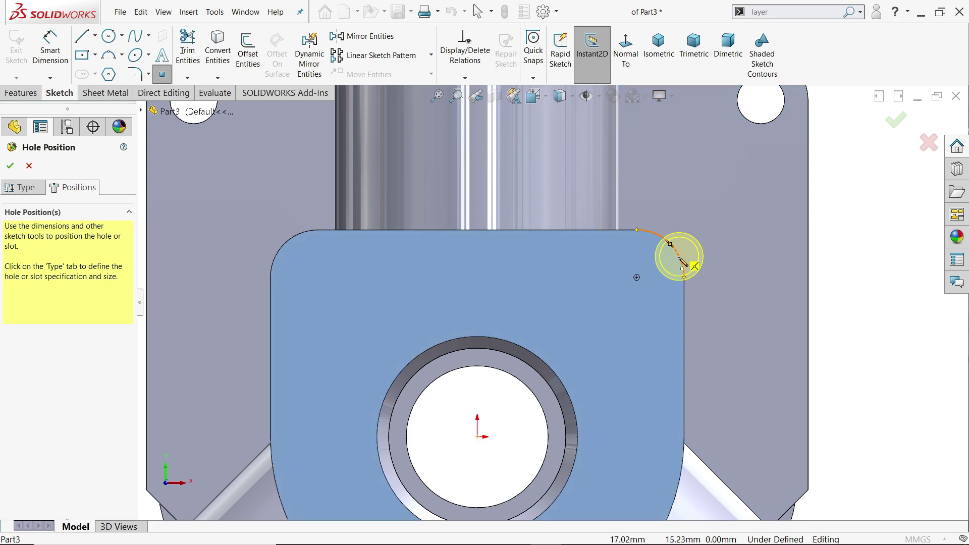
click(636, 278)
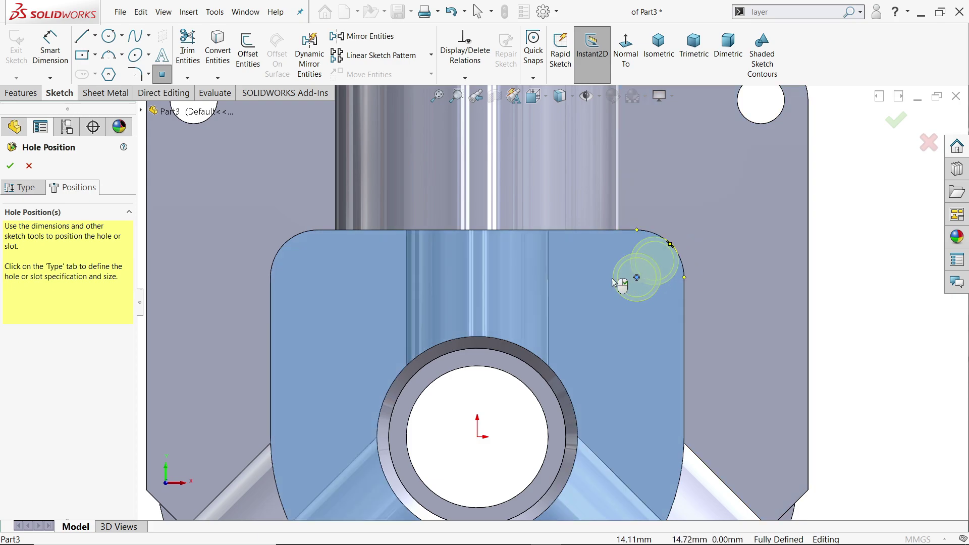
click(285, 249)
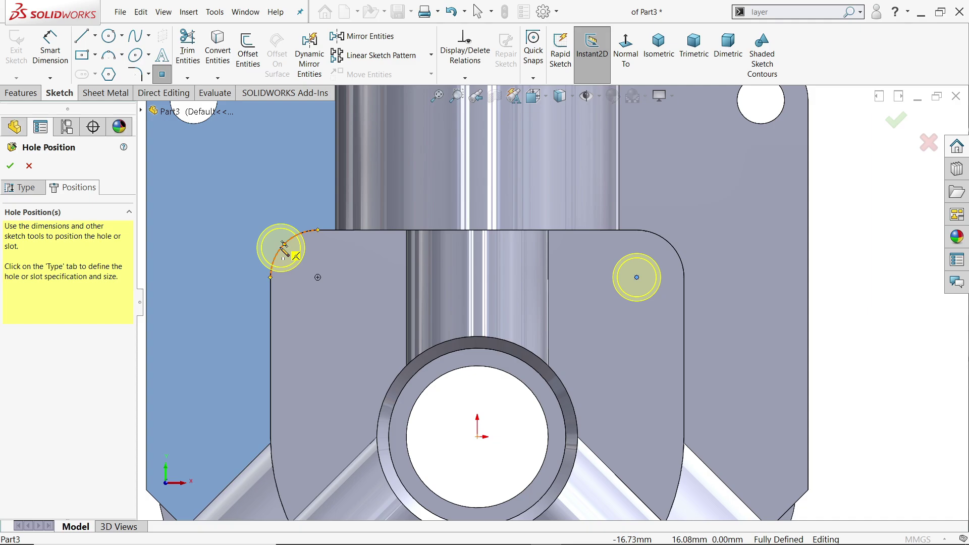
click(317, 277)
scroll(419, 289, up, 5)
scroll(529, 429, down, 2)
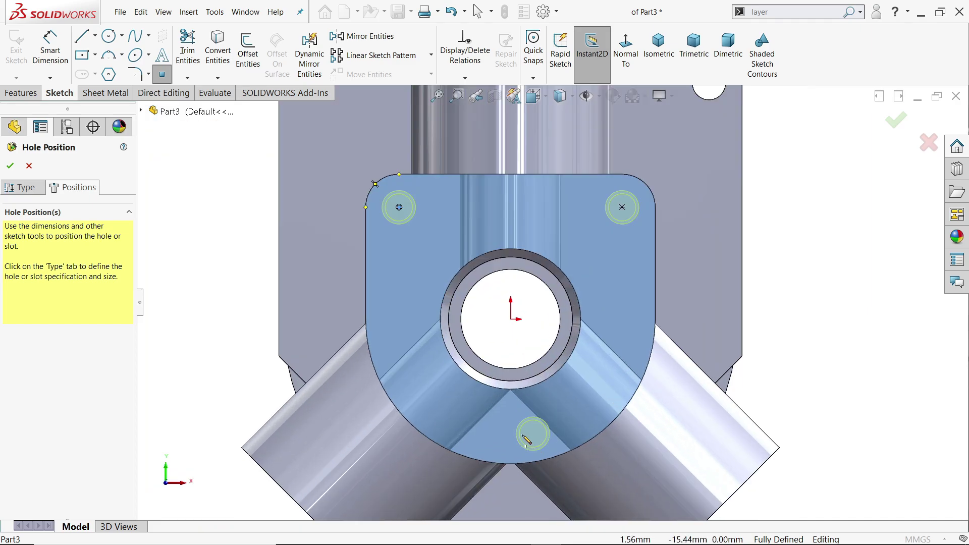
scroll(507, 426, down, 3)
click(503, 409)
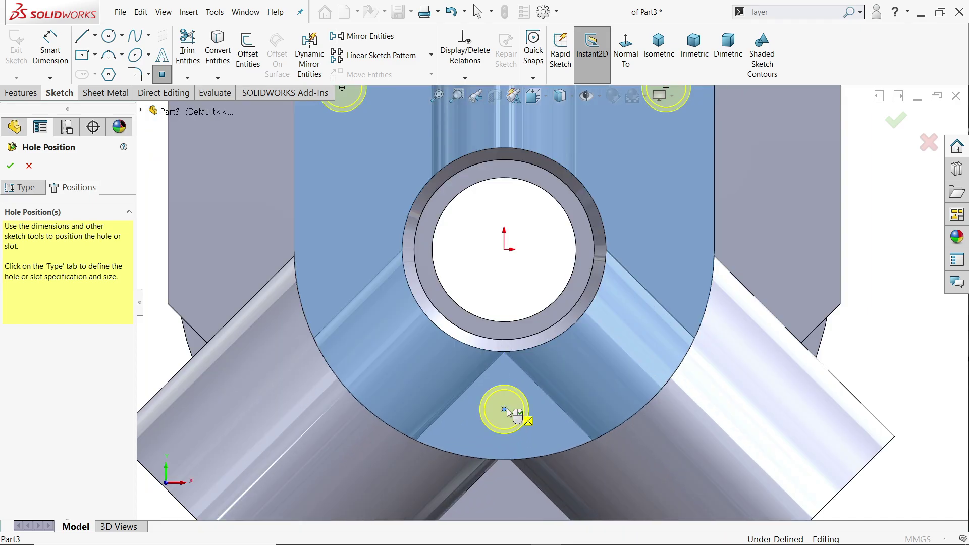
key(Escape)
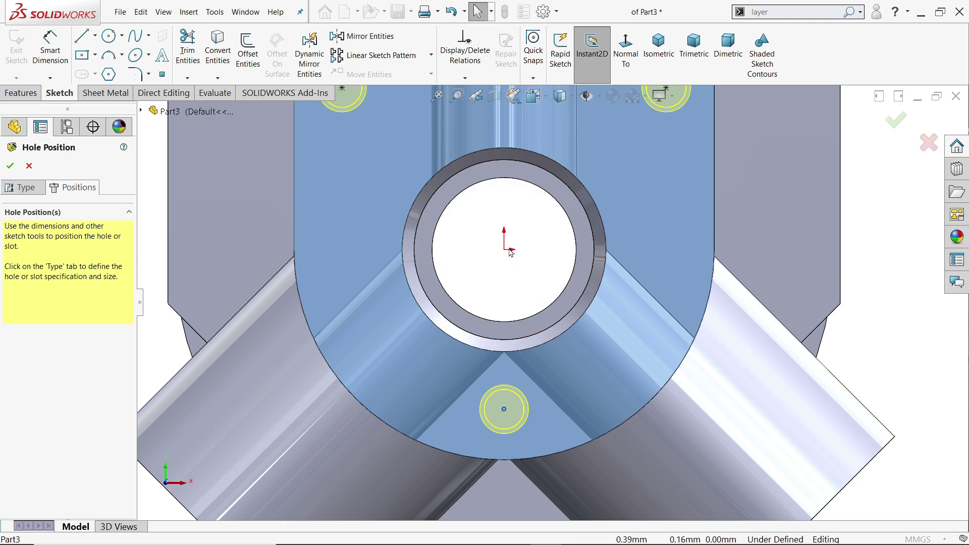
- Make the bottom point vertical to the origin, 4 mm from the flange's lower edge, and finish
click(504, 250)
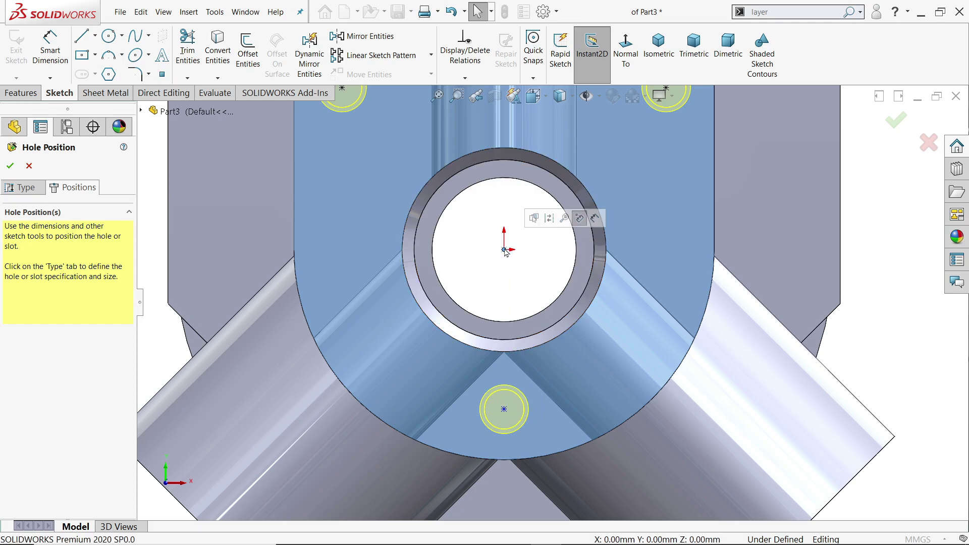
ctrl+click(503, 409)
click(552, 363)
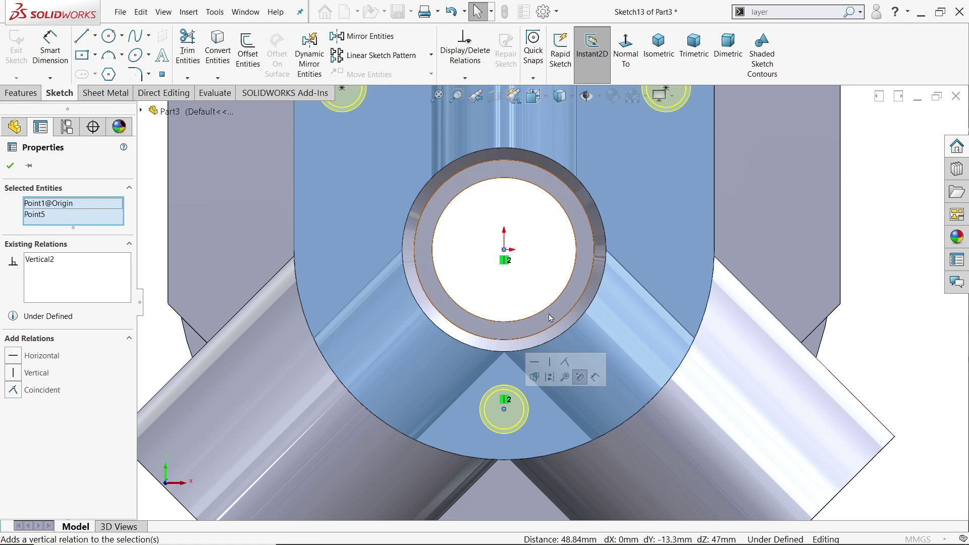
click(50, 51)
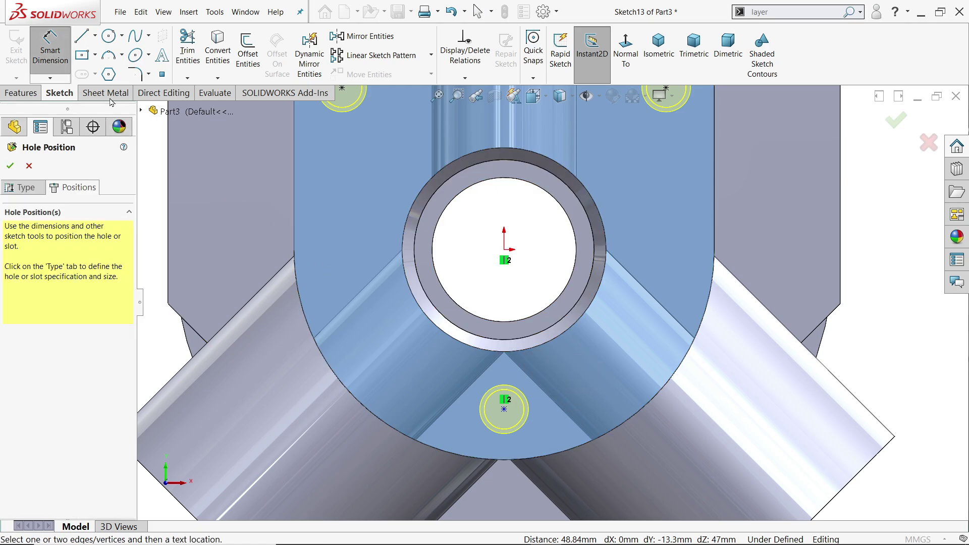
click(504, 410)
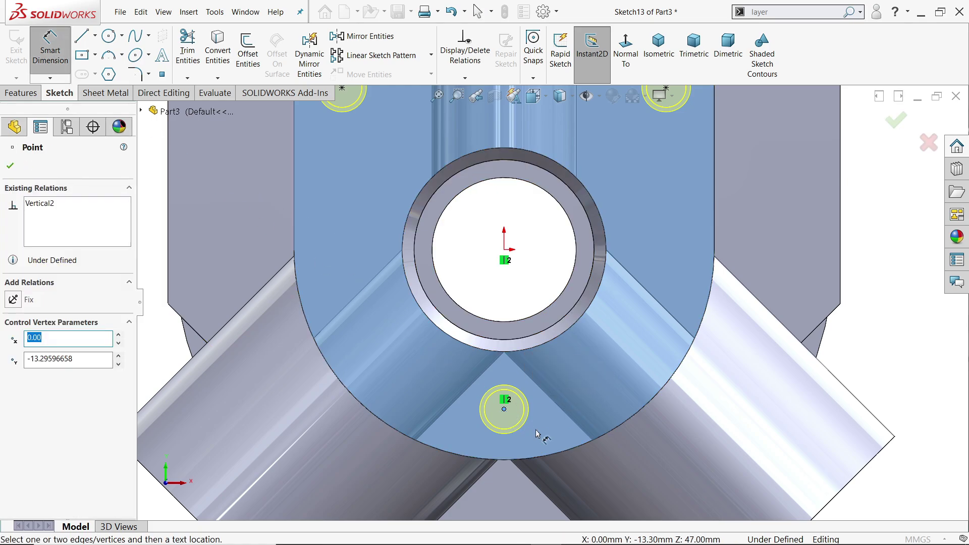
click(508, 465)
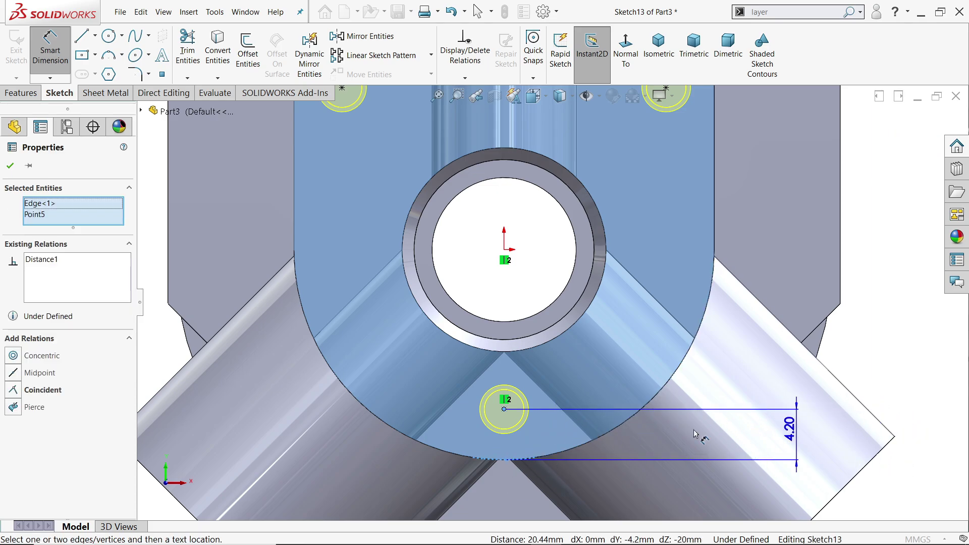
click(544, 428)
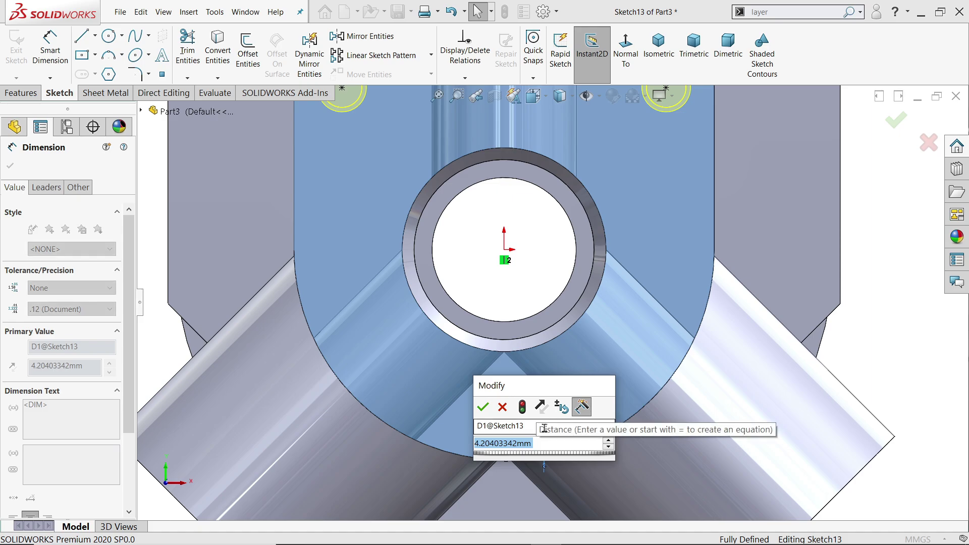
text(4)
key(Return)
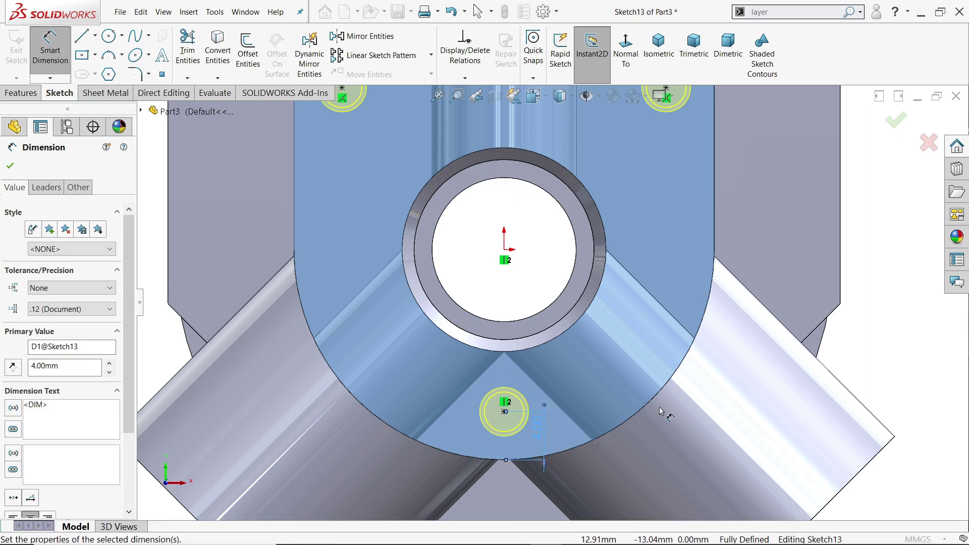
click(671, 54)
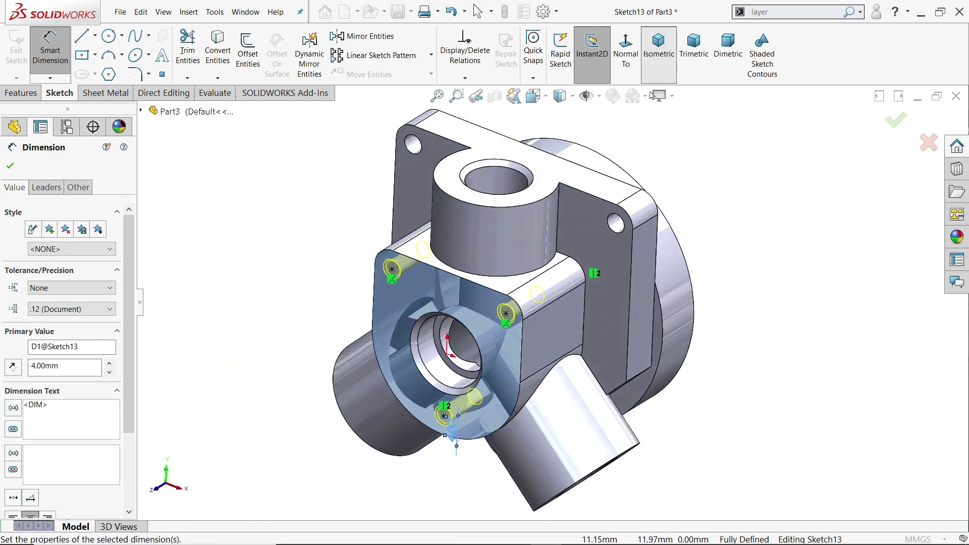
click(9, 166)
click(10, 167)
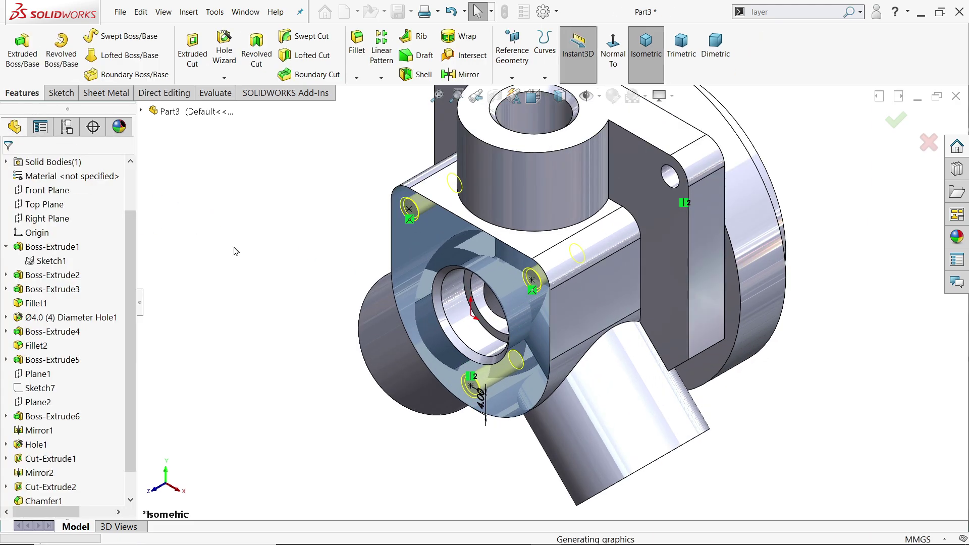
- Edit M4x0.7 Tapped Hole1 to turn off its near-side countersink
scroll(558, 298, down, 2)
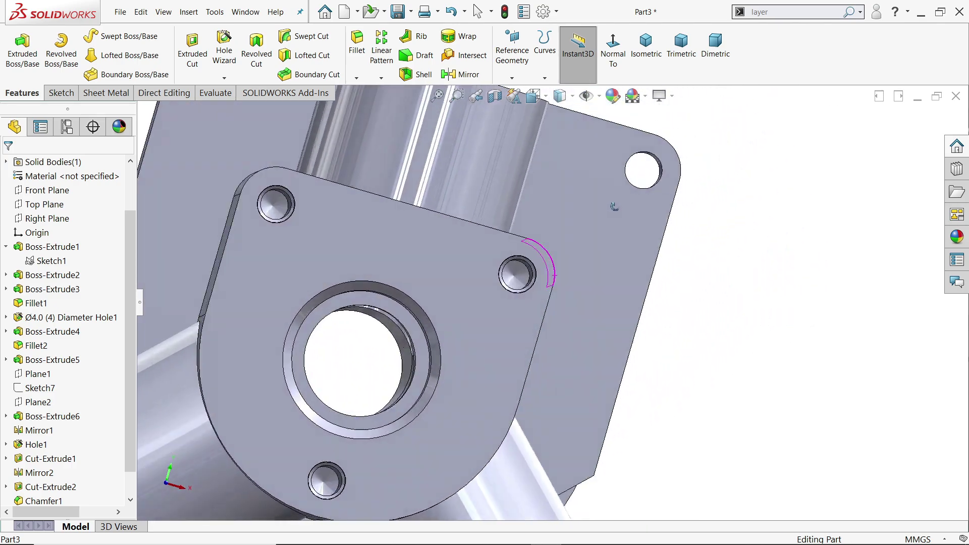
mouse_move(569, 262)
middle_down()
mouse_move(525, 289)
mouse_move(454, 271)
mouse_move(462, 271)
middle_up()
scroll(525, 289, down, 5)
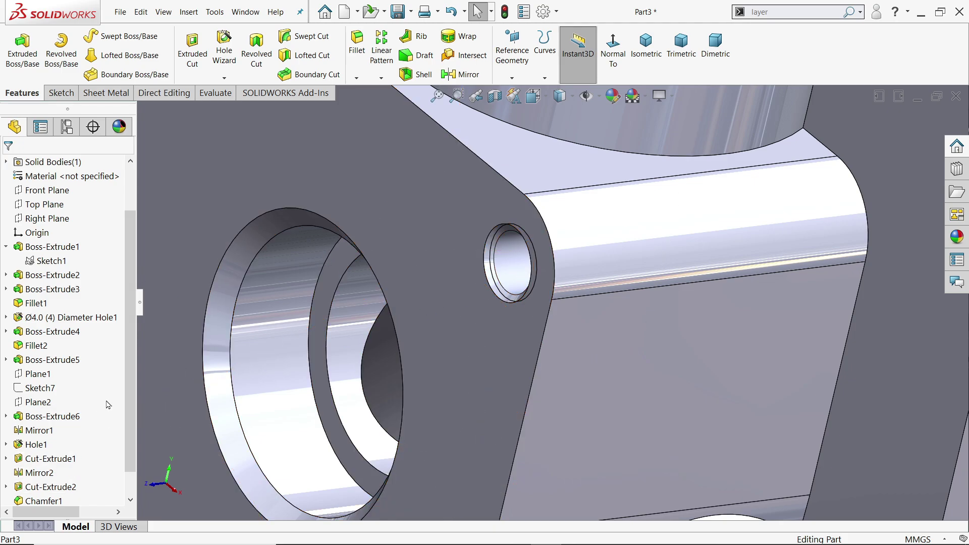
scroll(23, 482, down, 2)
click(20, 487)
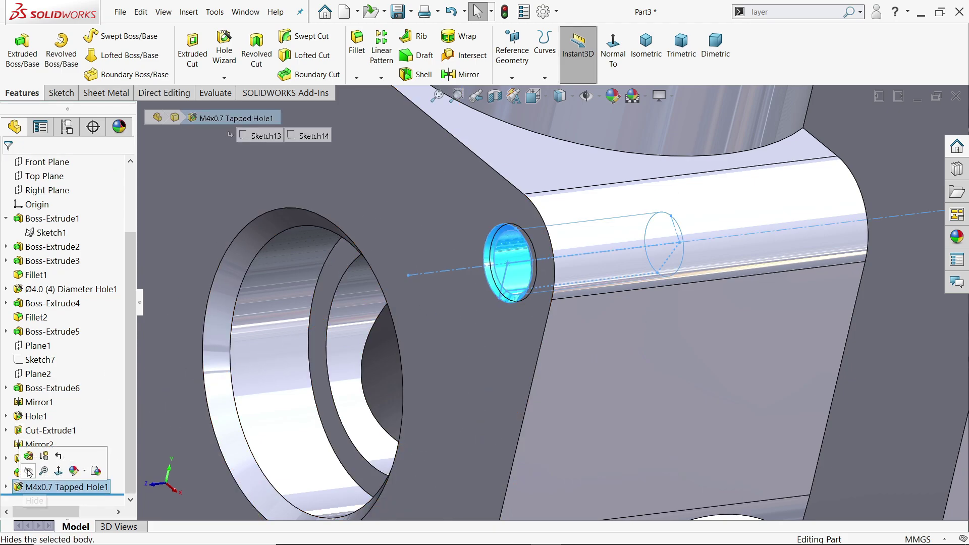
click(31, 462)
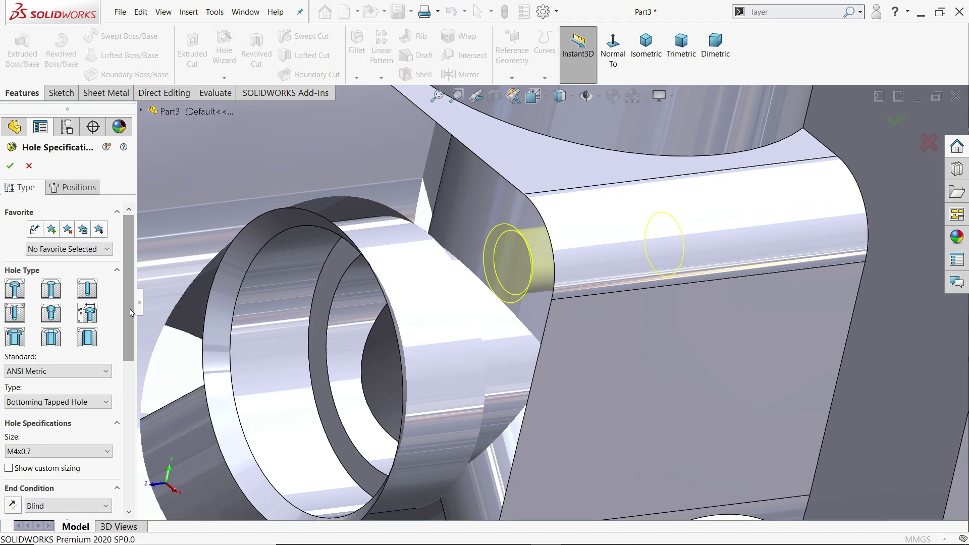
drag(134, 324, 126, 433)
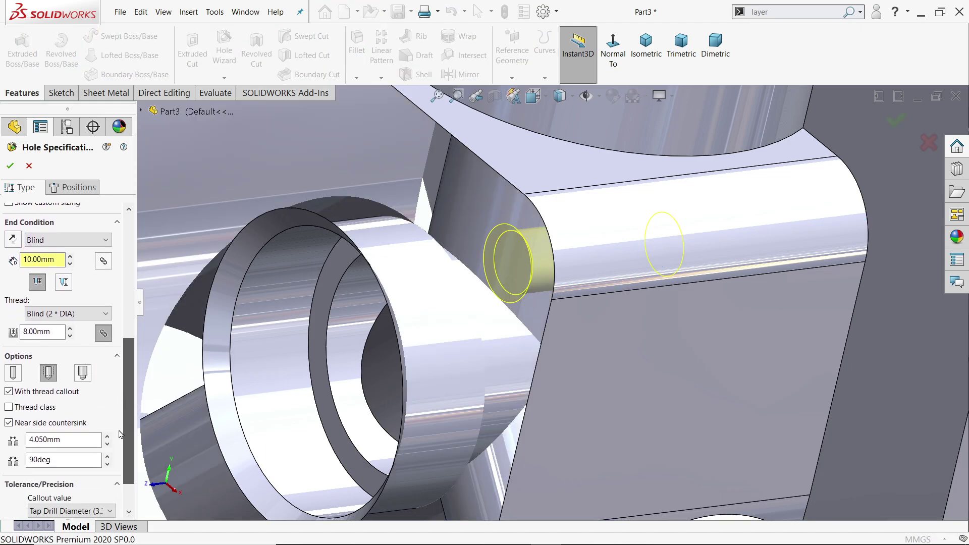
click(9, 423)
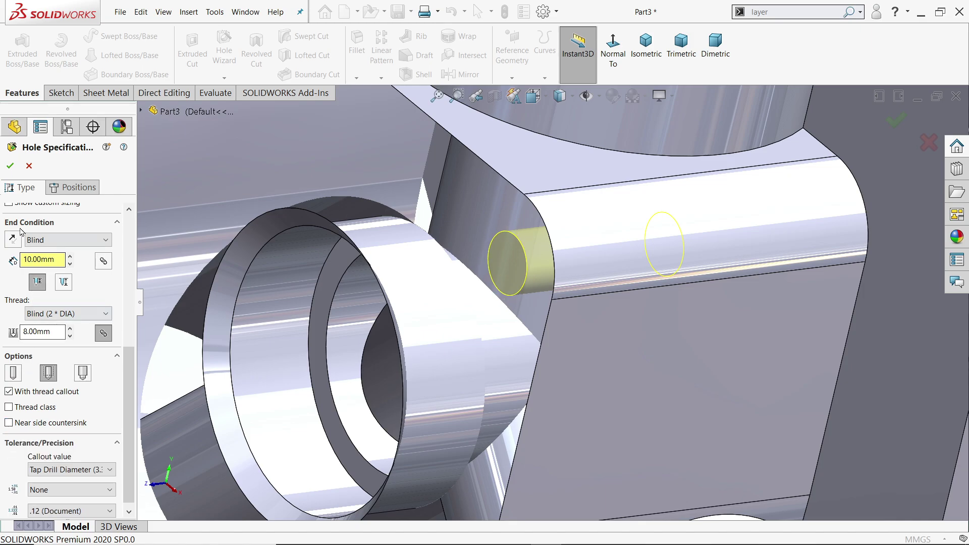
click(11, 166)
mouse_move(454, 253)
middle_down()
mouse_move(555, 242)
mouse_move(560, 258)
mouse_move(532, 279)
middle_up()
scroll(590, 237, down, 5)
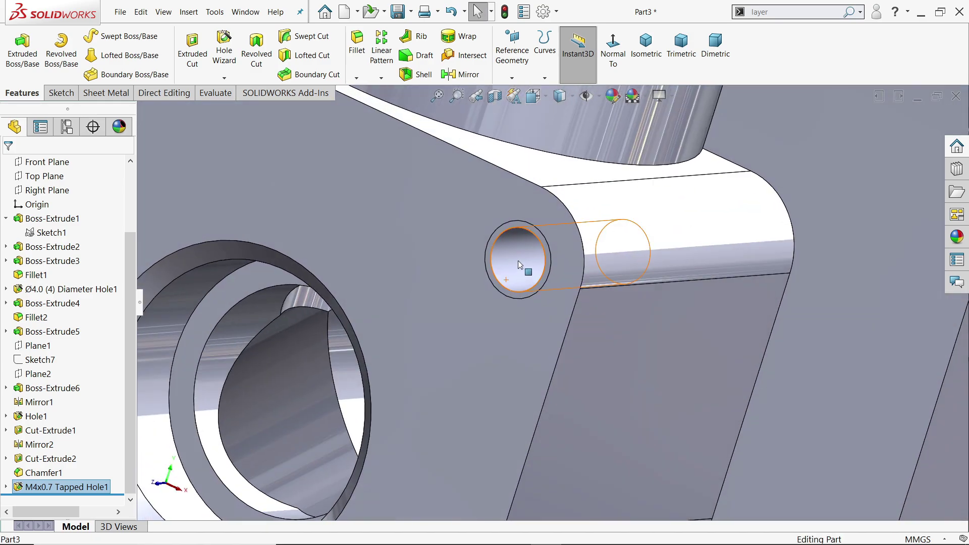
click(543, 11)
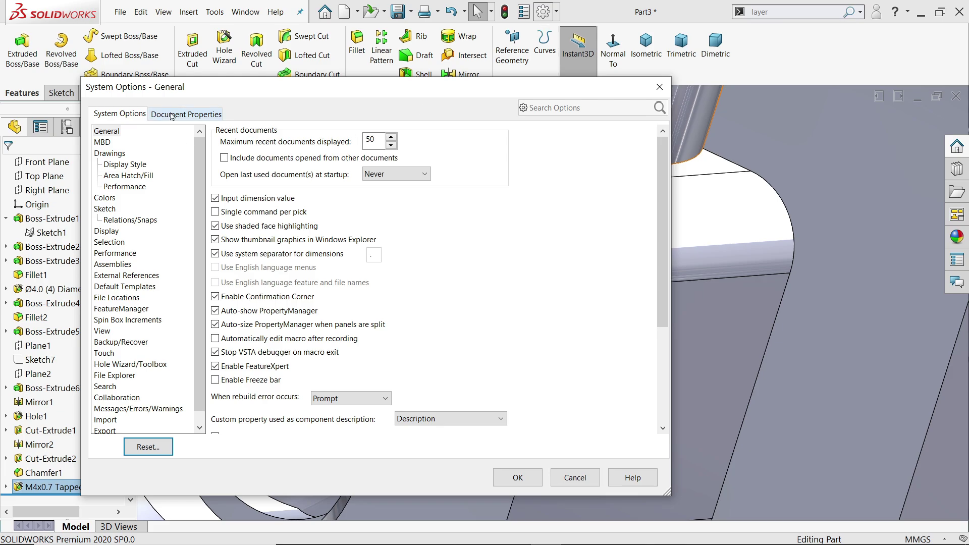
- Enable shaded cosmetic threads in the Detailing document properties, then return to isometric view
click(171, 115)
click(112, 199)
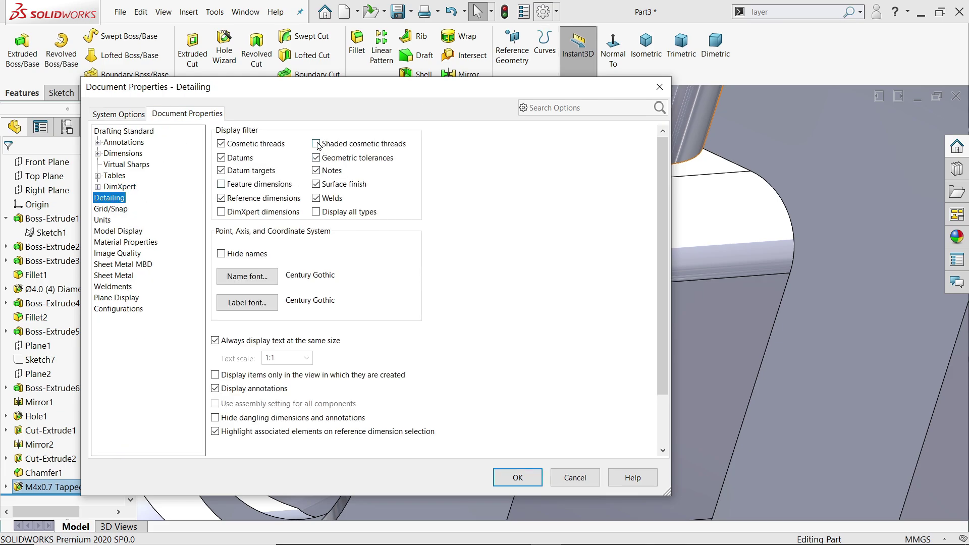
click(506, 481)
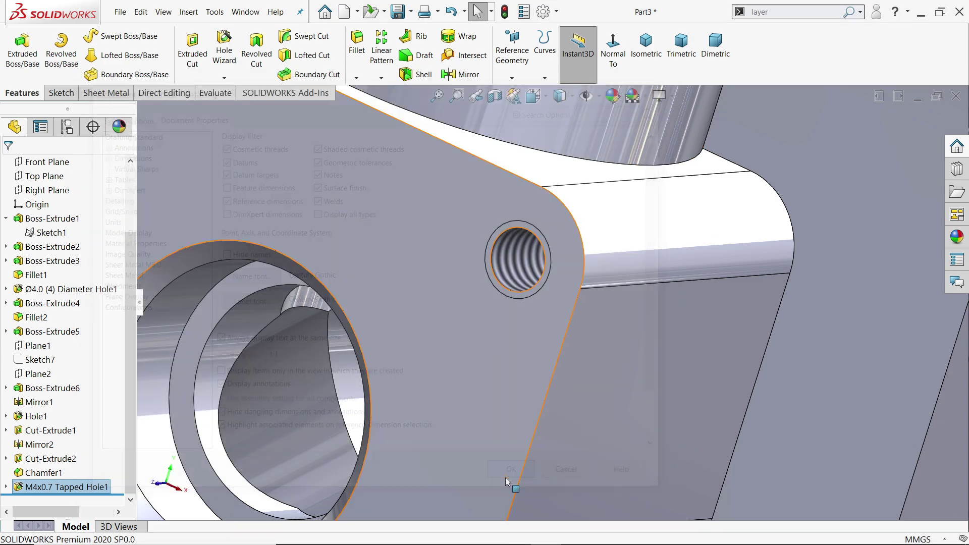
scroll(547, 289, up, 5)
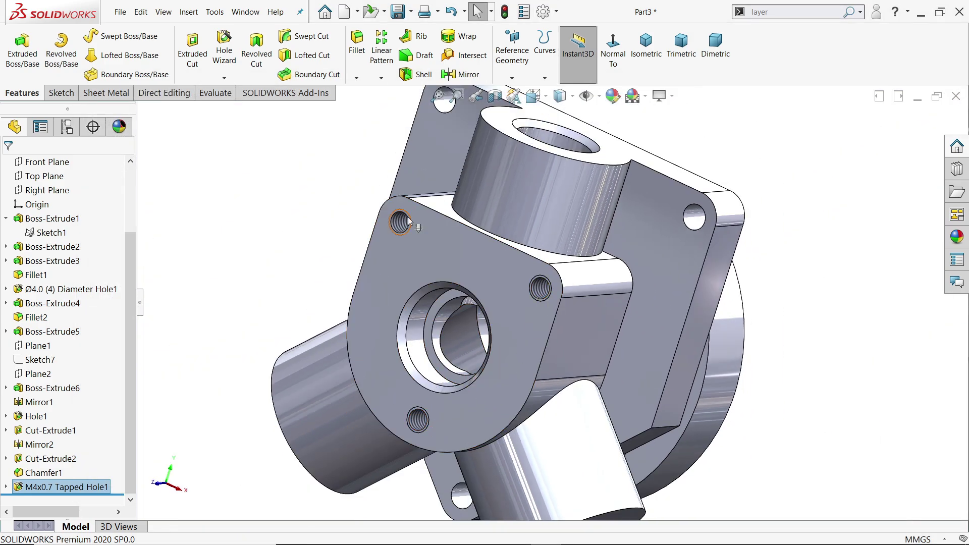
scroll(530, 304, up, 3)
click(530, 304)
mouse_move(530, 305)
middle_down()
mouse_move(577, 310)
mouse_move(279, 245)
middle_up()
key(ctrl+7)
- Pan across the reference drawing's front view, top view and notes, then zoom out to the full sheet
key(alt+Tab)
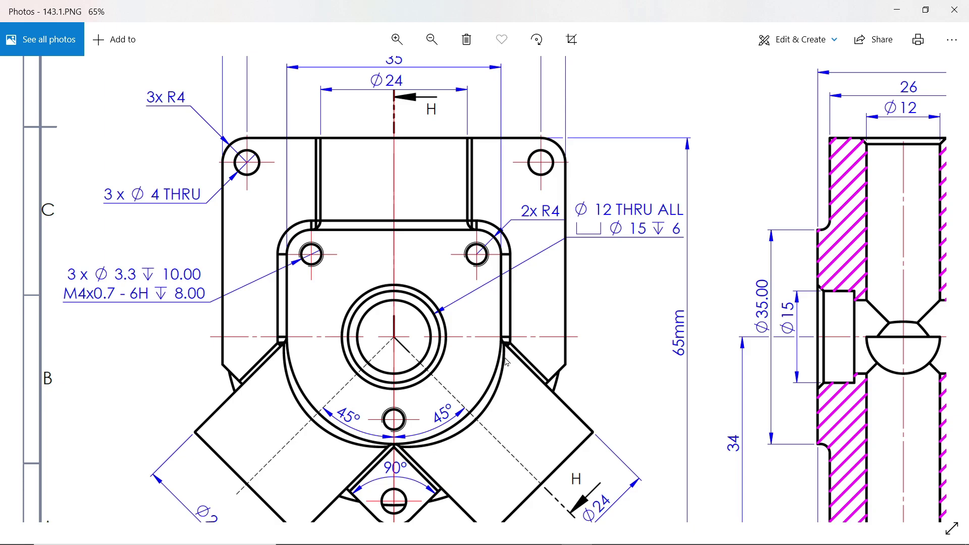
scroll(464, 438, down, 1)
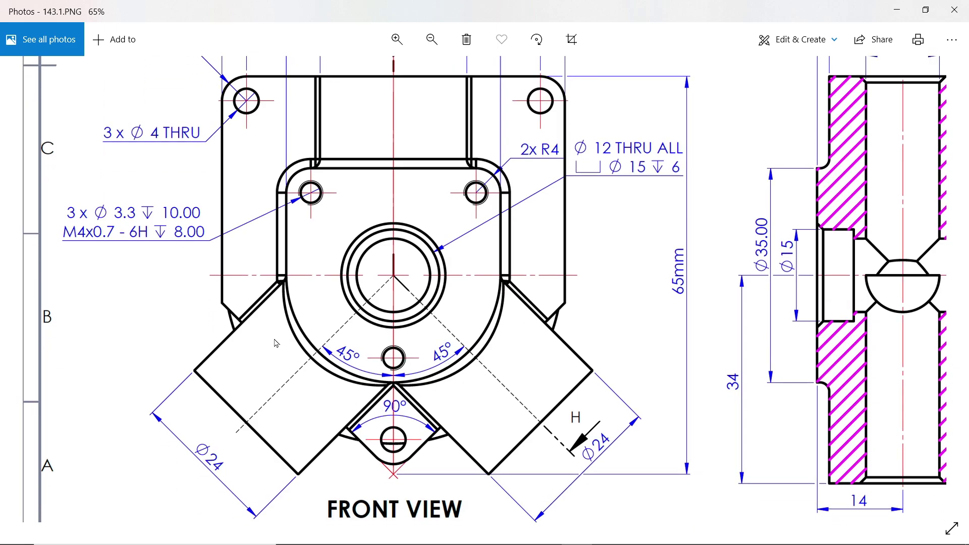
mouse_move(613, 264)
mouse_down()
mouse_move(379, 318)
mouse_move(379, 421)
mouse_up()
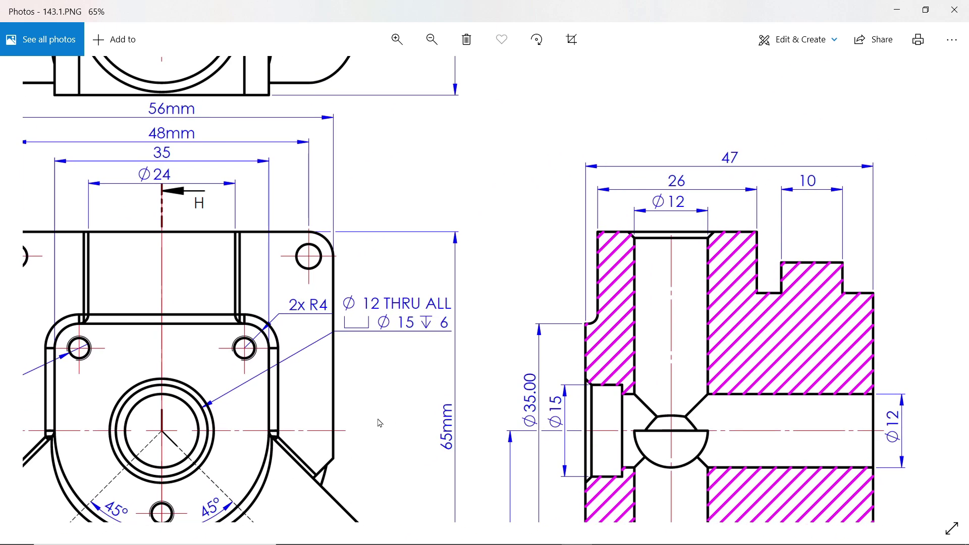
drag(582, 121, 590, 377)
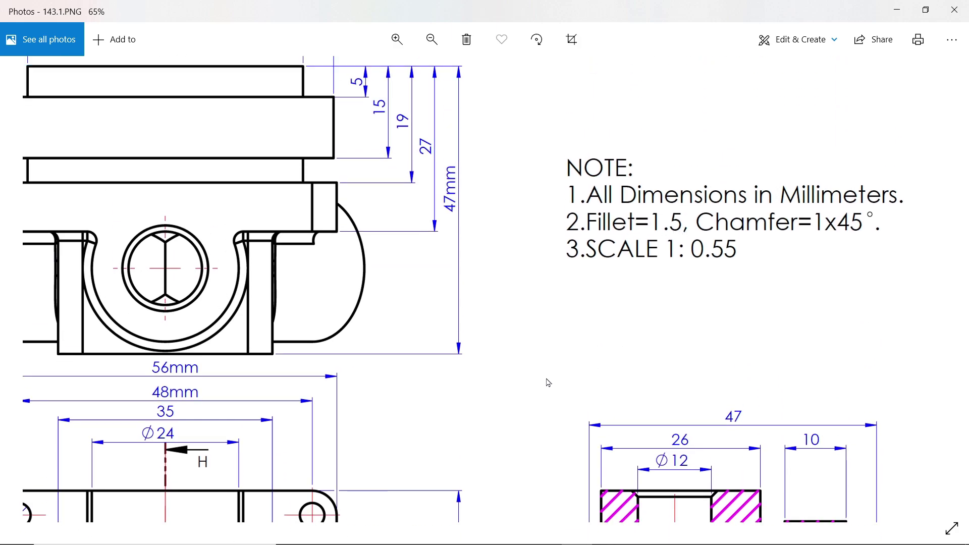
drag(548, 382, 666, 244)
drag(591, 401, 603, 242)
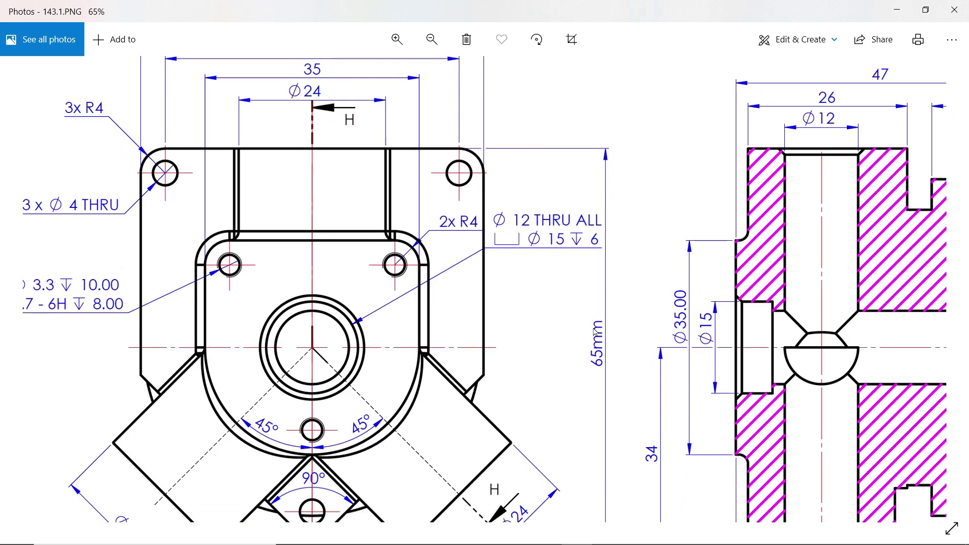
drag(594, 333, 579, 208)
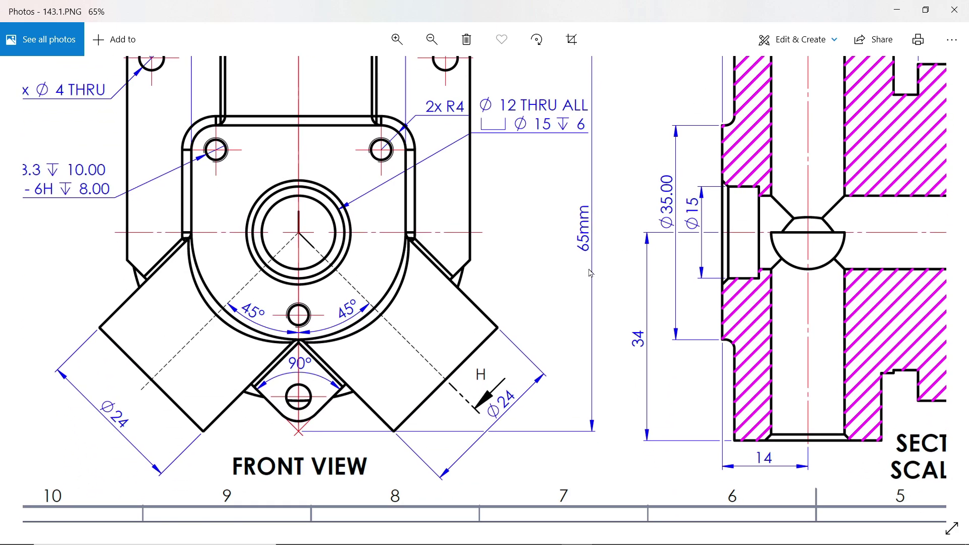
scroll(580, 280, down, 3)
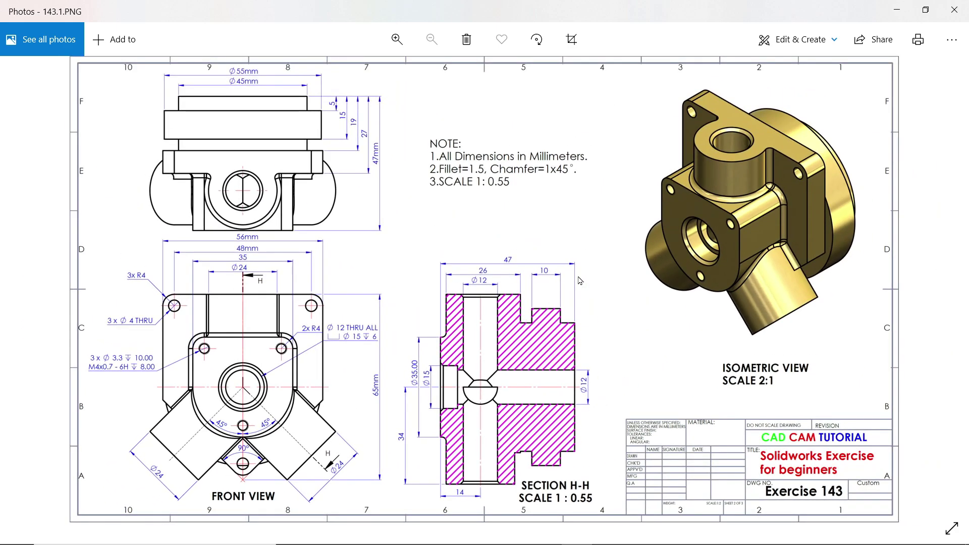
- Fillet the four edges joining the top cylindrical boss to the body at 1.5 mm
click(896, 9)
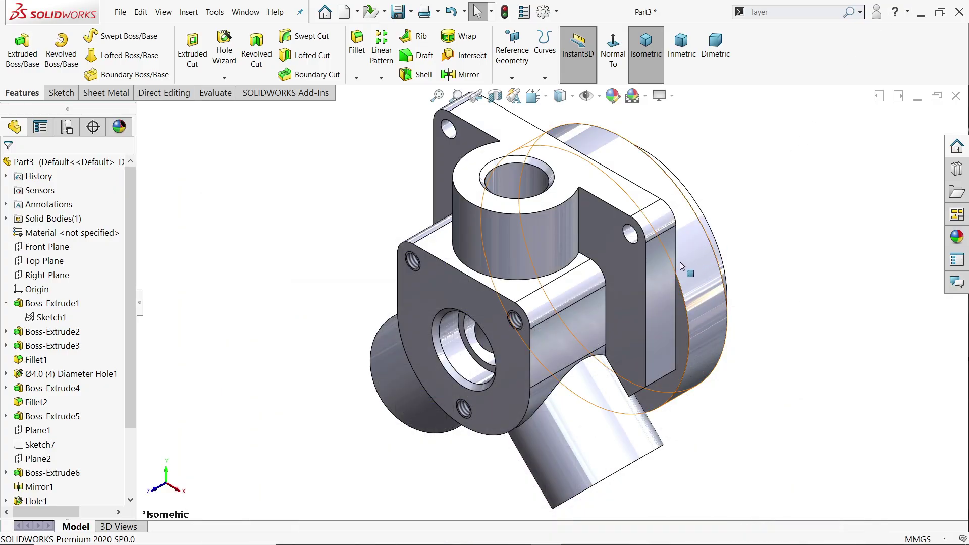
click(355, 51)
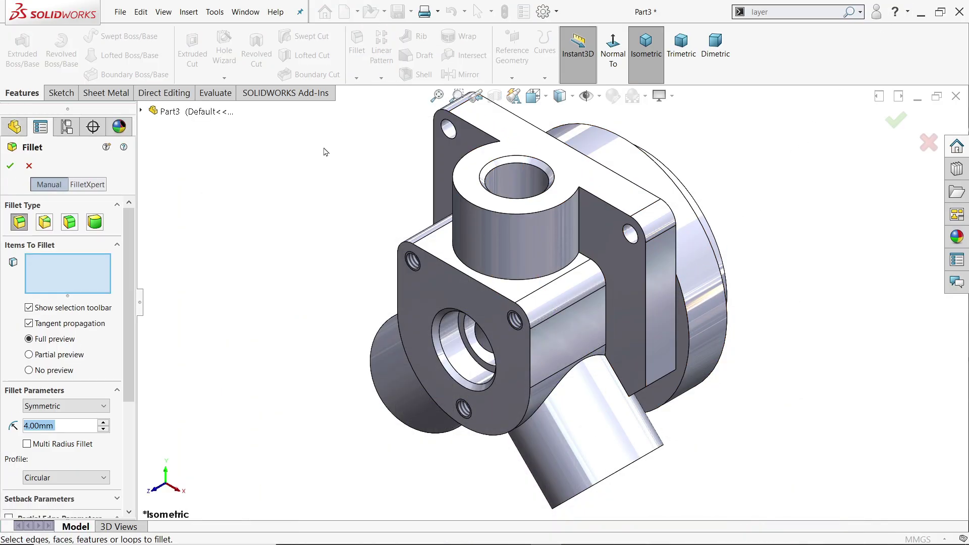
text(1.5)
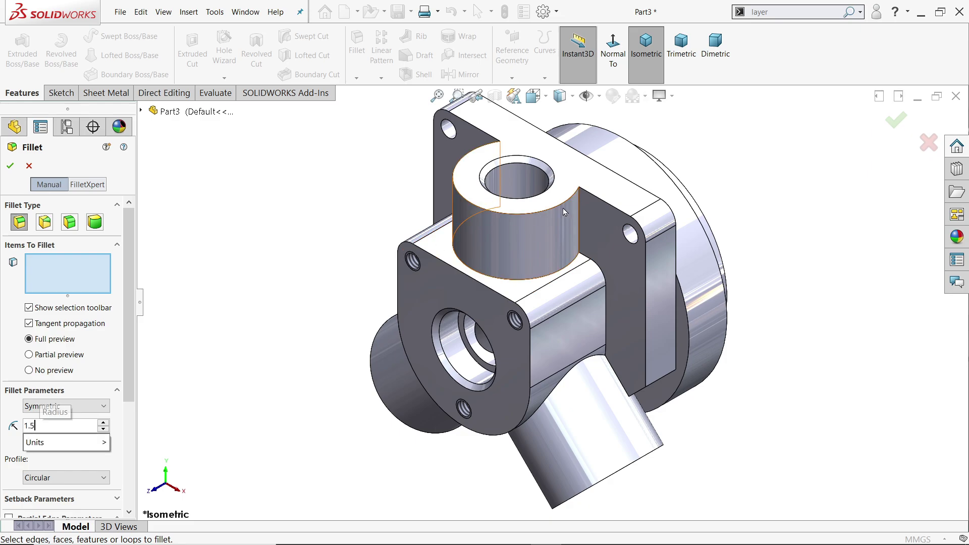
click(578, 208)
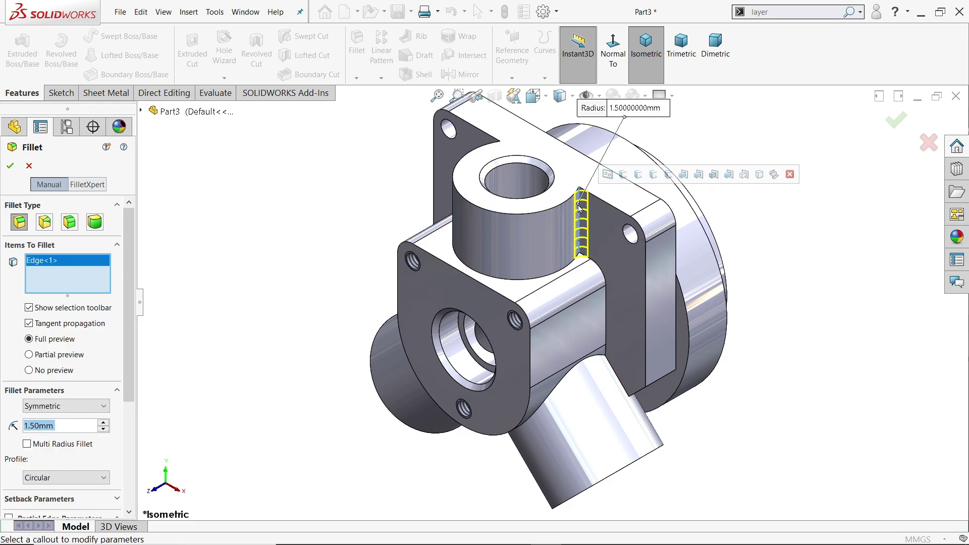
click(605, 275)
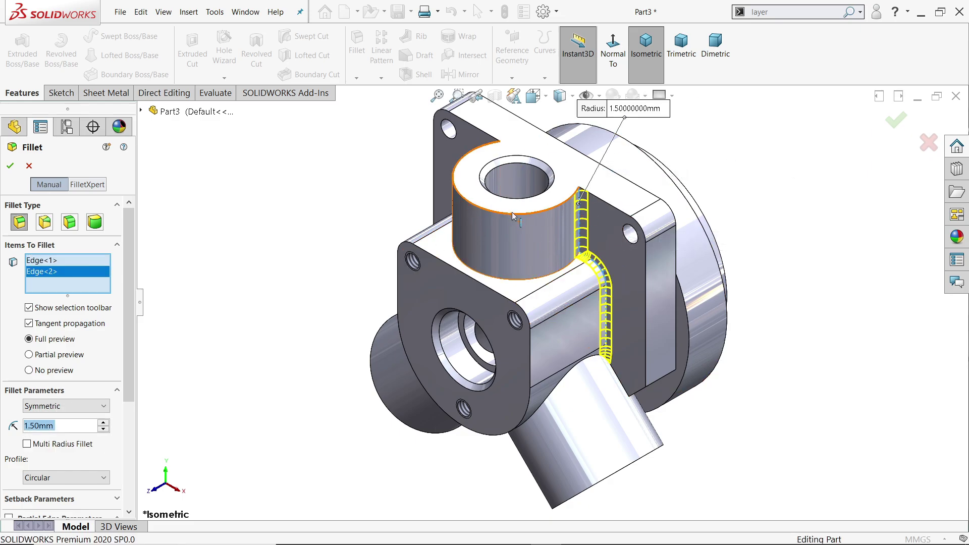
middle_drag(605, 275, 391, 186)
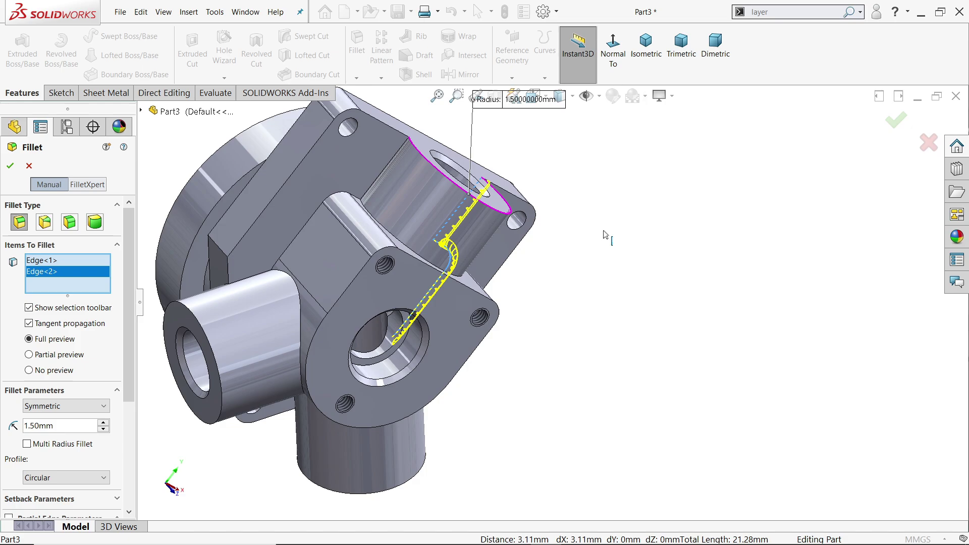
click(379, 175)
click(343, 197)
mouse_move(343, 197)
middle_down()
mouse_move(394, 200)
mouse_move(348, 218)
middle_up()
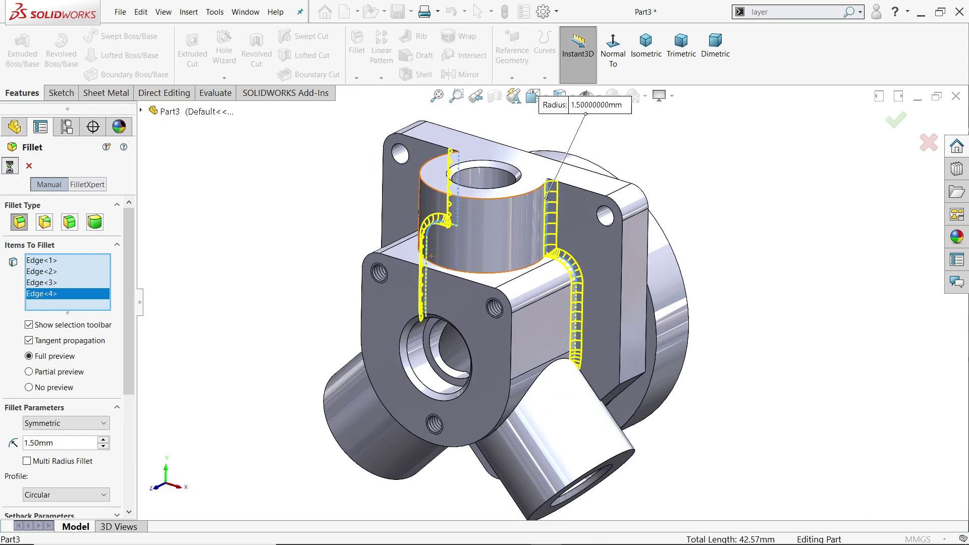
click(359, 50)
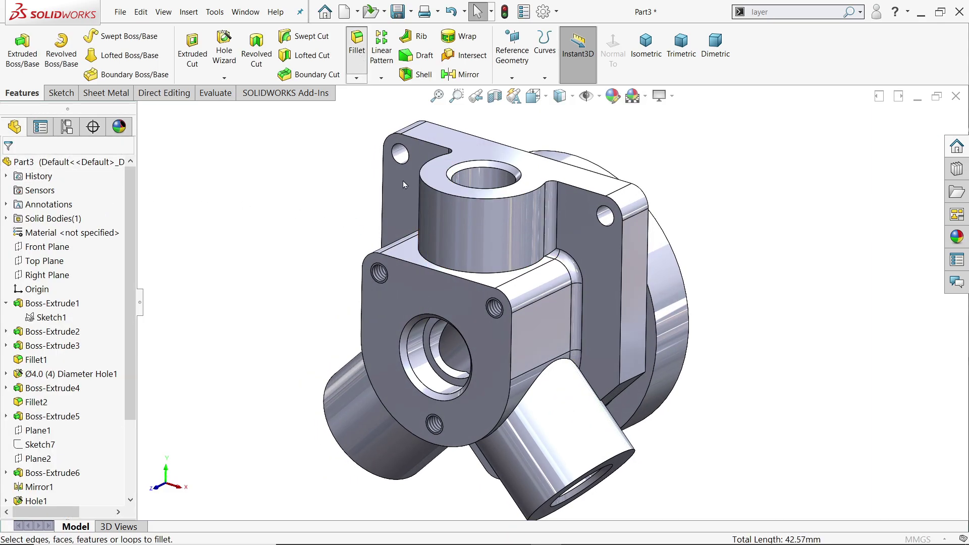
- Add a second 1.5 mm fillet on five boss-base and port-intersection edges
scroll(540, 292, down, 1)
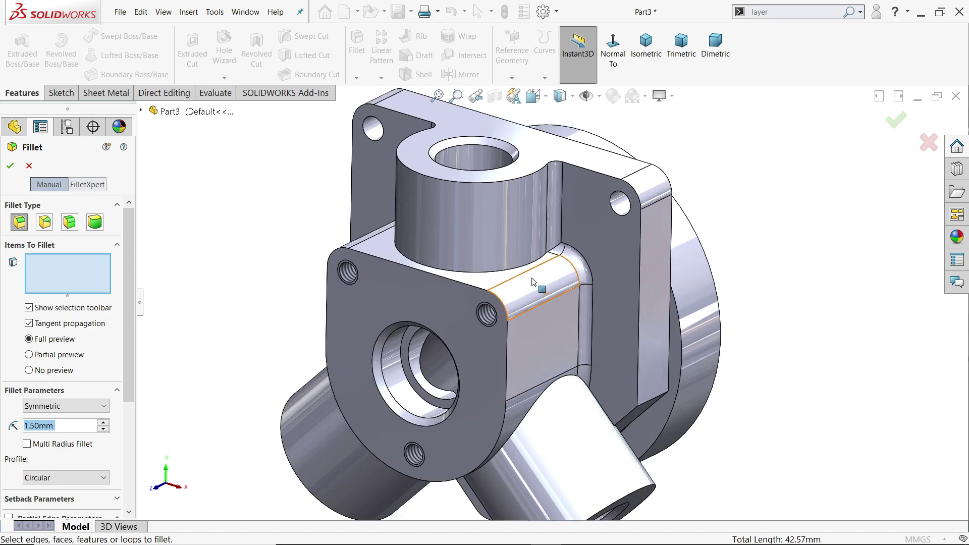
scroll(509, 270, down, 1)
click(515, 271)
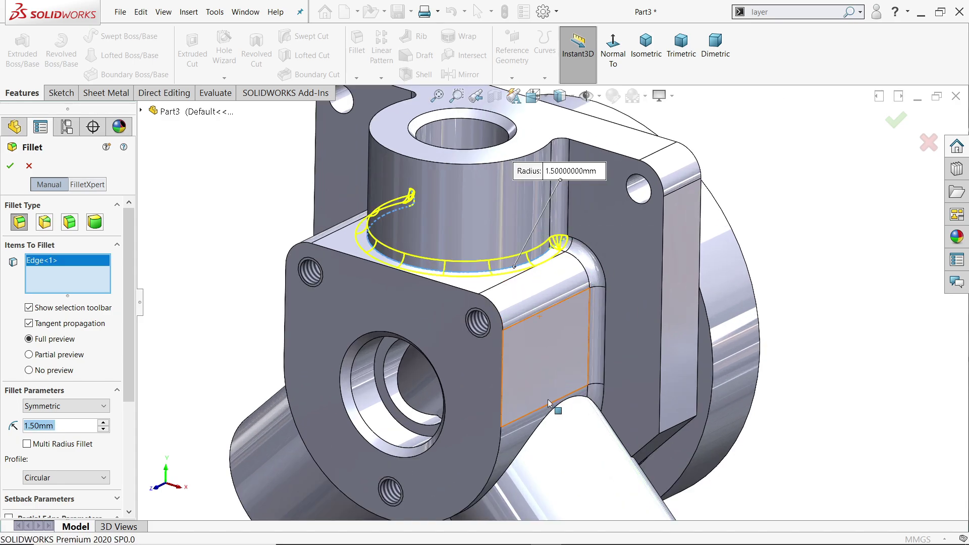
click(550, 418)
scroll(550, 418, up, 3)
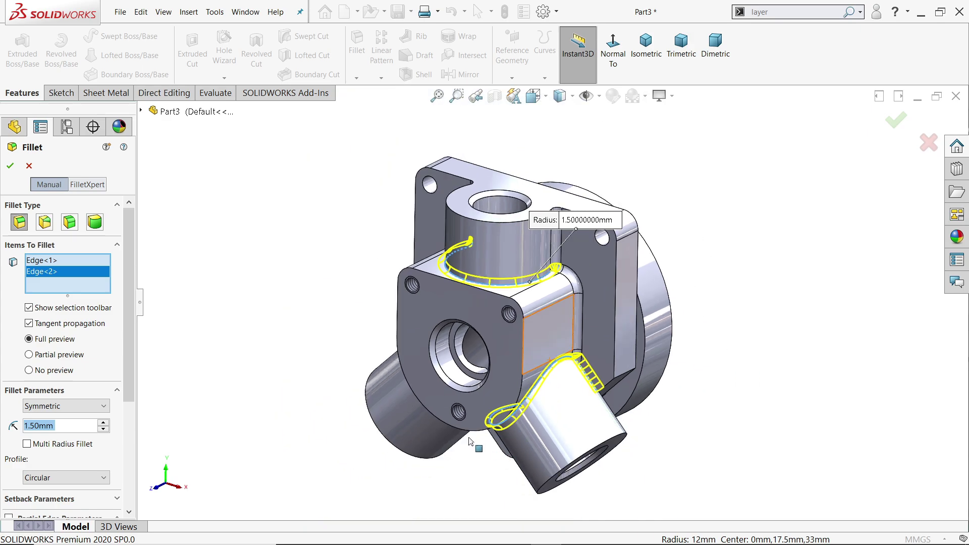
middle_drag(550, 418, 534, 266)
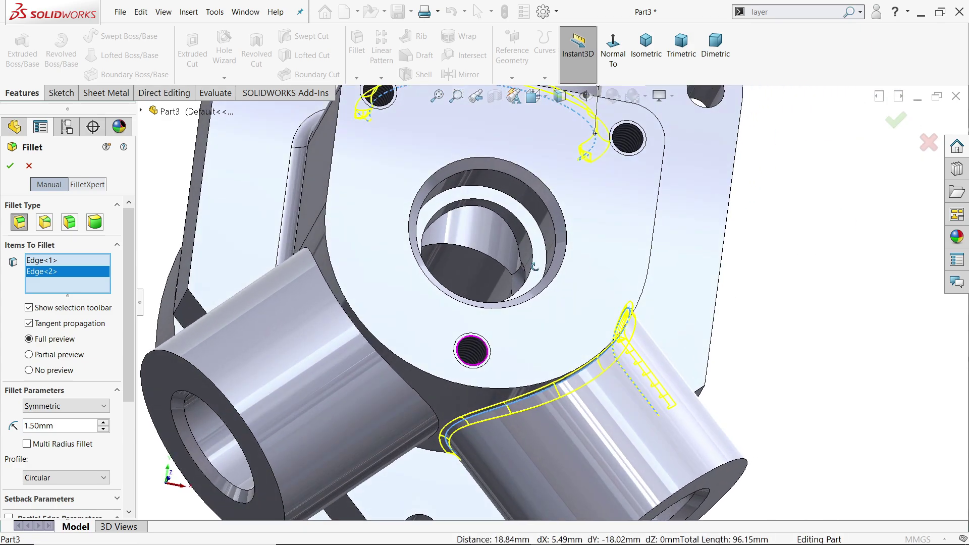
click(429, 408)
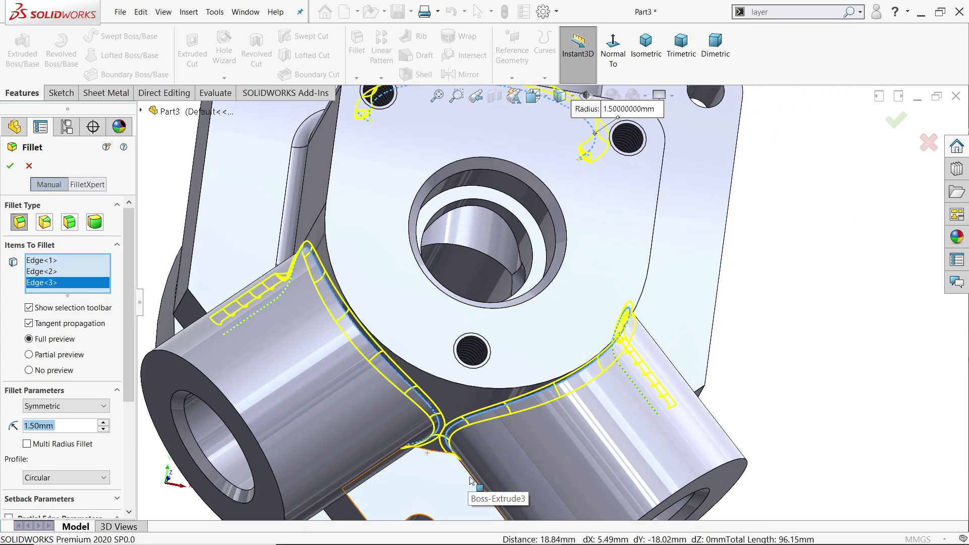
click(456, 458)
mouse_move(456, 458)
middle_down()
mouse_move(428, 401)
mouse_move(382, 466)
middle_up()
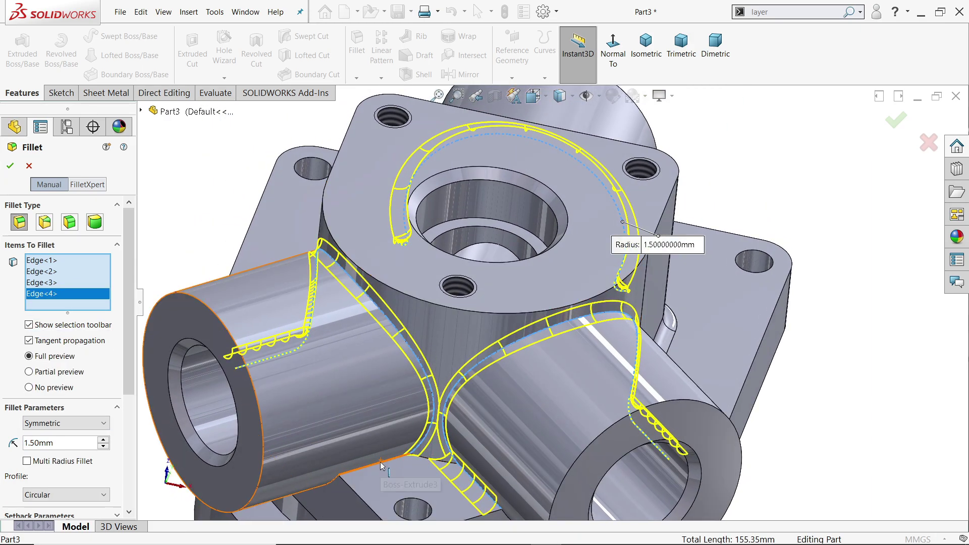
click(382, 465)
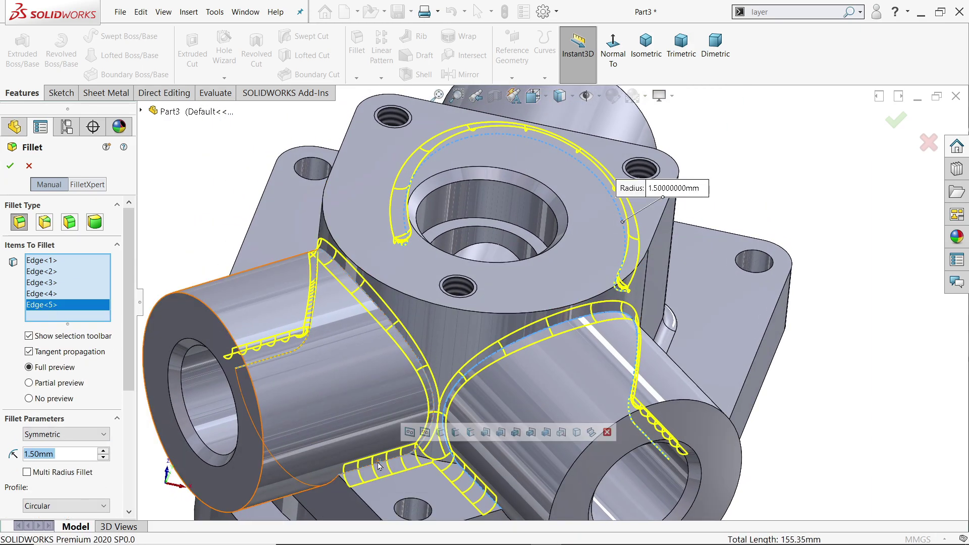
click(10, 165)
mouse_move(503, 287)
middle_down()
mouse_move(546, 305)
mouse_move(415, 266)
mouse_move(489, 371)
middle_up()
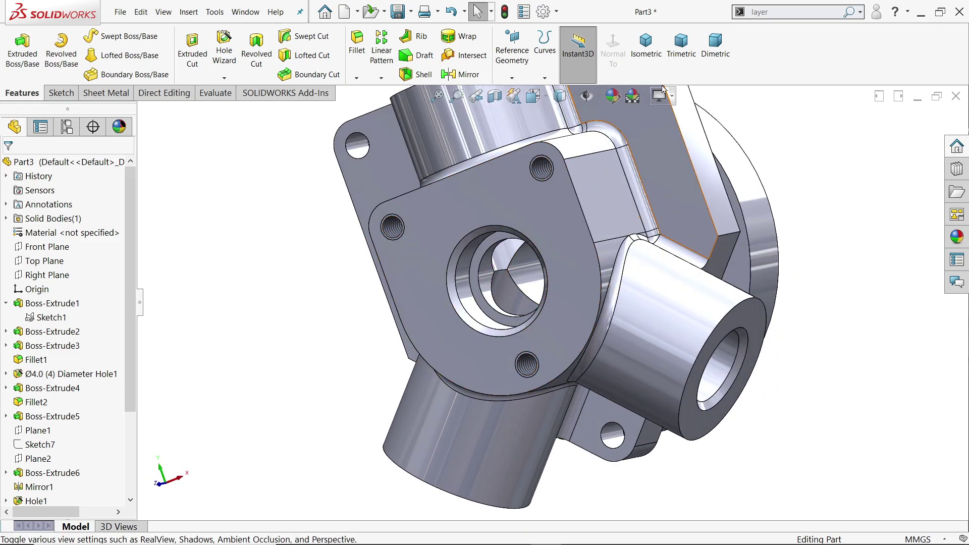
- Apply the brushed brass appearance to the whole part and view it isometrically
click(681, 44)
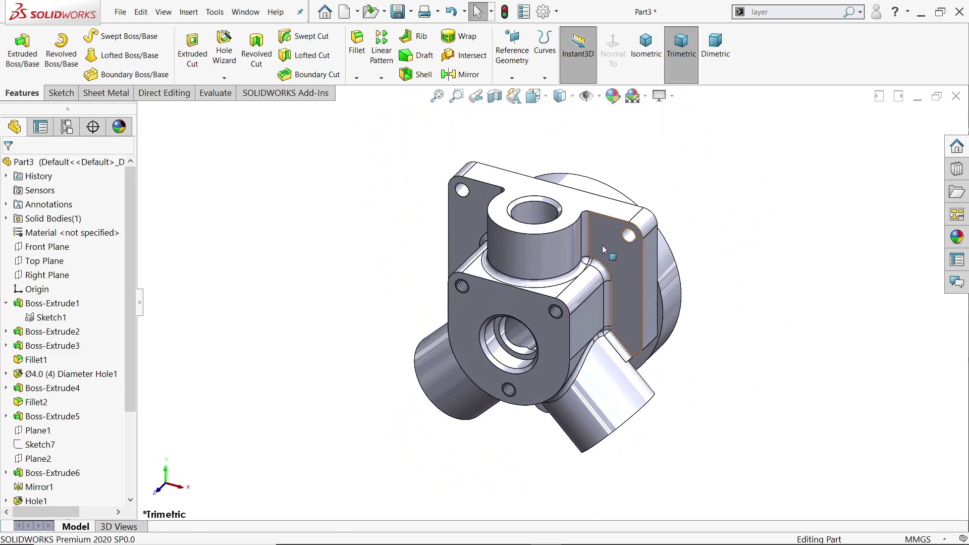
scroll(604, 248, down, 2)
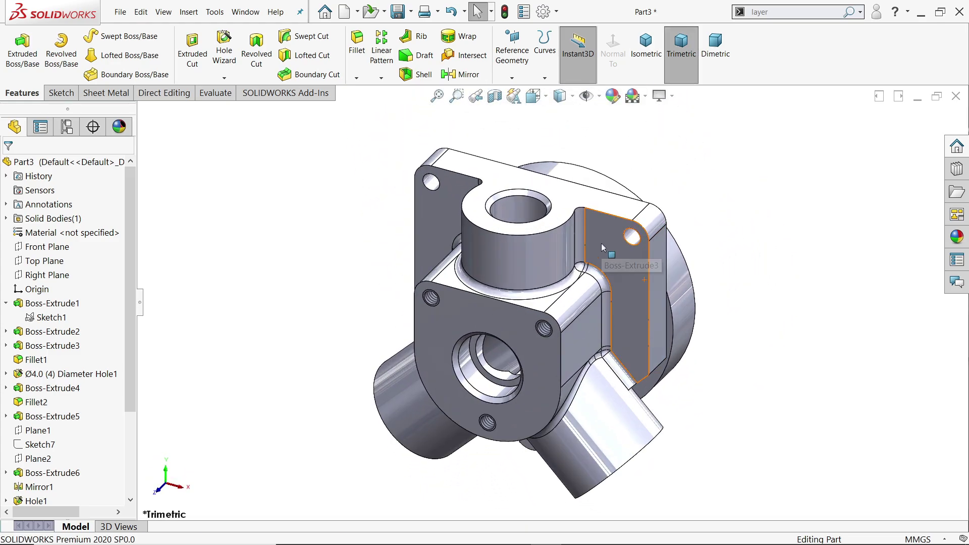
click(961, 239)
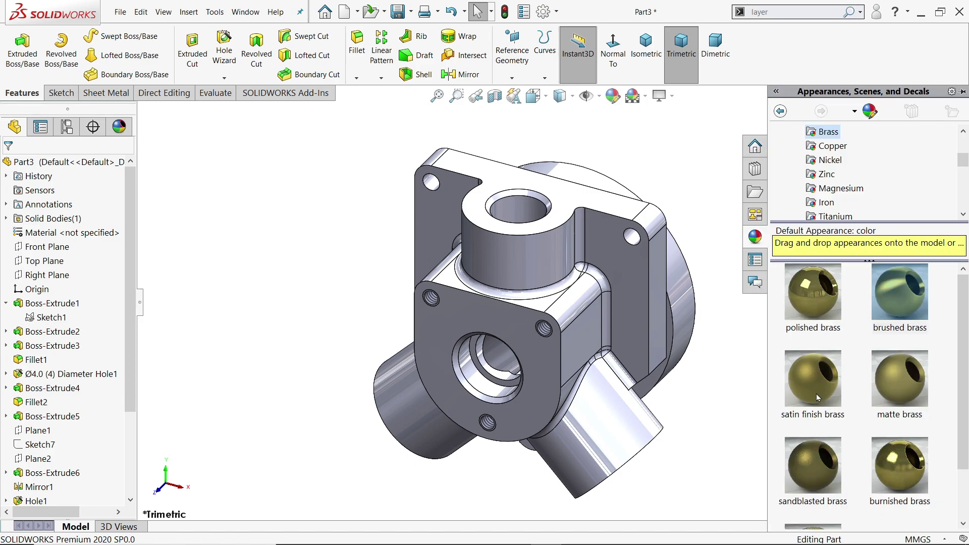
double_click(917, 285)
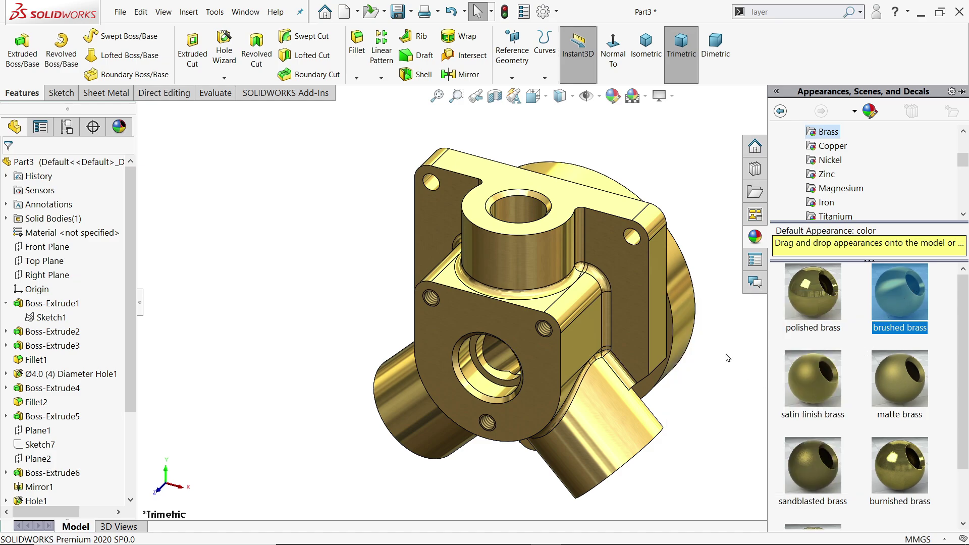
click(646, 44)
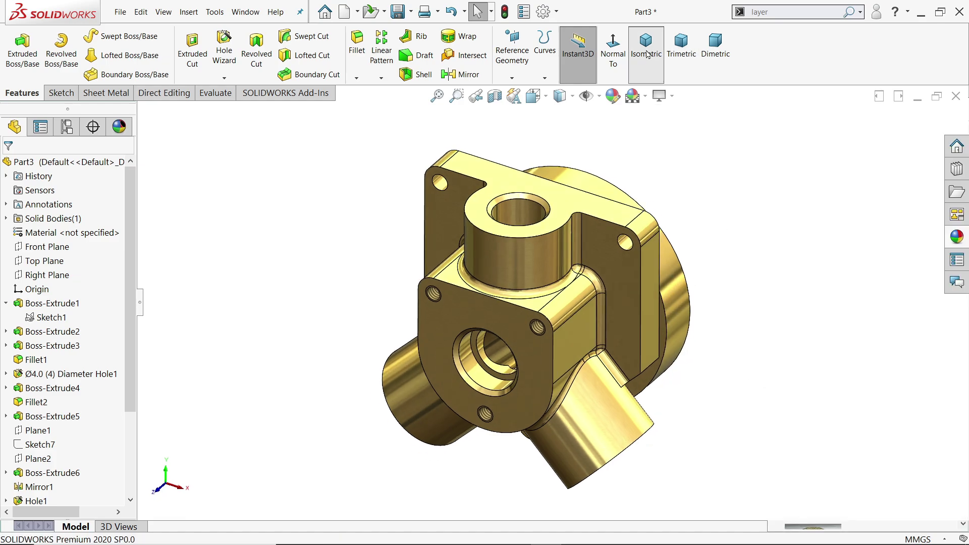
mouse_move(713, 422)
middle_down()
mouse_move(722, 179)
mouse_move(533, 349)
mouse_move(718, 377)
middle_up()
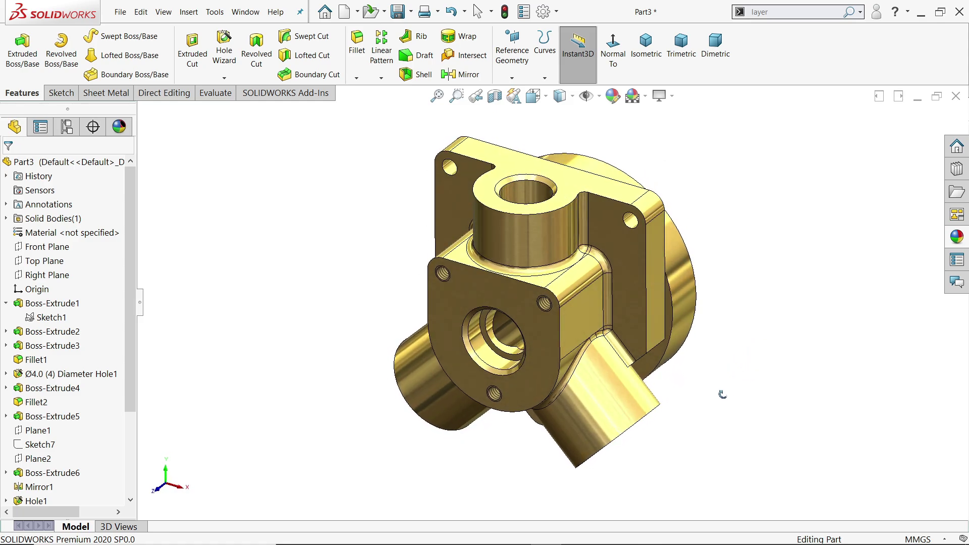
middle_drag(719, 376, 725, 398)
scroll(574, 308, down, 2)
mouse_move(575, 316)
middle_down()
mouse_move(612, 205)
mouse_move(578, 325)
middle_up()
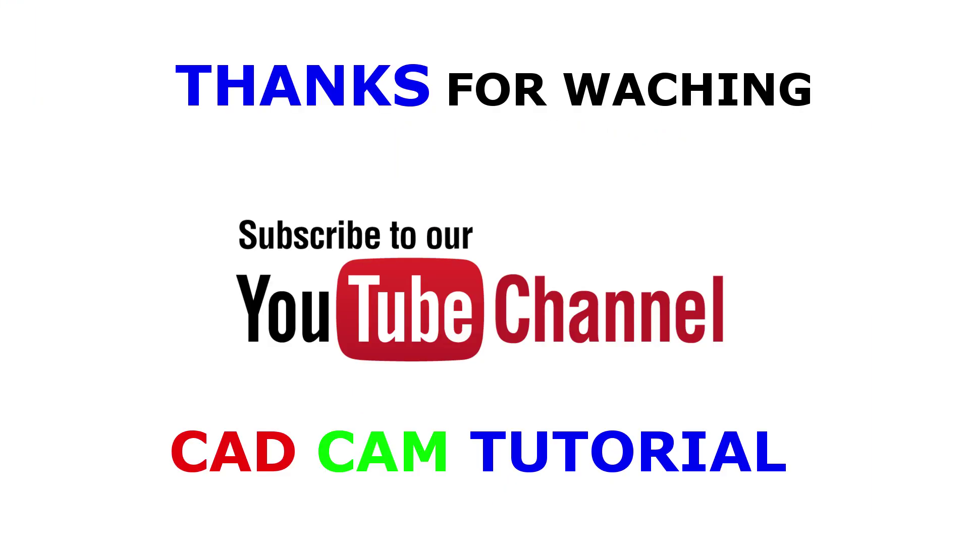